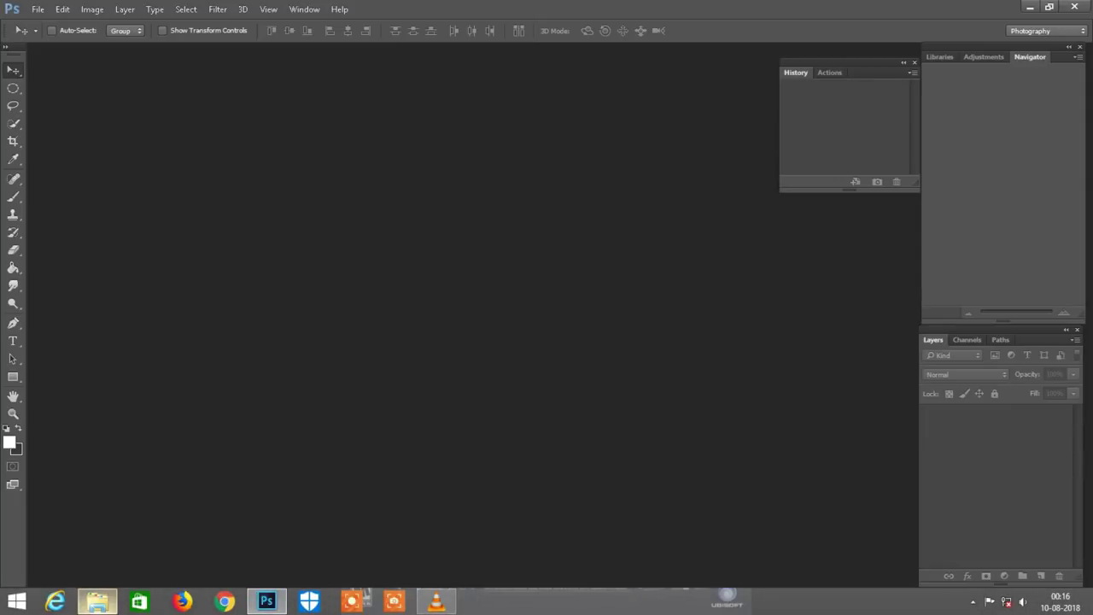
- Open anthony-delanoix-460516-unsplash.jpg in Photoshop, zoomed in with an enlarged Spot Healing Brush
{"action": "left_click", "coordinate": [96, 601]}
{"action": "mouse_move", "coordinate": [239, 98]}
{"action": "left_mouse_down"}
{"action": "mouse_move", "coordinate": [292, 598]}
{"action": "mouse_move", "coordinate": [444, 284]}
{"action": "left_mouse_up"}
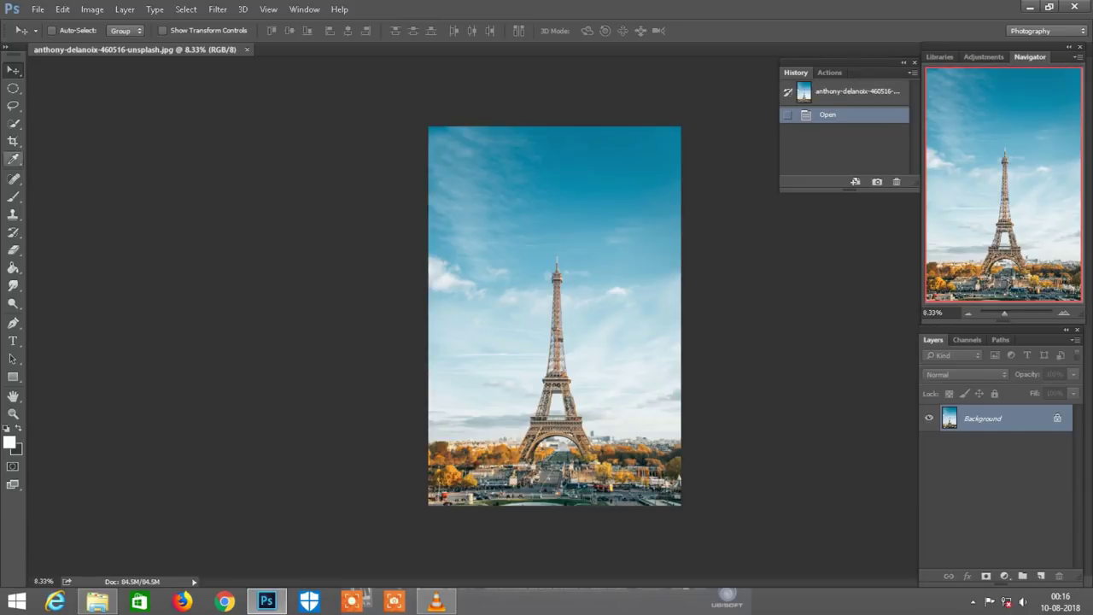
{"action": "left_click", "coordinate": [14, 178]}
{"action": "key", "text": "ctrl+plus"}
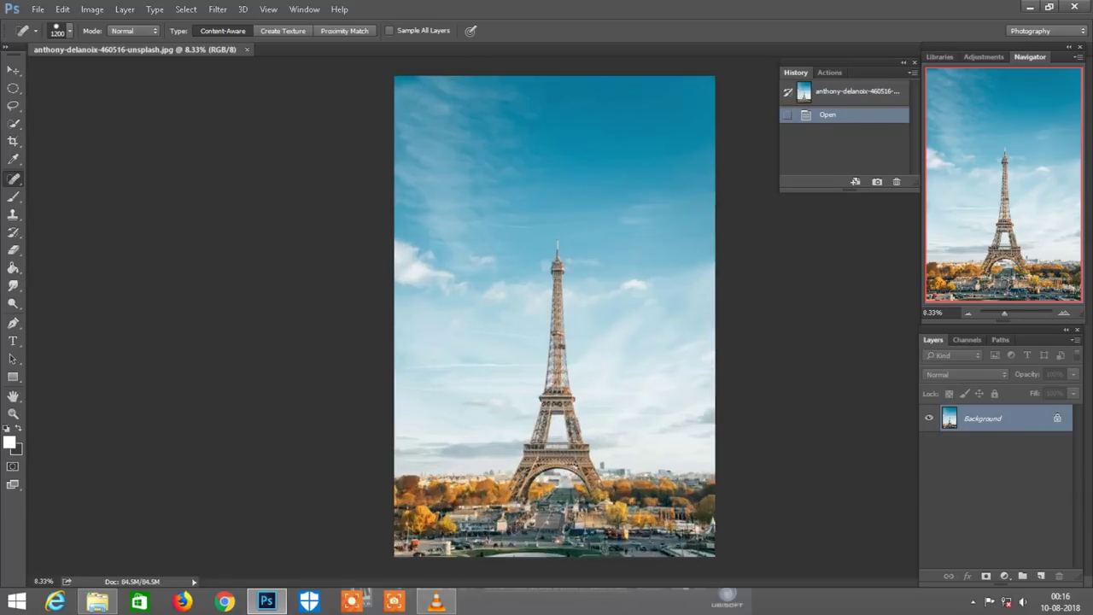
{"action": "key", "text": "bracketright"}
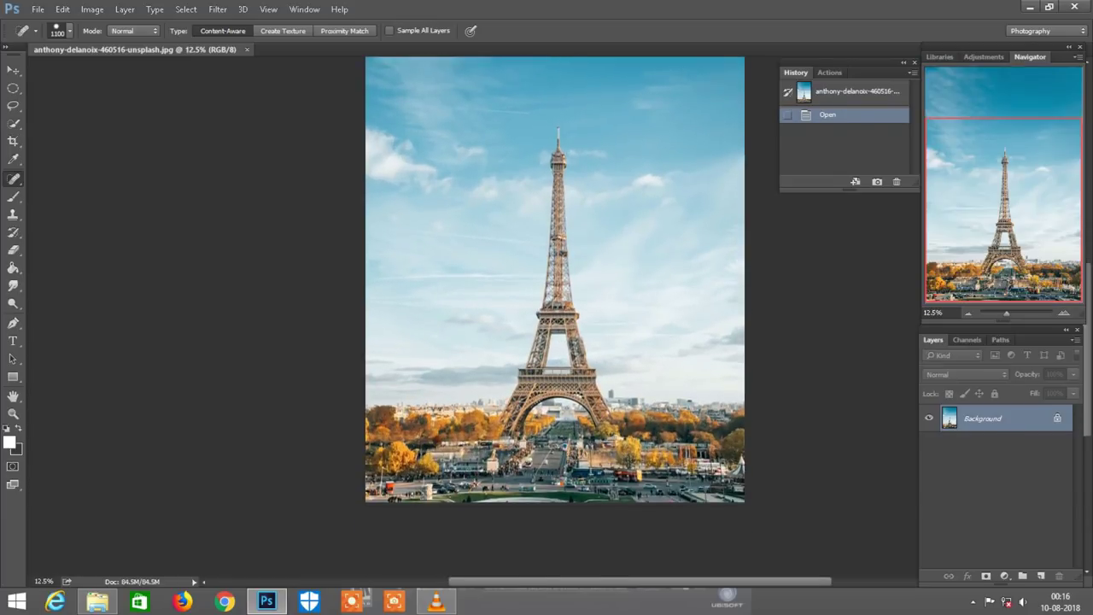
- Heal away the Eiffel Tower, city and leftover sky marks with Spot Healing Brush strokes
{"action": "key", "text": "bracketleft"}
{"action": "key", "text": "bracketleft"}
{"action": "key", "text": "bracketleft"}
{"action": "mouse_move", "coordinate": [559, 134]}
{"action": "left_mouse_down"}
{"action": "mouse_move", "coordinate": [540, 342]}
{"action": "mouse_move", "coordinate": [508, 419]}
{"action": "mouse_move", "coordinate": [397, 414]}
{"action": "mouse_move", "coordinate": [452, 487]}
{"action": "mouse_move", "coordinate": [725, 487]}
{"action": "mouse_move", "coordinate": [589, 333]}
{"action": "mouse_move", "coordinate": [512, 453]}
{"action": "mouse_move", "coordinate": [427, 461]}
{"action": "mouse_move", "coordinate": [726, 453]}
{"action": "mouse_move", "coordinate": [717, 427]}
{"action": "left_mouse_up"}
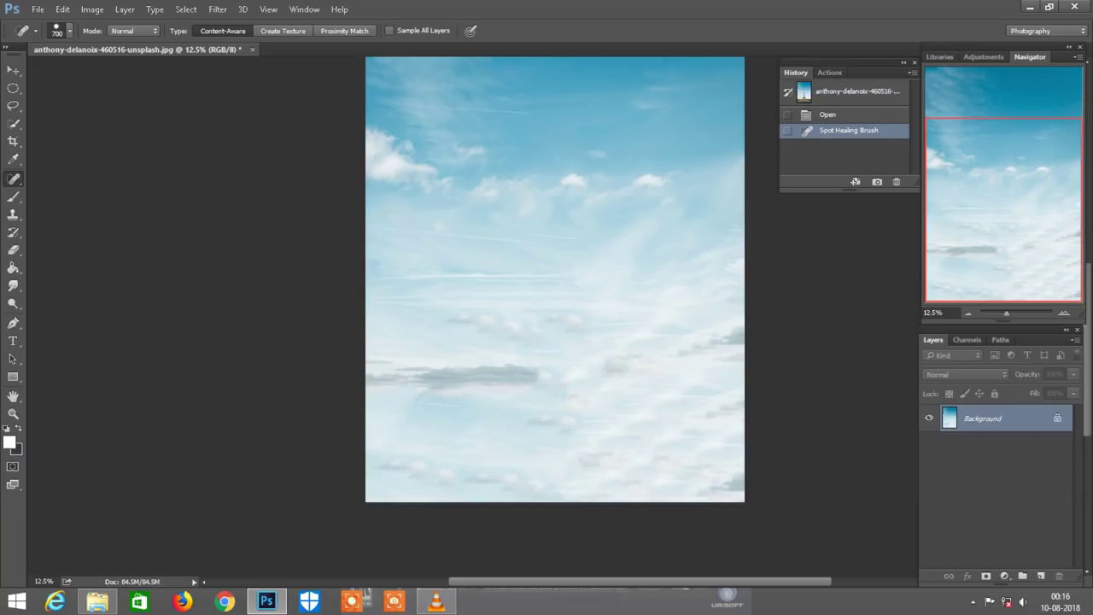
{"action": "left_click_drag", "start_coordinate": [527, 109], "coordinate": [434, 106]}
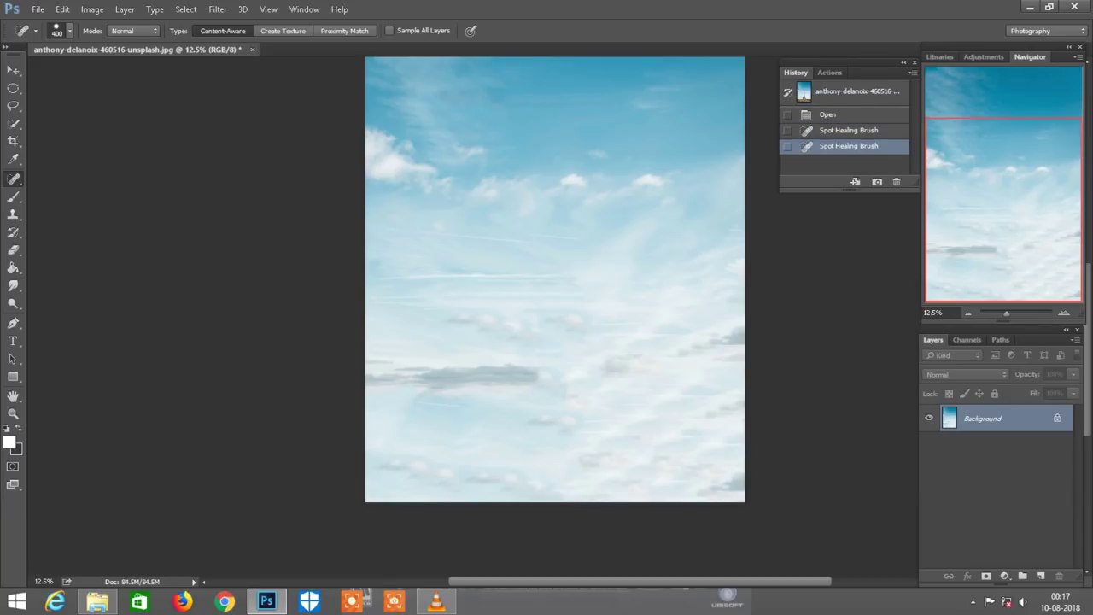
- Zoom out and bring the ocean photo from the image folder into Photoshop
{"action": "scroll", "coordinate": [555, 282], "scroll_direction": "up", "scroll_amount": 2}
{"action": "scroll", "coordinate": [555, 282], "scroll_direction": "up", "scroll_amount": 3}
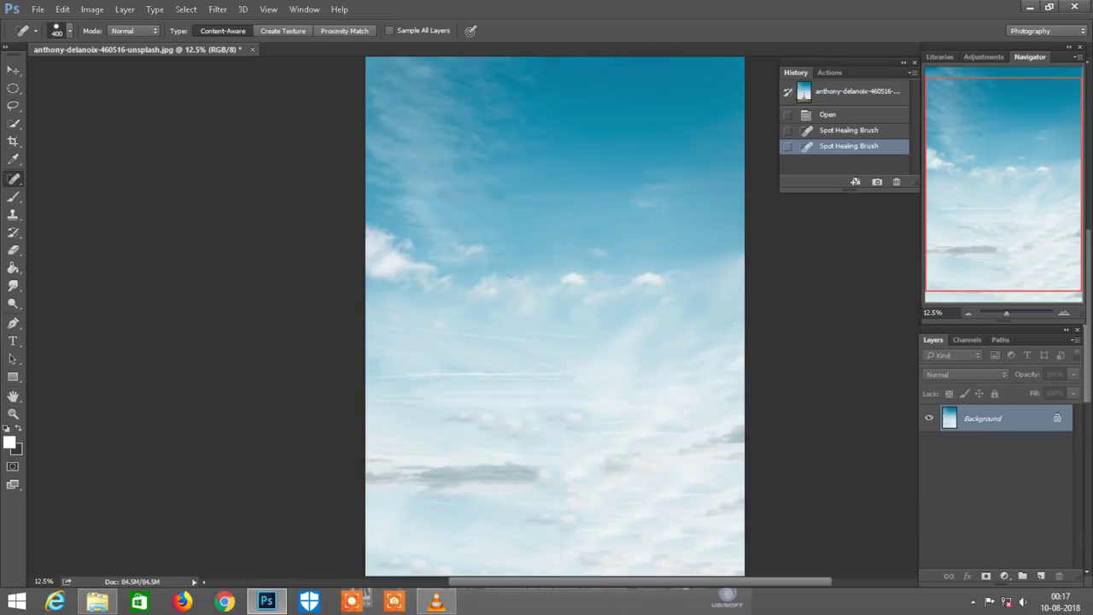
{"action": "left_click", "coordinate": [97, 602]}
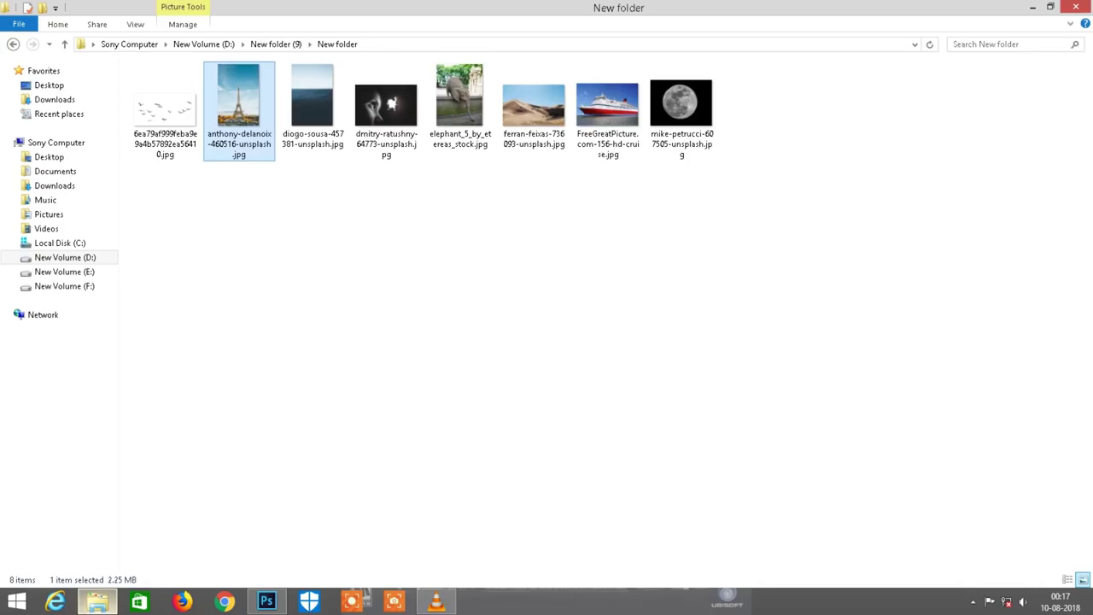
{"action": "mouse_move", "coordinate": [313, 102]}
{"action": "left_mouse_down"}
{"action": "mouse_move", "coordinate": [269, 598]}
{"action": "mouse_move", "coordinate": [555, 68]}
{"action": "left_mouse_up"}
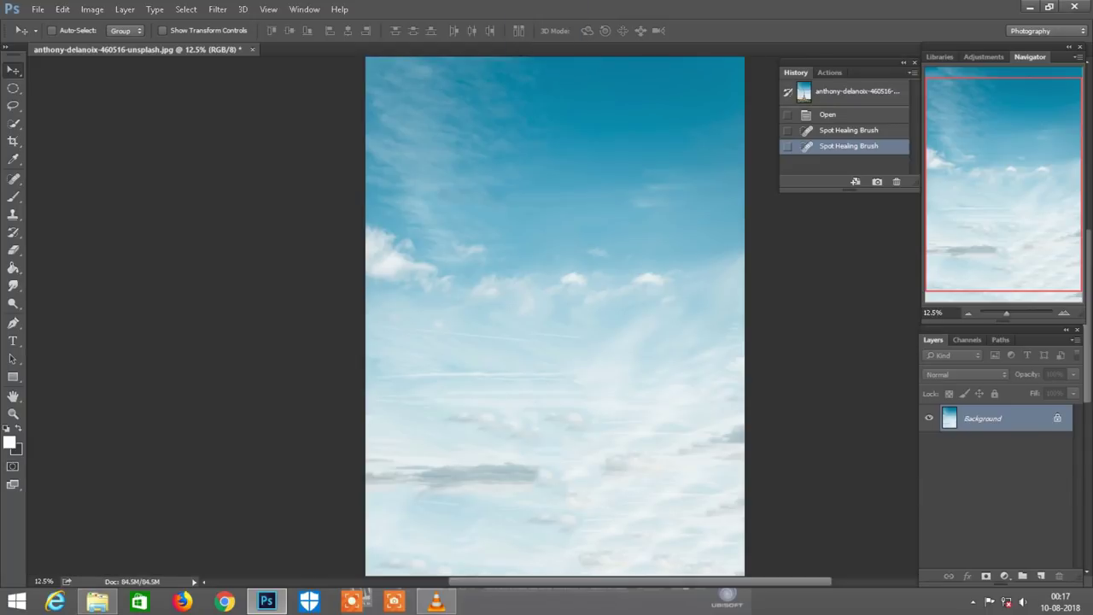
- Erase the sailboat in diogo-sousa-457381-unsplash.jpg with a size-175 Spot Healing stroke, then fit to screen
{"action": "key", "text": "ctrl+plus"}
{"action": "key", "text": "ctrl+plus"}
{"action": "key", "text": "ctrl+plus"}
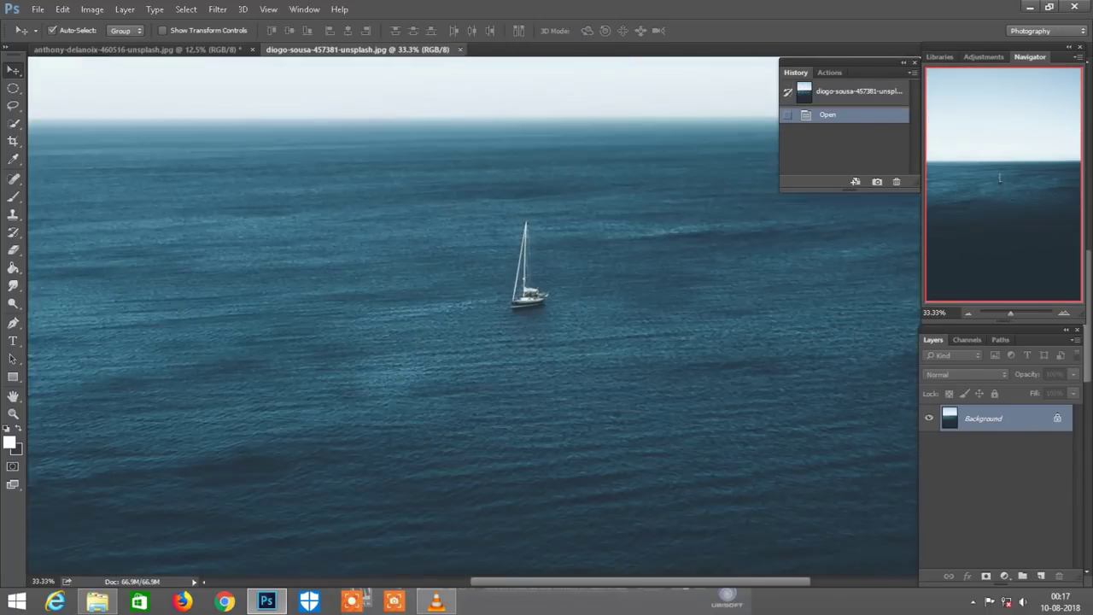
{"action": "key", "text": "ctrl+plus"}
{"action": "key", "text": "j"}
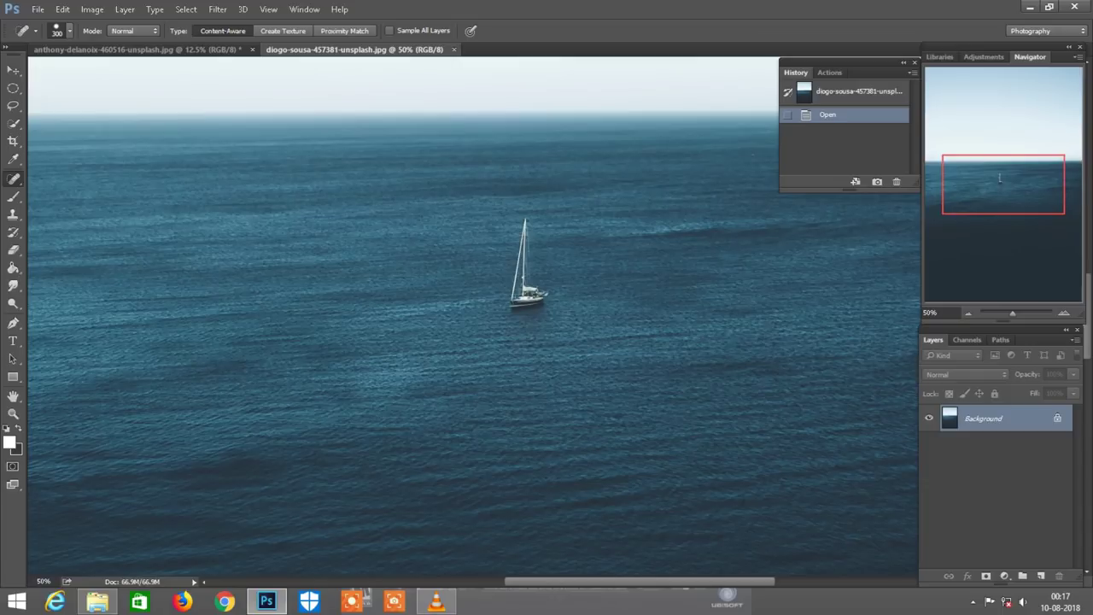
{"action": "key", "text": "bracketleft"}
{"action": "key", "text": "bracketleft"}
{"action": "key", "text": "bracketleft"}
{"action": "left_click_drag", "start_coordinate": [528, 292], "coordinate": [527, 240]}
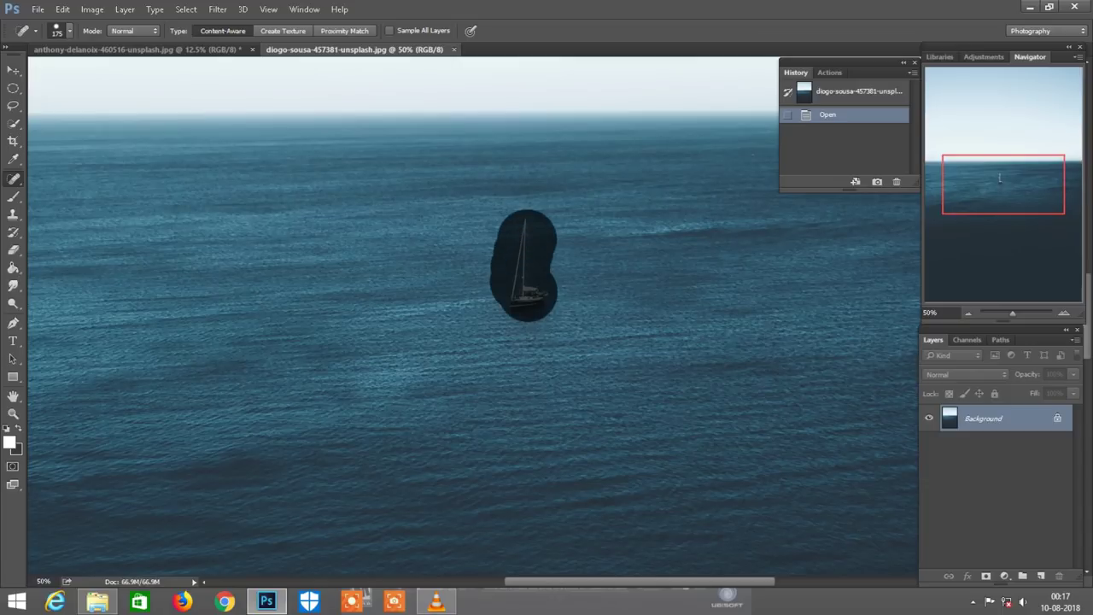
{"action": "key", "text": "ctrl+0"}
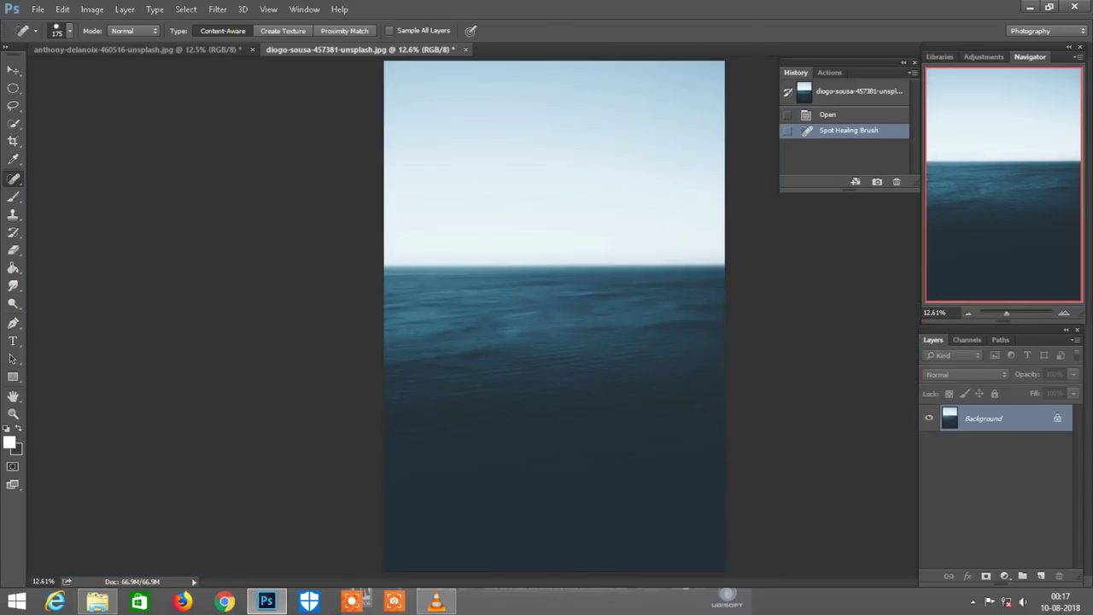
- Bring the ocean in as Layer 1 over the sky, stretched to about 112% width and nudged up
{"action": "key", "text": "v"}
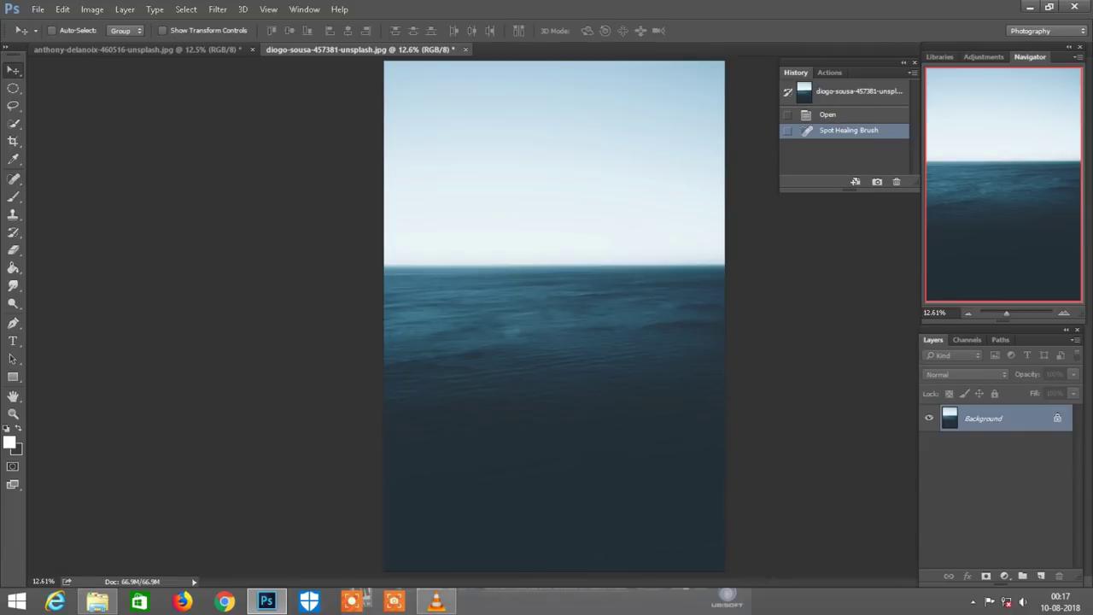
{"action": "left_click_drag", "start_coordinate": [555, 342], "coordinate": [619, 341]}
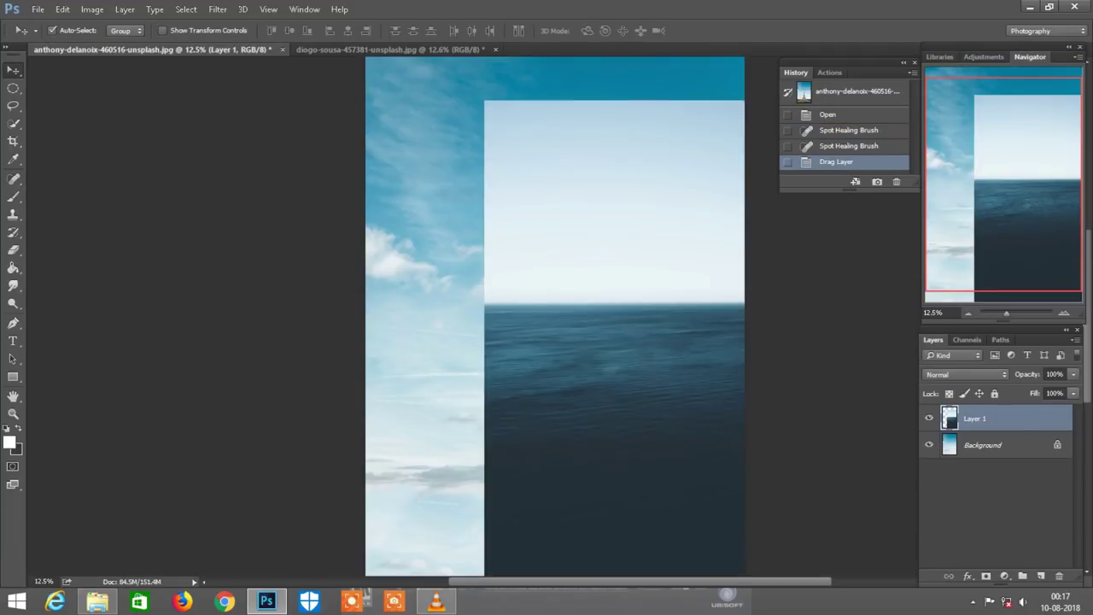
{"action": "left_click_drag", "start_coordinate": [531, 351], "coordinate": [451, 358]}
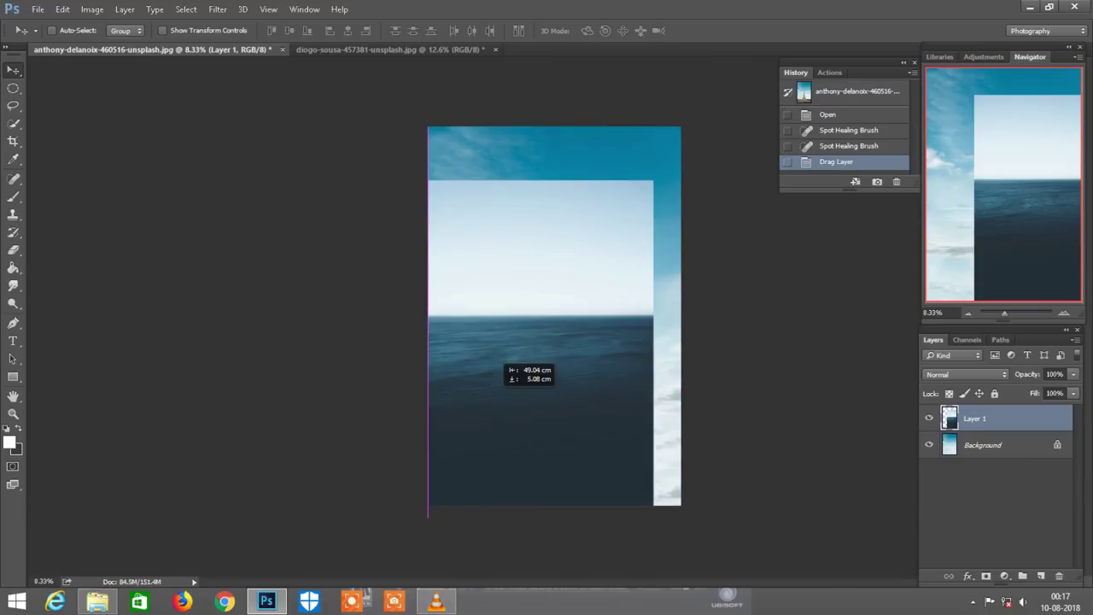
{"action": "key", "text": "ctrl+t"}
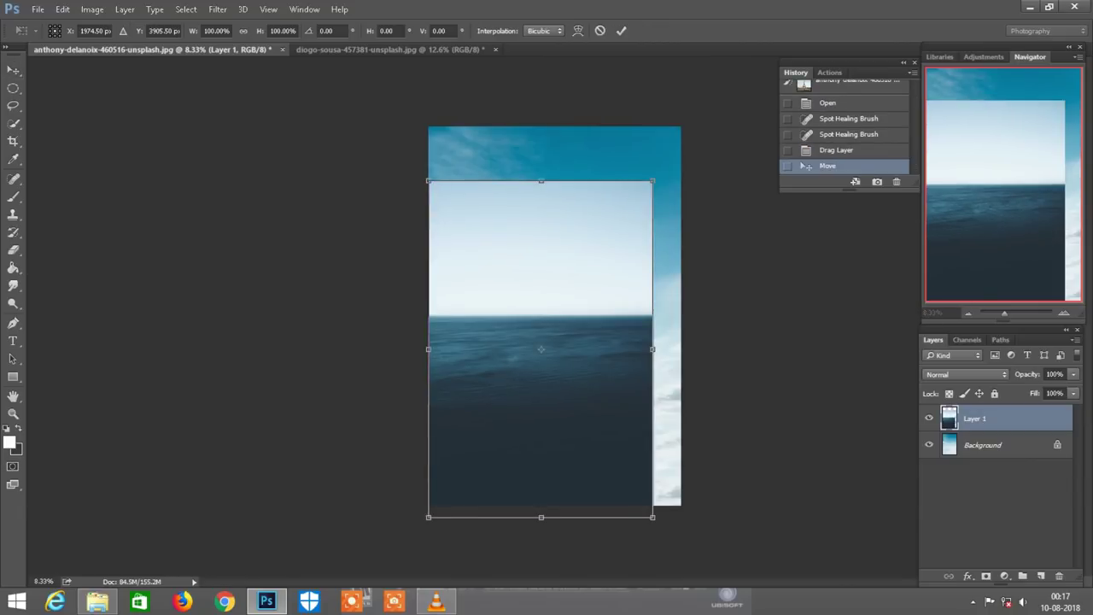
{"action": "mouse_move", "coordinate": [652, 349]}
{"action": "left_mouse_down"}
{"action": "mouse_move", "coordinate": [681, 348]}
{"action": "mouse_move", "coordinate": [632, 378]}
{"action": "left_mouse_up"}
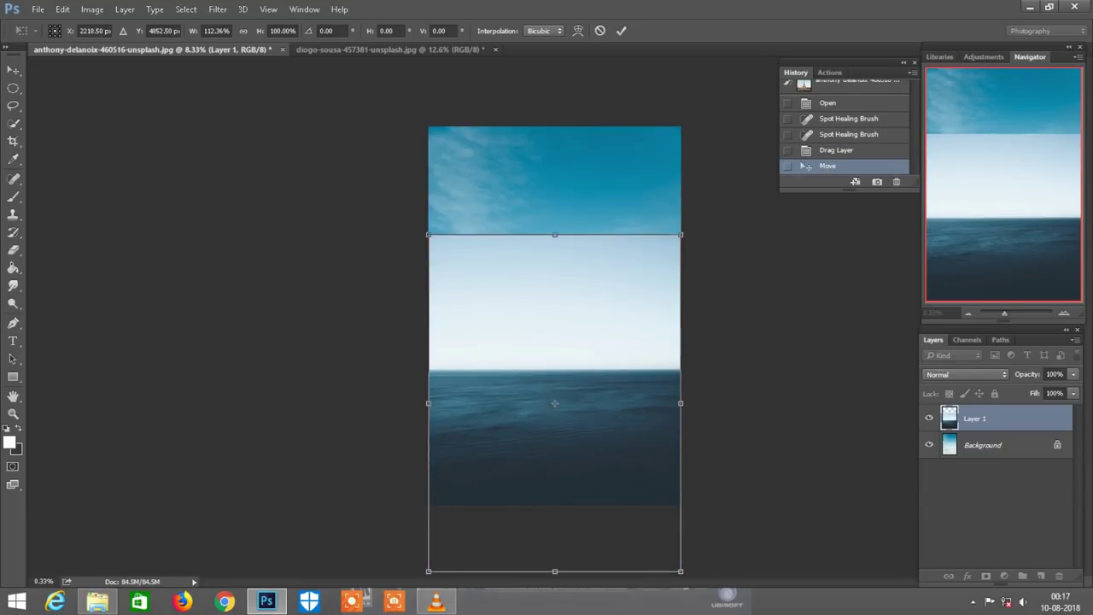
{"action": "key", "text": "ctrl+plus"}
{"action": "scroll", "coordinate": [555, 316], "scroll_direction": "down", "scroll_amount": 3}
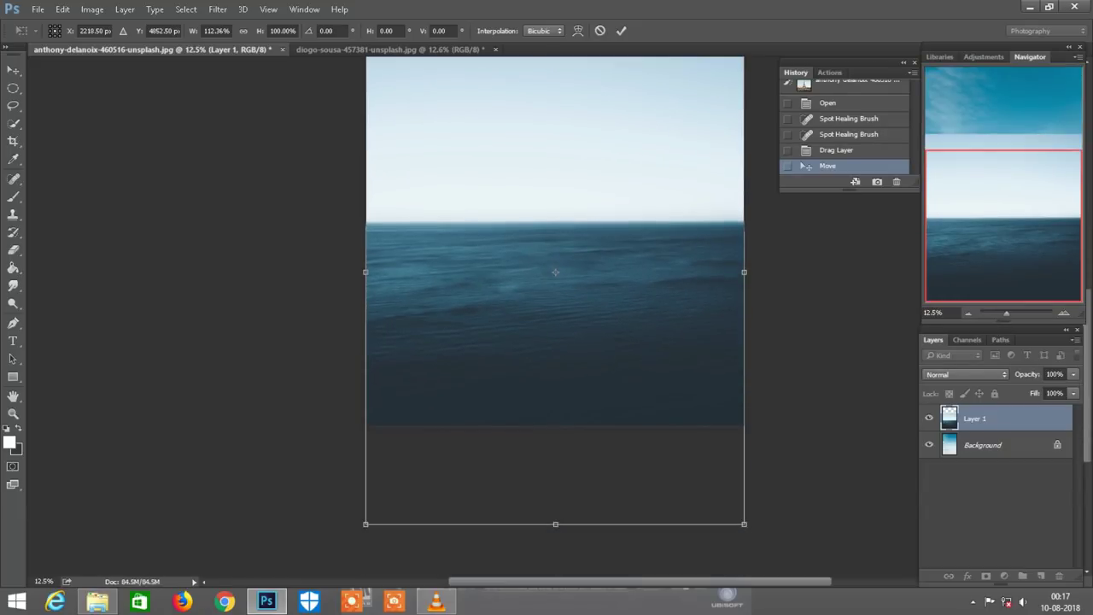
{"action": "left_click_drag", "start_coordinate": [555, 271], "coordinate": [555, 264]}
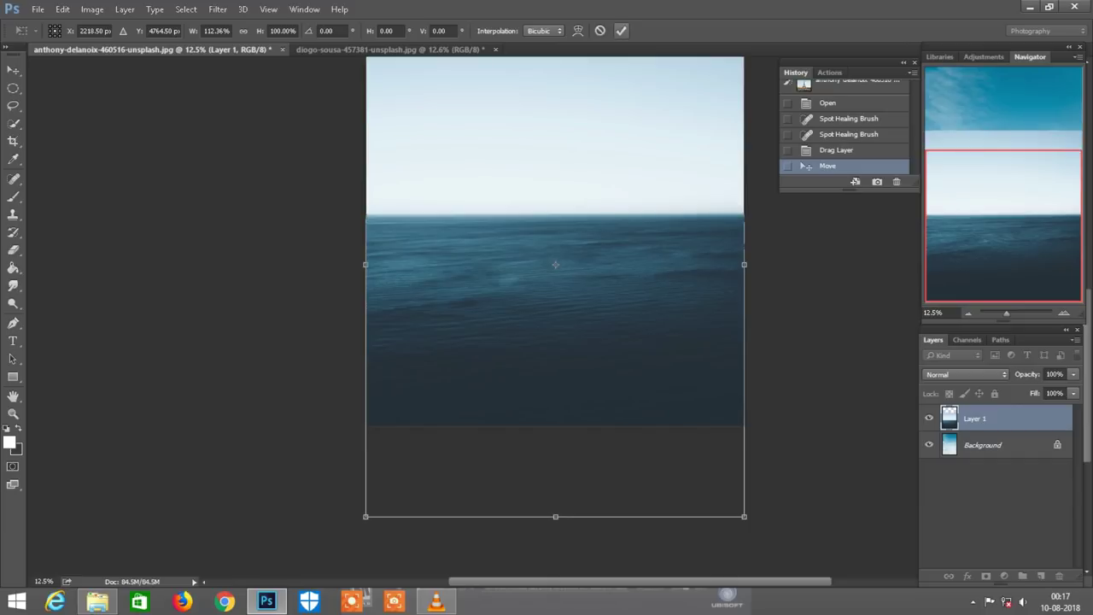
{"action": "key", "text": "Return"}
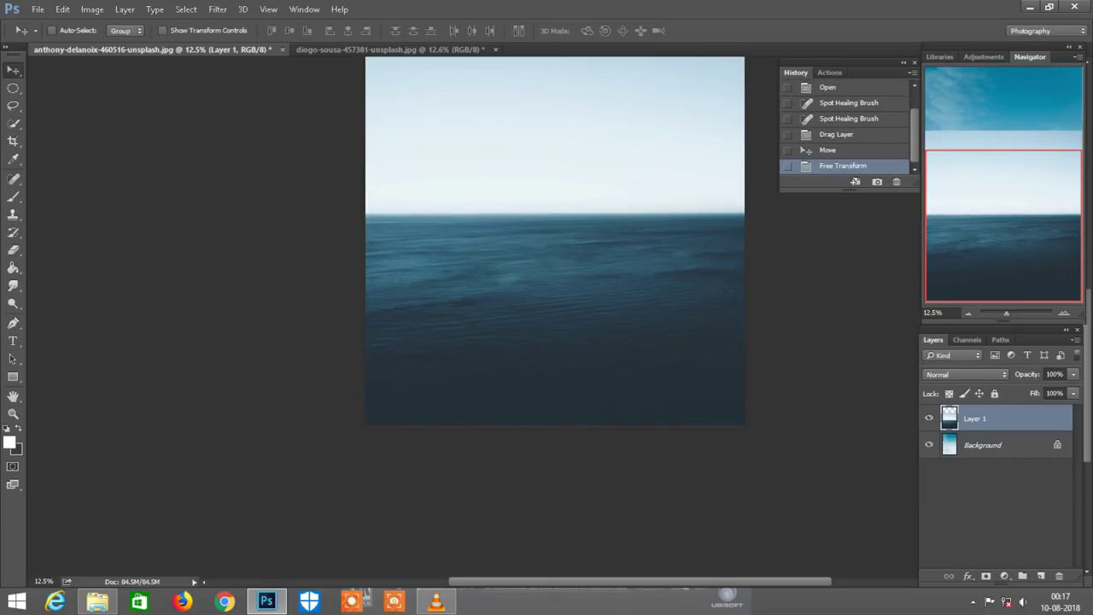
{"action": "scroll", "coordinate": [555, 316], "scroll_direction": "up", "scroll_amount": 3}
- Add a layer mask to Layer 1 and set a soft brush to size 500 at 86% opacity
{"action": "left_click", "coordinate": [987, 576]}
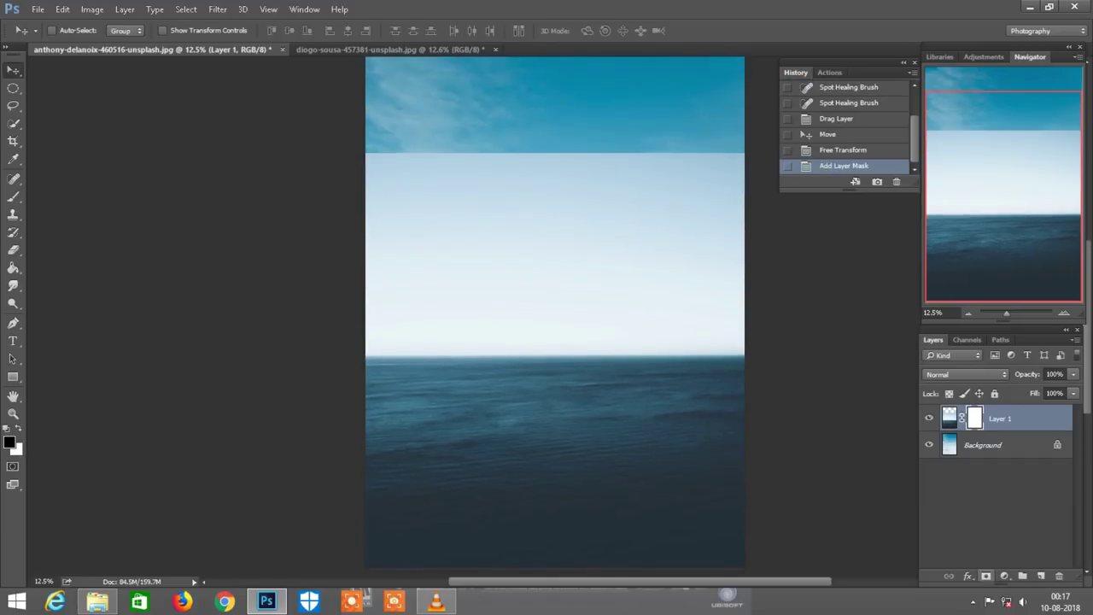
{"action": "key", "text": "b"}
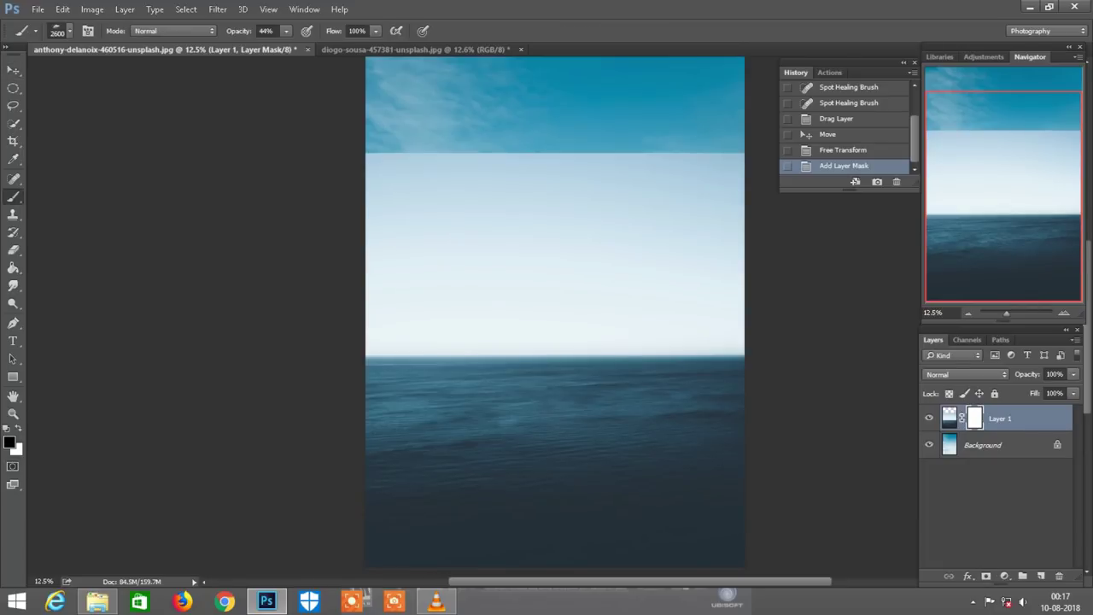
{"action": "key", "text": "bracketright"}
{"action": "key", "text": "bracketright"}
{"action": "key", "text": "bracketright"}
{"action": "right_click", "coordinate": [599, 194]}
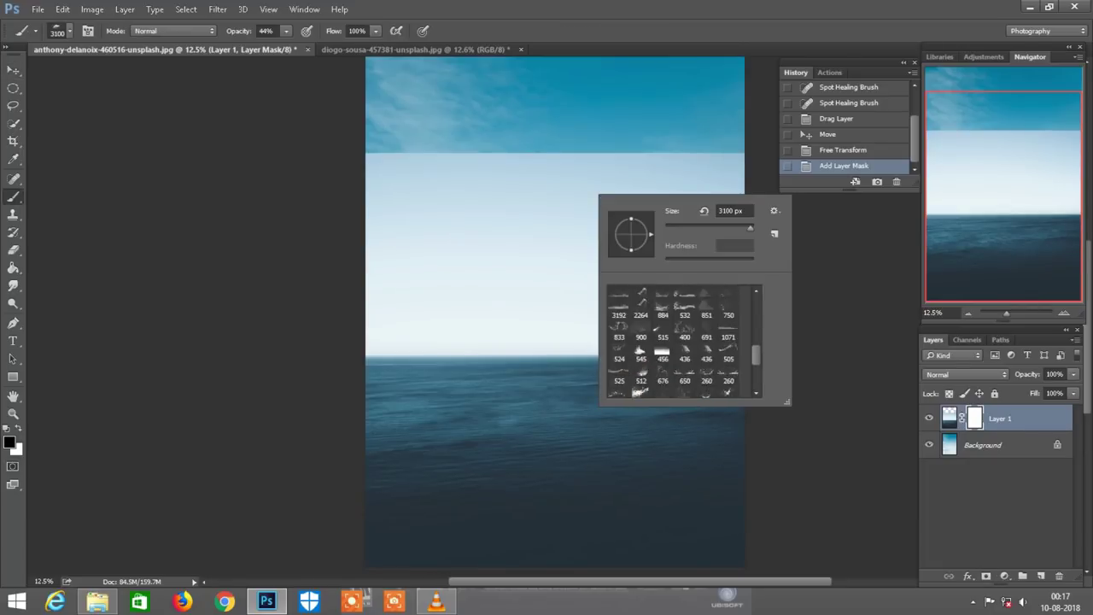
{"action": "scroll", "coordinate": [679, 342], "scroll_direction": "up", "scroll_amount": 1}
{"action": "left_click", "coordinate": [705, 316]}
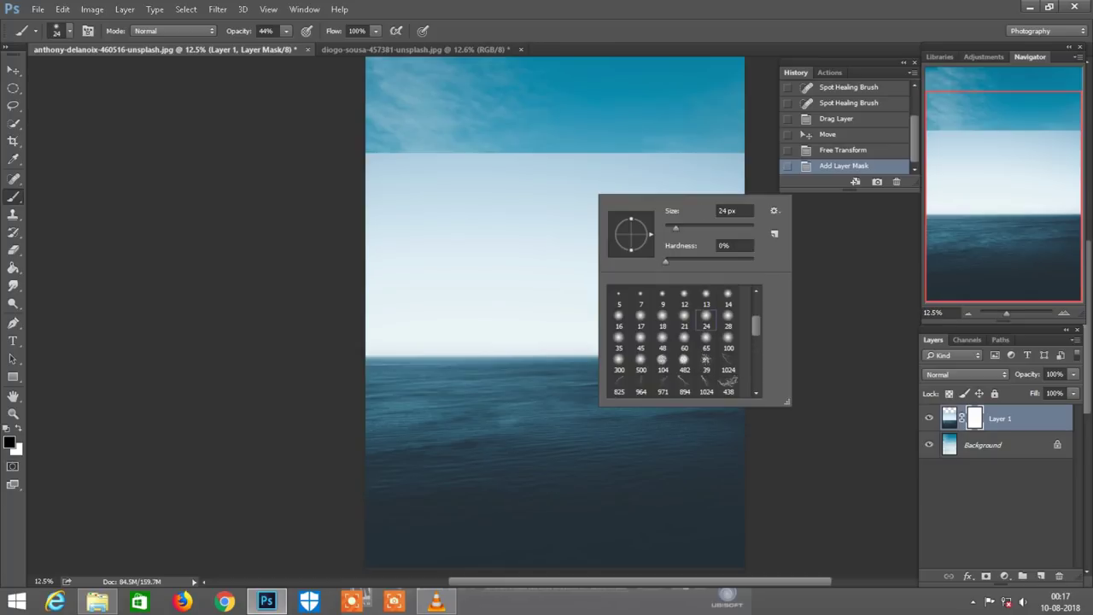
{"action": "key", "text": "Return"}
{"action": "key", "text": "bracketright"}
{"action": "key", "text": "bracketright"}
{"action": "key", "text": "bracketright"}
{"action": "key", "text": "bracketright"}
{"action": "key", "text": "bracketright"}
{"action": "key", "text": "bracketright"}
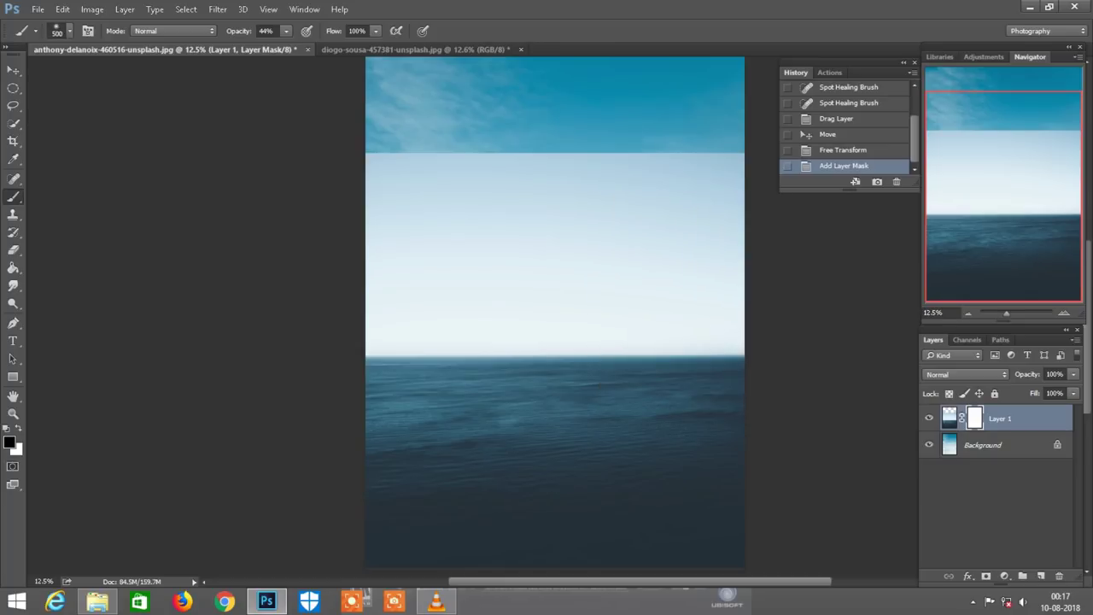
{"action": "key", "text": "bracketright"}
{"action": "key", "text": "bracketright"}
{"action": "key", "text": "bracketright"}
{"action": "key", "text": "8"}
{"action": "key", "text": "6"}
- Paint the mask to blend the cloudy sky into the ocean horizon, finishing at 75% opacity
{"action": "left_click_drag", "start_coordinate": [546, 171], "coordinate": [380, 269]}
{"action": "left_click_drag", "start_coordinate": [598, 205], "coordinate": [722, 214]}
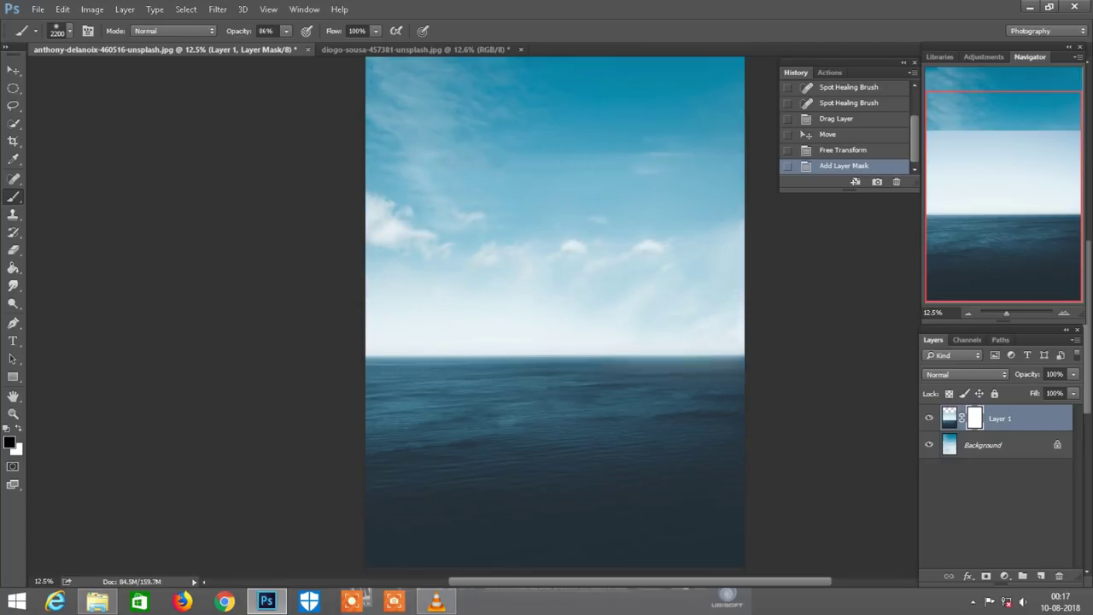
{"action": "left_click_drag", "start_coordinate": [692, 312], "coordinate": [461, 303]}
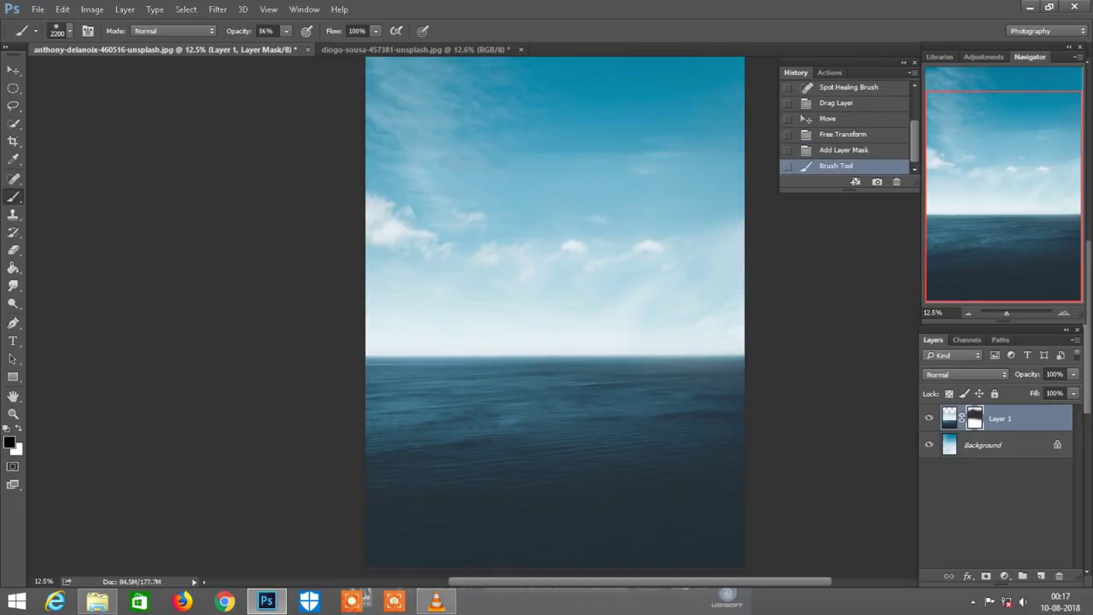
{"action": "key", "text": "7"}
{"action": "key", "text": "5"}
{"action": "mouse_move", "coordinate": [598, 380]}
{"action": "left_mouse_down"}
{"action": "mouse_move", "coordinate": [427, 381]}
{"action": "mouse_move", "coordinate": [735, 380]}
{"action": "left_mouse_up"}
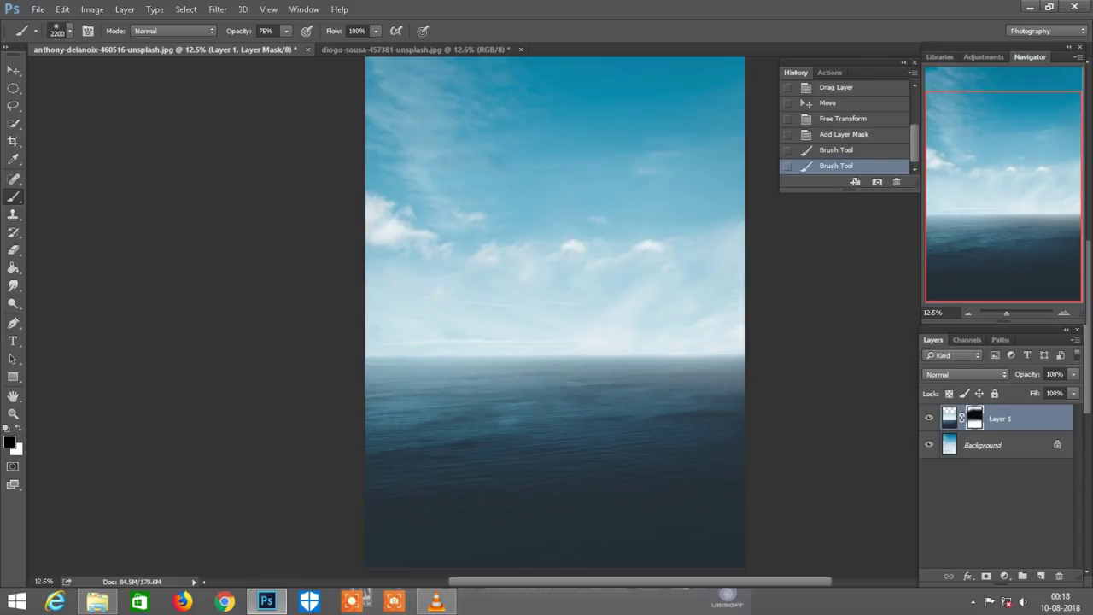
{"action": "scroll", "coordinate": [555, 299], "scroll_direction": "down", "scroll_amount": 2}
- Close diogo-sousa-457381-unsplash.jpg without saving changes
{"action": "key", "text": "v"}
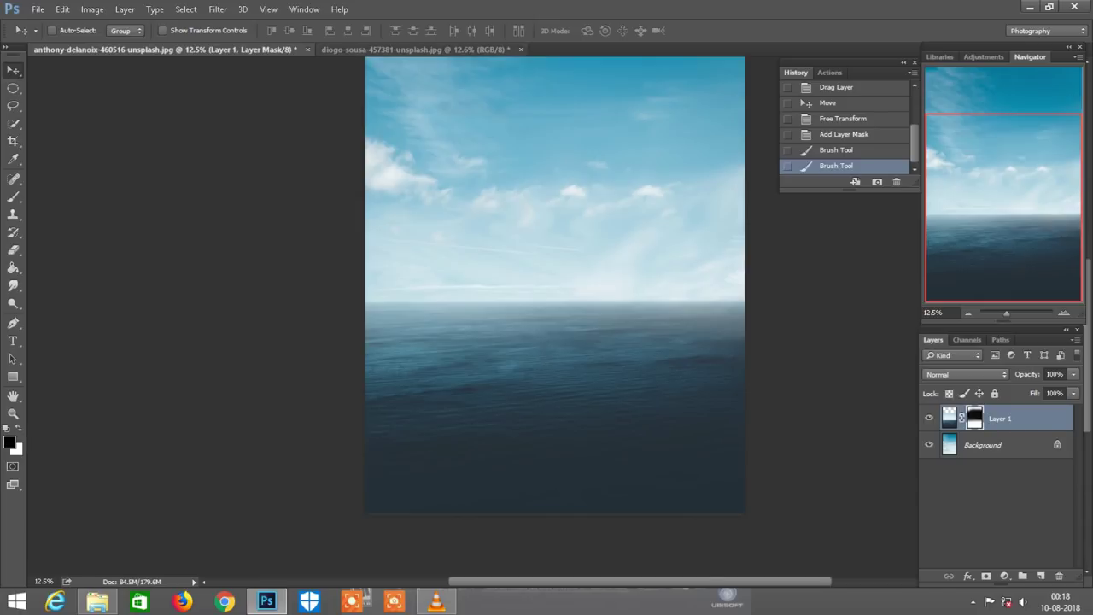
{"action": "left_click", "coordinate": [416, 49]}
{"action": "left_click", "coordinate": [520, 49]}
{"action": "left_click", "coordinate": [551, 234]}
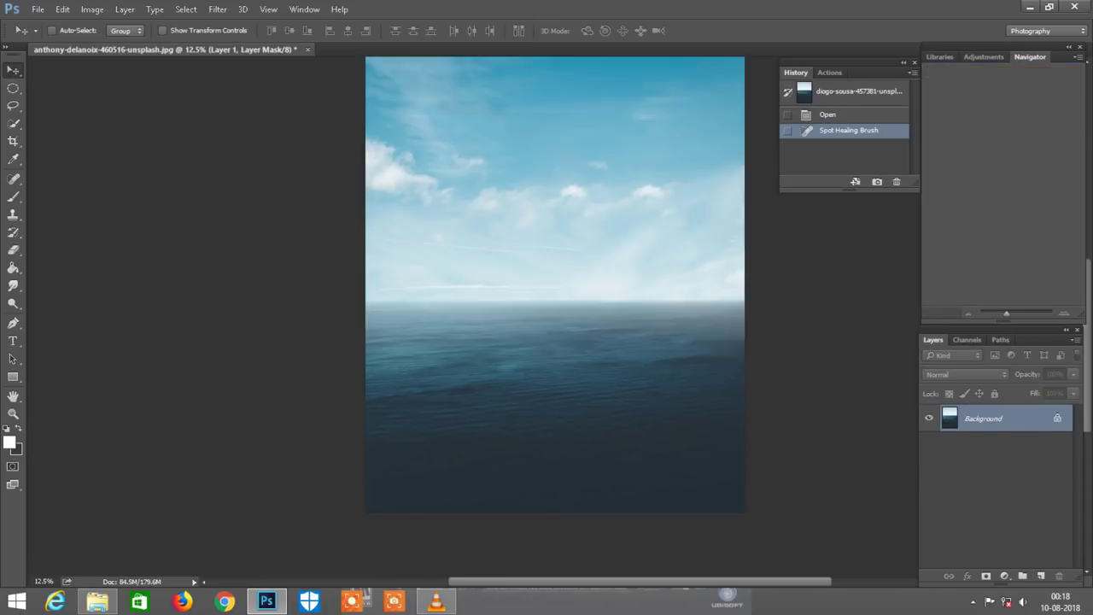
- Drag elephant_5_by_etereas_stock.jpg from the New folder into Photoshop
{"action": "left_click", "coordinate": [96, 602]}
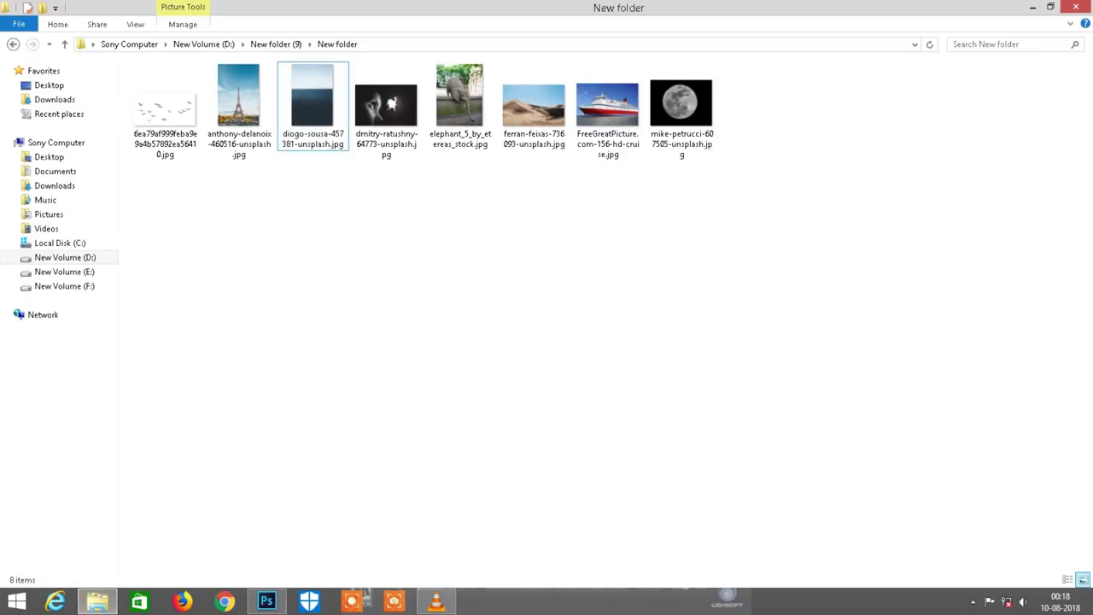
{"action": "mouse_move", "coordinate": [460, 103]}
{"action": "left_mouse_down"}
{"action": "mouse_move", "coordinate": [266, 589]}
{"action": "mouse_move", "coordinate": [517, 58]}
{"action": "mouse_move", "coordinate": [529, 171]}
{"action": "left_mouse_up"}
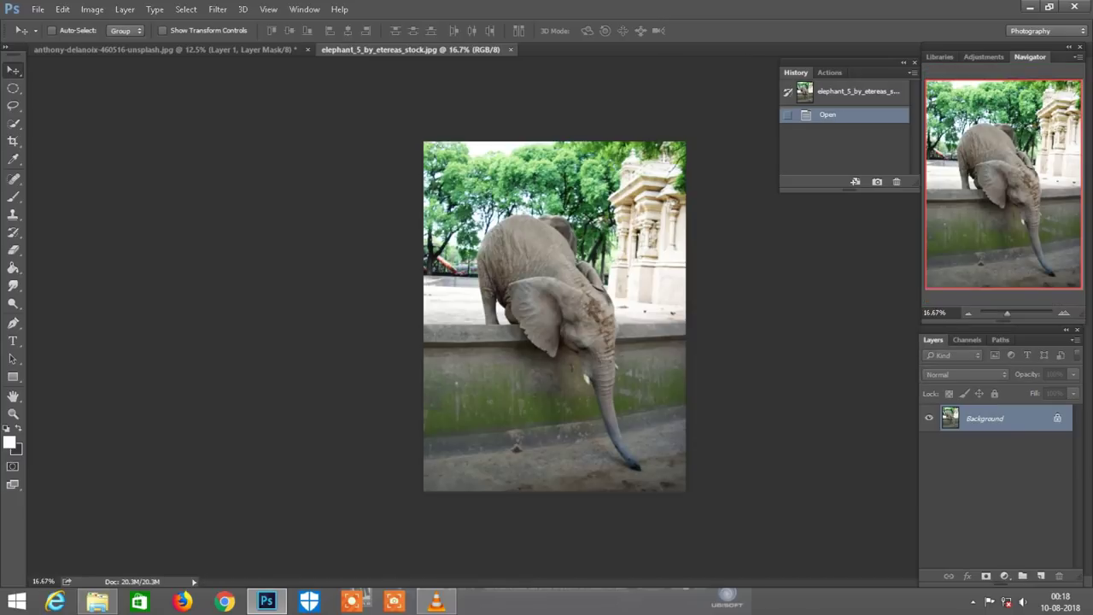
- In the Camera Raw Filter, set Highlights -100, Clarity +88 and Blacks -36
{"action": "left_click", "coordinate": [218, 8]}
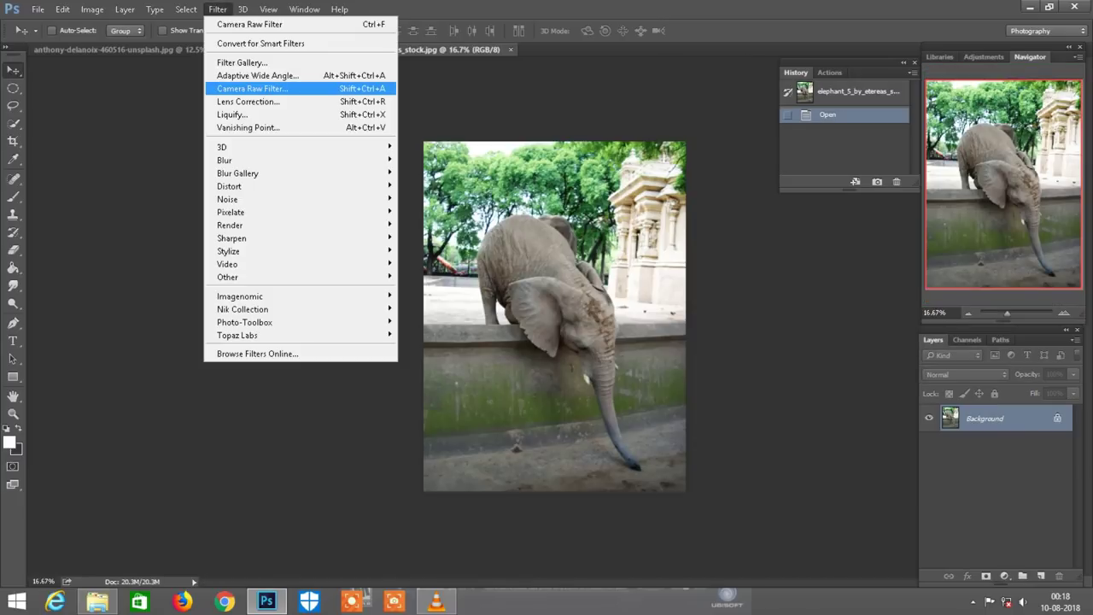
{"action": "key", "text": "Return"}
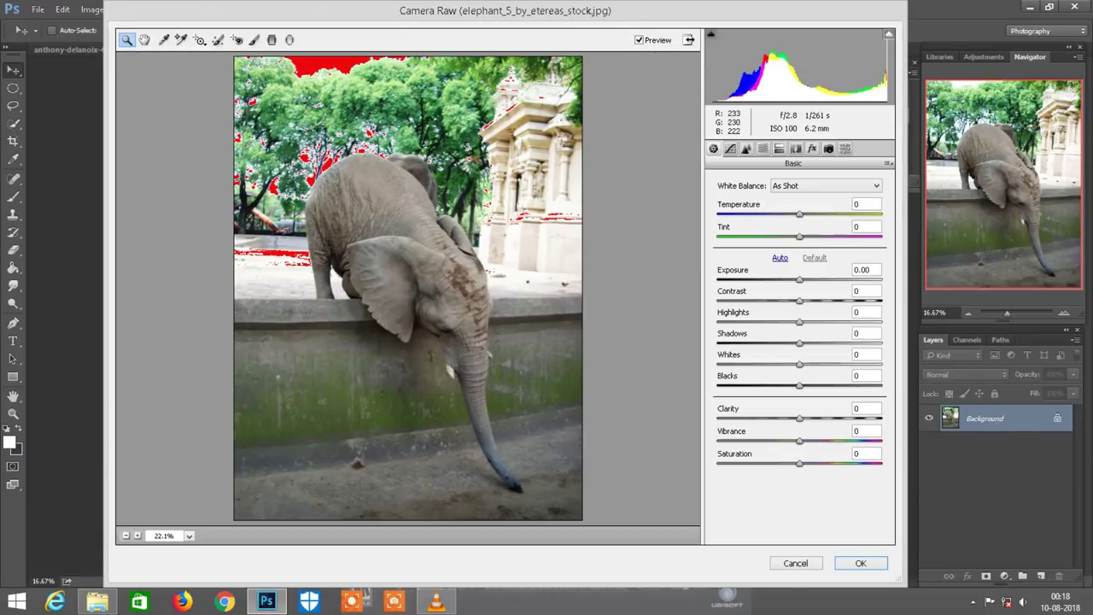
{"action": "left_click", "coordinate": [793, 322]}
{"action": "type", "text": "-100"}
{"action": "key", "text": "Return"}
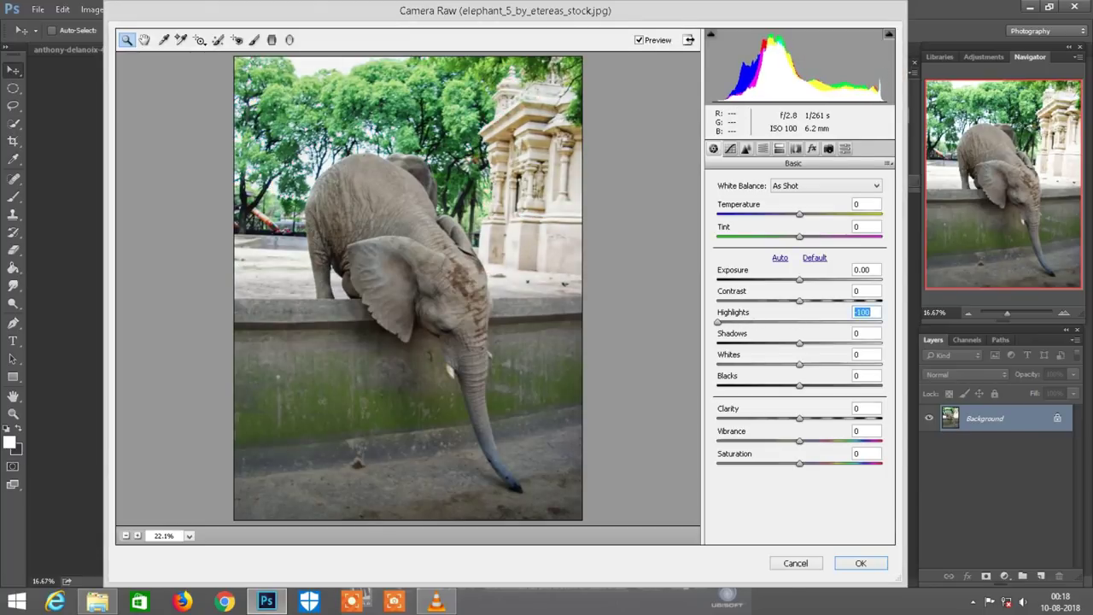
{"action": "left_click_drag", "start_coordinate": [800, 417], "coordinate": [871, 418]}
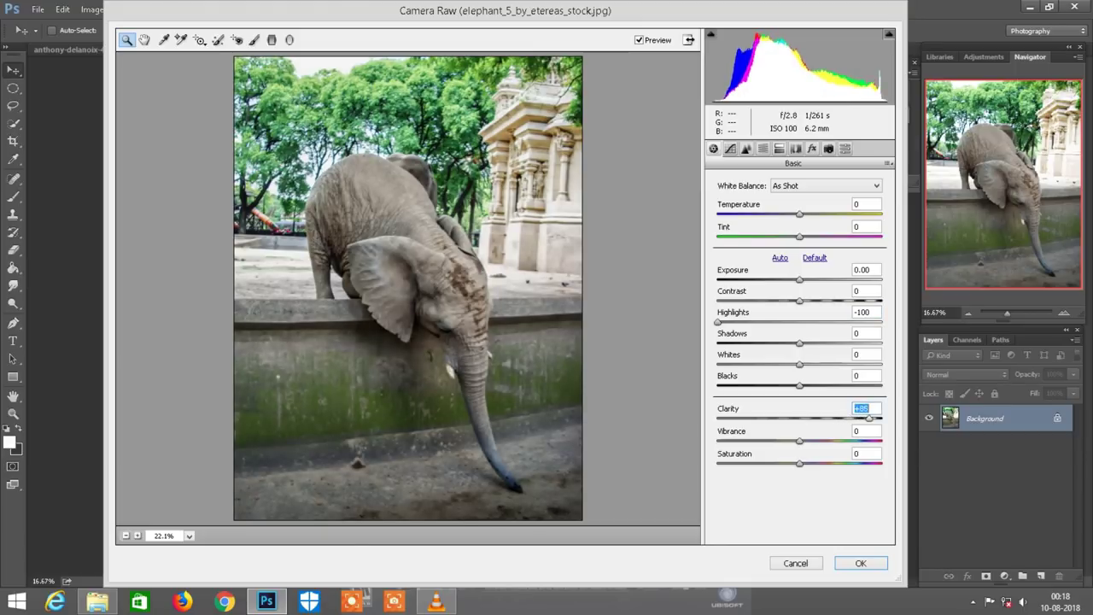
{"action": "left_click_drag", "start_coordinate": [800, 385], "coordinate": [772, 385]}
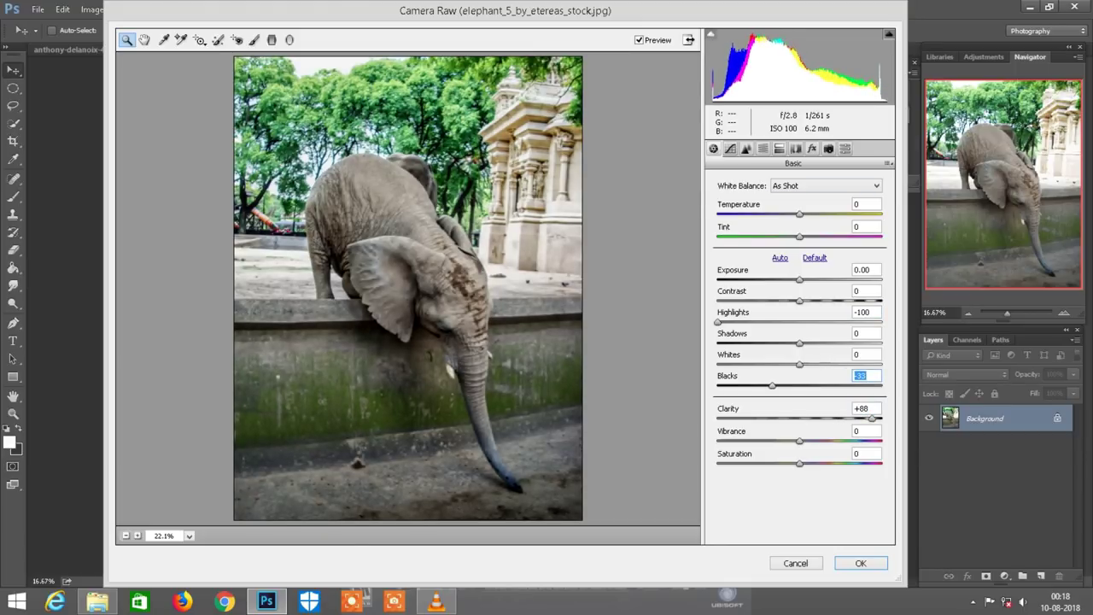
- Lower Oranges and Yellows saturation in HSL and apply the filter
{"action": "left_click", "coordinate": [762, 148]}
{"action": "mouse_move", "coordinate": [799, 268]}
{"action": "left_mouse_down"}
{"action": "mouse_move", "coordinate": [769, 268]}
{"action": "mouse_move", "coordinate": [732, 291]}
{"action": "mouse_move", "coordinate": [770, 290]}
{"action": "mouse_move", "coordinate": [775, 313]}
{"action": "left_mouse_up"}
{"action": "left_click", "coordinate": [861, 563]}
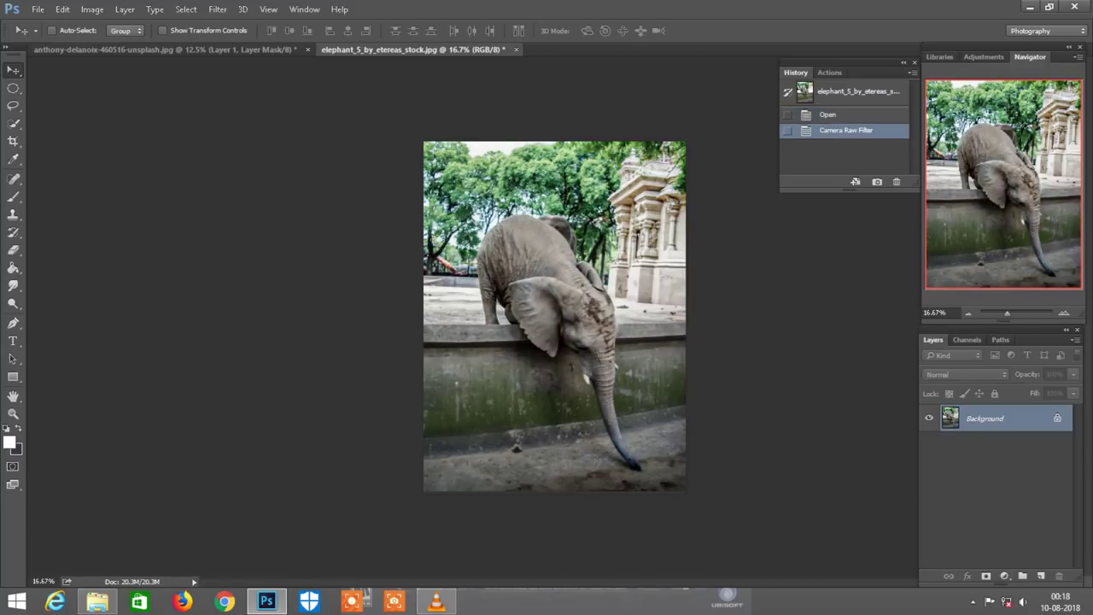
- Quick-select the elephant's back, head and ear with a 90-pixel brush
{"action": "key", "text": "ctrl+plus"}
{"action": "key", "text": "w"}
{"action": "key", "text": "ctrl+plus"}
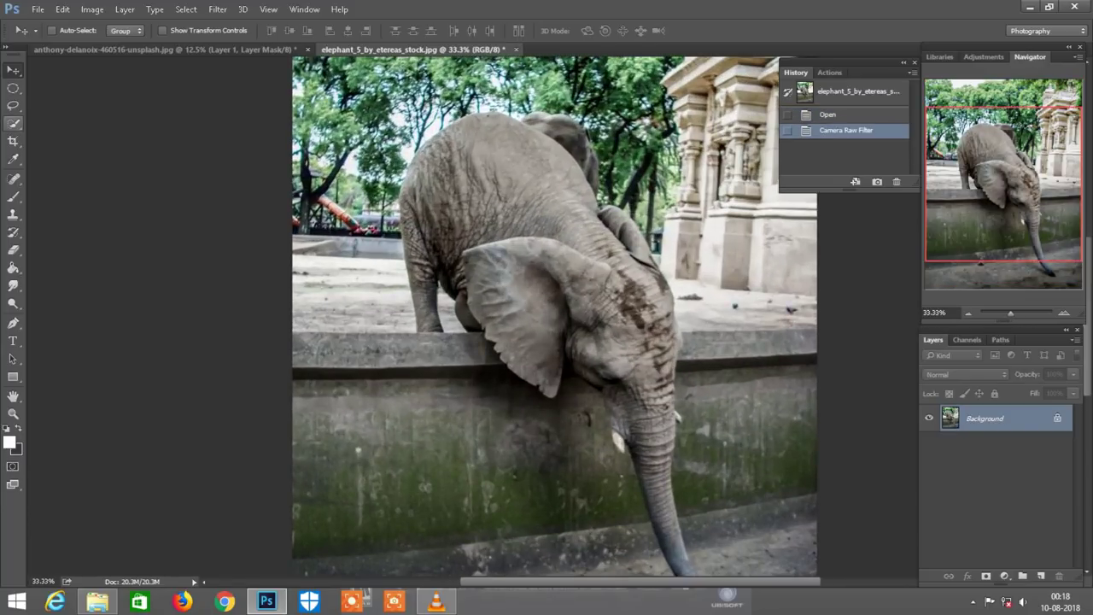
{"action": "key", "text": "bracketright"}
{"action": "key", "text": "bracketright"}
{"action": "key", "text": "bracketright"}
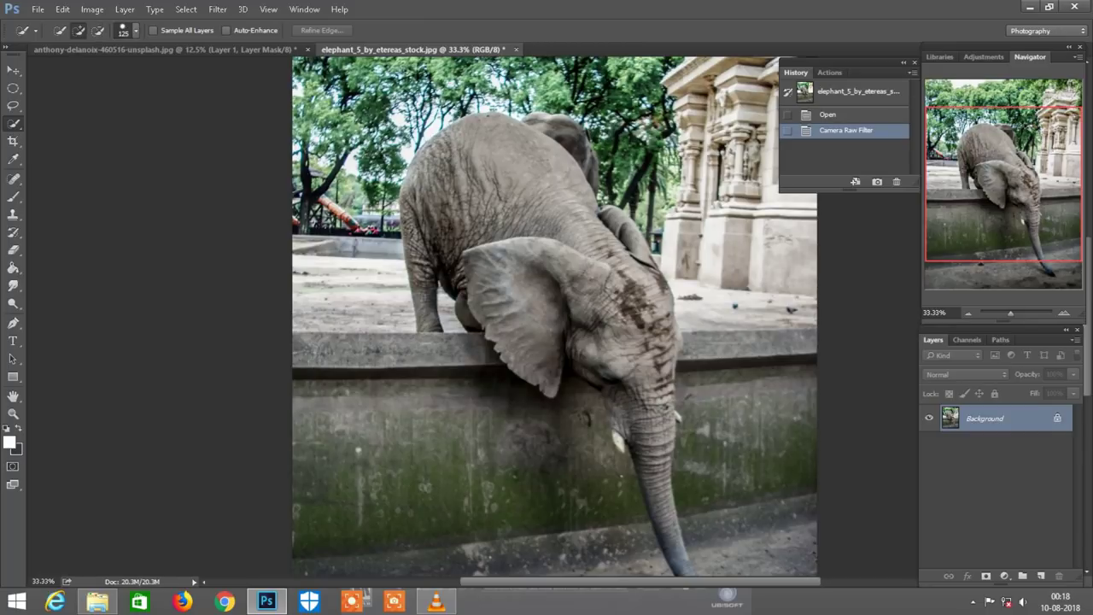
{"action": "key", "text": "bracketleft"}
{"action": "key", "text": "bracketleft"}
{"action": "left_click_drag", "start_coordinate": [513, 132], "coordinate": [661, 436]}
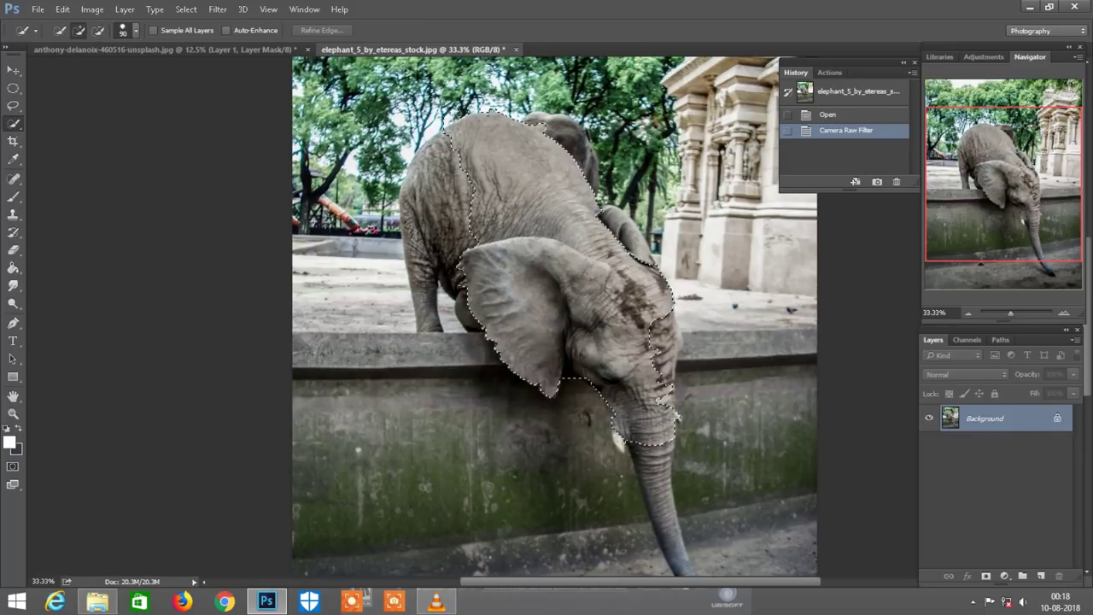
- Add more of the elephant, along the ear and the front leg, shrinking the brush to 20
{"action": "key", "text": "ctrl+plus"}
{"action": "key", "text": "bracketleft"}
{"action": "key", "text": "bracketleft"}
{"action": "key", "text": "bracketleft"}
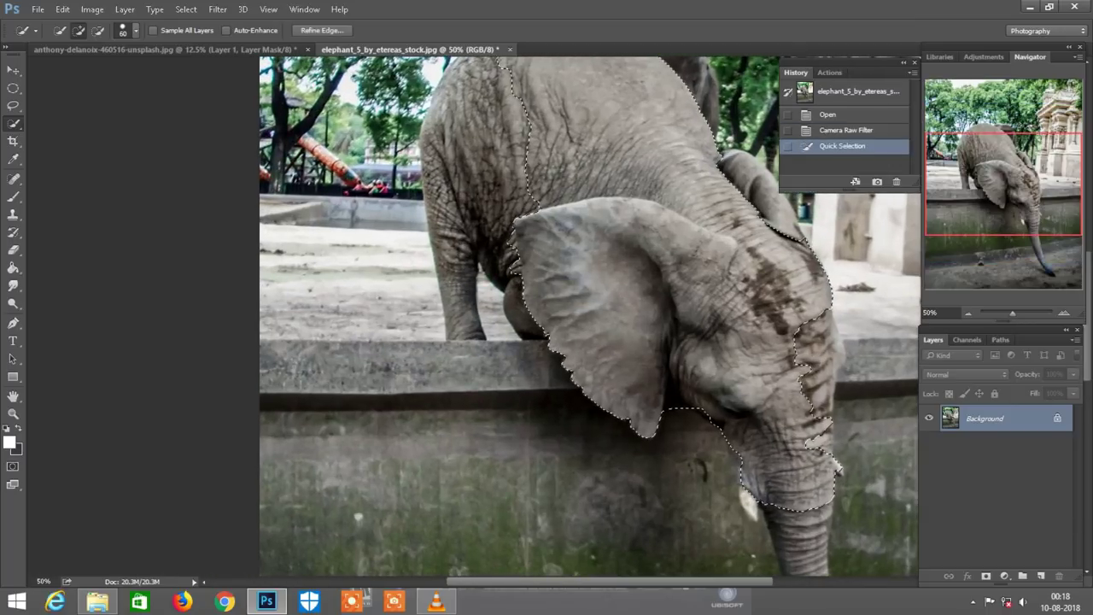
{"action": "left_click_drag", "start_coordinate": [534, 200], "coordinate": [440, 81]}
{"action": "key", "text": "ctrl+plus"}
{"action": "key", "text": "ctrl+plus"}
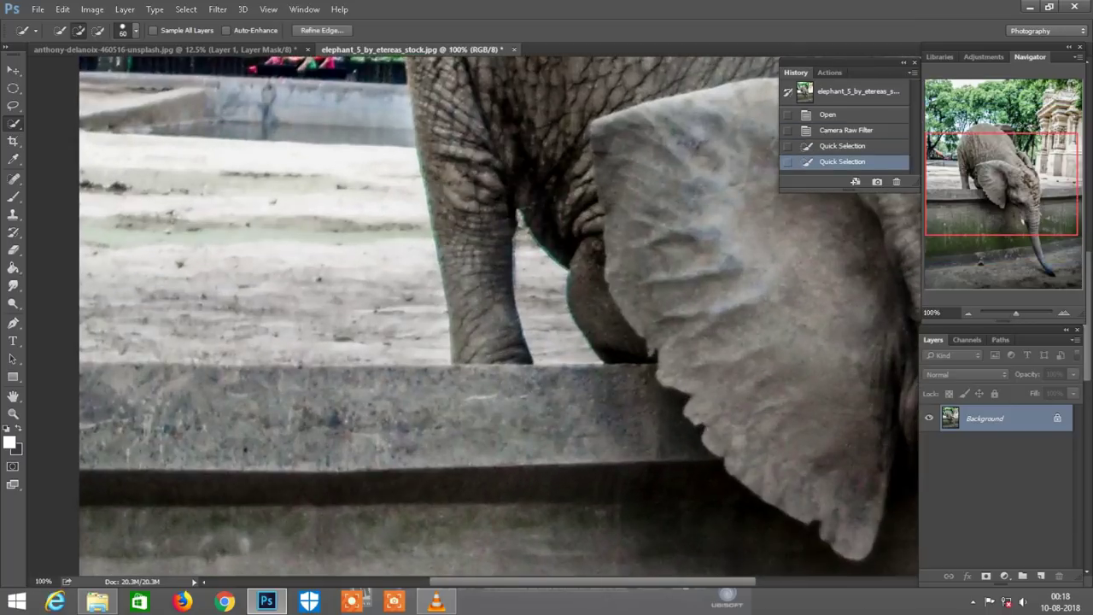
{"action": "key", "text": "bracketleft"}
{"action": "key", "text": "bracketleft"}
{"action": "key", "text": "bracketleft"}
{"action": "left_click_drag", "start_coordinate": [841, 547], "coordinate": [897, 512]}
{"action": "key", "text": "bracketleft"}
{"action": "key", "text": "bracketleft"}
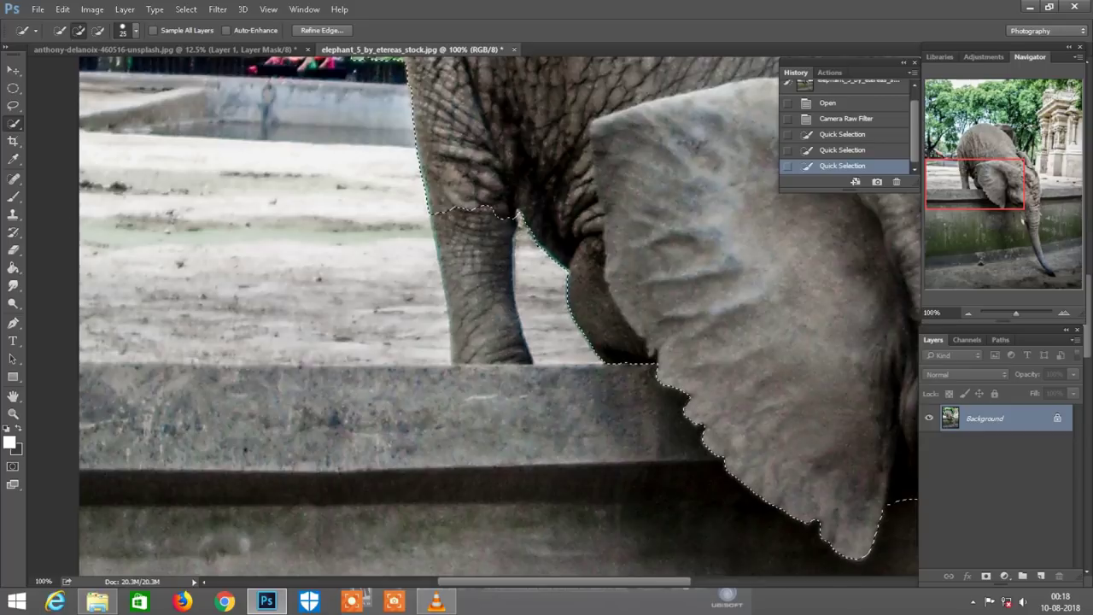
{"action": "left_click_drag", "start_coordinate": [479, 218], "coordinate": [496, 351]}
- Subtract background from the elephant's left edge using a 25-pixel brush
{"action": "scroll", "coordinate": [498, 316], "scroll_direction": "up", "scroll_amount": 2}
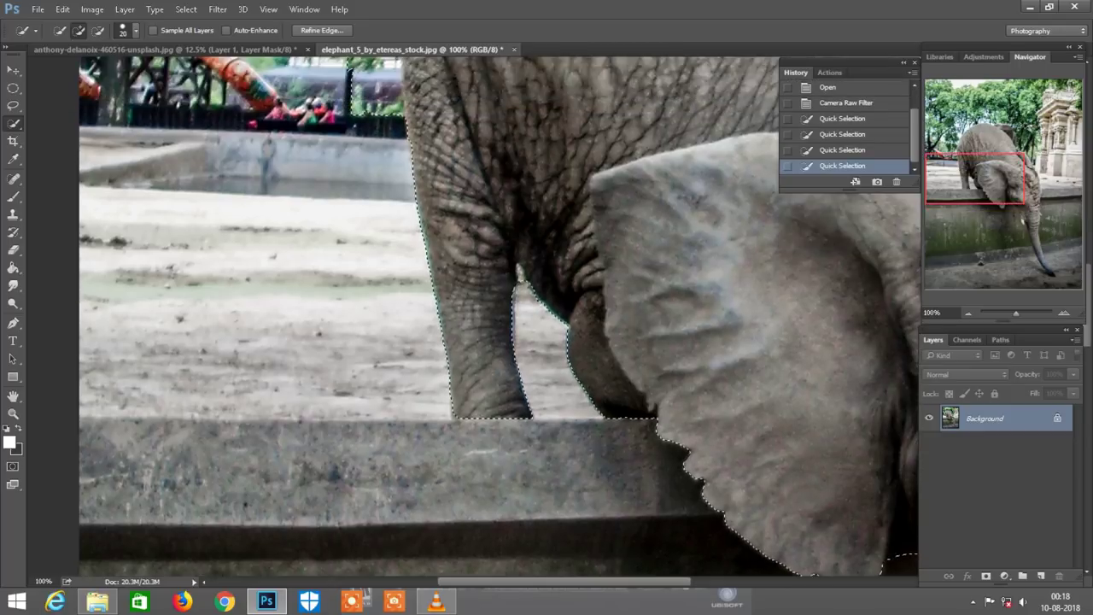
{"action": "scroll", "coordinate": [499, 316], "scroll_direction": "up", "scroll_amount": 2}
{"action": "scroll", "coordinate": [499, 316], "scroll_direction": "up", "scroll_amount": 2}
{"action": "key", "text": "bracketright"}
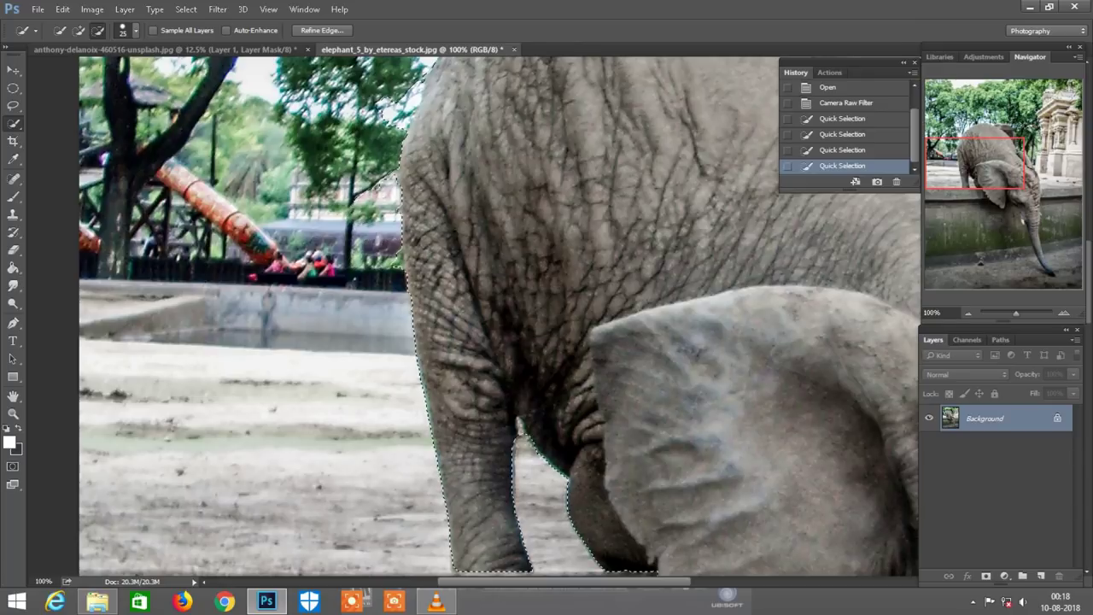
{"action": "key", "text": "alt"}
{"action": "left_click", "coordinate": [394, 176], "text": "alt"}
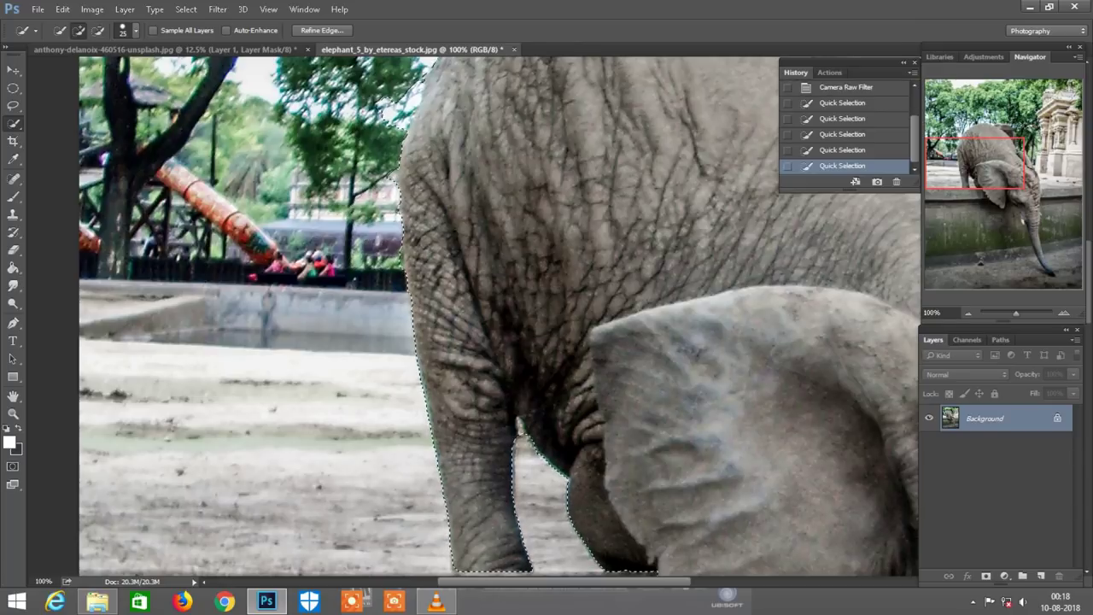
{"action": "scroll", "coordinate": [499, 316], "scroll_direction": "up", "scroll_amount": 1}
{"action": "scroll", "coordinate": [499, 316], "scroll_direction": "up", "scroll_amount": 1}
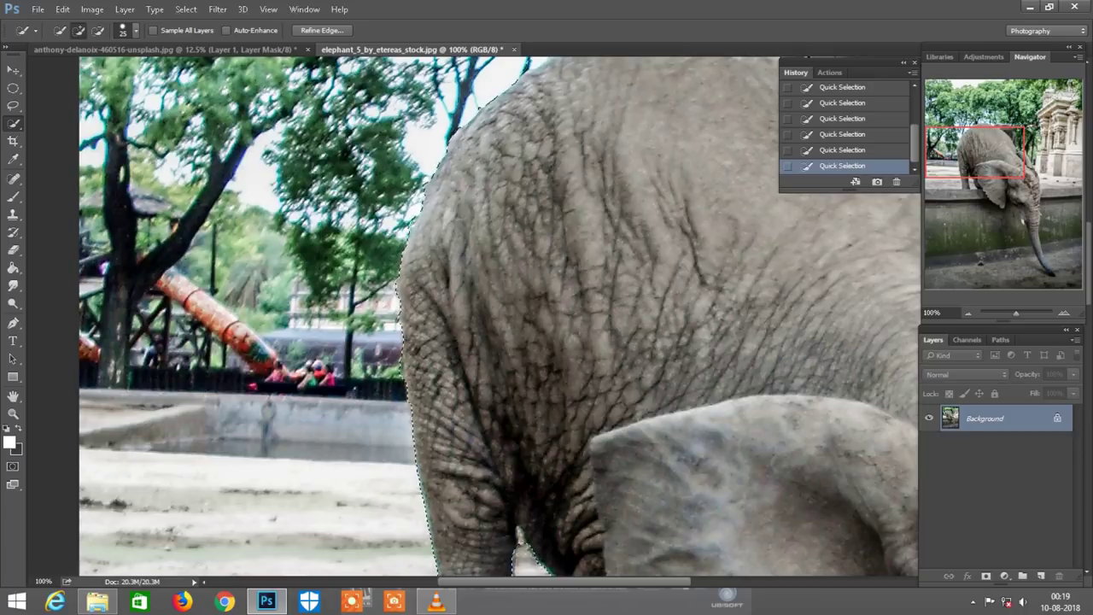
{"action": "scroll", "coordinate": [501, 316], "scroll_direction": "up", "scroll_amount": 1}
{"action": "scroll", "coordinate": [500, 316], "scroll_direction": "up", "scroll_amount": 1}
{"action": "scroll", "coordinate": [501, 316], "scroll_direction": "up", "scroll_amount": 1}
{"action": "key", "text": "alt"}
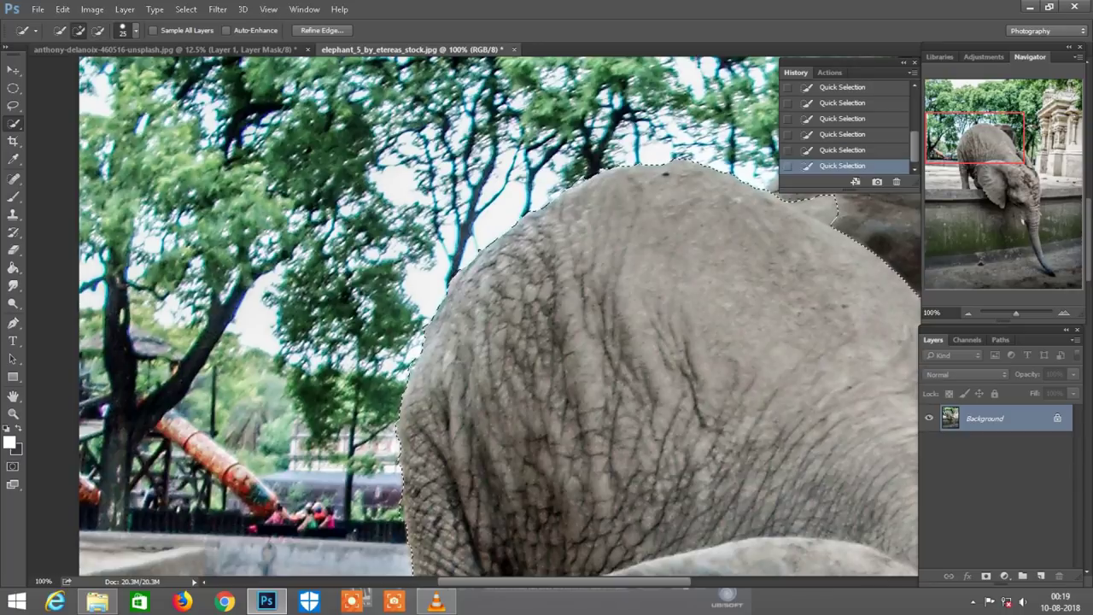
- Add the elephant's raised trunk to the selection
{"action": "scroll", "coordinate": [475, 316], "scroll_direction": "right", "scroll_amount": 5}
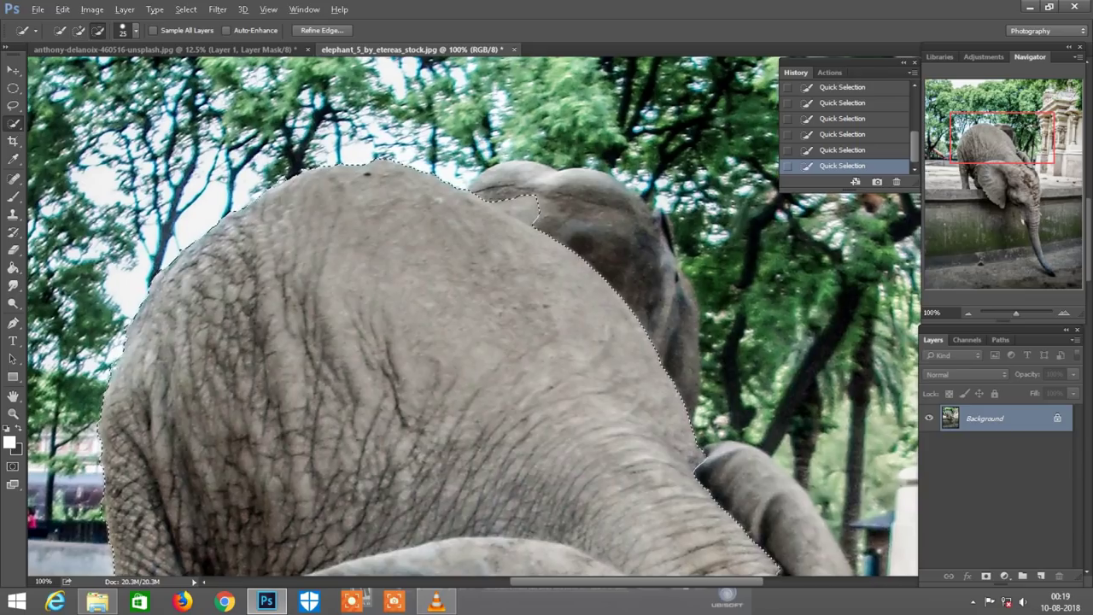
{"action": "key", "text": "alt"}
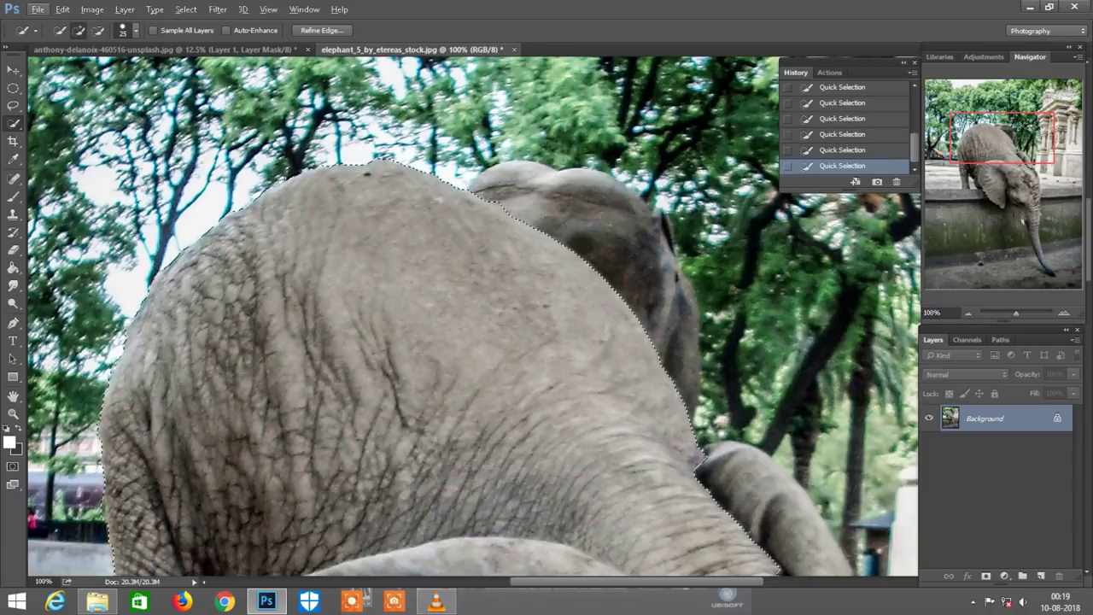
{"action": "scroll", "coordinate": [474, 316], "scroll_direction": "down", "scroll_amount": 2}
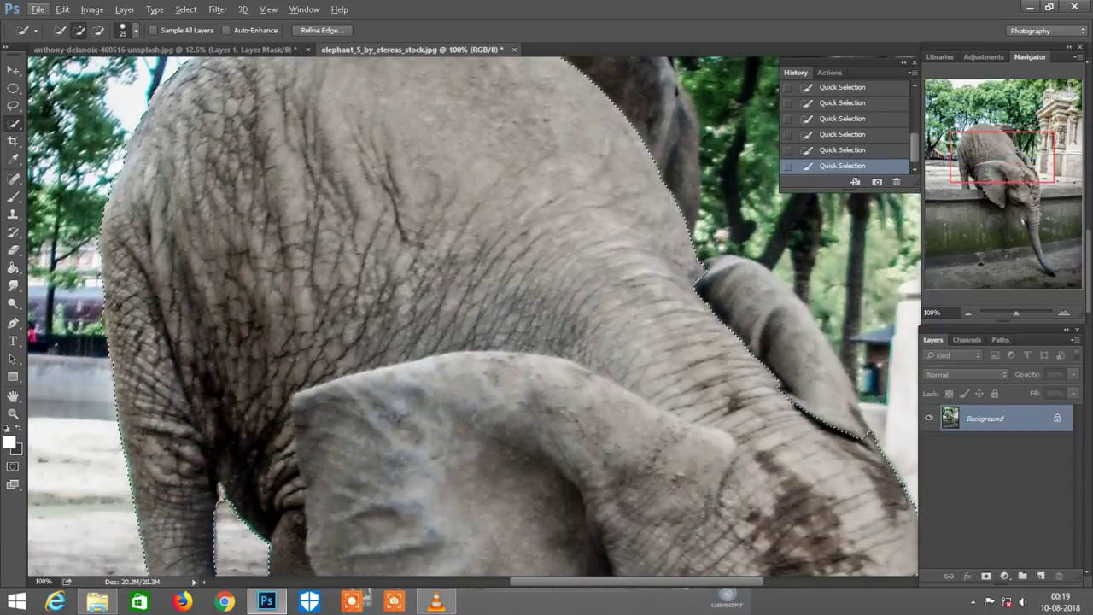
{"action": "scroll", "coordinate": [474, 316], "scroll_direction": "down", "scroll_amount": 1}
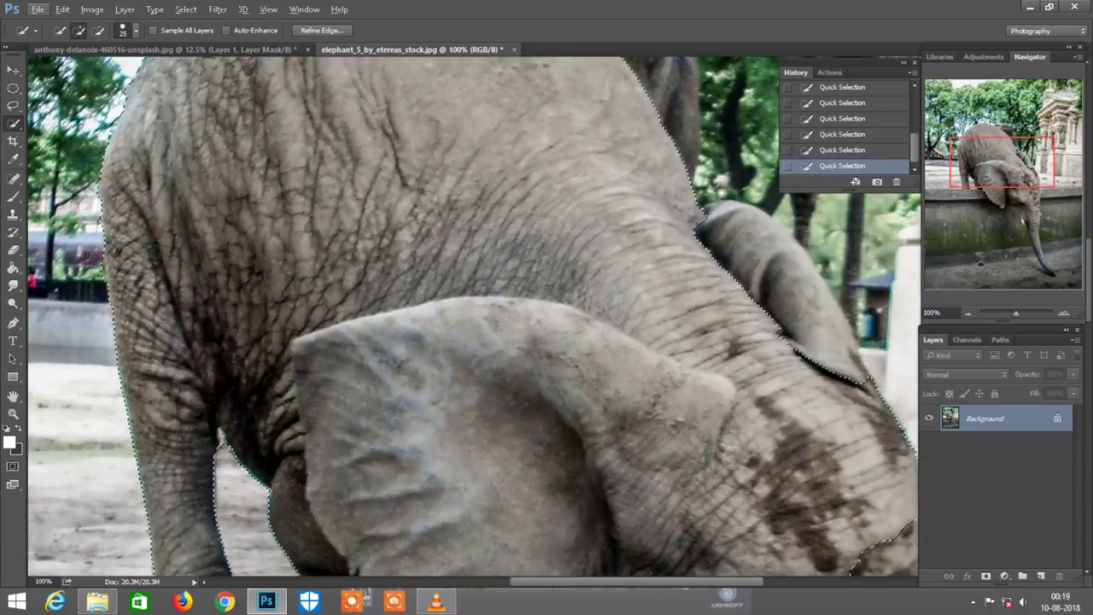
{"action": "scroll", "coordinate": [474, 316], "scroll_direction": "right", "scroll_amount": 3}
{"action": "left_click_drag", "start_coordinate": [581, 196], "coordinate": [632, 256]}
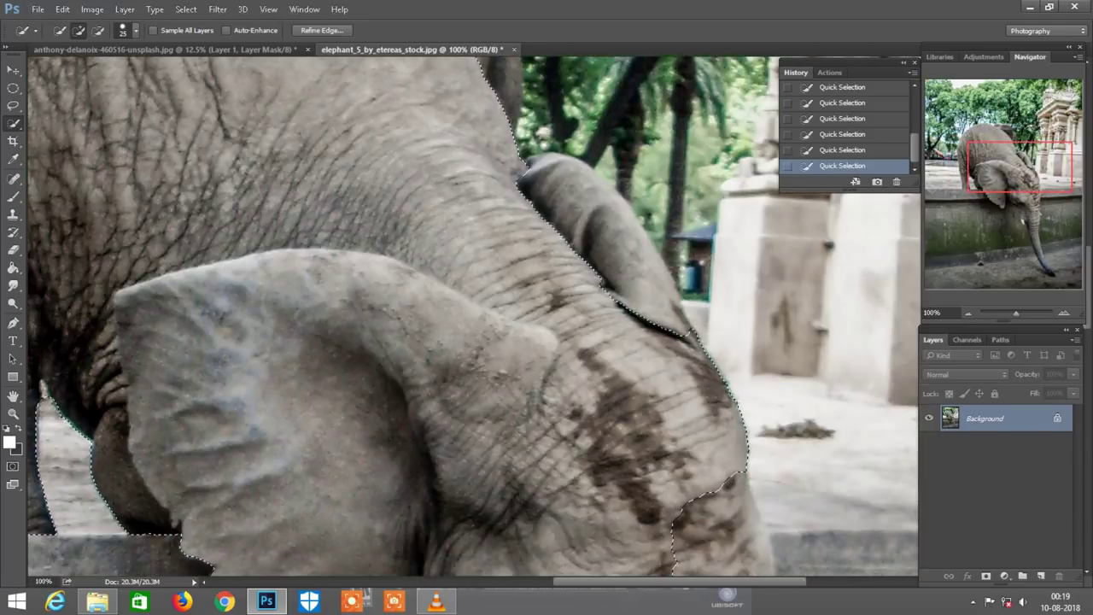
- Subtract the wall between the ear and trunk and refine the edge below the ear
{"action": "key", "text": "alt"}
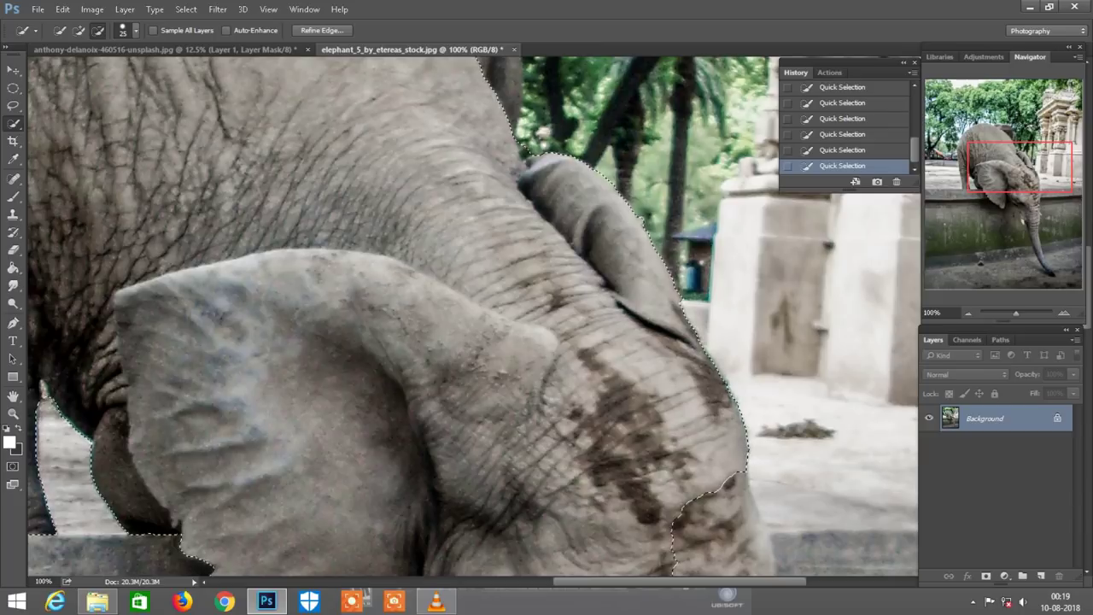
{"action": "scroll", "coordinate": [474, 316], "scroll_direction": "down", "scroll_amount": 3}
{"action": "scroll", "coordinate": [474, 316], "scroll_direction": "down", "scroll_amount": 3}
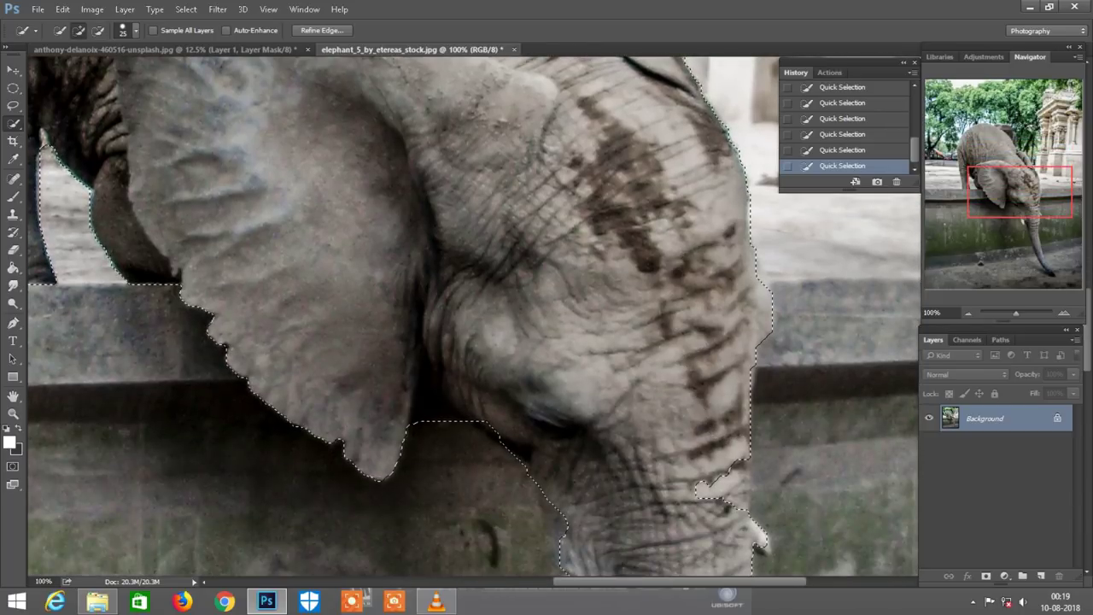
{"action": "left_click_drag", "start_coordinate": [427, 412], "coordinate": [491, 423]}
{"action": "scroll", "coordinate": [474, 316], "scroll_direction": "down", "scroll_amount": 3}
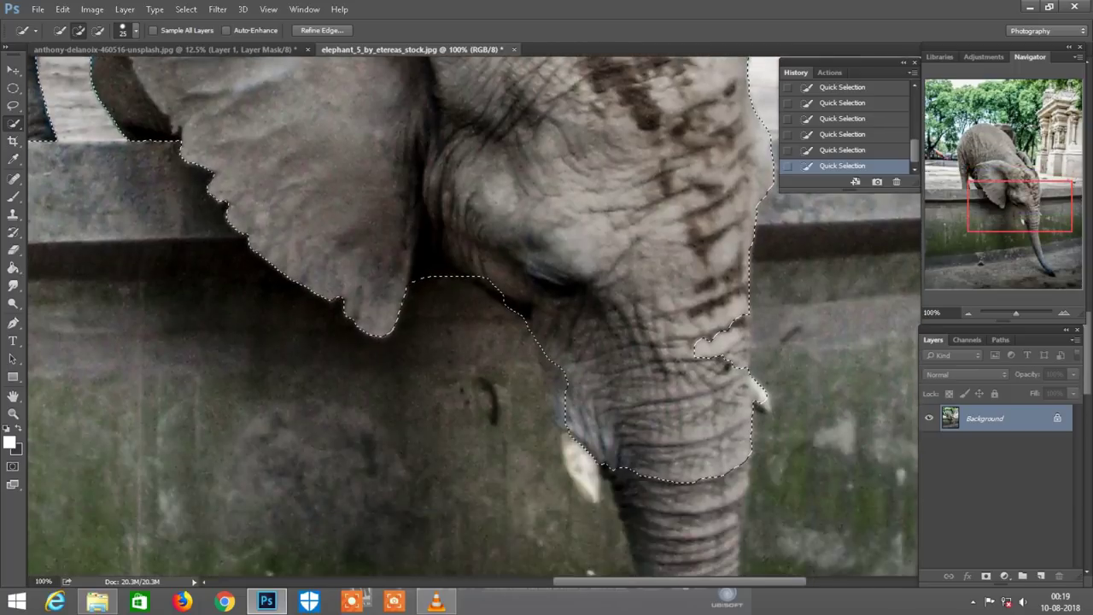
{"action": "scroll", "coordinate": [474, 316], "scroll_direction": "down", "scroll_amount": 2}
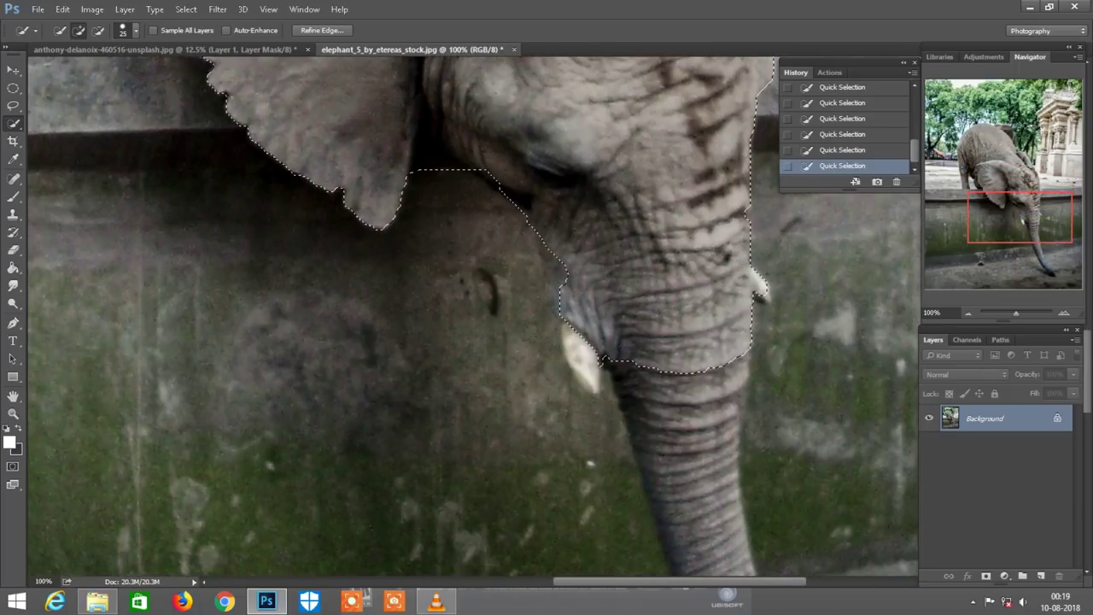
{"action": "scroll", "coordinate": [474, 316], "scroll_direction": "down", "scroll_amount": 1}
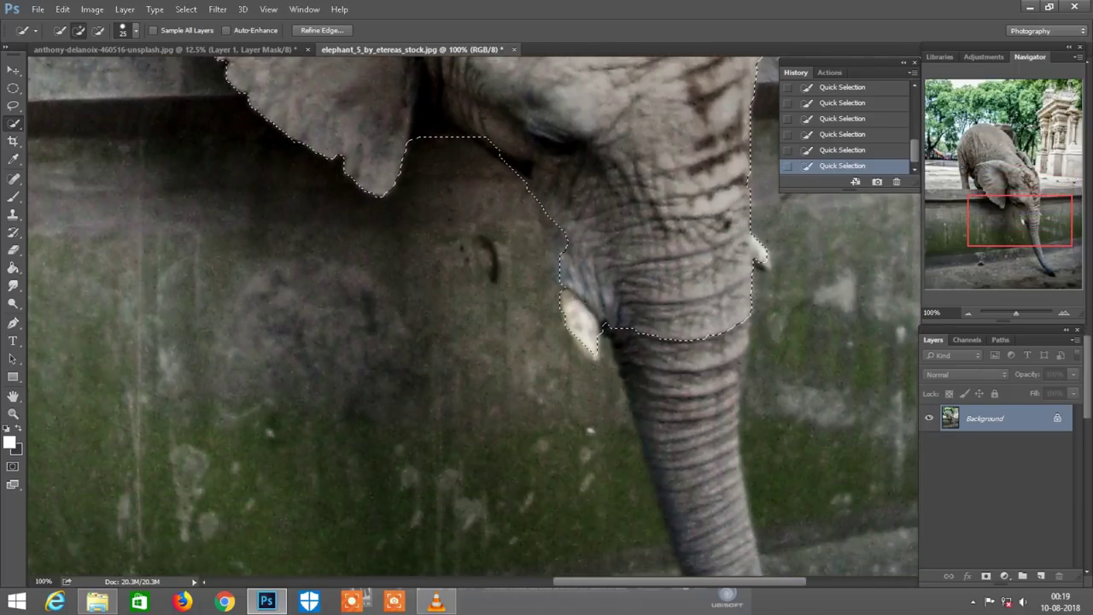
{"action": "left_click_drag", "start_coordinate": [449, 149], "coordinate": [513, 231]}
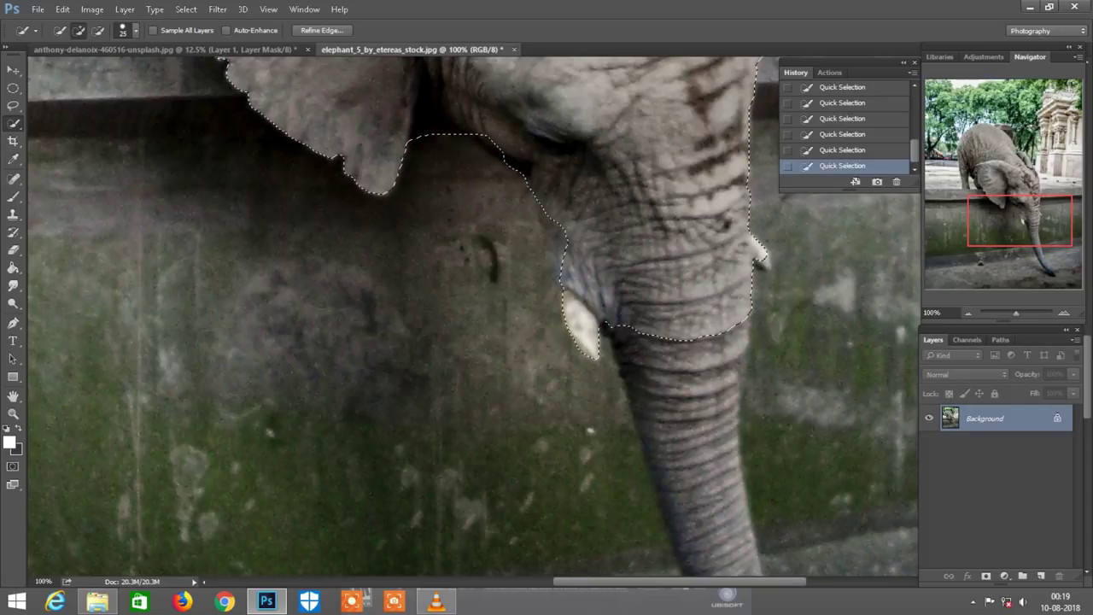
{"action": "scroll", "coordinate": [478, 239], "scroll_direction": "up", "scroll_amount": 1}
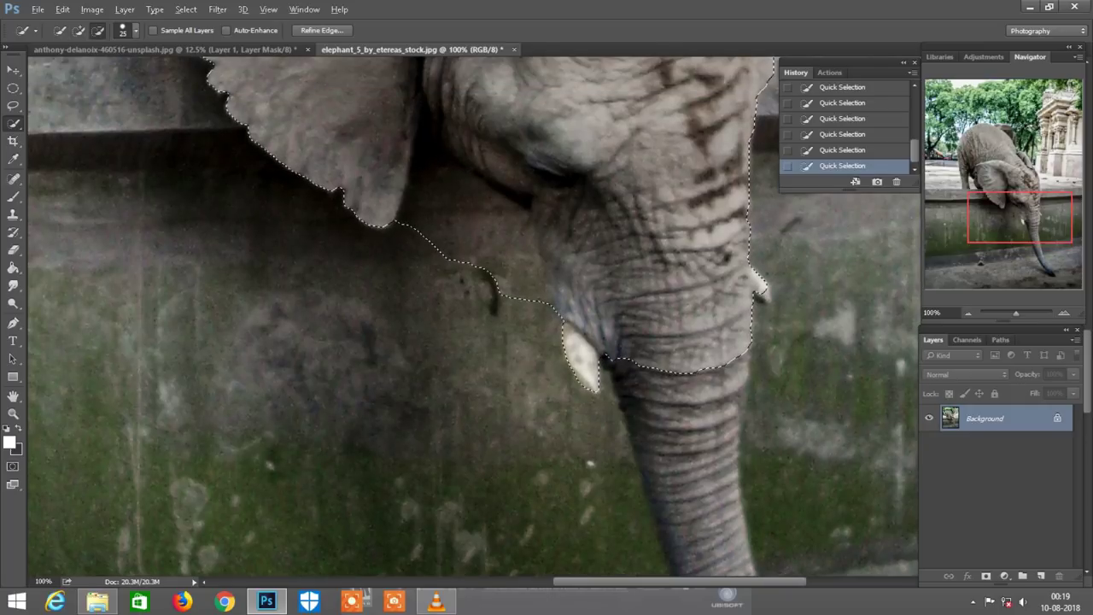
{"action": "left_click_drag", "start_coordinate": [440, 230], "coordinate": [504, 275]}
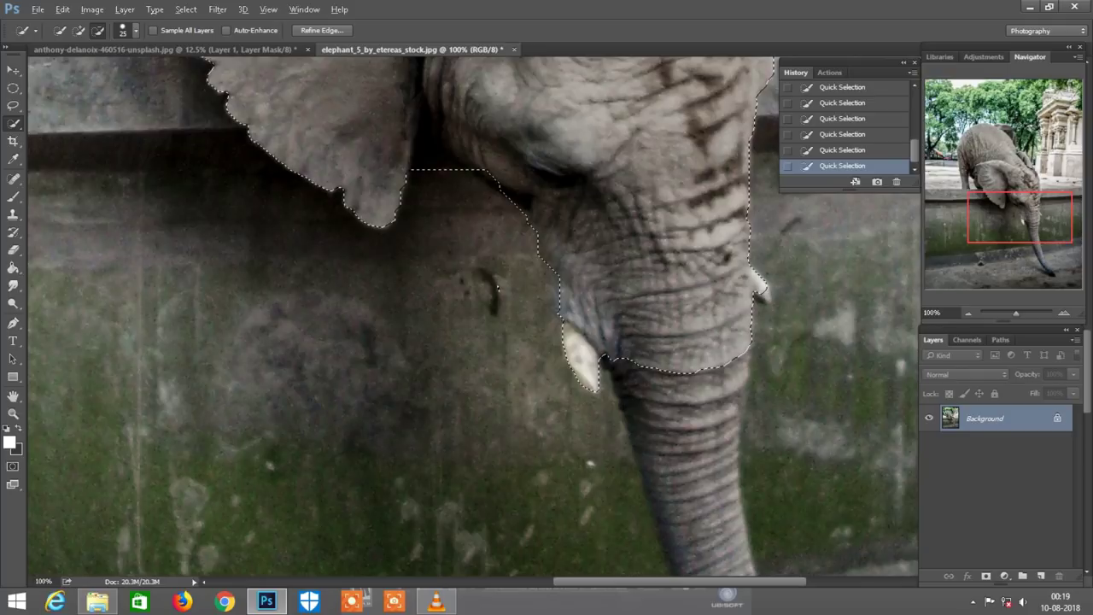
{"action": "scroll", "coordinate": [478, 316], "scroll_direction": "up", "scroll_amount": 1}
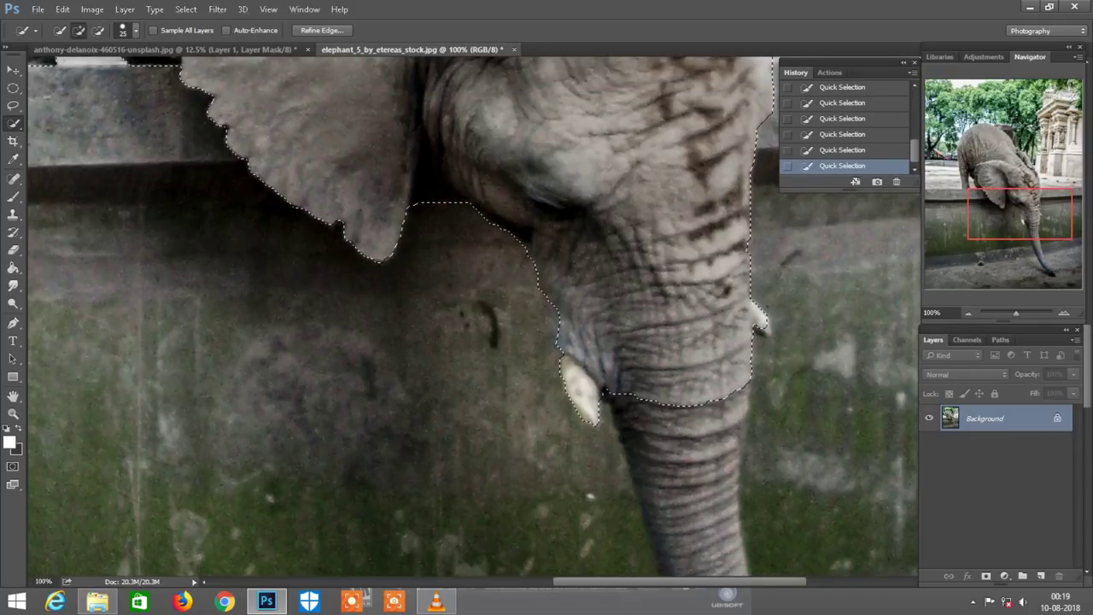
- Extend the selection down the trunk to include its tip
{"action": "scroll", "coordinate": [555, 308], "scroll_direction": "down", "scroll_amount": 6}
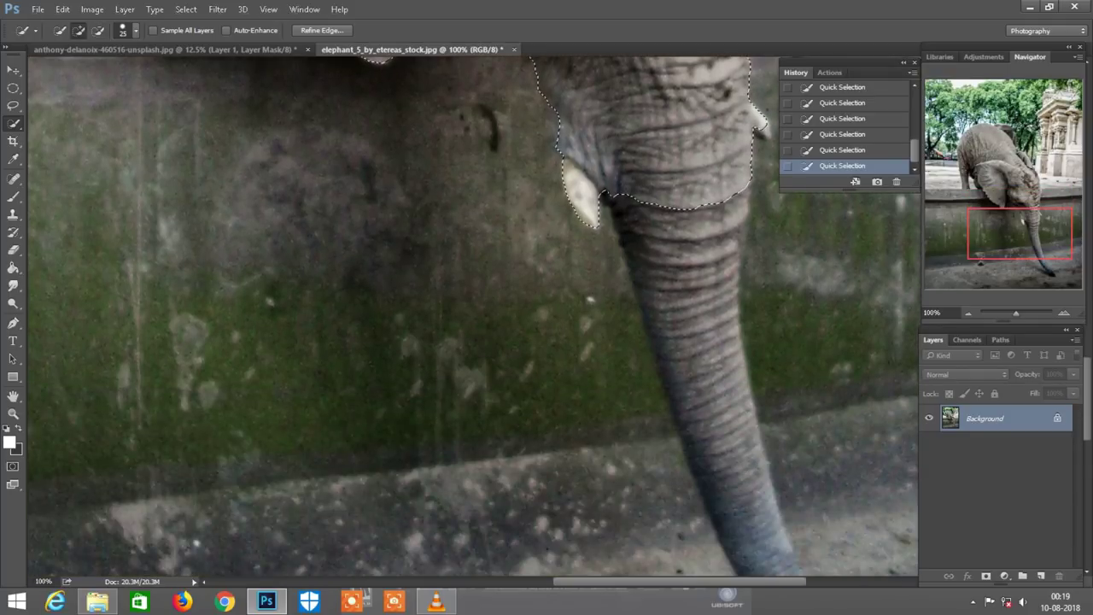
{"action": "left_click_drag", "start_coordinate": [679, 222], "coordinate": [713, 329]}
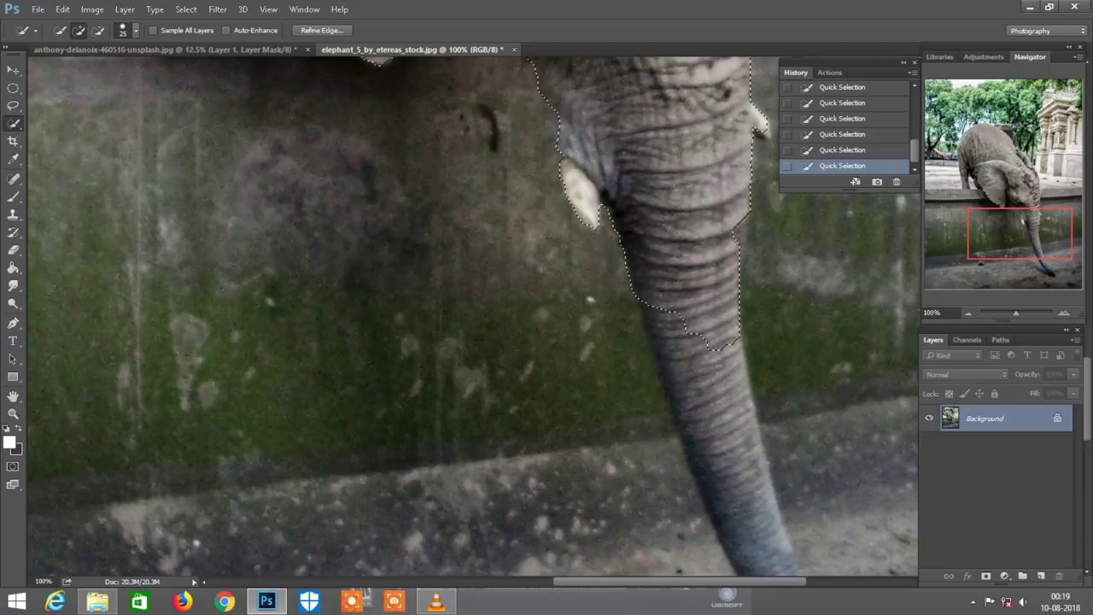
{"action": "scroll", "coordinate": [474, 316], "scroll_direction": "down", "scroll_amount": 5}
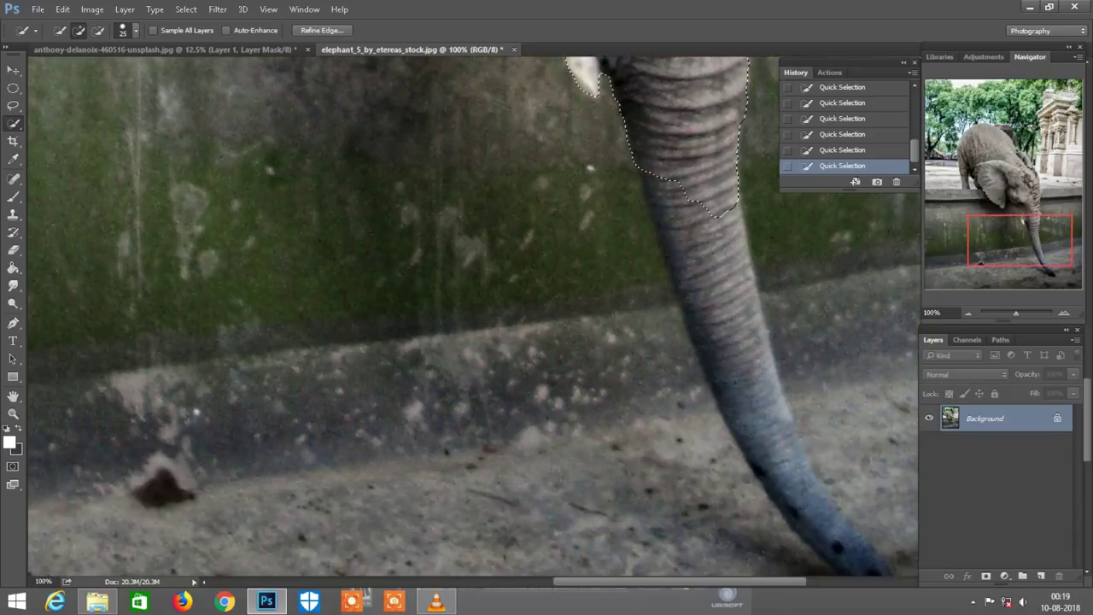
{"action": "mouse_move", "coordinate": [713, 197]}
{"action": "left_mouse_down"}
{"action": "mouse_move", "coordinate": [748, 316]}
{"action": "mouse_move", "coordinate": [651, 284]}
{"action": "mouse_move", "coordinate": [675, 376]}
{"action": "left_mouse_up"}
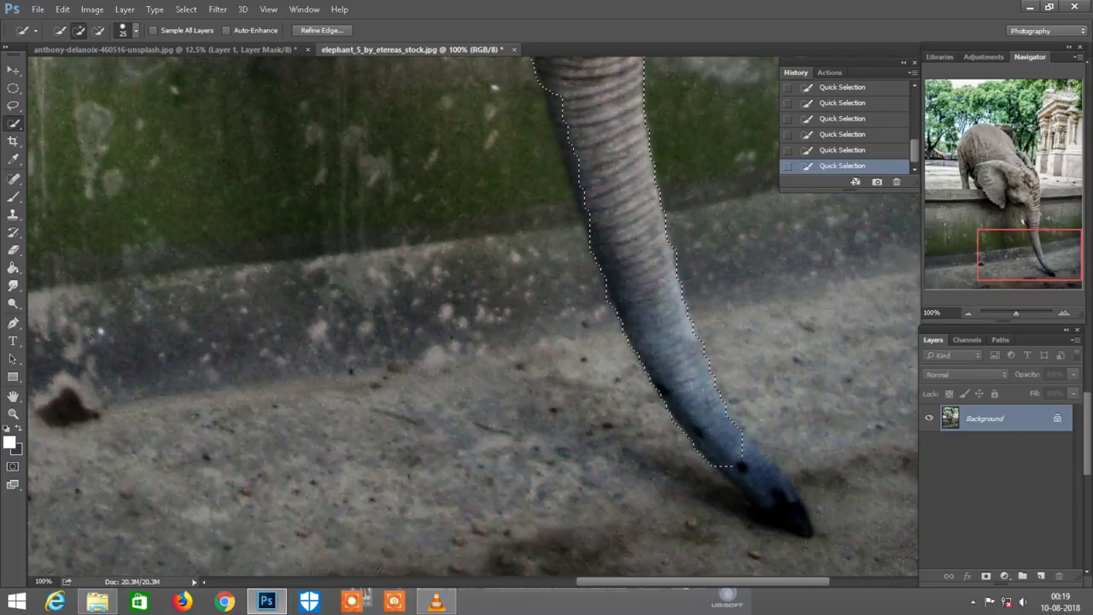
{"action": "left_click_drag", "start_coordinate": [730, 466], "coordinate": [790, 512]}
- Trim stray floor around the trunk tip from the selection, resizing the brush as needed
{"action": "scroll", "coordinate": [706, 476], "scroll_direction": "down", "scroll_amount": 2}
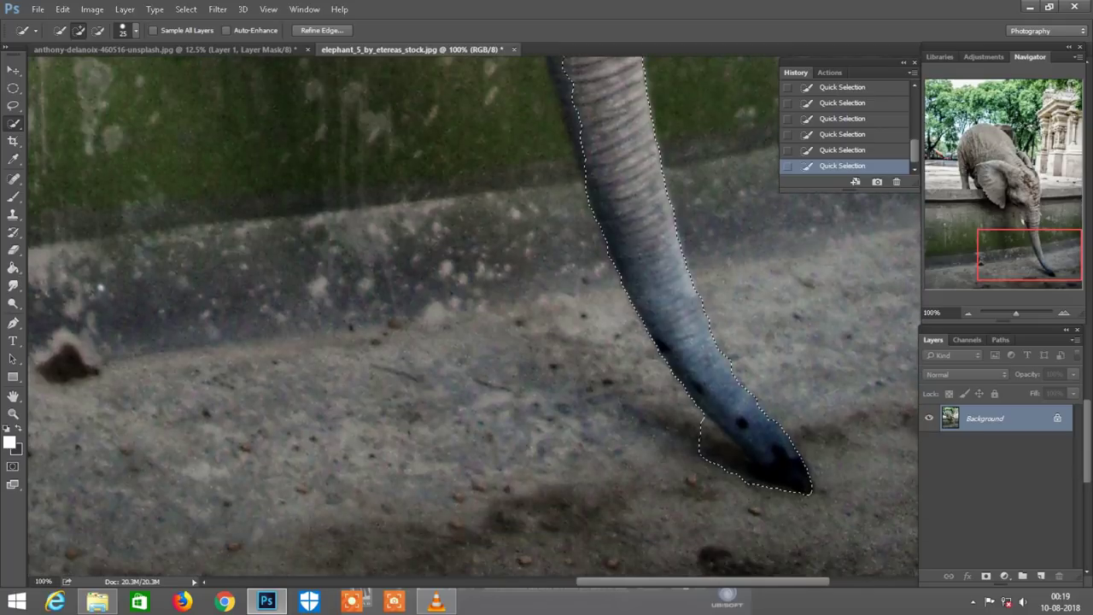
{"action": "key", "text": "alt"}
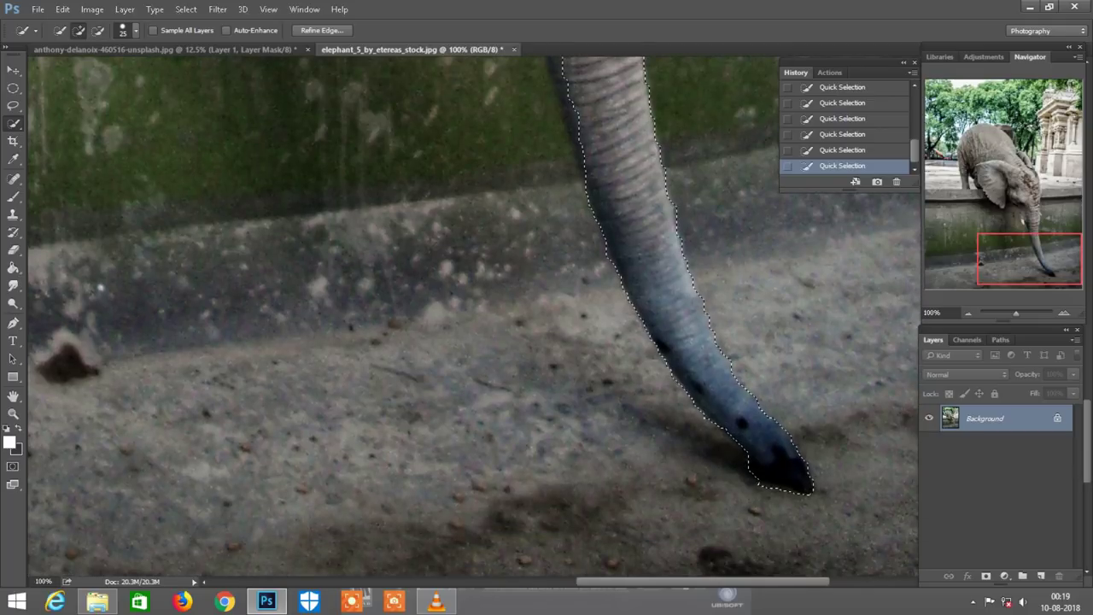
{"action": "scroll", "coordinate": [740, 435], "scroll_direction": "up", "scroll_amount": 1}
{"action": "scroll", "coordinate": [739, 436], "scroll_direction": "up", "scroll_amount": 1}
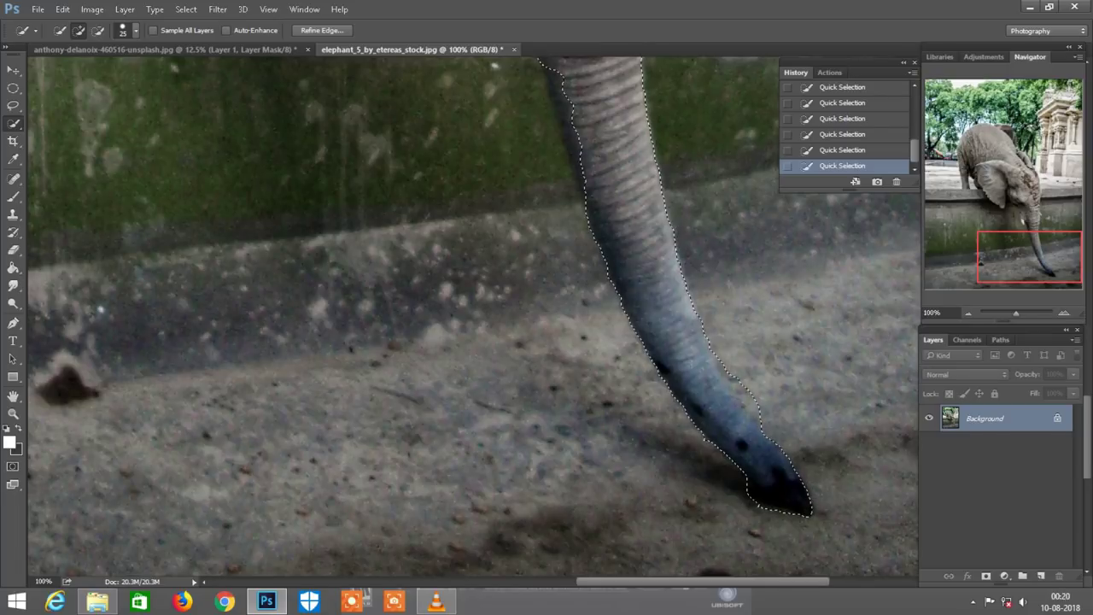
{"action": "key", "text": "alt"}
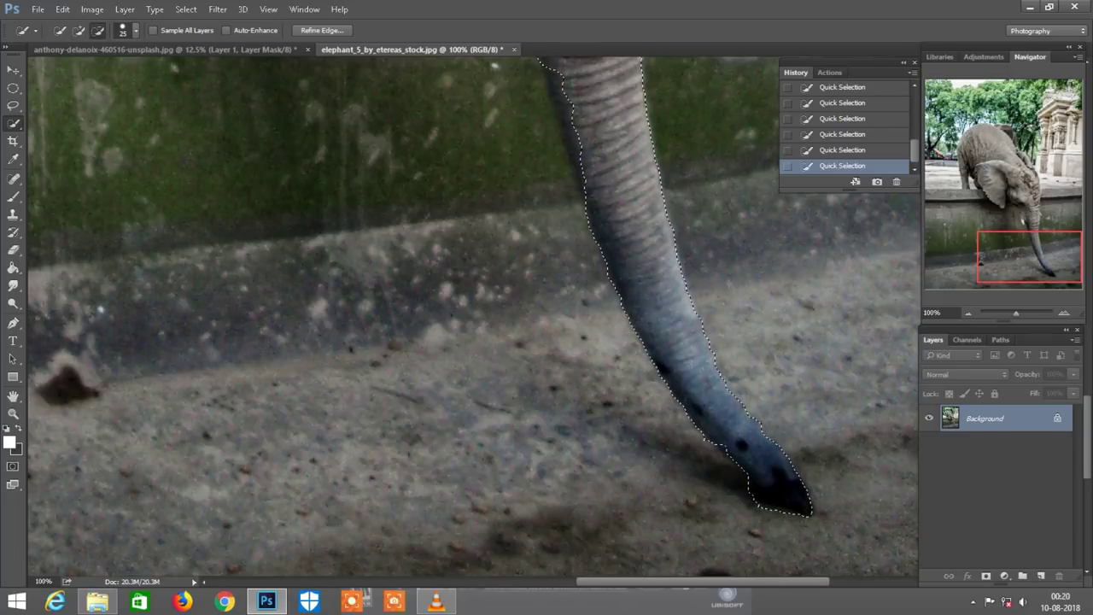
{"action": "scroll", "coordinate": [743, 479], "scroll_direction": "up", "scroll_amount": 3}
{"action": "scroll", "coordinate": [743, 478], "scroll_direction": "up", "scroll_amount": 5}
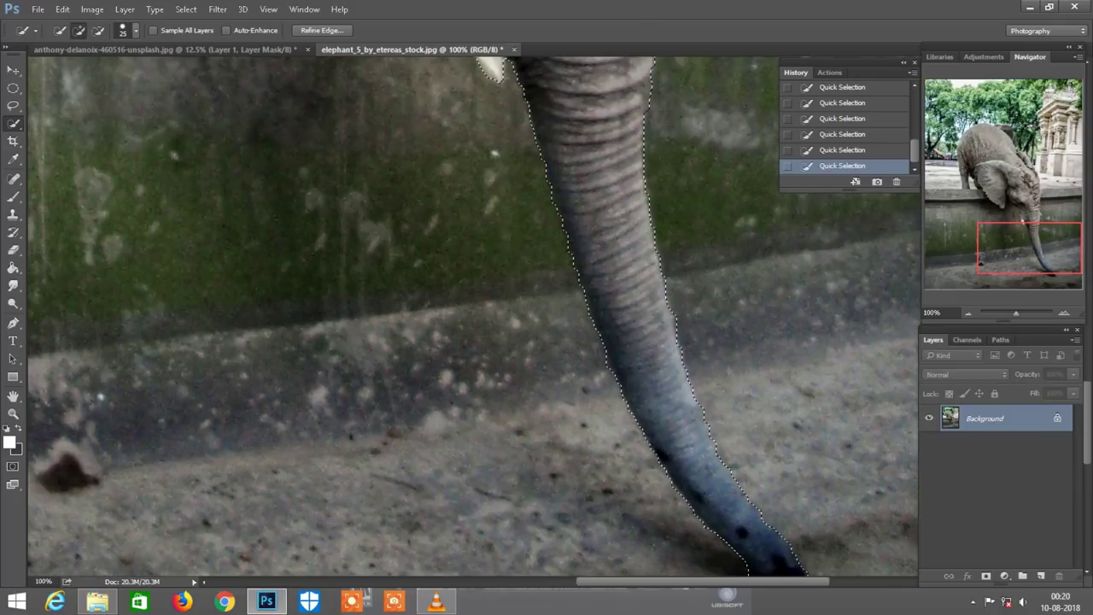
{"action": "scroll", "coordinate": [474, 316], "scroll_direction": "up", "scroll_amount": 2}
{"action": "scroll", "coordinate": [474, 316], "scroll_direction": "up", "scroll_amount": 2}
{"action": "scroll", "coordinate": [474, 316], "scroll_direction": "up", "scroll_amount": 2}
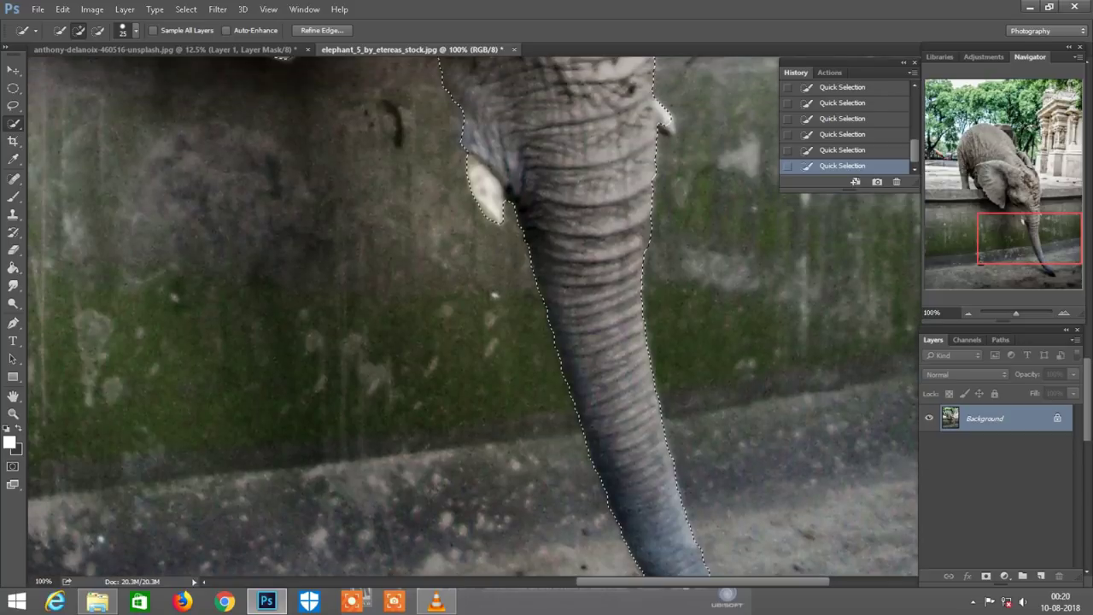
{"action": "scroll", "coordinate": [474, 316], "scroll_direction": "up", "scroll_amount": 1}
{"action": "key", "text": "bracketleft"}
{"action": "key", "text": "bracketleft"}
{"action": "key", "text": "bracketleft"}
{"action": "scroll", "coordinate": [474, 317], "scroll_direction": "up", "scroll_amount": 1}
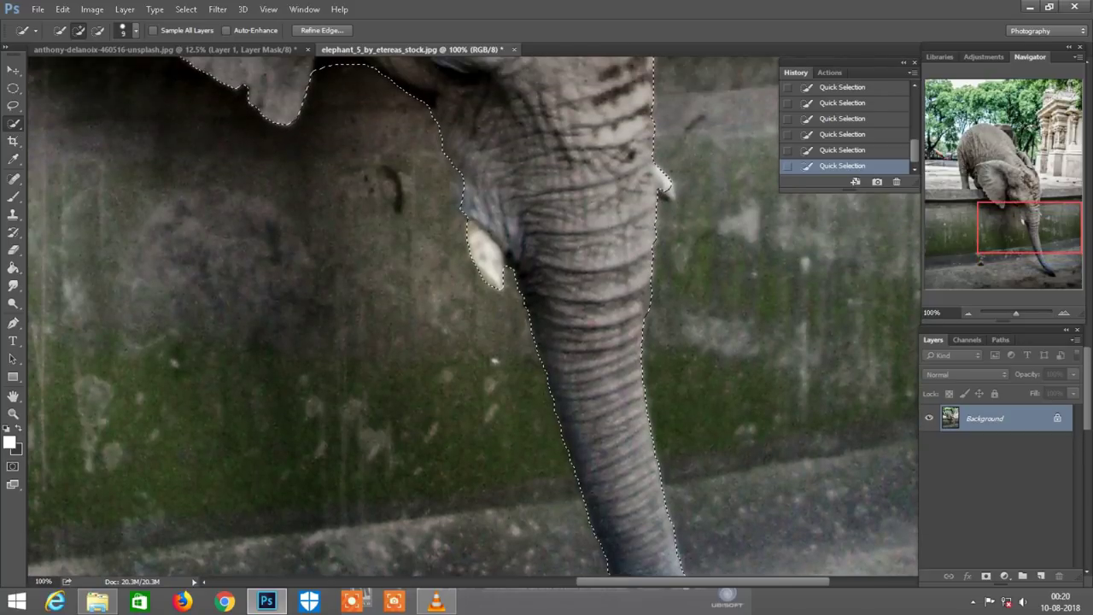
{"action": "key", "text": "bracketright"}
{"action": "key", "text": "bracketright"}
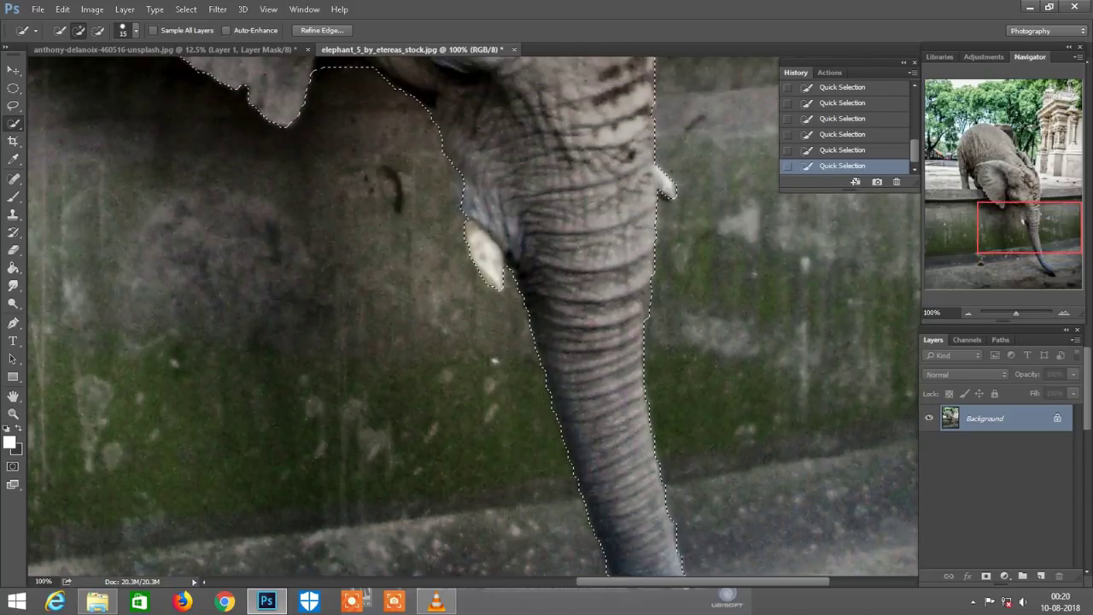
{"action": "scroll", "coordinate": [474, 316], "scroll_direction": "up", "scroll_amount": 2}
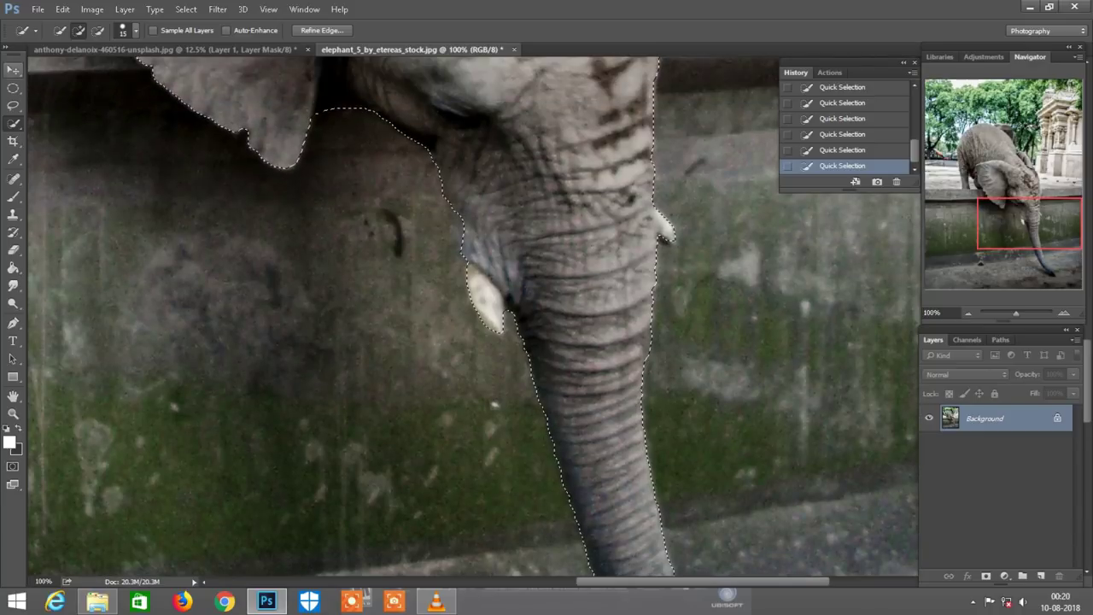
- Drag the selected elephant out of its photo into the sky-and-sea composite
{"action": "key", "text": "v"}
{"action": "left_click_drag", "start_coordinate": [410, 77], "coordinate": [257, 49]}
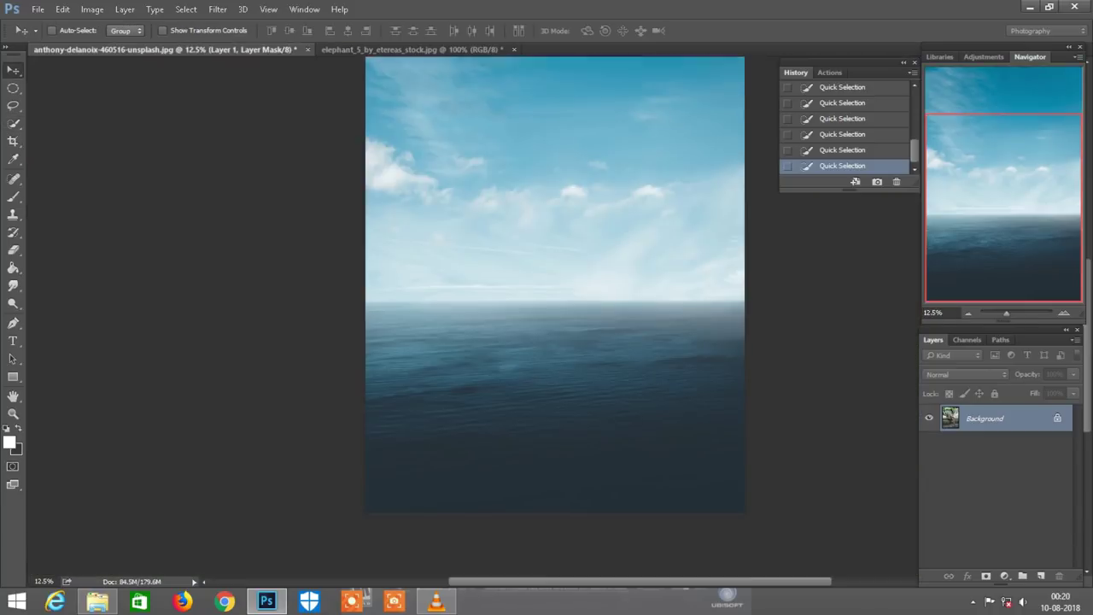
{"action": "left_click_drag", "start_coordinate": [162, 48], "coordinate": [523, 171]}
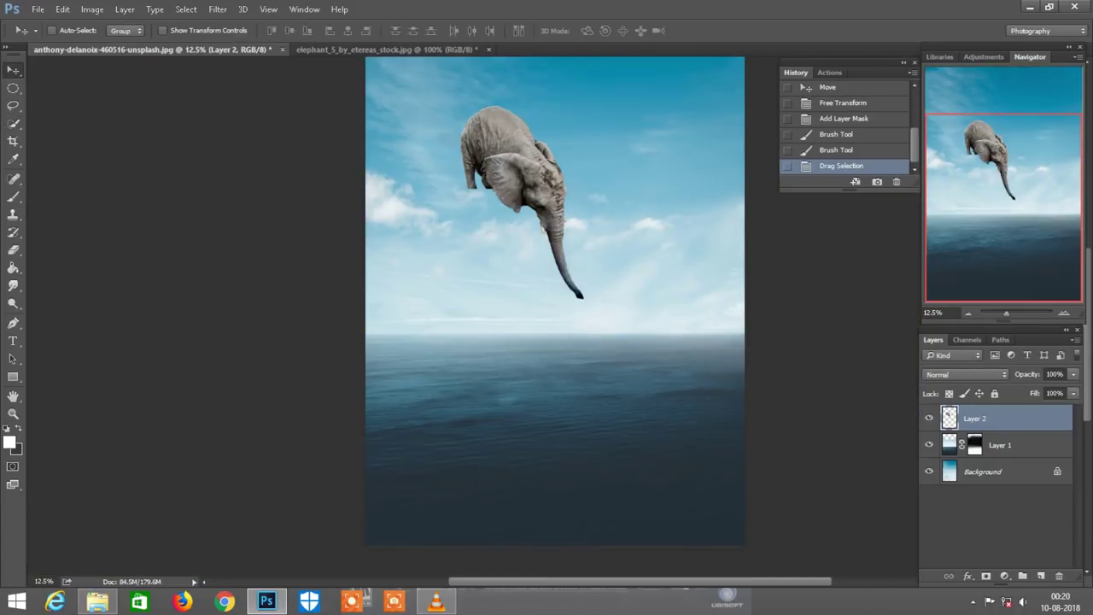
{"action": "scroll", "coordinate": [555, 299], "scroll_direction": "up", "scroll_amount": 1}
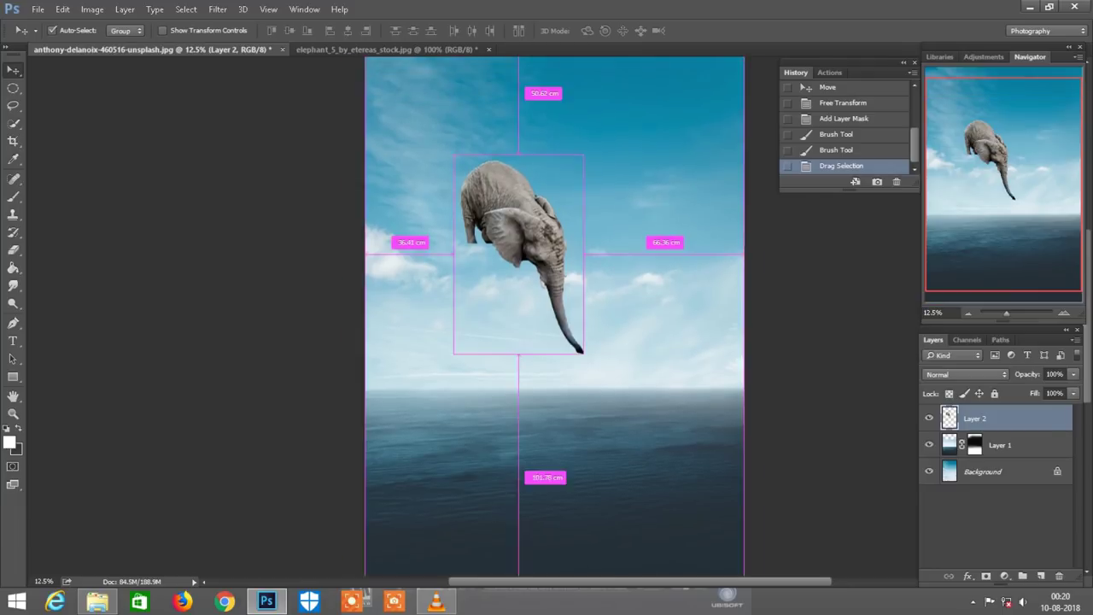
{"action": "scroll", "coordinate": [499, 226], "scroll_direction": "up", "scroll_amount": 2}
{"action": "scroll", "coordinate": [572, 316], "scroll_direction": "up", "scroll_amount": 2}
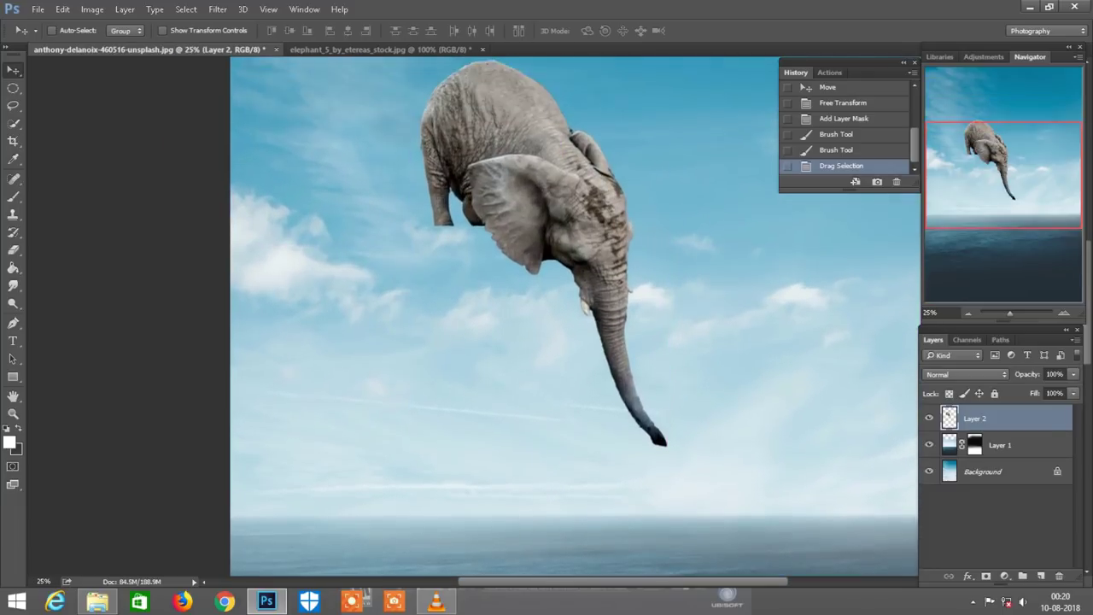
{"action": "scroll", "coordinate": [572, 316], "scroll_direction": "up", "scroll_amount": 2}
{"action": "scroll", "coordinate": [572, 316], "scroll_direction": "up", "scroll_amount": 2}
- Switch to the Eraser and choose a smaller brush size
{"action": "key", "text": "e"}
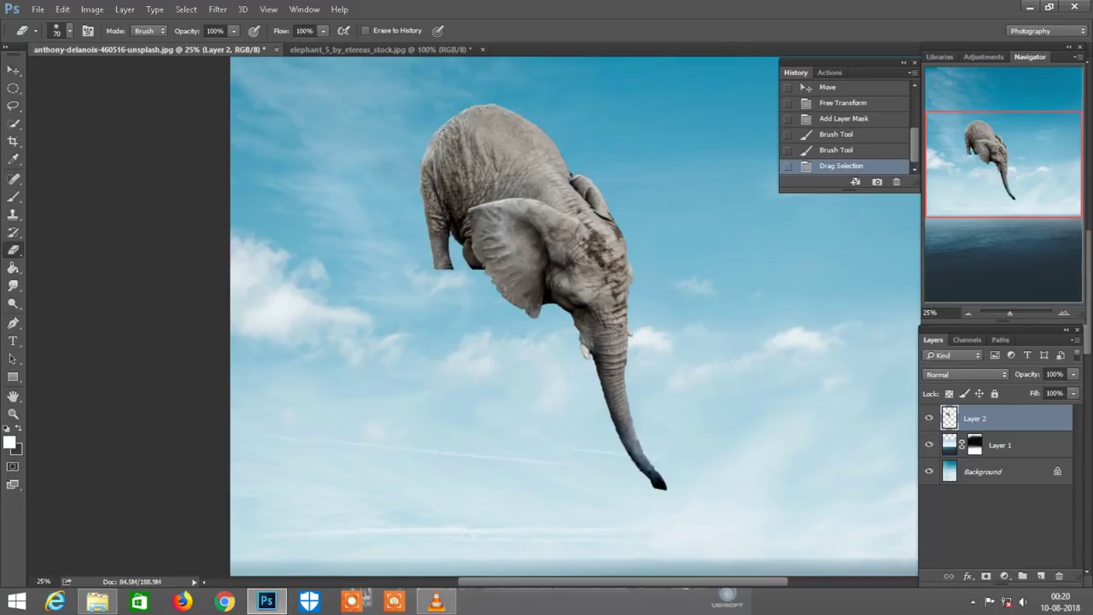
{"action": "scroll", "coordinate": [559, 320], "scroll_direction": "up", "scroll_amount": 1}
{"action": "right_click", "coordinate": [560, 320]}
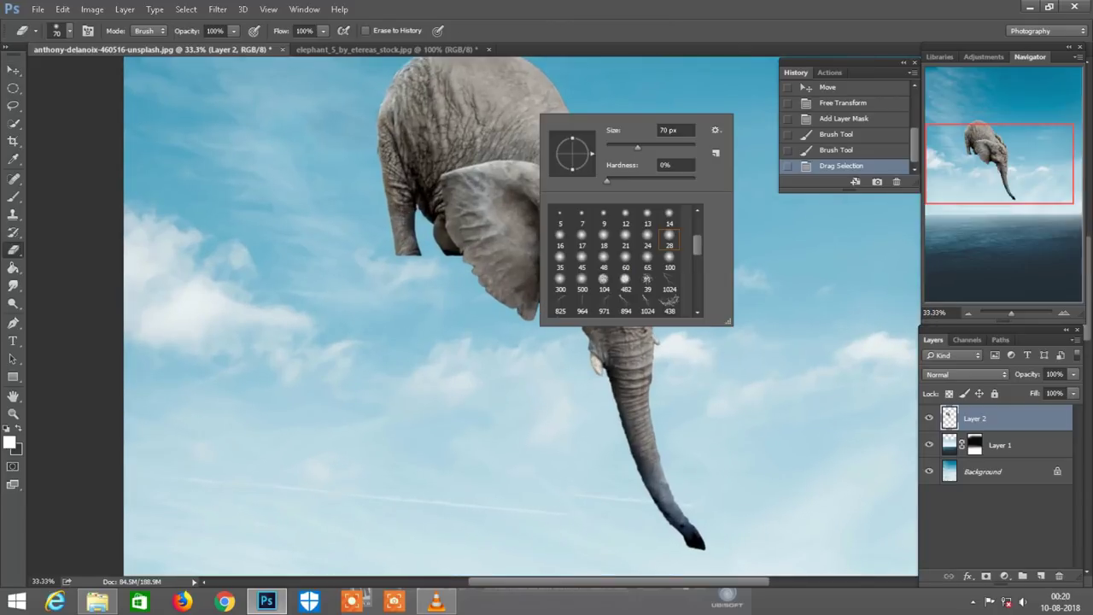
{"action": "scroll", "coordinate": [624, 261], "scroll_direction": "up", "scroll_amount": 2}
{"action": "double_click", "coordinate": [646, 224]}
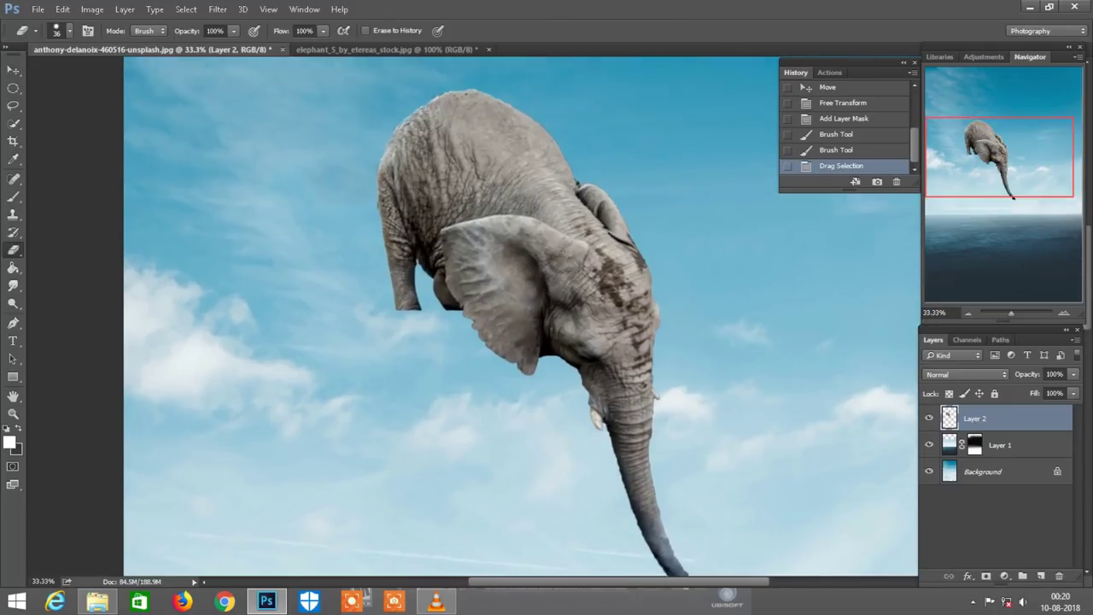
{"action": "scroll", "coordinate": [547, 256], "scroll_direction": "up", "scroll_amount": 2}
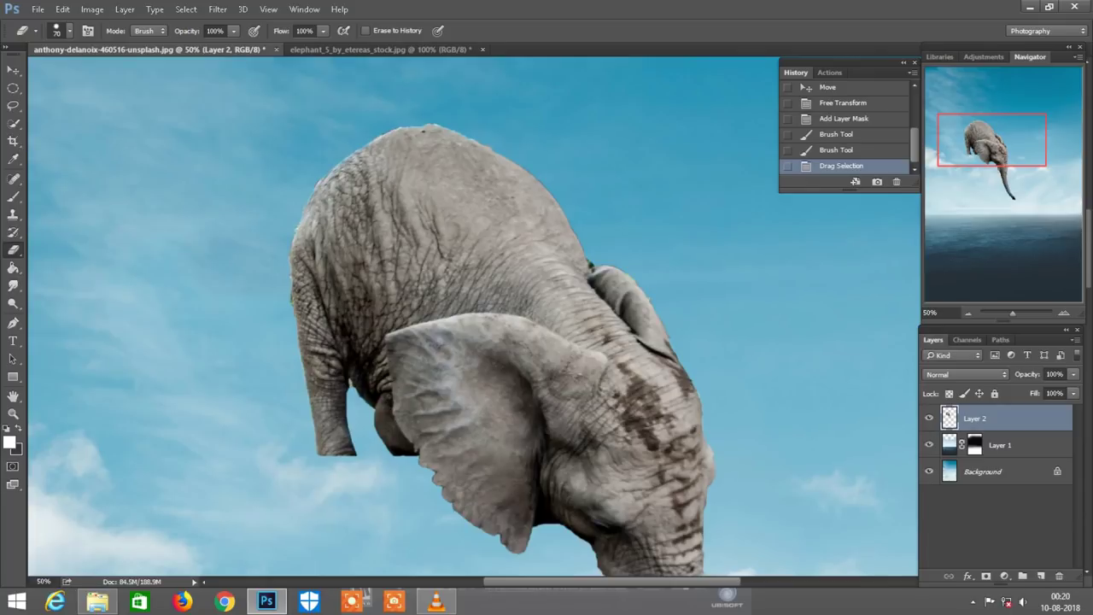
- Erase the leftover stray spots around the elephant, including near its trunk
{"action": "scroll", "coordinate": [474, 317], "scroll_direction": "down", "scroll_amount": 2}
{"action": "scroll", "coordinate": [473, 318], "scroll_direction": "down", "scroll_amount": 2}
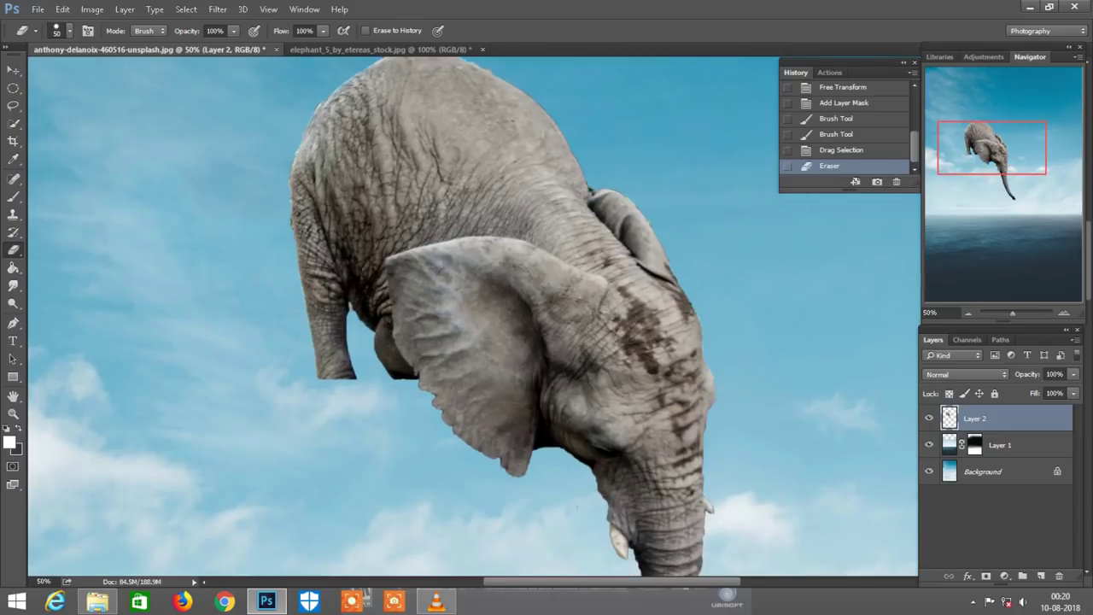
{"action": "scroll", "coordinate": [473, 318], "scroll_direction": "down", "scroll_amount": 1}
{"action": "scroll", "coordinate": [473, 318], "scroll_direction": "down", "scroll_amount": 1}
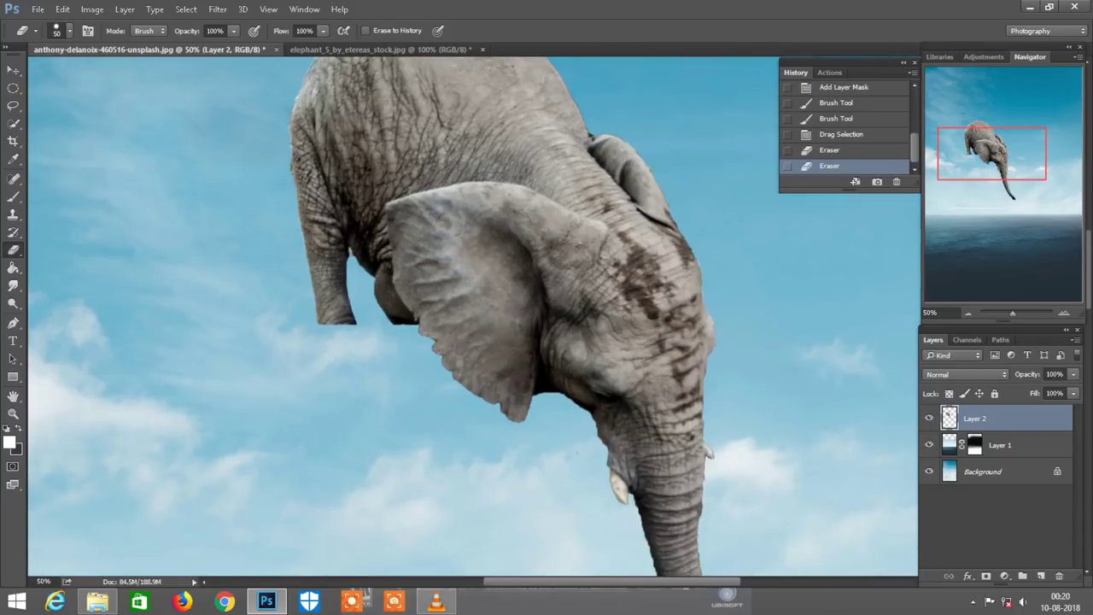
{"action": "left_click", "coordinate": [577, 453]}
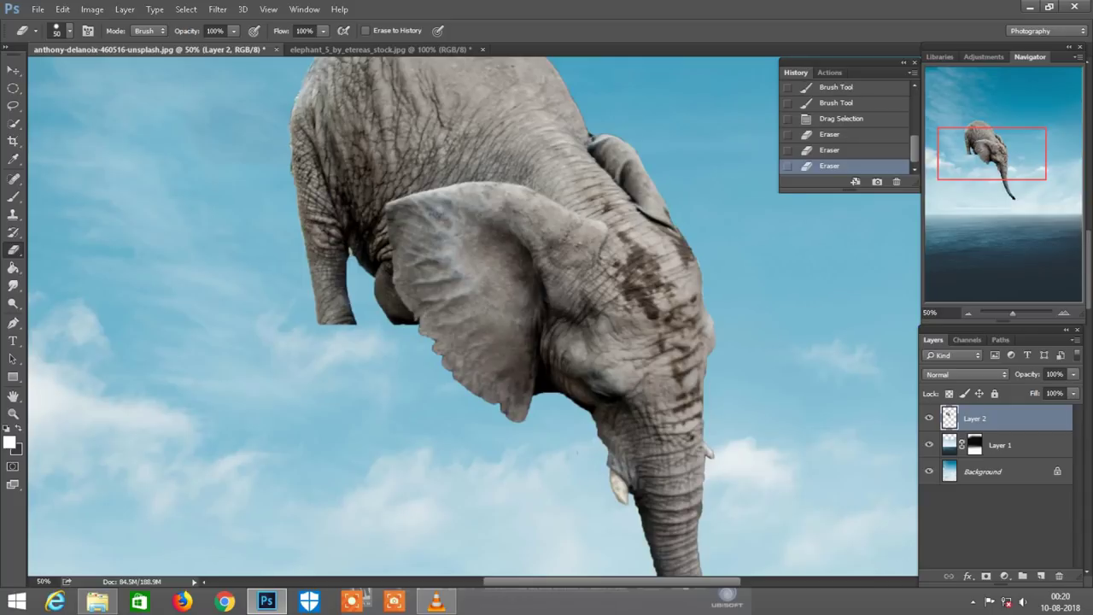
{"action": "mouse_move", "coordinate": [576, 453]}
{"action": "left_mouse_down"}
{"action": "mouse_move", "coordinate": [547, 410]}
{"action": "mouse_move", "coordinate": [521, 299]}
{"action": "left_mouse_up"}
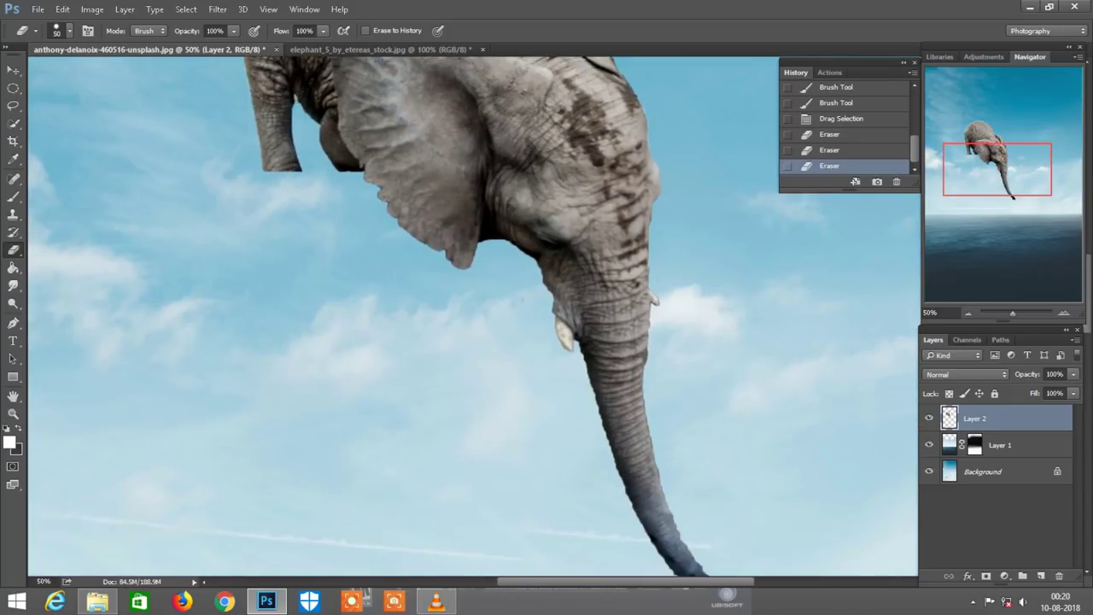
{"action": "scroll", "coordinate": [521, 299], "scroll_direction": "down", "scroll_amount": 1}
{"action": "scroll", "coordinate": [521, 299], "scroll_direction": "down", "scroll_amount": 1}
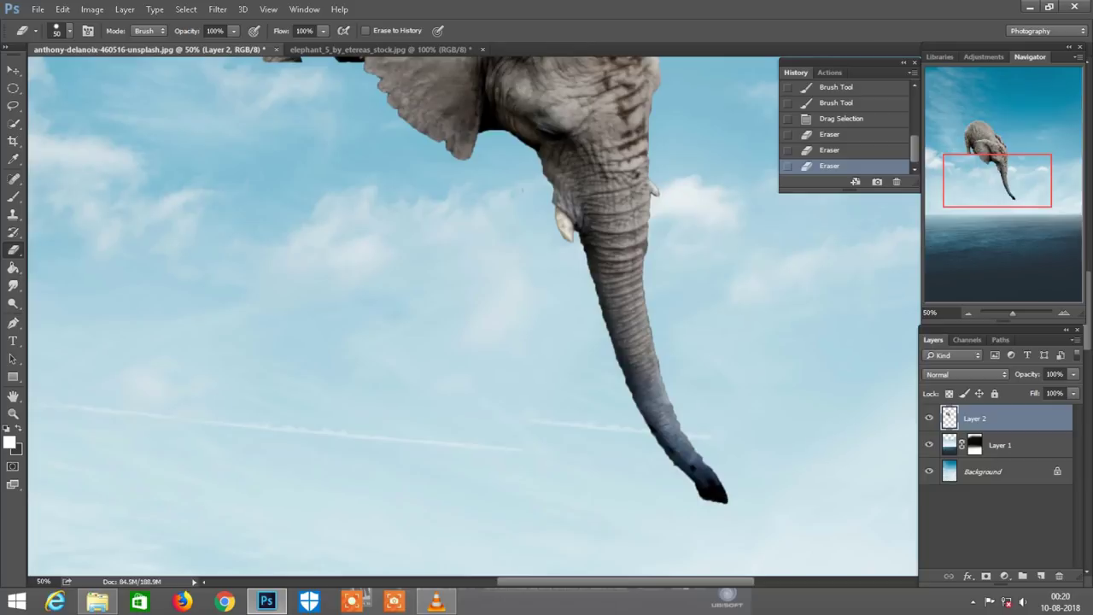
{"action": "left_click", "coordinate": [521, 299]}
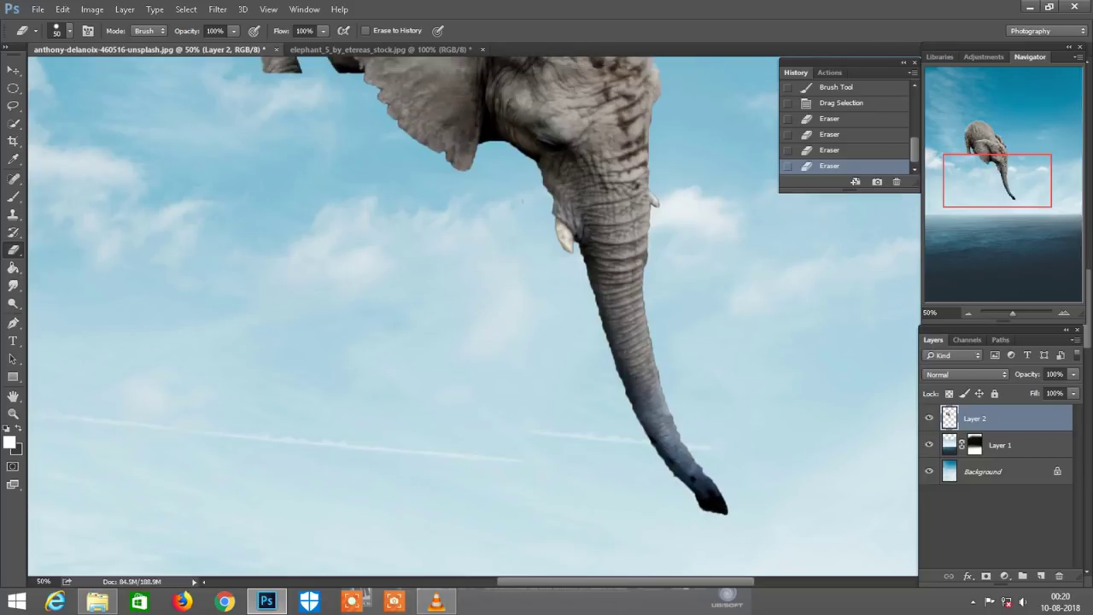
{"action": "scroll", "coordinate": [521, 299], "scroll_direction": "up", "scroll_amount": 2}
{"action": "scroll", "coordinate": [521, 299], "scroll_direction": "up", "scroll_amount": 1}
{"action": "scroll", "coordinate": [563, 316], "scroll_direction": "down", "scroll_amount": 1}
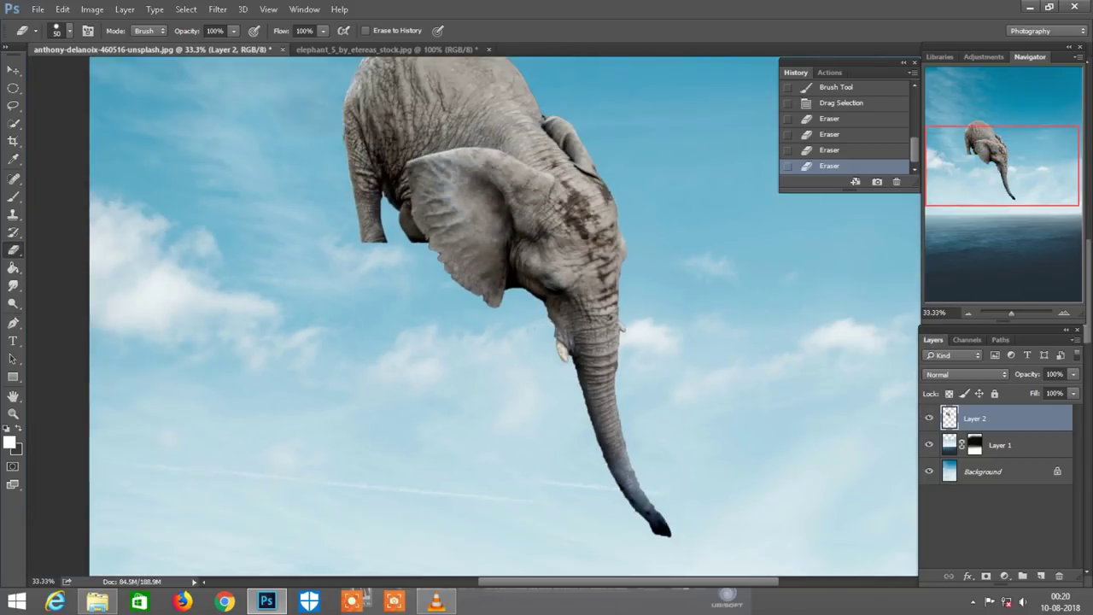
{"action": "left_click", "coordinate": [555, 308]}
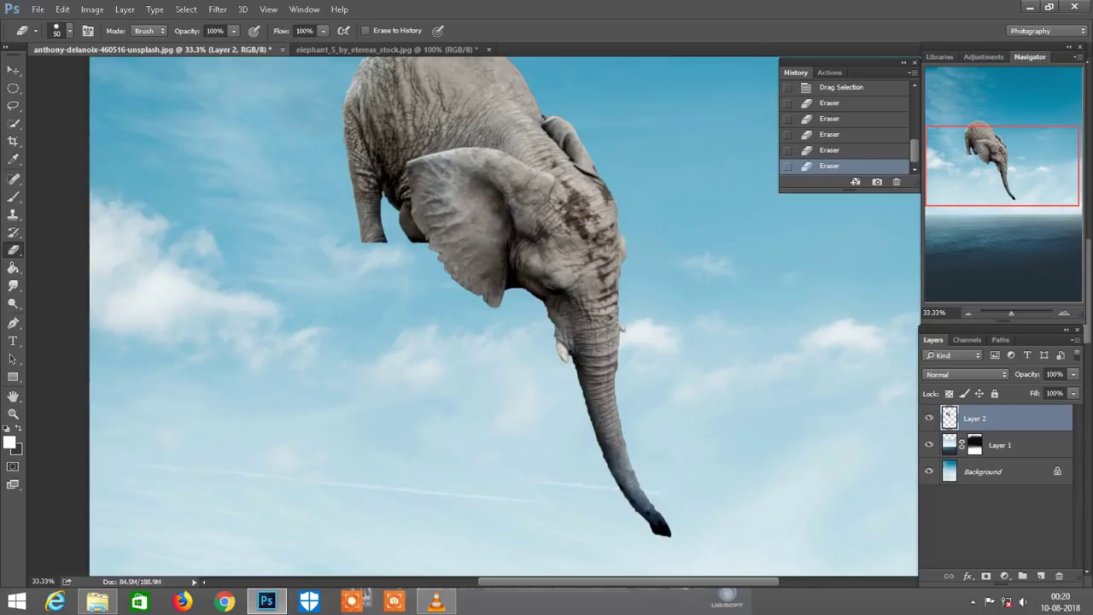
{"action": "scroll", "coordinate": [572, 316], "scroll_direction": "down", "scroll_amount": 1}
{"action": "scroll", "coordinate": [572, 316], "scroll_direction": "down", "scroll_amount": 1}
- Close elephant_5 without saving and drag the dmitry-ratushny photo from File Explorer into Photoshop
{"action": "key", "text": "v"}
{"action": "scroll", "coordinate": [572, 316], "scroll_direction": "down", "scroll_amount": 1}
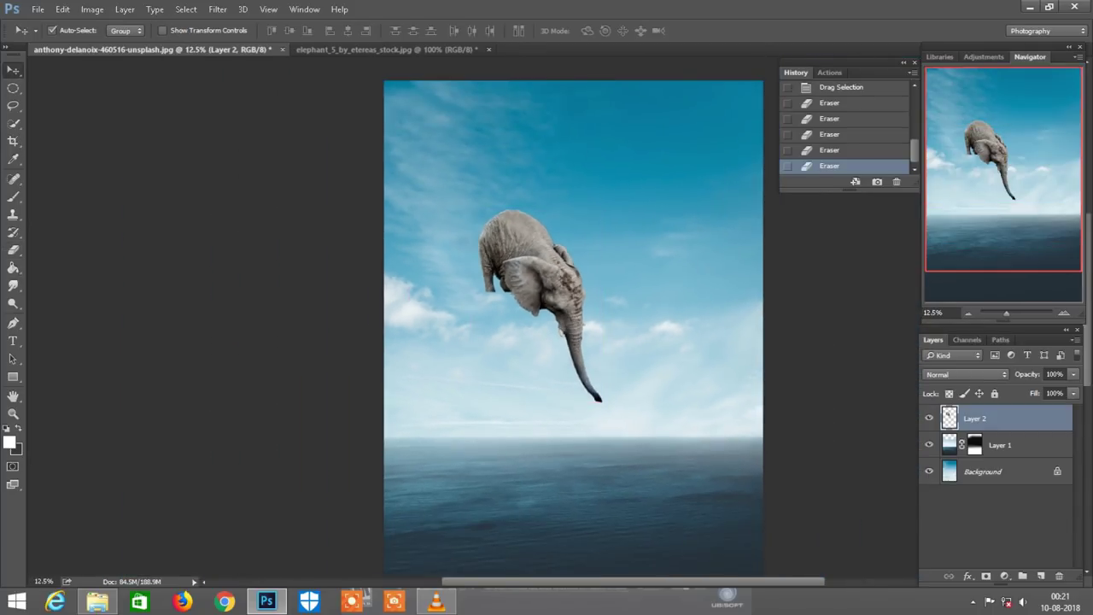
{"action": "left_click", "coordinate": [489, 49]}
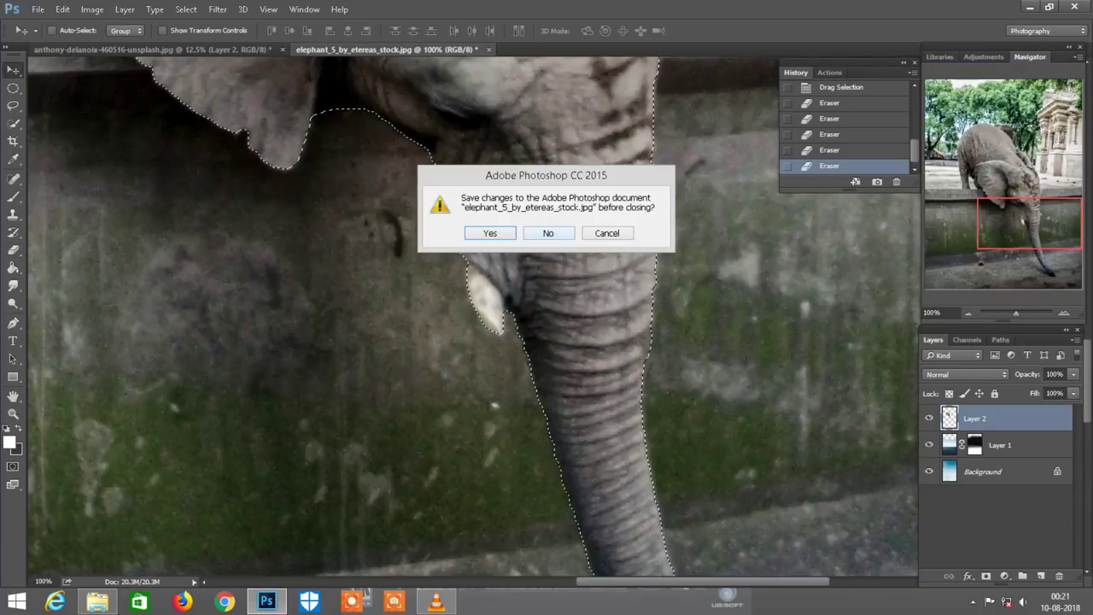
{"action": "left_click", "coordinate": [550, 302]}
{"action": "left_click", "coordinate": [97, 601]}
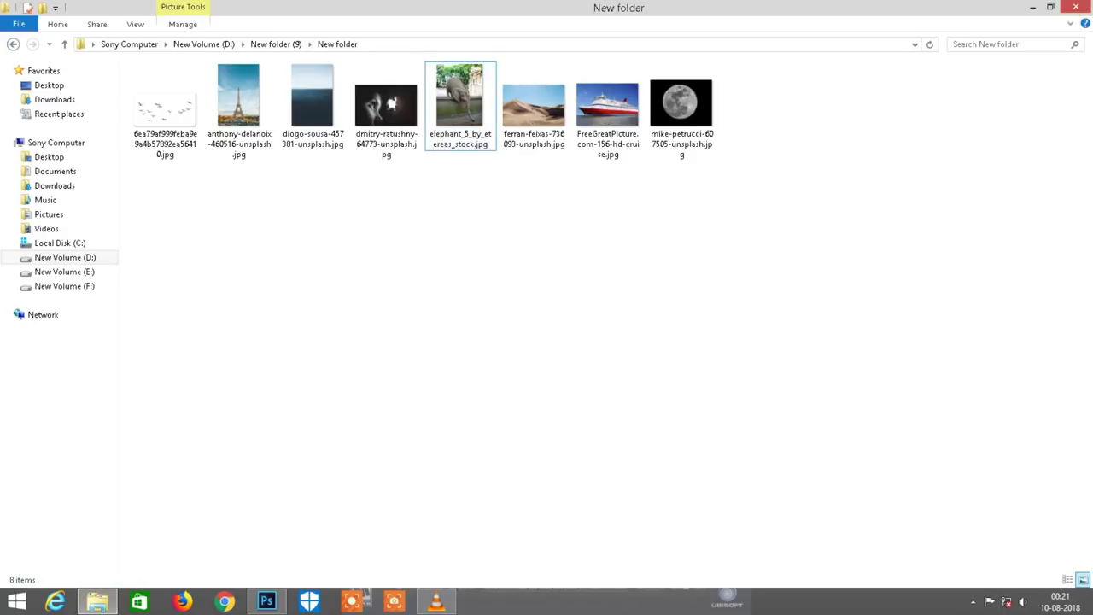
{"action": "left_click_drag", "start_coordinate": [386, 104], "coordinate": [266, 598]}
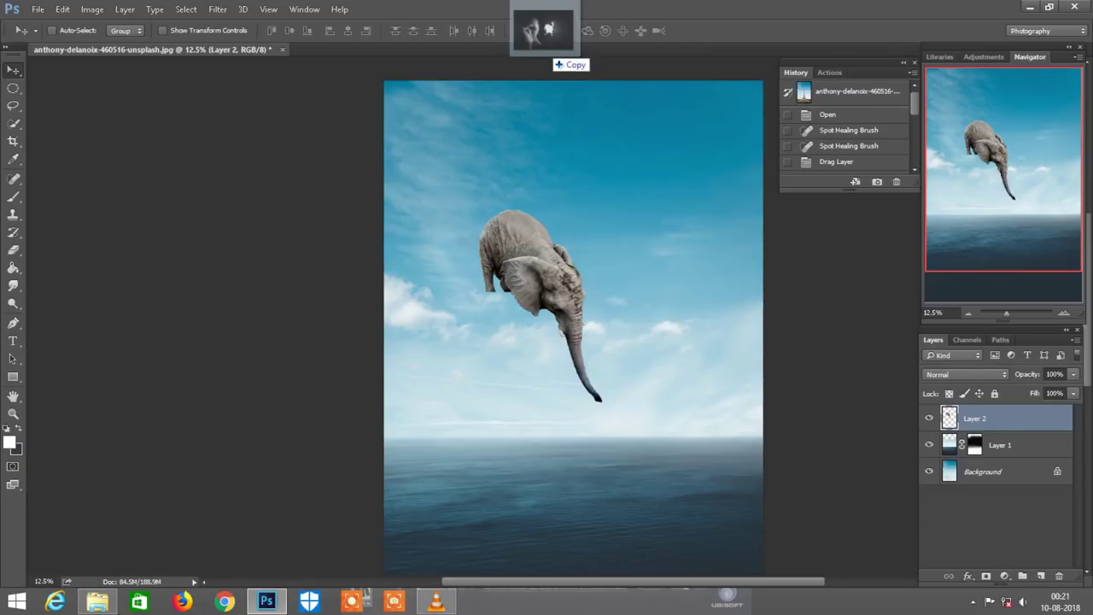
- Open the dmitry photo, quick-select its white light hole and blobs, and drag the selection out
{"action": "left_click_drag", "start_coordinate": [267, 590], "coordinate": [547, 38]}
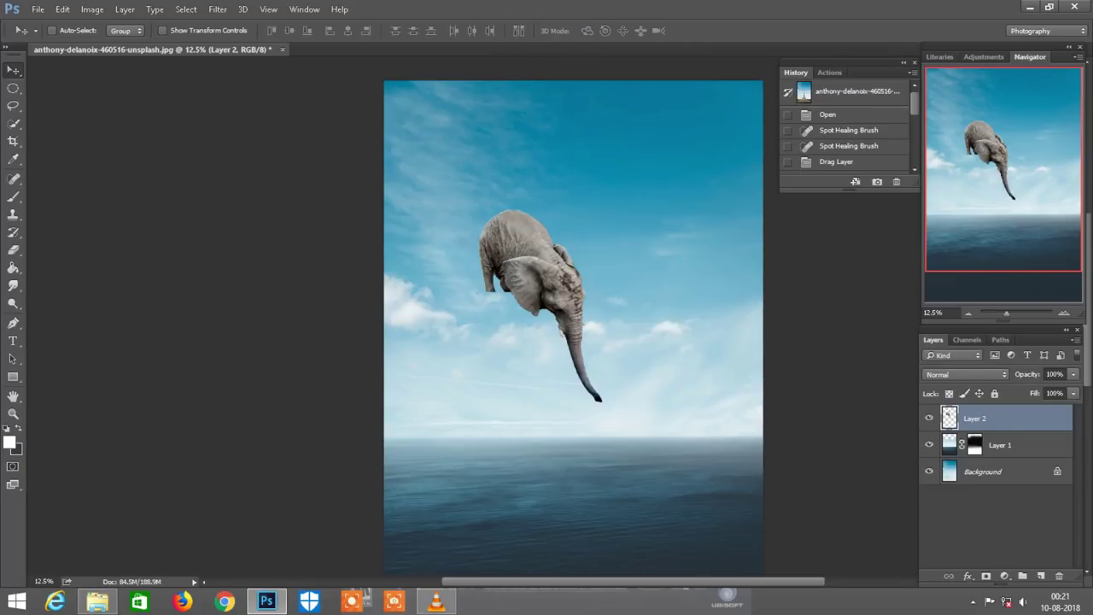
{"action": "key", "text": "w"}
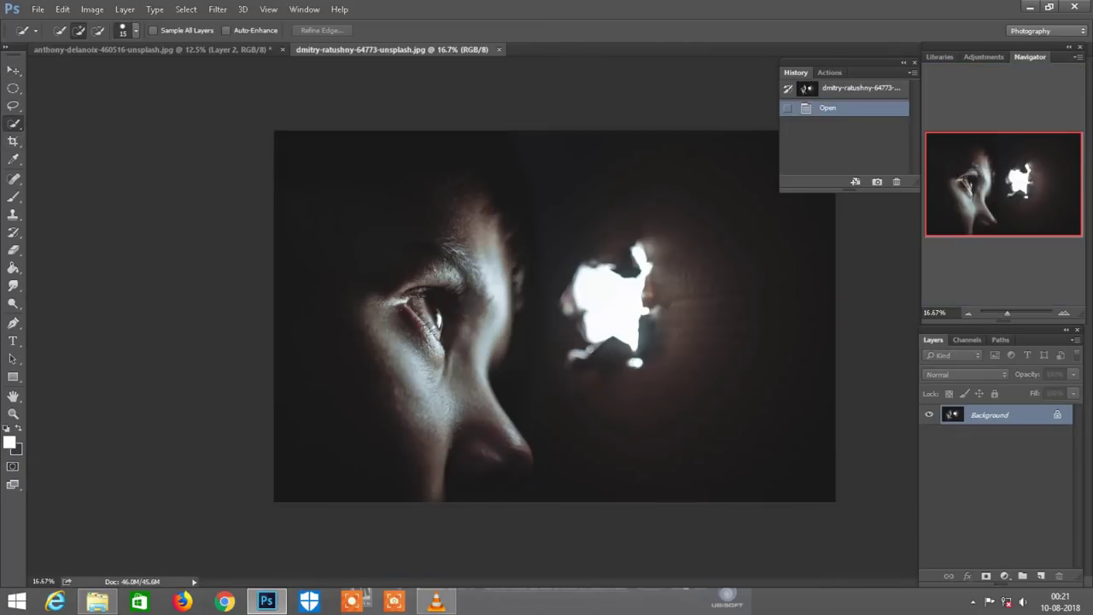
{"action": "key", "text": "ctrl+plus"}
{"action": "key", "text": "ctrl+plus"}
{"action": "key", "text": "bracketright"}
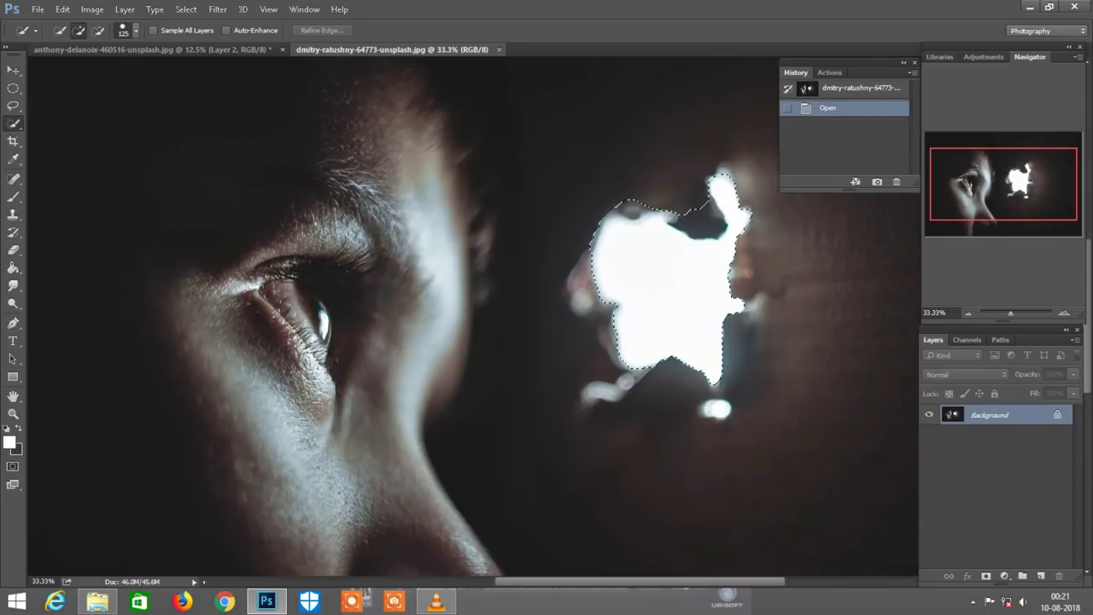
{"action": "left_click_drag", "start_coordinate": [630, 212], "coordinate": [674, 282]}
{"action": "left_click", "coordinate": [745, 277]}
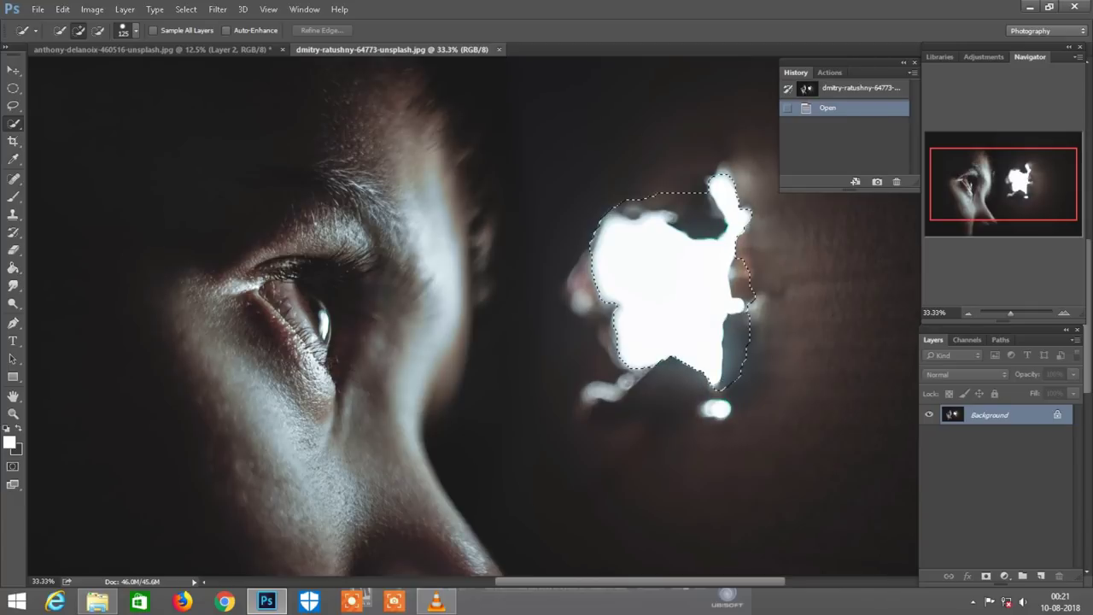
{"action": "left_click", "coordinate": [608, 376]}
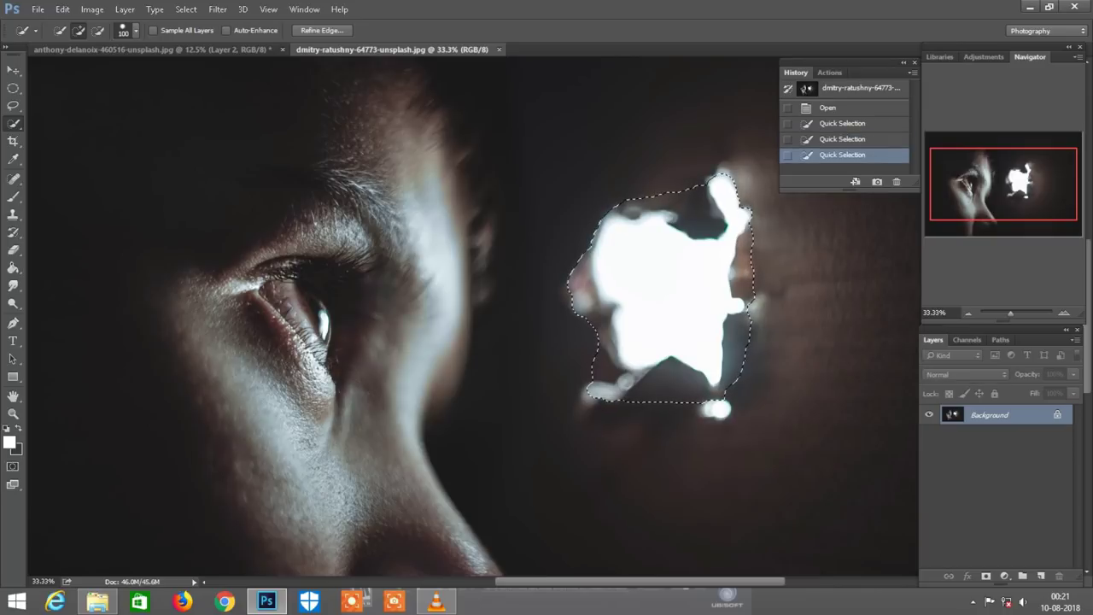
{"action": "left_click_drag", "start_coordinate": [655, 224], "coordinate": [251, 26]}
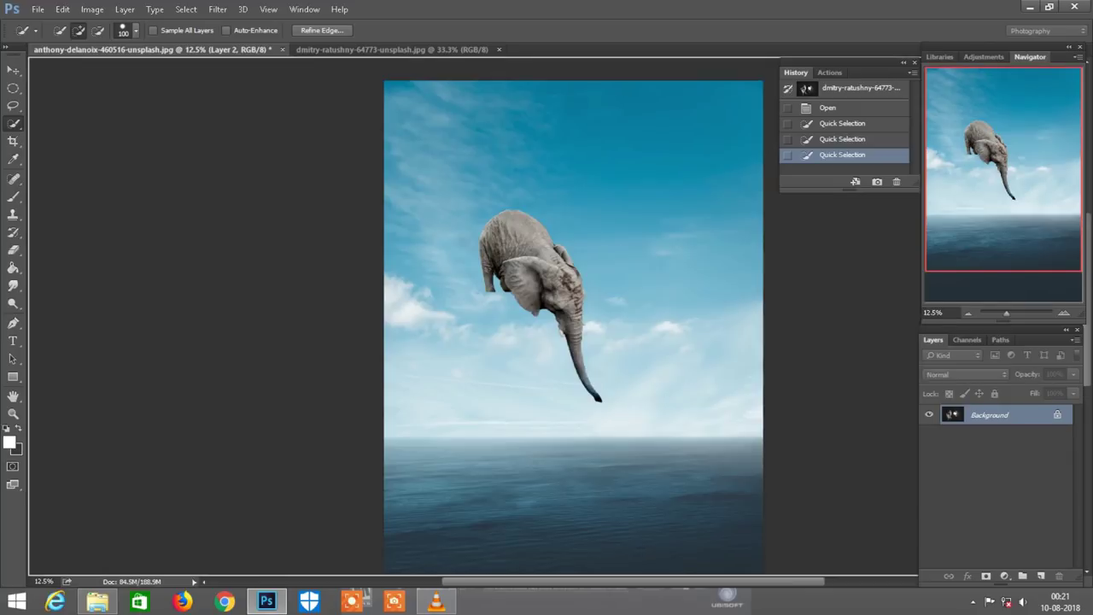
- Drop the light patch into the composite as Layer 3 and select its white centre
{"action": "left_click_drag", "start_coordinate": [248, 111], "coordinate": [589, 257]}
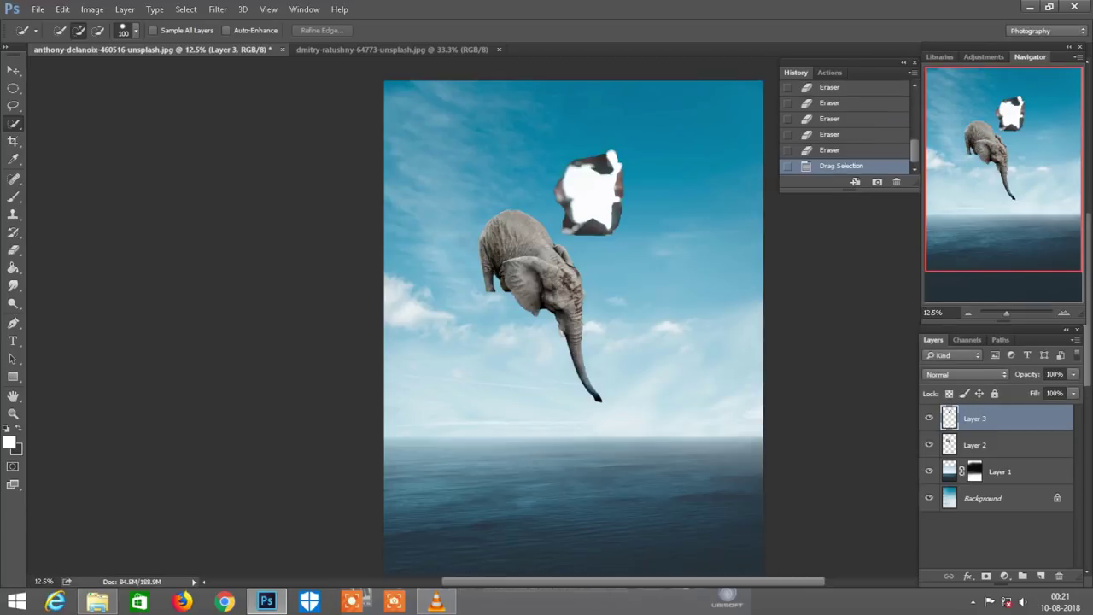
{"action": "key", "text": "ctrl+plus"}
{"action": "key", "text": "ctrl+plus"}
{"action": "key", "text": "ctrl+plus"}
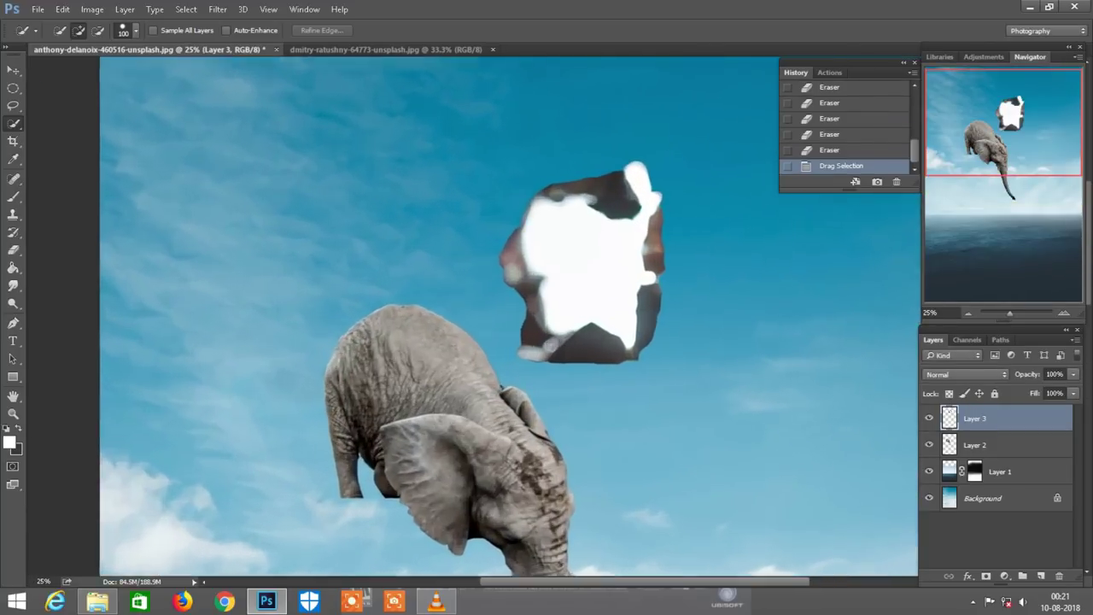
{"action": "left_click", "coordinate": [581, 239]}
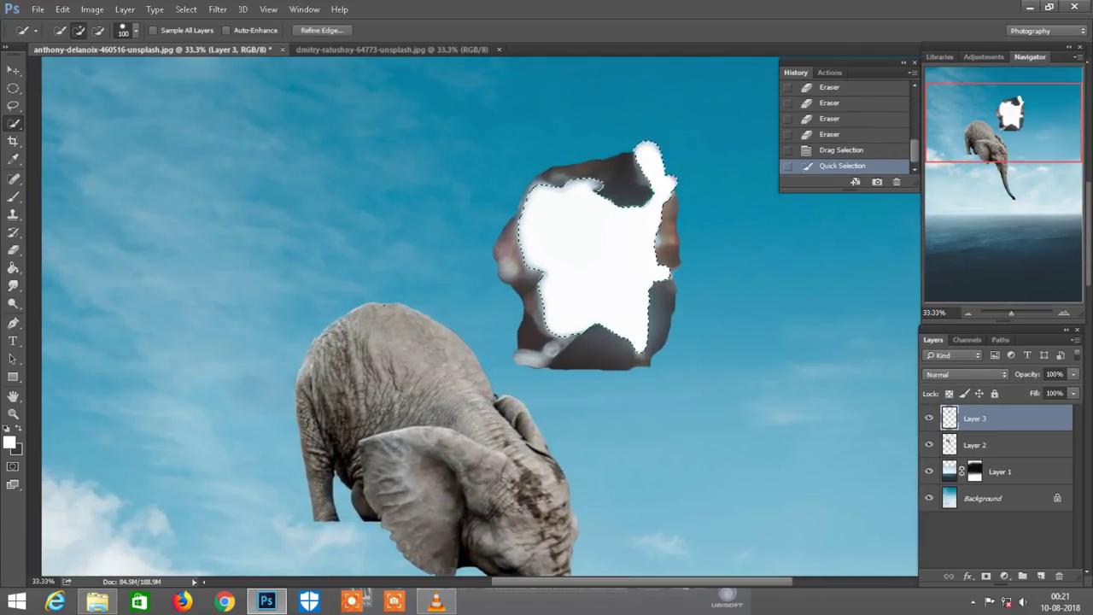
{"action": "scroll", "coordinate": [478, 316], "scroll_direction": "down", "scroll_amount": 1}
{"action": "scroll", "coordinate": [478, 316], "scroll_direction": "down", "scroll_amount": 1}
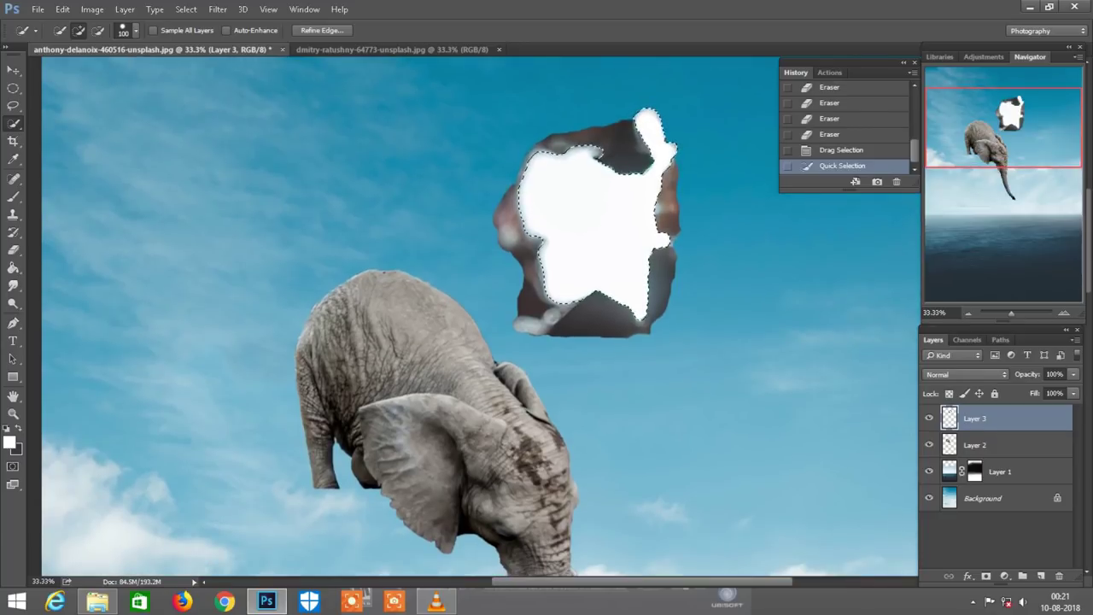
- Erase the selected white light with a 500 px eraser, then deselect
{"action": "key", "text": "e"}
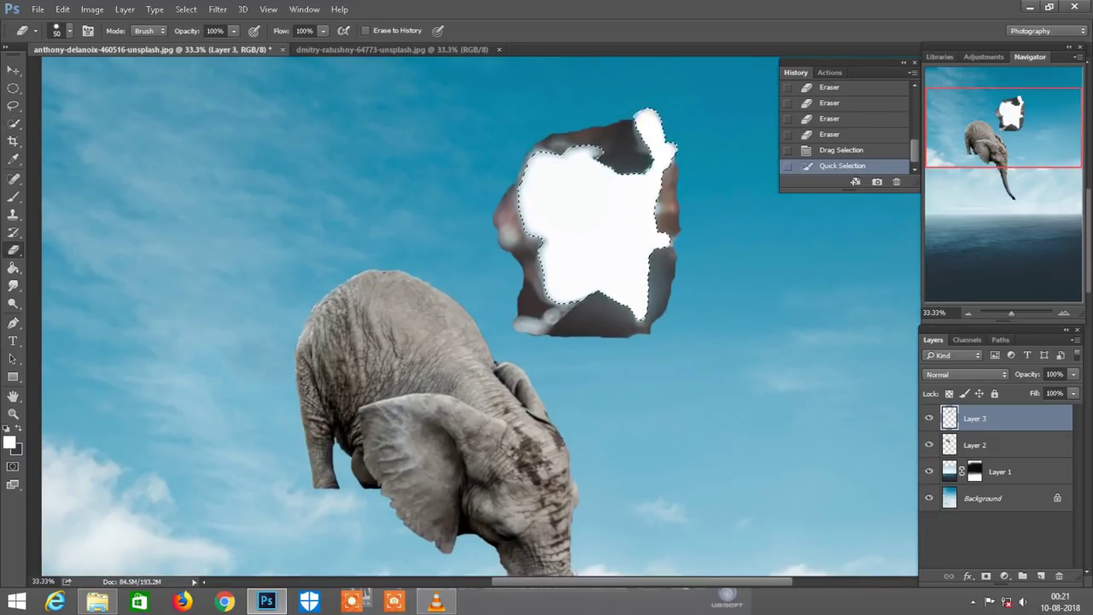
{"action": "mouse_move", "coordinate": [670, 150]}
{"action": "left_mouse_down"}
{"action": "mouse_move", "coordinate": [654, 128]}
{"action": "mouse_move", "coordinate": [615, 214]}
{"action": "mouse_move", "coordinate": [623, 265]}
{"action": "mouse_move", "coordinate": [572, 257]}
{"action": "left_mouse_up"}
{"action": "left_click_drag", "start_coordinate": [555, 170], "coordinate": [581, 234]}
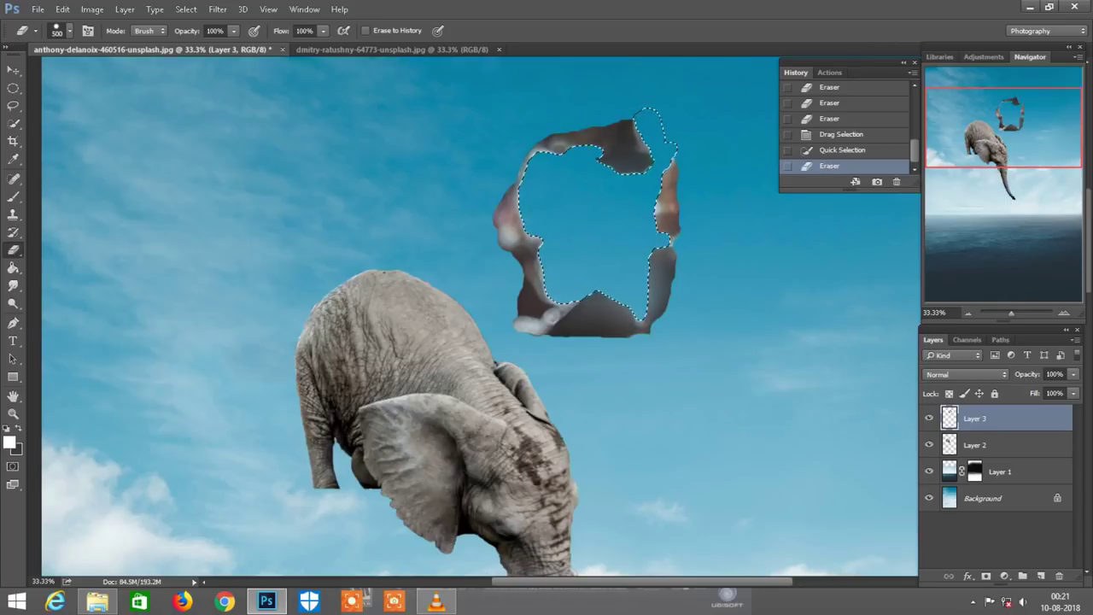
{"action": "key", "text": "l"}
{"action": "key", "text": "ctrl+d"}
{"action": "key", "text": "v"}
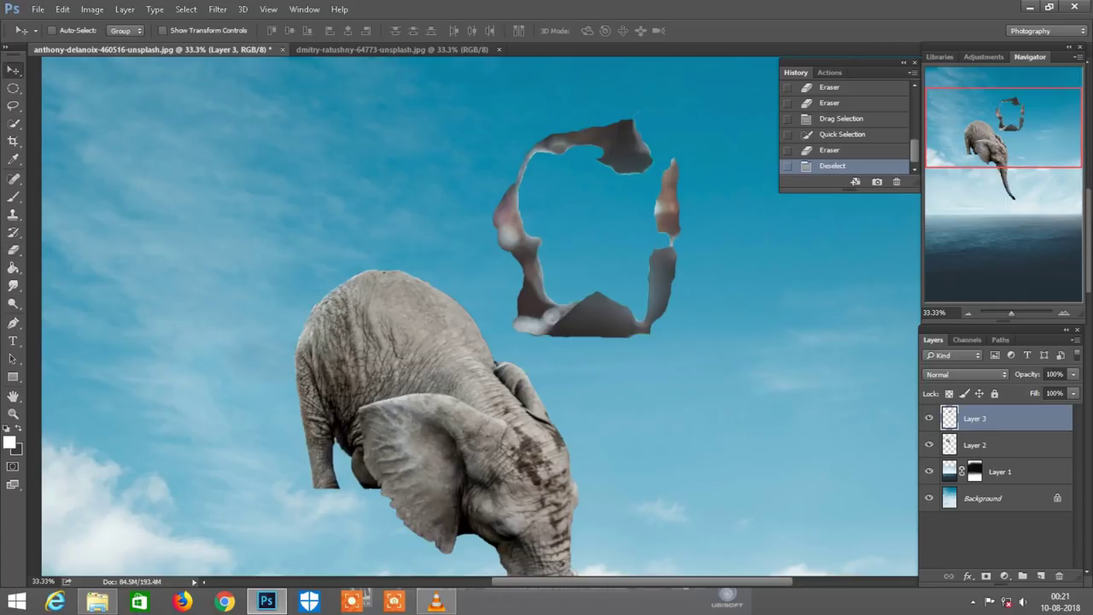
{"action": "key", "text": "ctrl+minus"}
{"action": "key", "text": "ctrl+minus"}
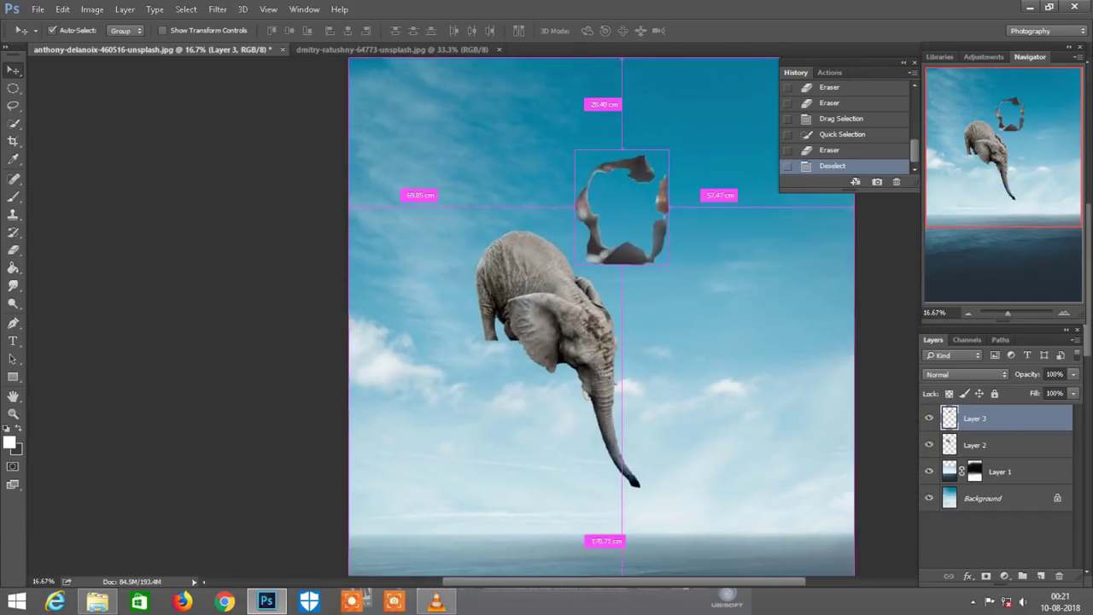
- Scale the torn Layer 3 piece to 228% and position it around the elephant's head and body
{"action": "left_click_drag", "start_coordinate": [622, 220], "coordinate": [589, 286]}
{"action": "scroll", "coordinate": [590, 286], "scroll_direction": "down", "scroll_amount": 1}
{"action": "scroll", "coordinate": [589, 286], "scroll_direction": "left", "scroll_amount": 2}
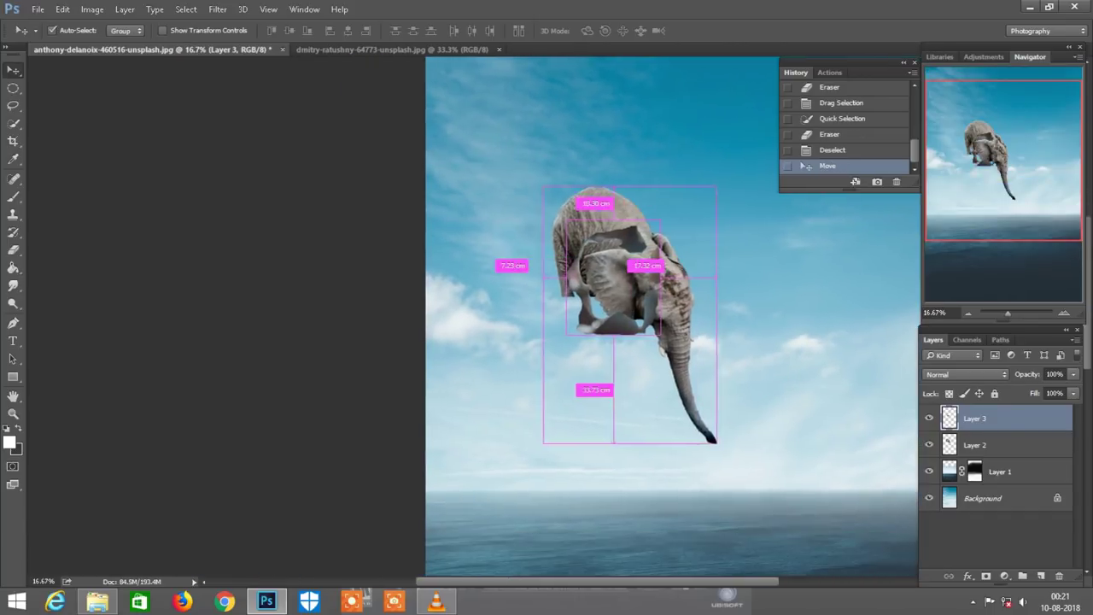
{"action": "key", "text": "ctrl+t"}
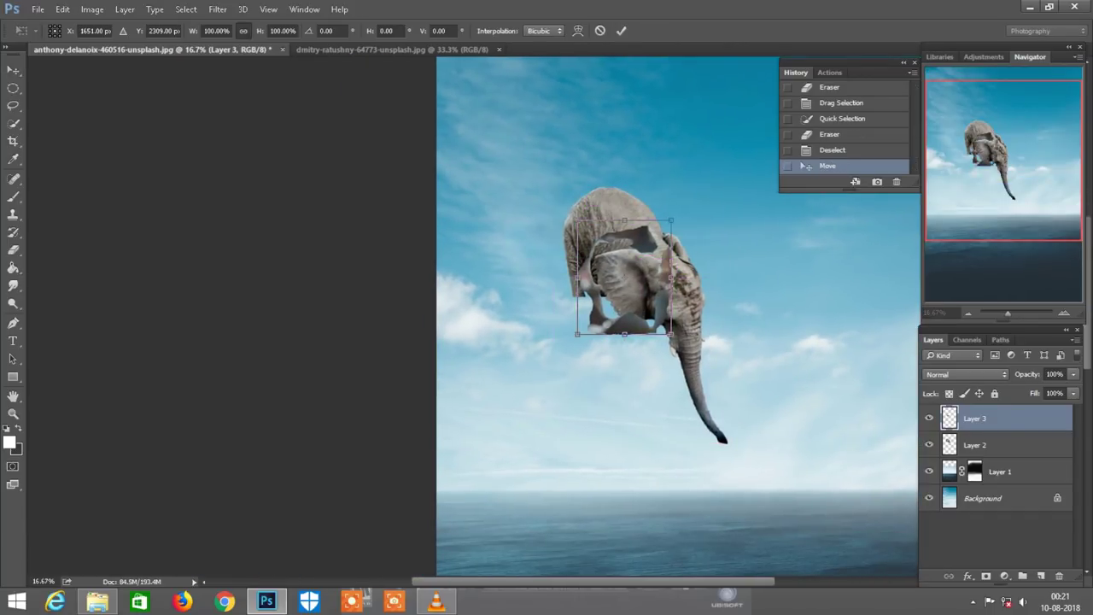
{"action": "left_click_drag", "start_coordinate": [260, 31], "coordinate": [359, 31]}
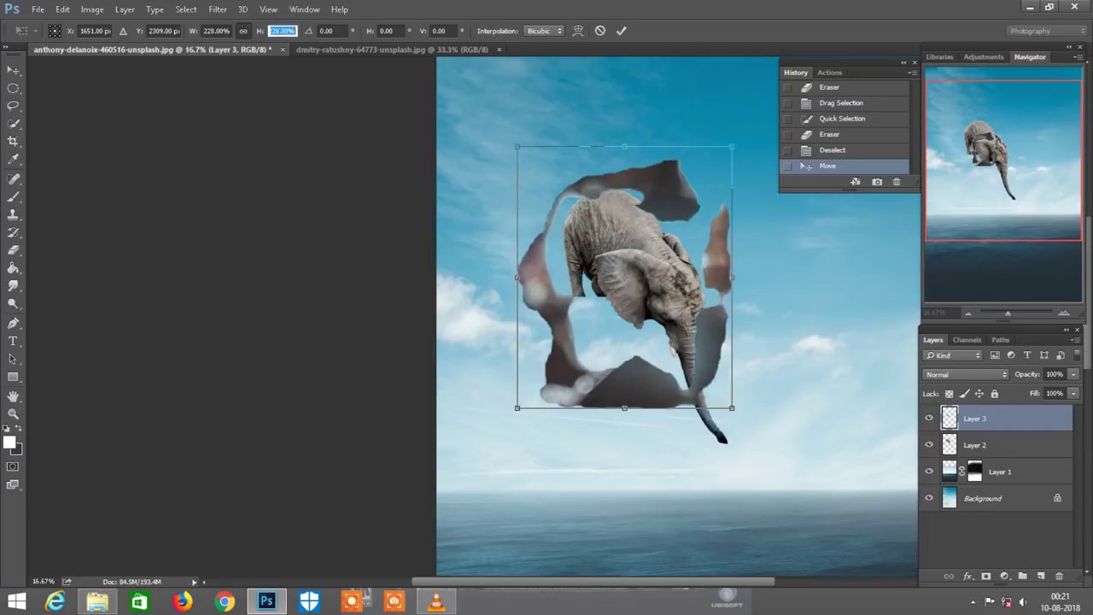
{"action": "scroll", "coordinate": [677, 318], "scroll_direction": "down", "scroll_amount": 2}
{"action": "scroll", "coordinate": [649, 316], "scroll_direction": "right", "scroll_amount": 2}
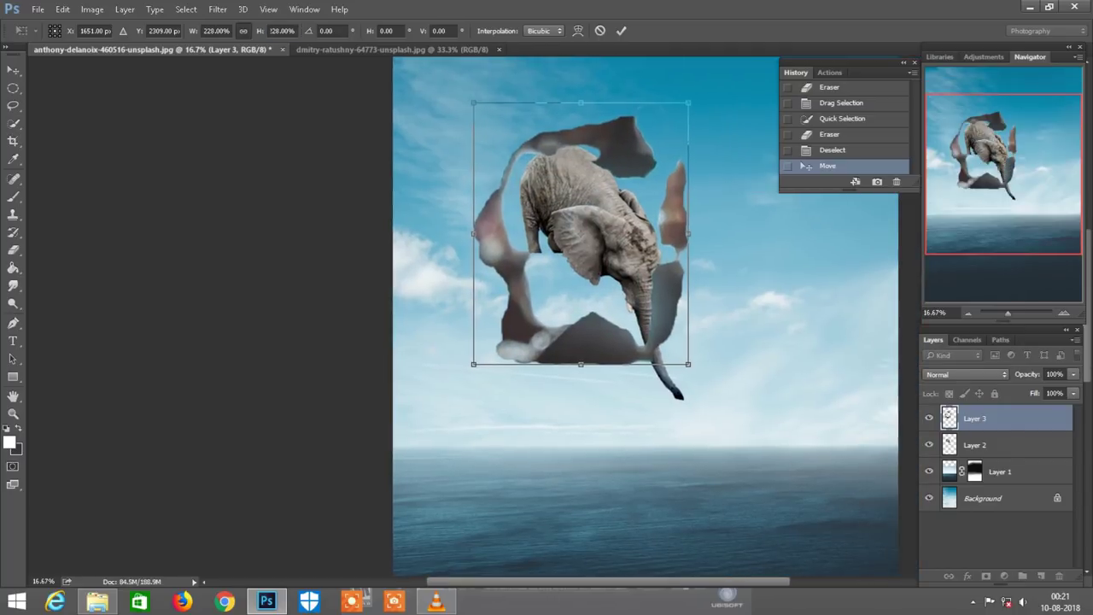
{"action": "left_click_drag", "start_coordinate": [654, 231], "coordinate": [687, 188]}
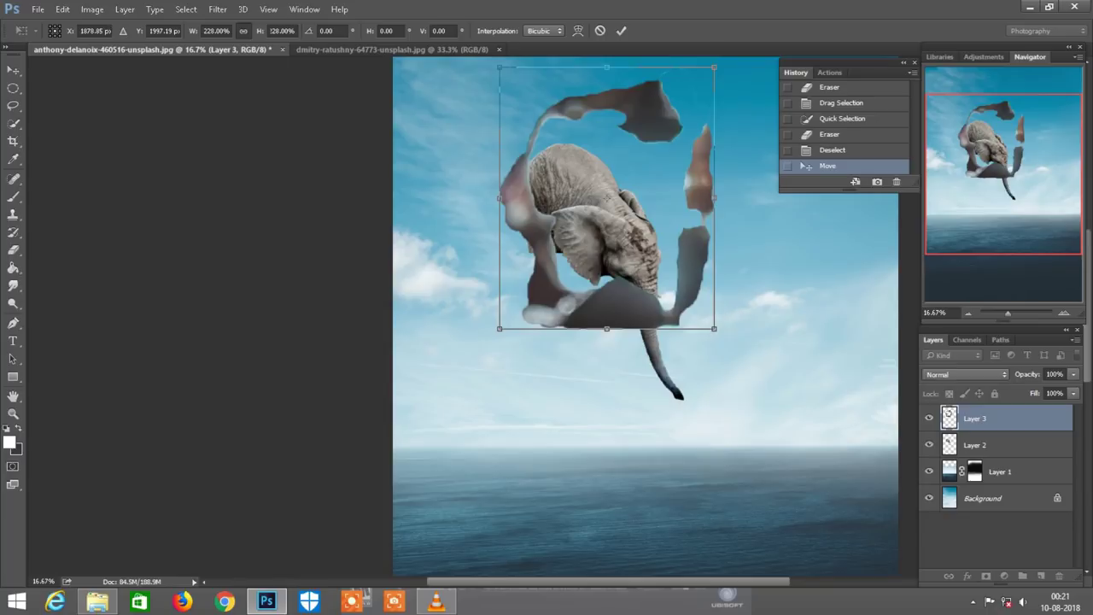
{"action": "scroll", "coordinate": [688, 188], "scroll_direction": "down", "scroll_amount": 1}
{"action": "left_click_drag", "start_coordinate": [623, 209], "coordinate": [615, 213]}
{"action": "key", "text": "Return"}
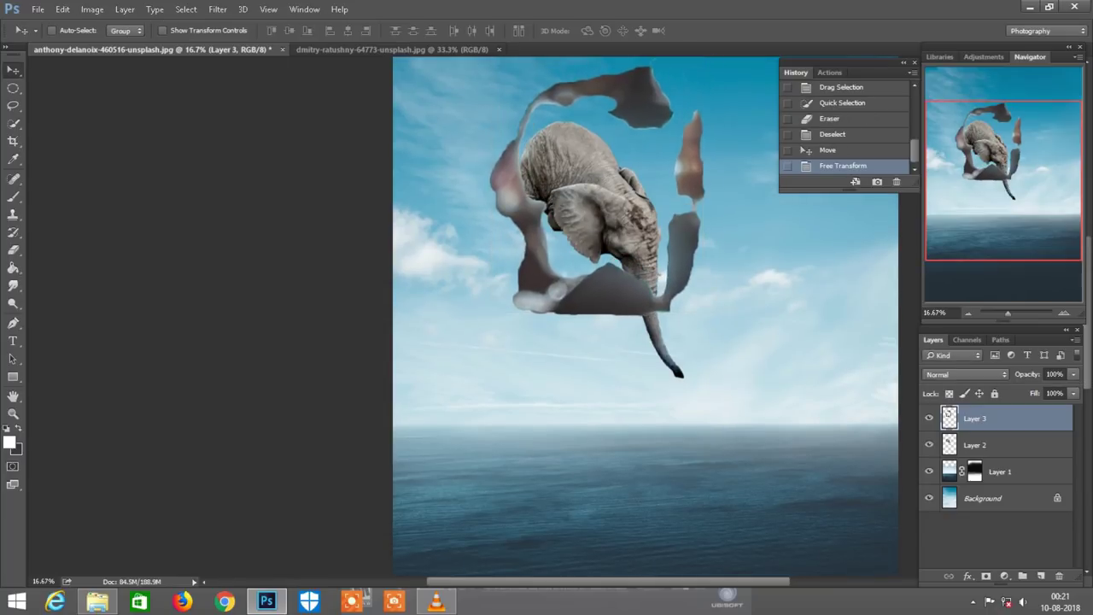
- Move Layer 3 beneath the elephant's Layer 2 and make Layer 2 active
{"action": "key", "text": "ctrl+bracketleft"}
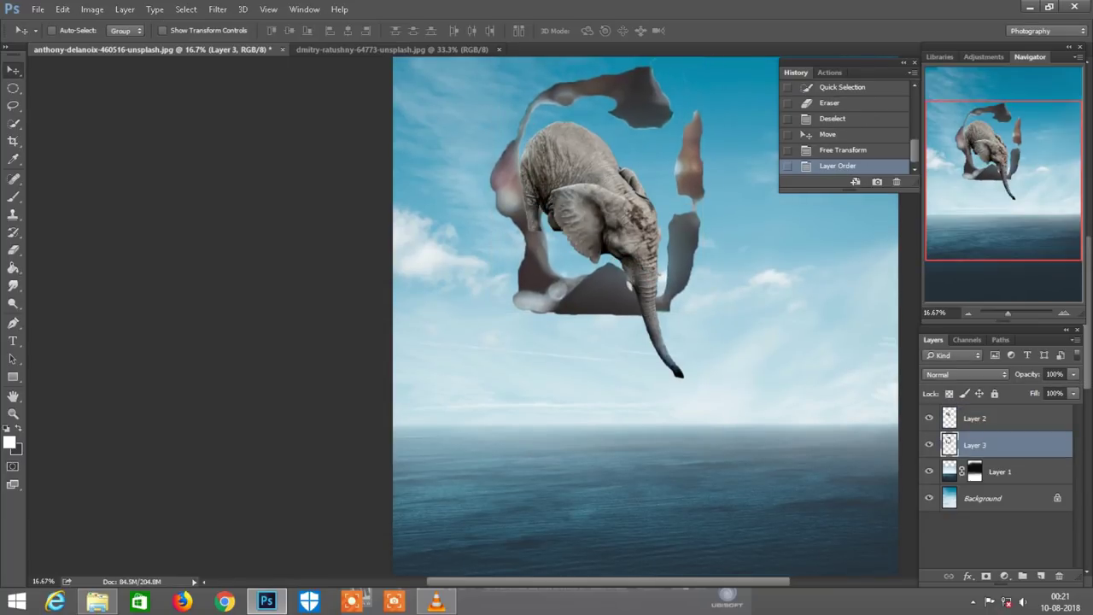
{"action": "key", "text": "alt+bracketright"}
{"action": "scroll", "coordinate": [646, 316], "scroll_direction": "up", "scroll_amount": 2}
- Scale the elephant to about 142% and shift it right and down through the hole
{"action": "key", "text": "ctrl+t"}
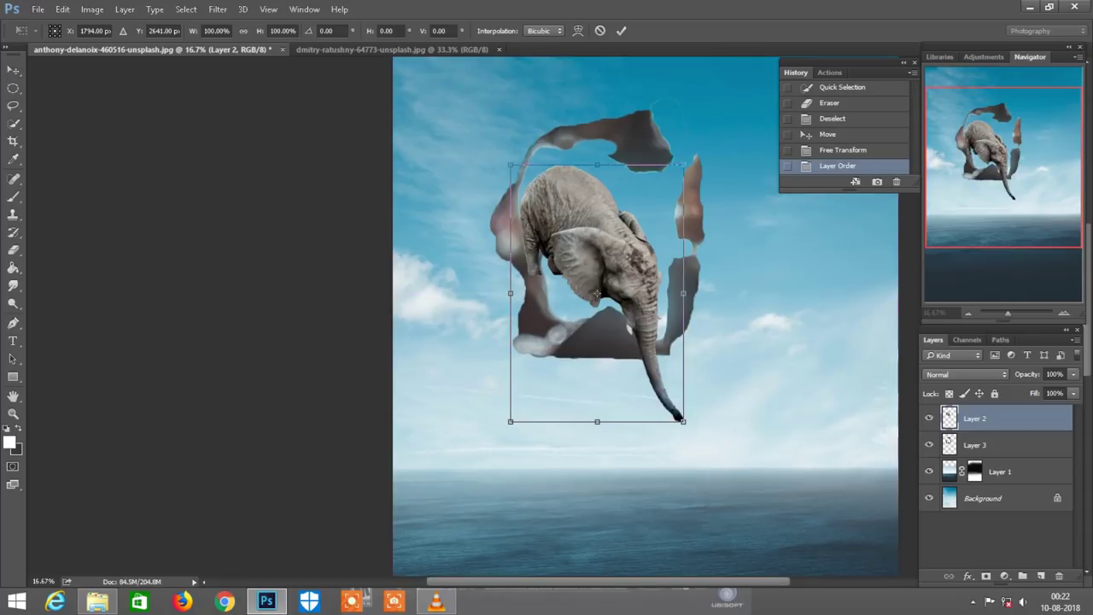
{"action": "key", "text": "ctrl+minus"}
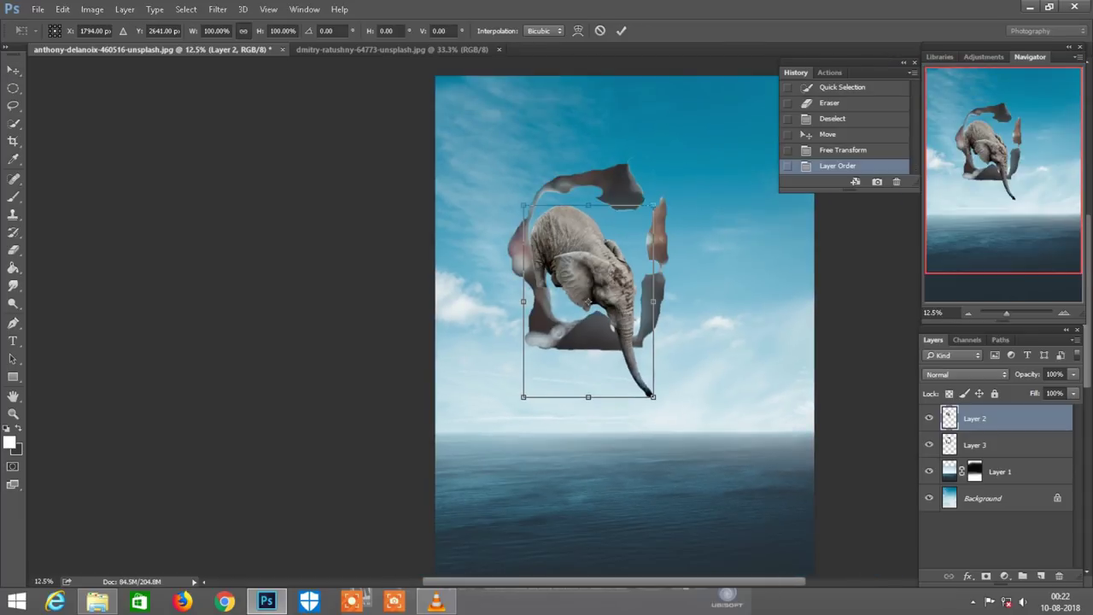
{"action": "left_click_drag", "start_coordinate": [653, 396], "coordinate": [679, 439]}
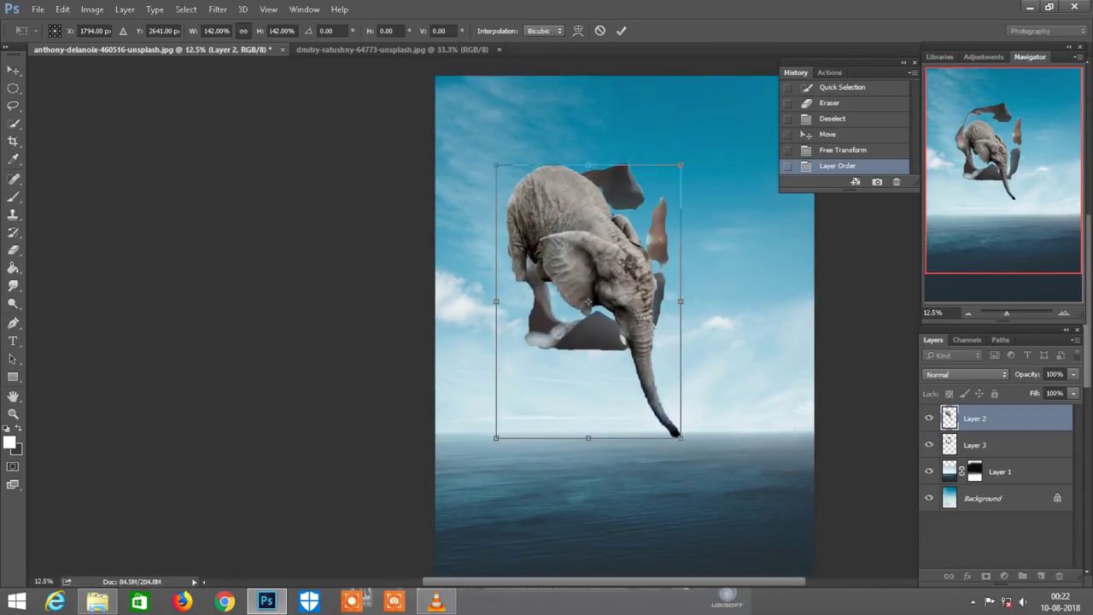
{"action": "scroll", "coordinate": [681, 382], "scroll_direction": "down", "scroll_amount": 3}
{"action": "key", "text": "ctrl+plus"}
{"action": "left_click_drag", "start_coordinate": [634, 168], "coordinate": [671, 192]}
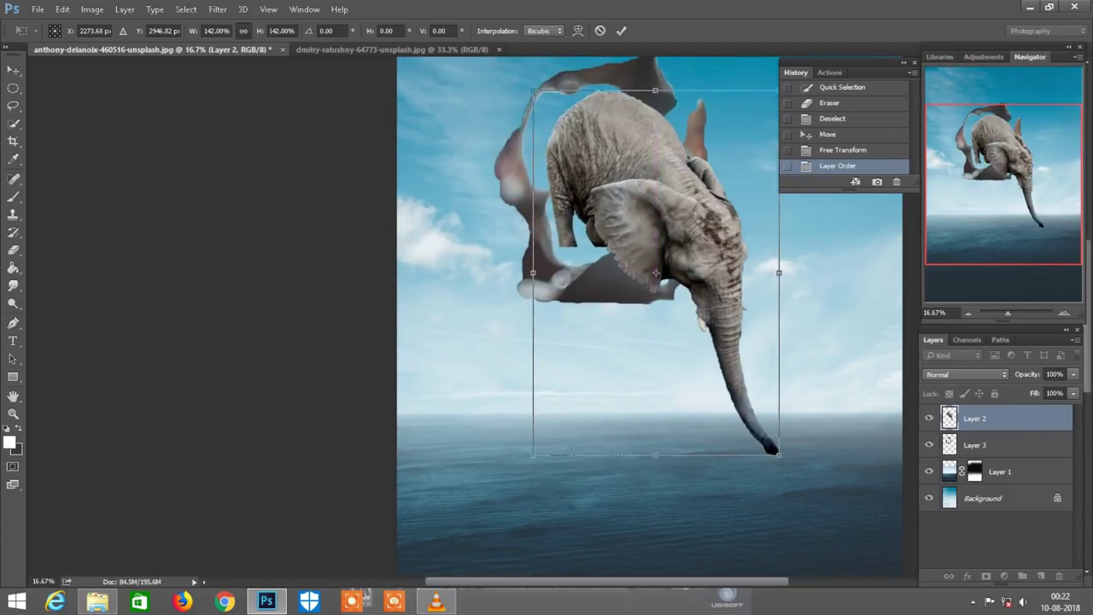
{"action": "left_click_drag", "start_coordinate": [671, 192], "coordinate": [661, 195]}
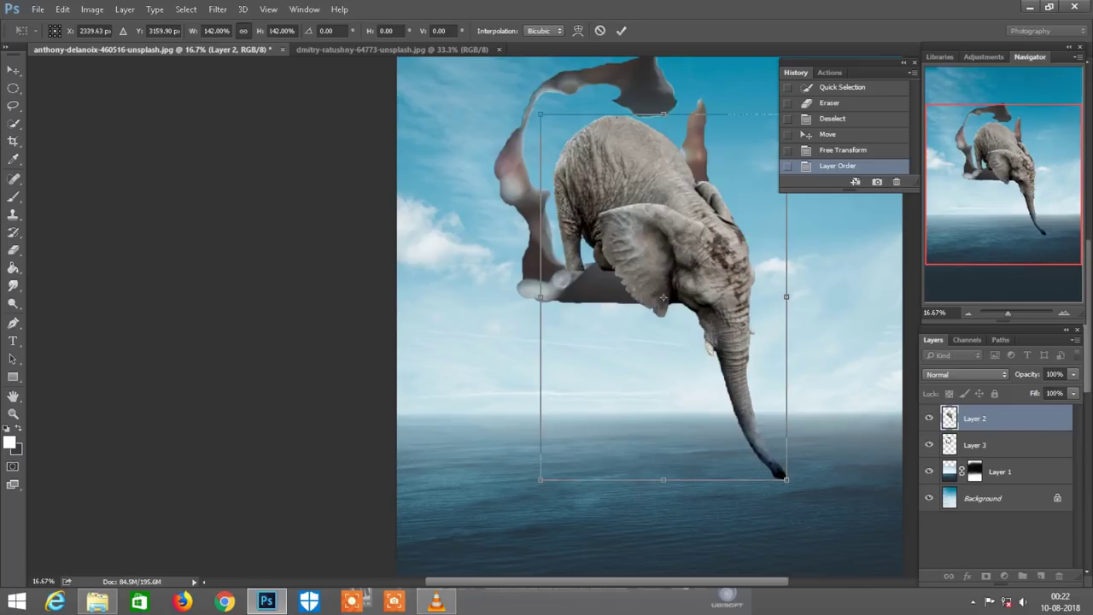
{"action": "key", "text": "Return"}
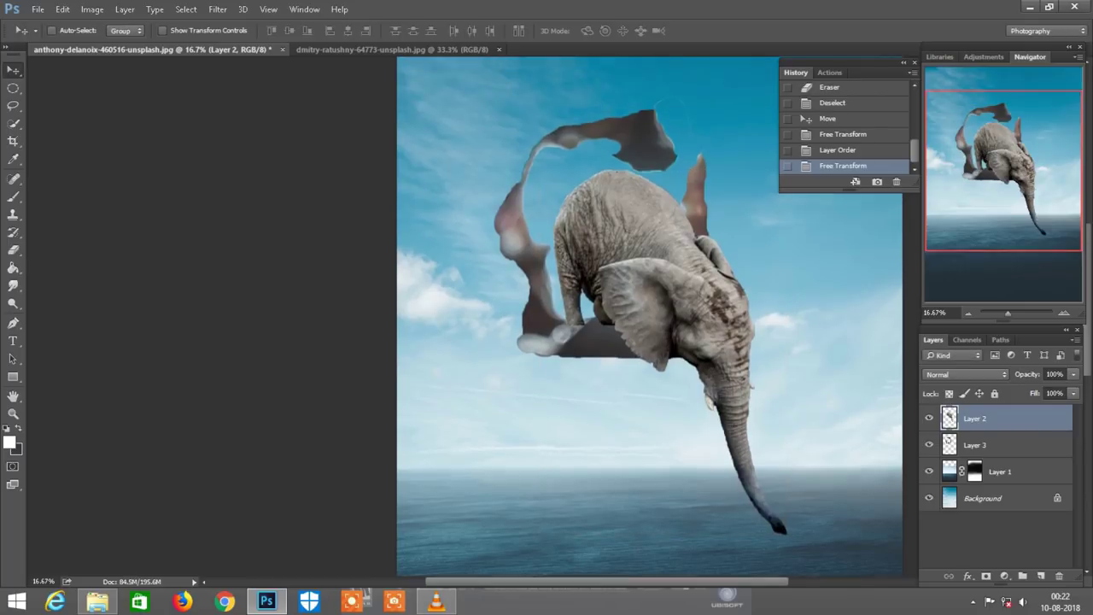
{"action": "key", "text": "ctrl+plus"}
{"action": "scroll", "coordinate": [620, 316], "scroll_direction": "up", "scroll_amount": 2}
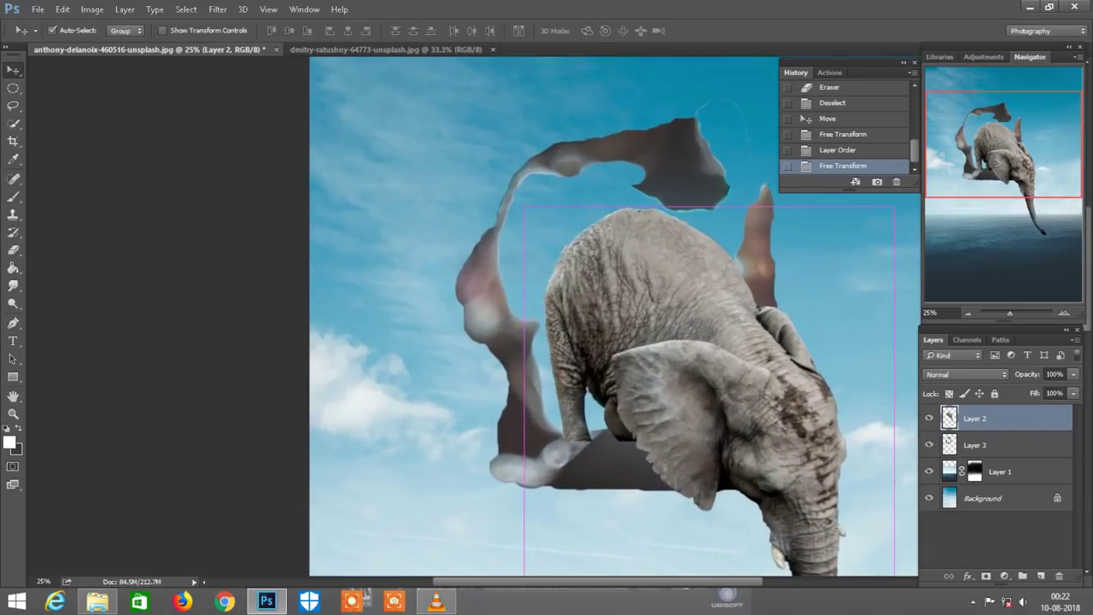
{"action": "scroll", "coordinate": [619, 316], "scroll_direction": "right", "scroll_amount": 3}
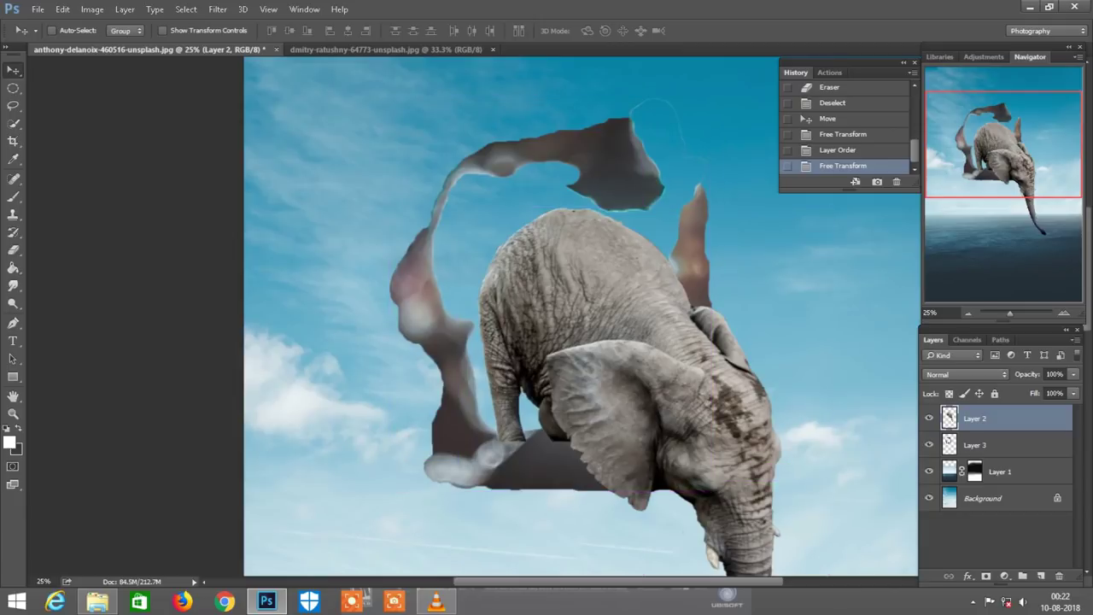
{"action": "scroll", "coordinate": [564, 316], "scroll_direction": "right", "scroll_amount": 2}
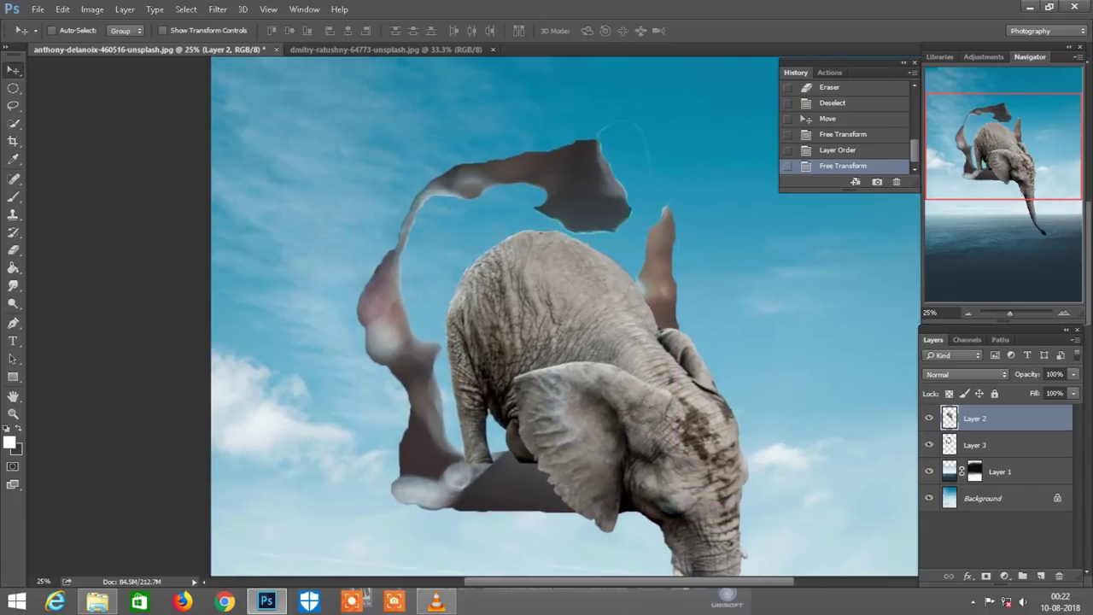
{"action": "scroll", "coordinate": [563, 316], "scroll_direction": "up", "scroll_amount": 4}
- On Layer 3, erase the faint outline above the torn hole, then begin a free transform at 16.67%
{"action": "key", "text": "e"}
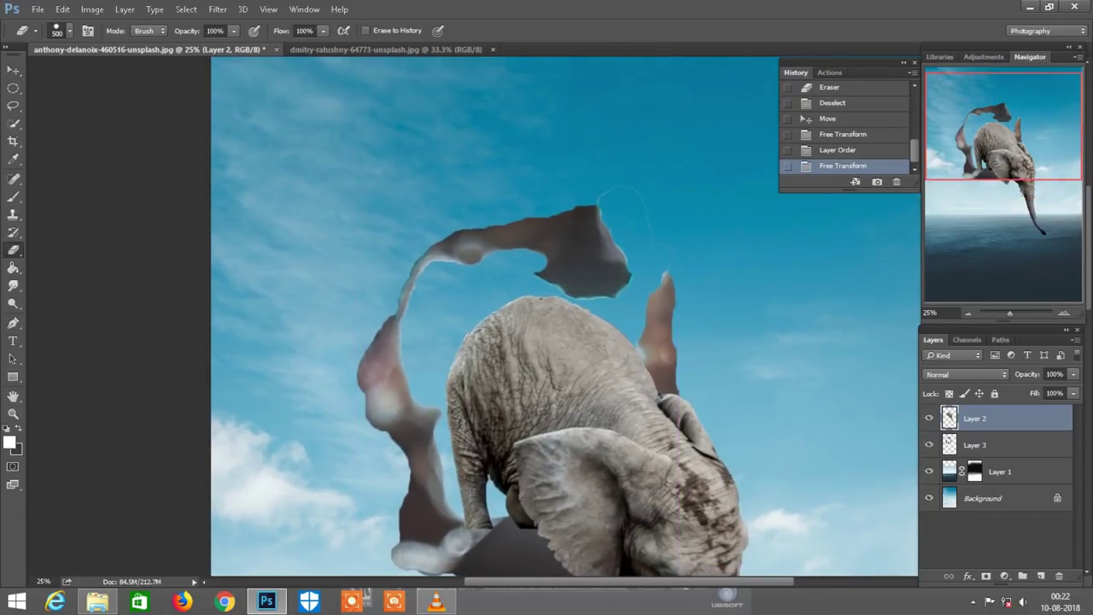
{"action": "key", "text": "alt+bracketleft"}
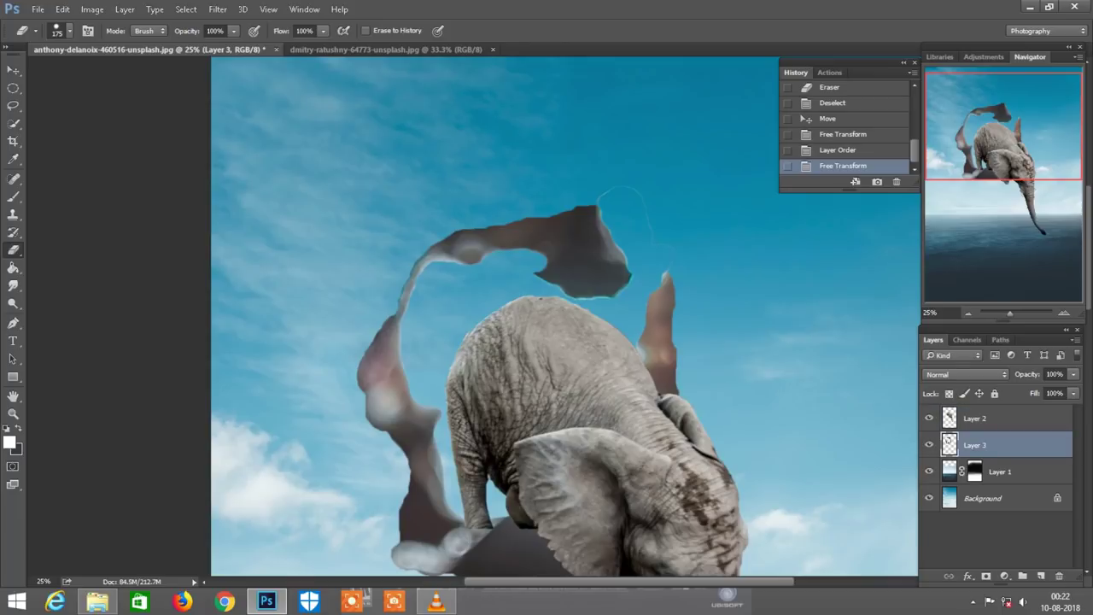
{"action": "left_click", "coordinate": [598, 256]}
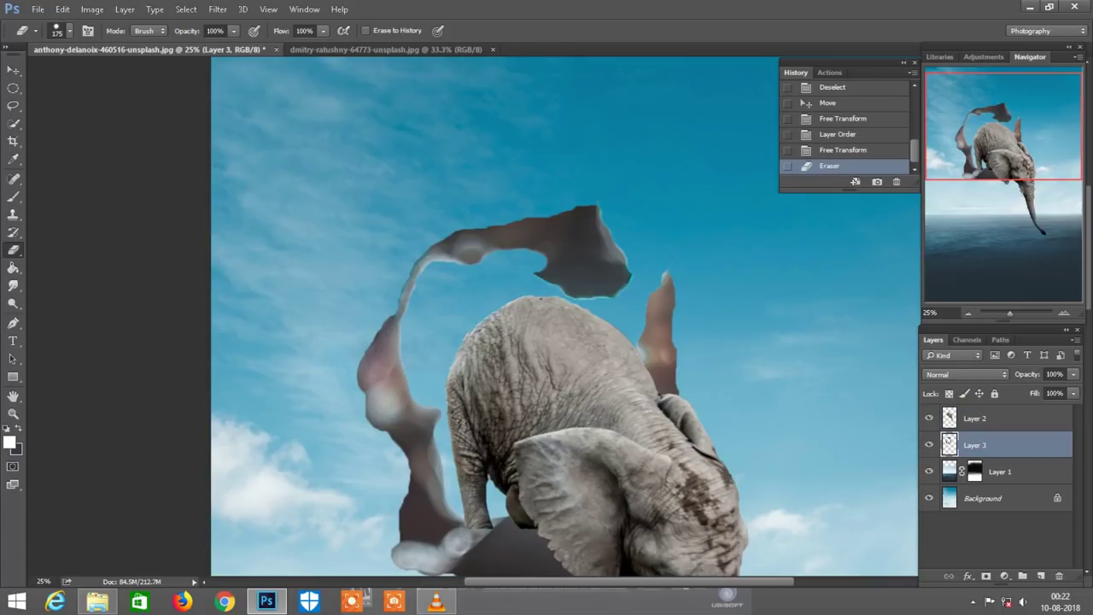
{"action": "scroll", "coordinate": [563, 316], "scroll_direction": "right", "scroll_amount": 2}
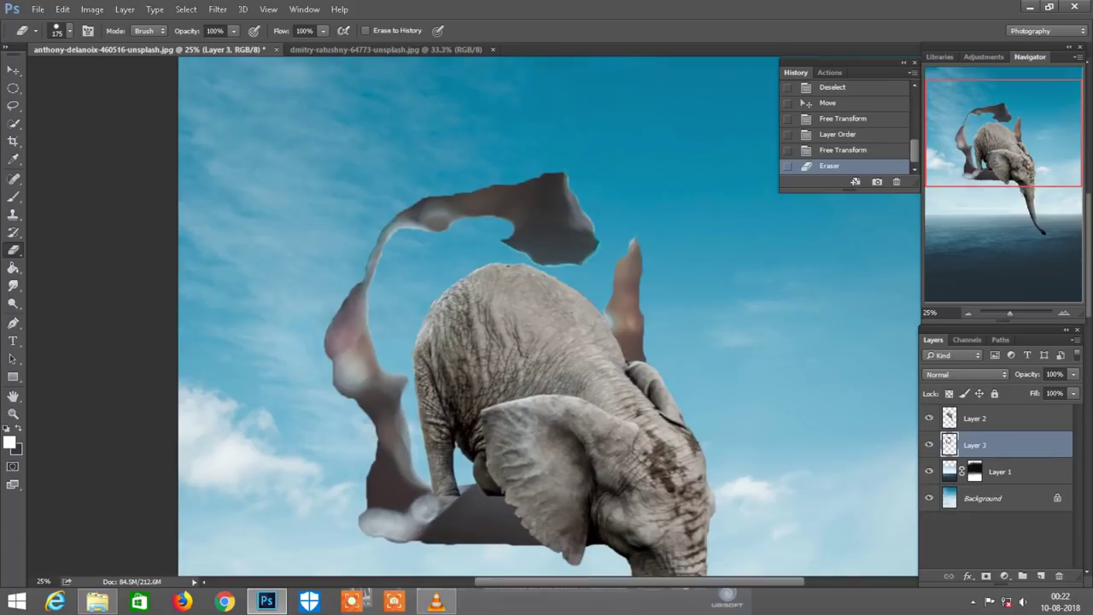
{"action": "scroll", "coordinate": [547, 316], "scroll_direction": "down", "scroll_amount": 3}
{"action": "scroll", "coordinate": [546, 316], "scroll_direction": "left", "scroll_amount": 3}
{"action": "scroll", "coordinate": [589, 316], "scroll_direction": "left", "scroll_amount": 1}
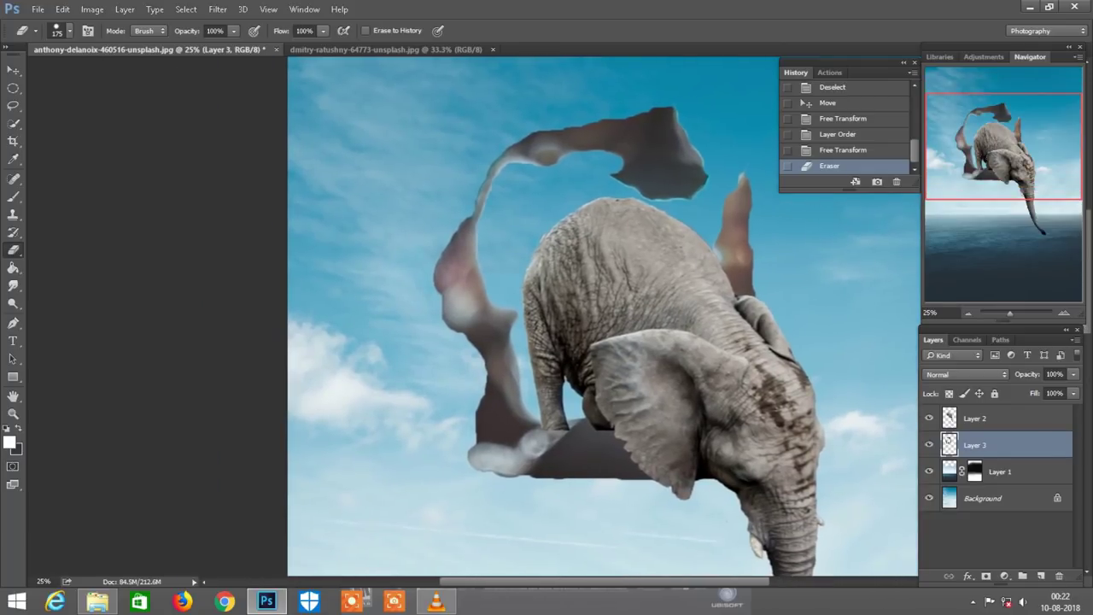
{"action": "scroll", "coordinate": [598, 316], "scroll_direction": "left", "scroll_amount": 1}
{"action": "key", "text": "ctrl+t"}
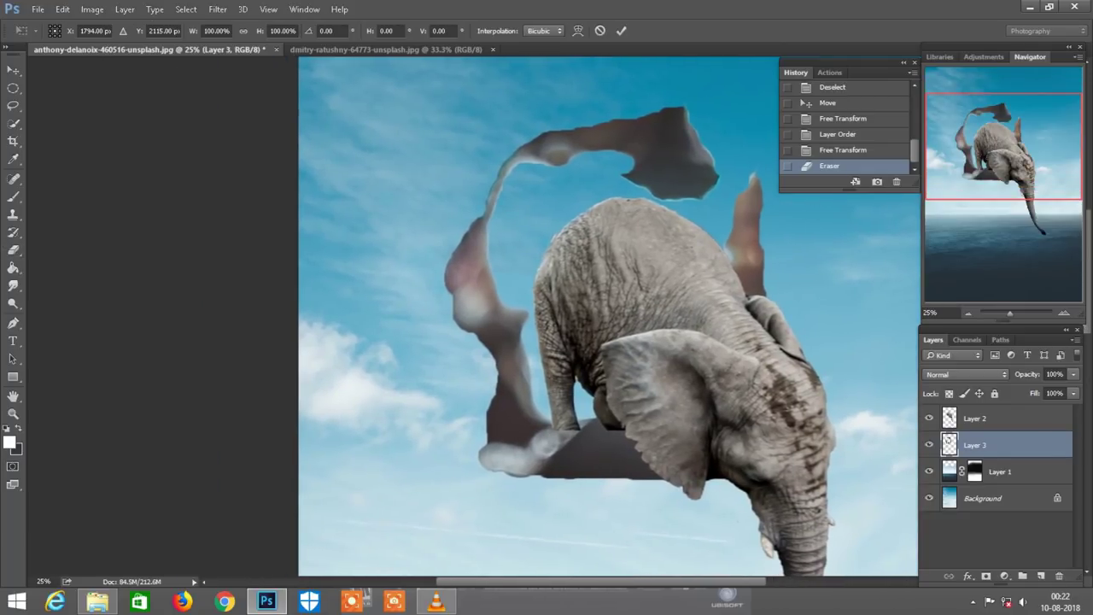
{"action": "key", "text": "ctrl+minus"}
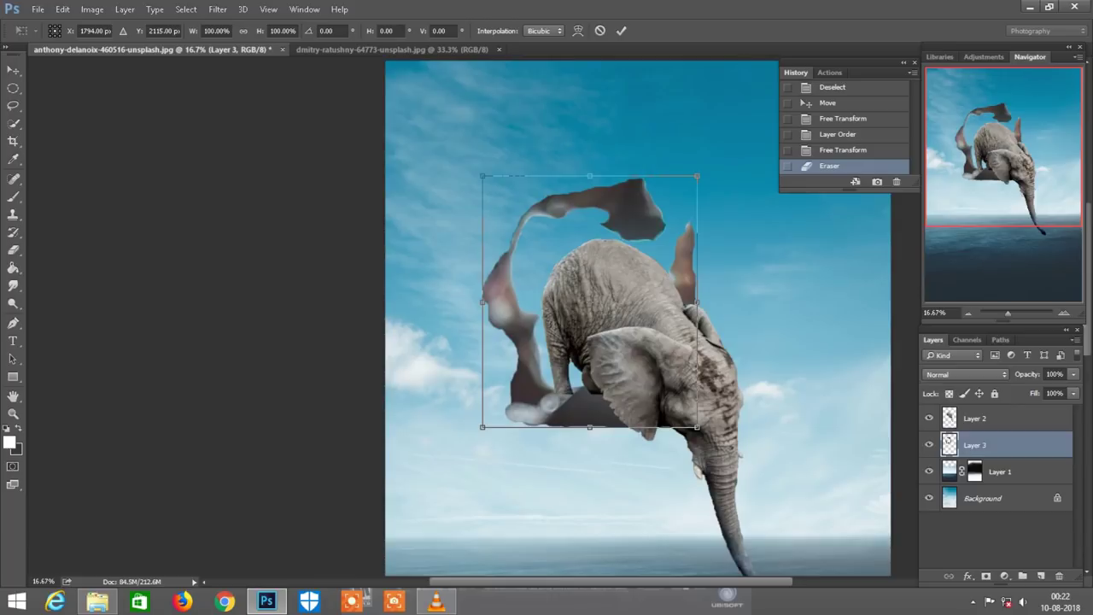
- Stretch the torn hole on Layer 3 to about 118.75% by 105.14%
{"action": "left_click_drag", "start_coordinate": [482, 176], "coordinate": [442, 164]}
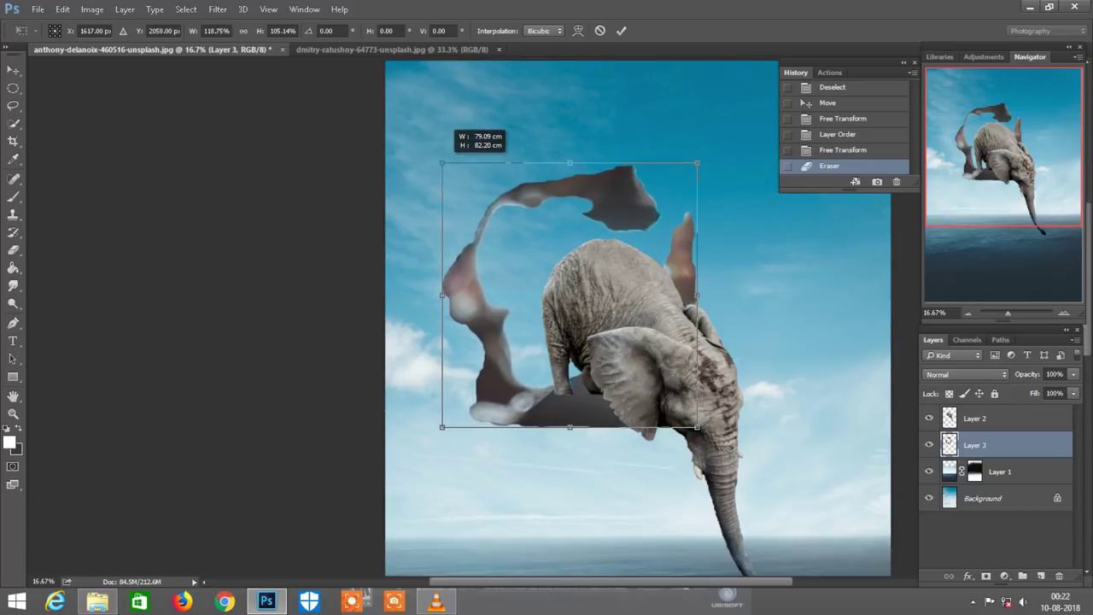
{"action": "scroll", "coordinate": [637, 316], "scroll_direction": "down", "scroll_amount": 1}
{"action": "key", "text": "Return"}
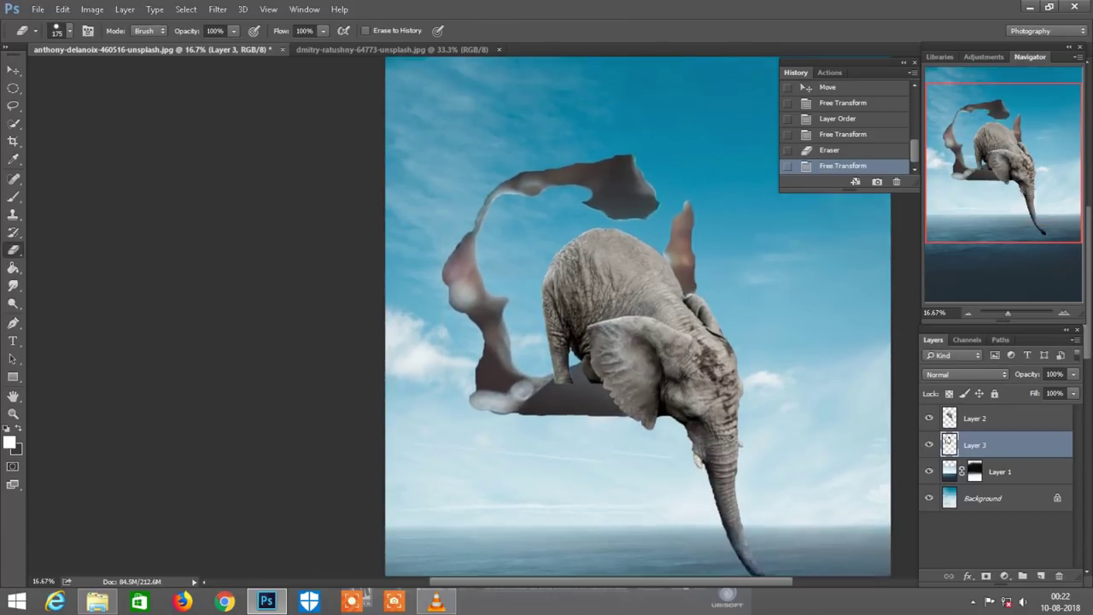
{"action": "key", "text": "ctrl+plus"}
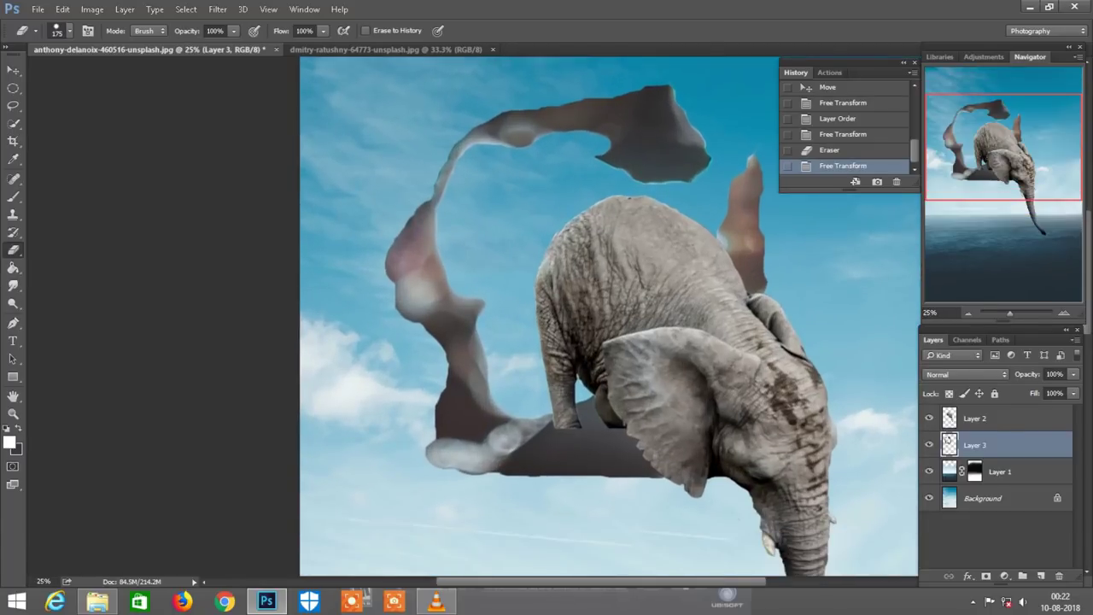
- Nudge the elephant on Layer 2 slightly up and left, then reselect Layer 3
{"action": "left_click", "coordinate": [950, 415]}
{"action": "left_click_drag", "start_coordinate": [750, 321], "coordinate": [736, 306]}
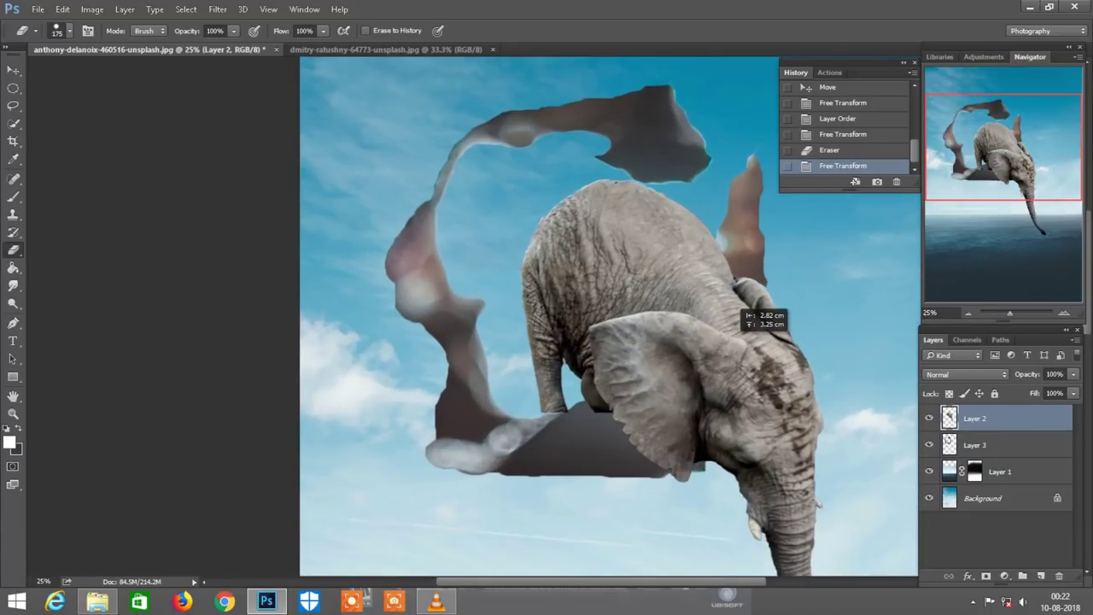
{"action": "scroll", "coordinate": [750, 320], "scroll_direction": "up", "scroll_amount": 3}
{"action": "scroll", "coordinate": [750, 320], "scroll_direction": "up", "scroll_amount": 2}
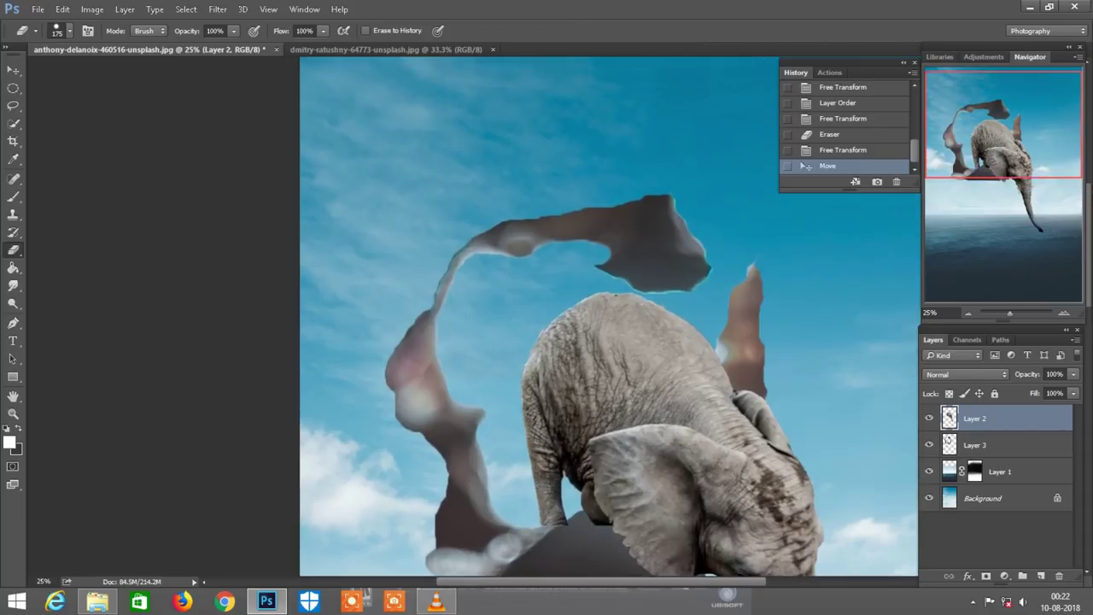
{"action": "key", "text": "ctrl+plus"}
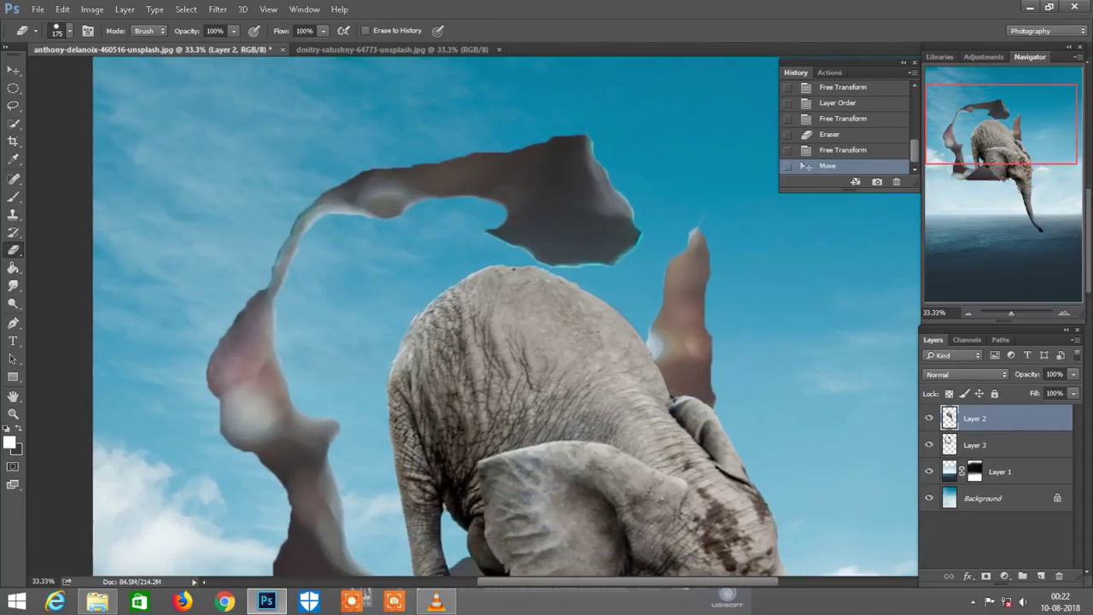
{"action": "left_click", "coordinate": [975, 445]}
{"action": "scroll", "coordinate": [513, 341], "scroll_direction": "down", "scroll_amount": 1}
- Lasso the rock spike right of the elephant, copy it to Layer 4, and rotate it toward the hole's upper edge
{"action": "left_click", "coordinate": [13, 124]}
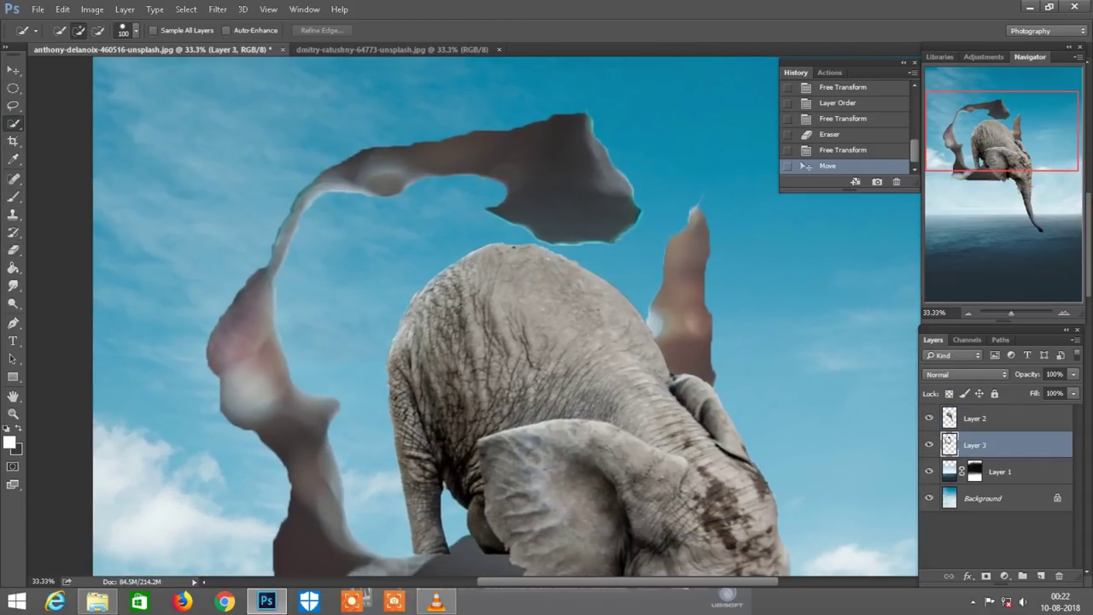
{"action": "key", "text": "l"}
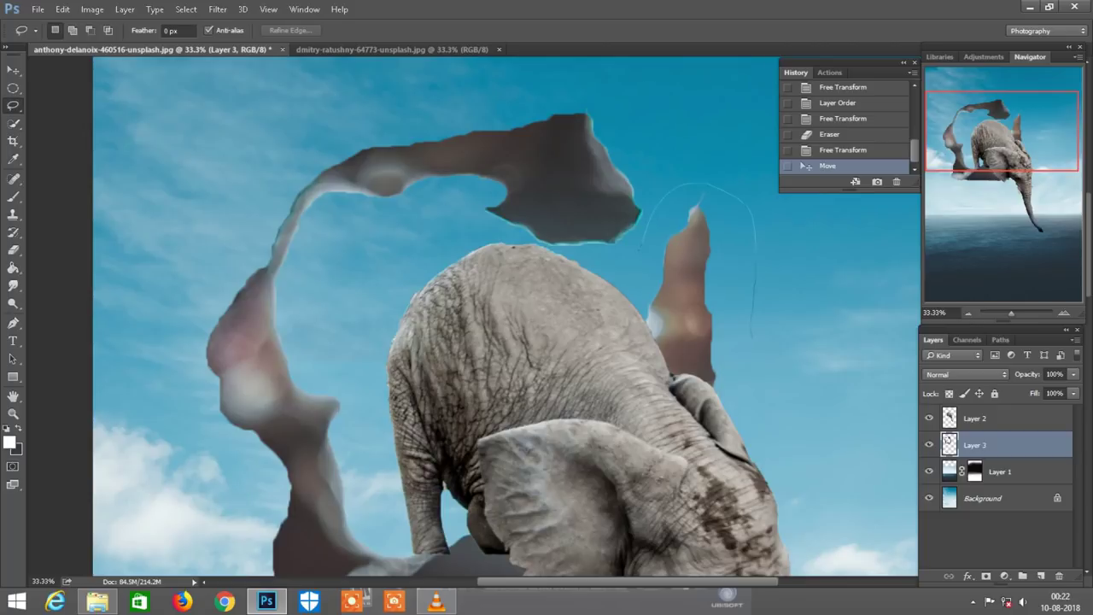
{"action": "left_click_drag", "start_coordinate": [641, 247], "coordinate": [656, 318]}
{"action": "key", "text": "ctrl+j"}
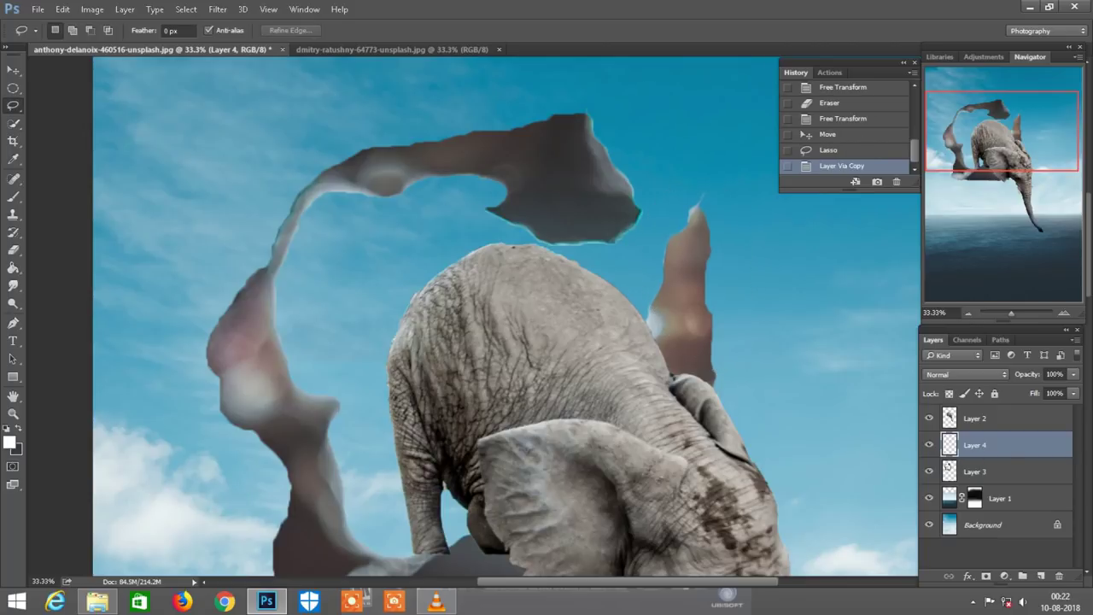
{"action": "key", "text": "ctrl+t"}
{"action": "left_click_drag", "start_coordinate": [734, 196], "coordinate": [799, 250]}
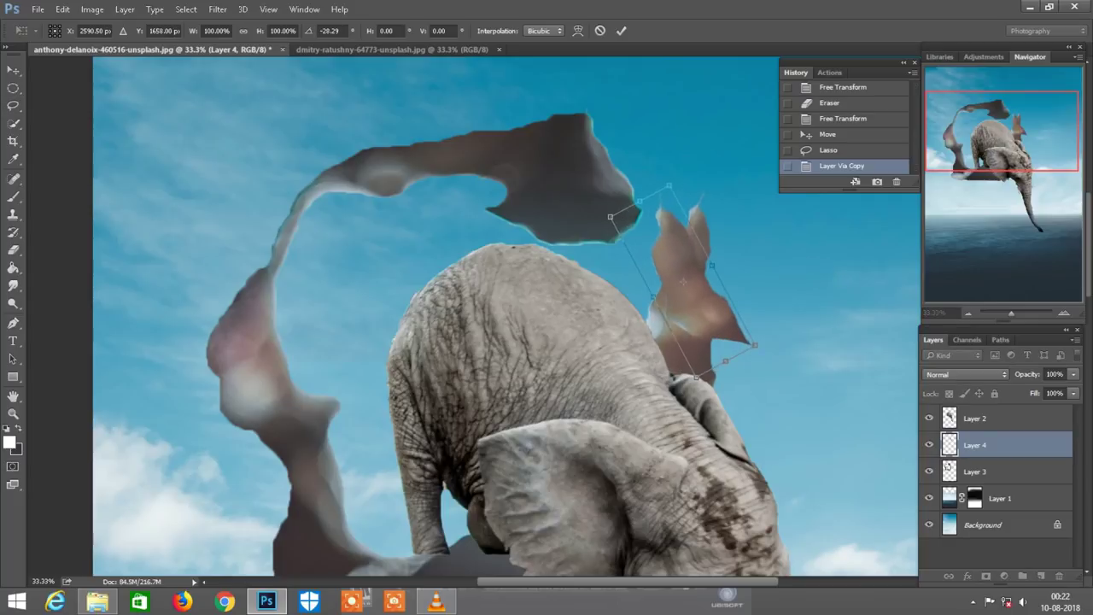
{"action": "mouse_move", "coordinate": [675, 281]}
{"action": "left_mouse_down"}
{"action": "mouse_move", "coordinate": [699, 266]}
{"action": "mouse_move", "coordinate": [682, 250]}
{"action": "left_mouse_up"}
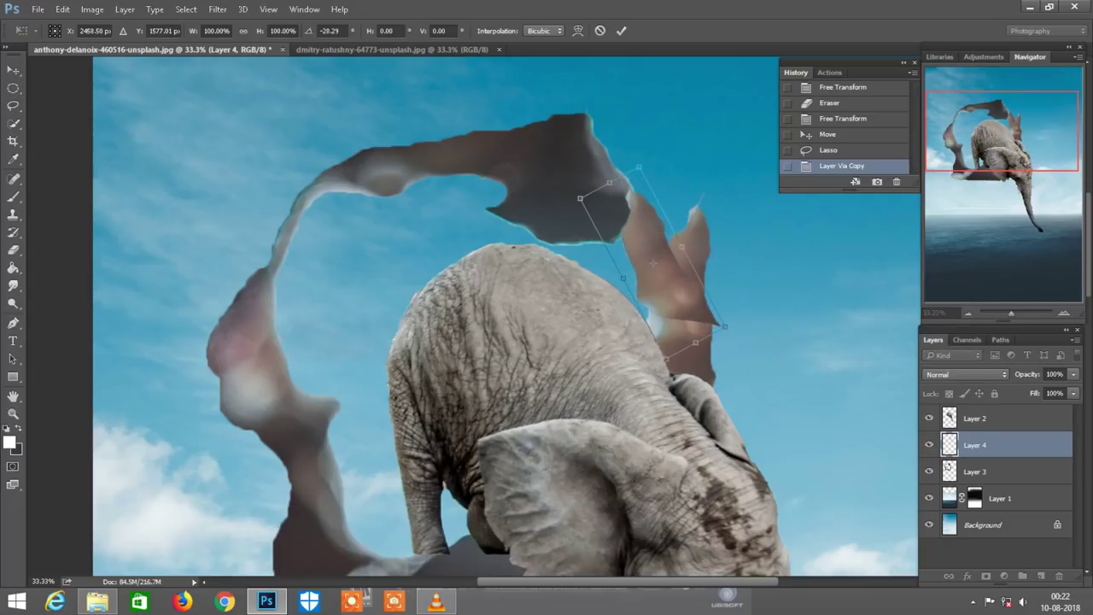
{"action": "left_click_drag", "start_coordinate": [779, 255], "coordinate": [779, 224]}
{"action": "key", "text": "Return"}
- Move Layer 4 beneath Layer 3 in the layer stack
{"action": "key", "text": "l"}
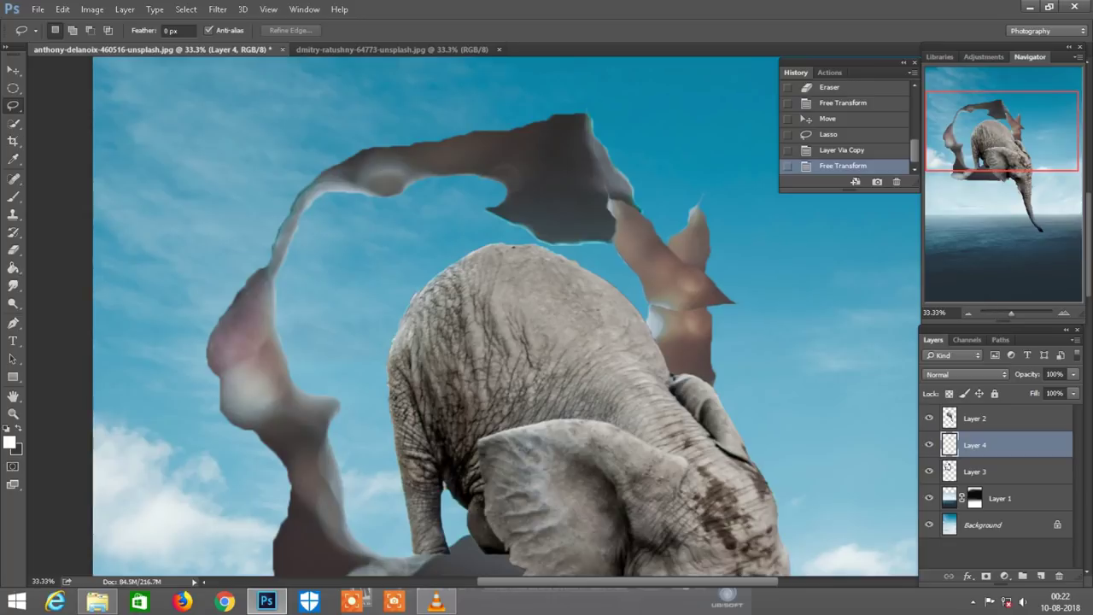
{"action": "left_click_drag", "start_coordinate": [975, 445], "coordinate": [975, 483]}
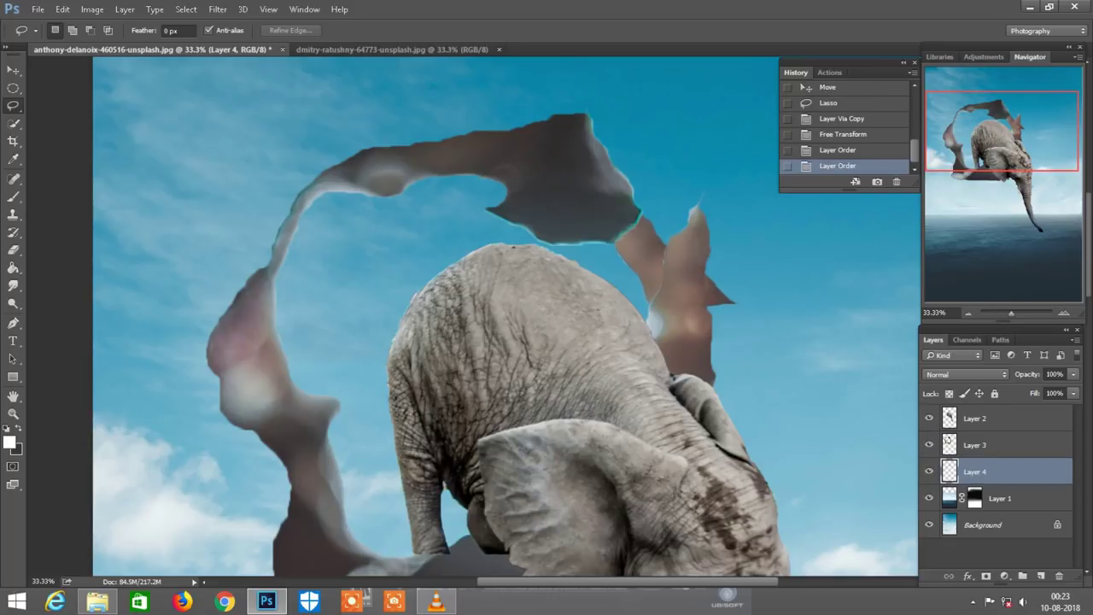
{"action": "left_click_drag", "start_coordinate": [503, 316], "coordinate": [462, 348]}
- Set up the Eraser with a 13 px brush at 78% opacity
{"action": "scroll", "coordinate": [470, 316], "scroll_direction": "right", "scroll_amount": 1}
{"action": "scroll", "coordinate": [470, 316], "scroll_direction": "right", "scroll_amount": 1}
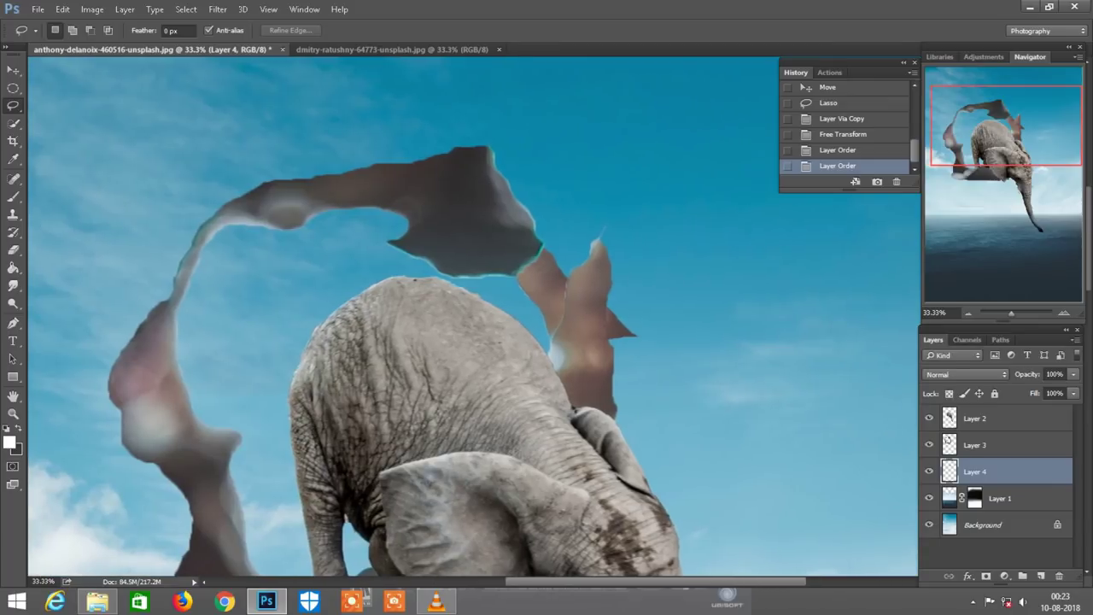
{"action": "key", "text": "e"}
{"action": "scroll", "coordinate": [470, 316], "scroll_direction": "down", "scroll_amount": 2}
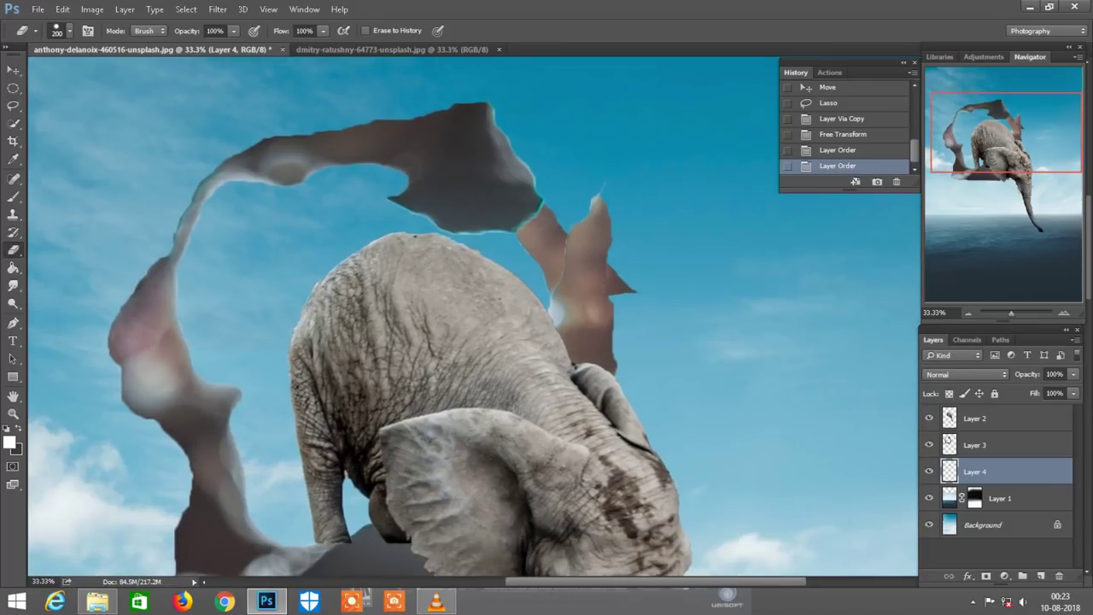
{"action": "right_click", "coordinate": [643, 160]}
{"action": "double_click", "coordinate": [750, 313]}
{"action": "scroll", "coordinate": [540, 315], "scroll_direction": "up", "scroll_amount": 1}
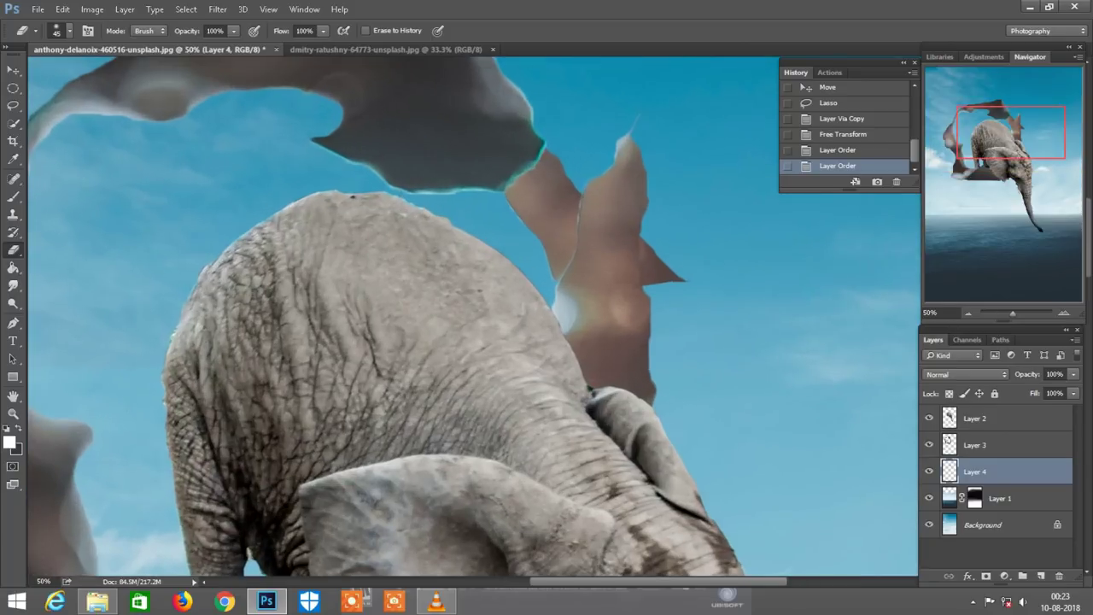
{"action": "key", "text": "7"}
{"action": "key", "text": "8"}
- On Layer 3, erase bits of the brown torn shape, undoing the last stroke
{"action": "left_click", "coordinate": [948, 439]}
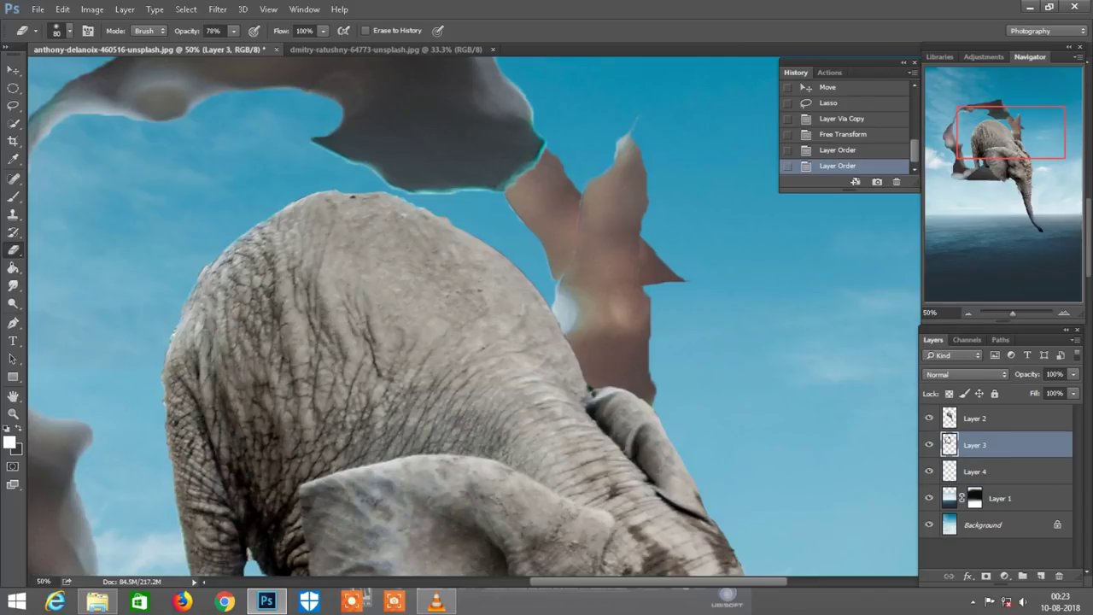
{"action": "left_click", "coordinate": [570, 282]}
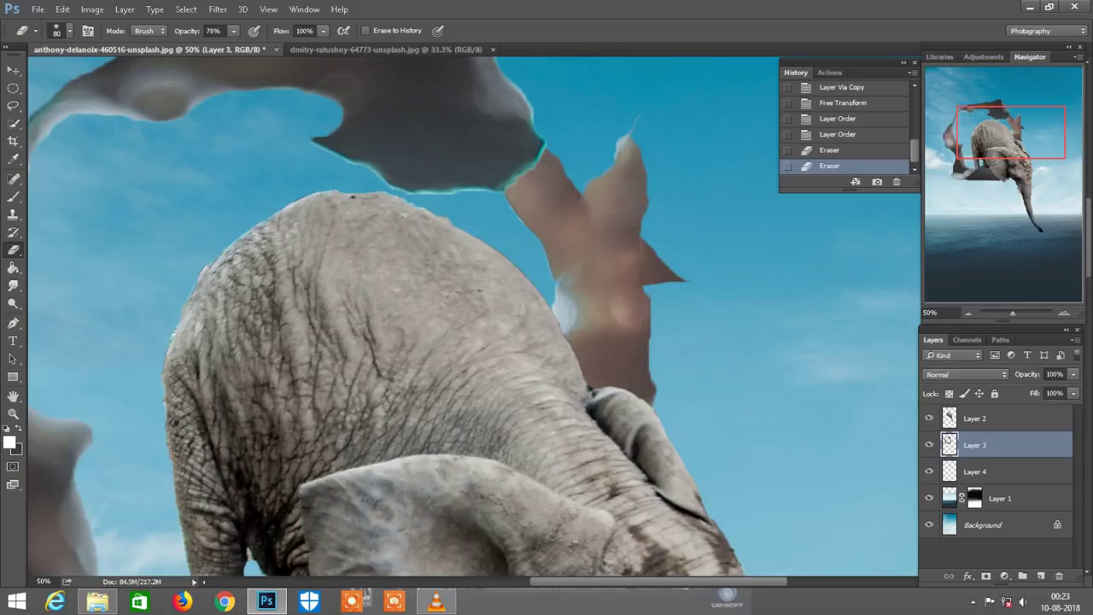
{"action": "left_click", "coordinate": [636, 290]}
{"action": "key", "text": "ctrl+z"}
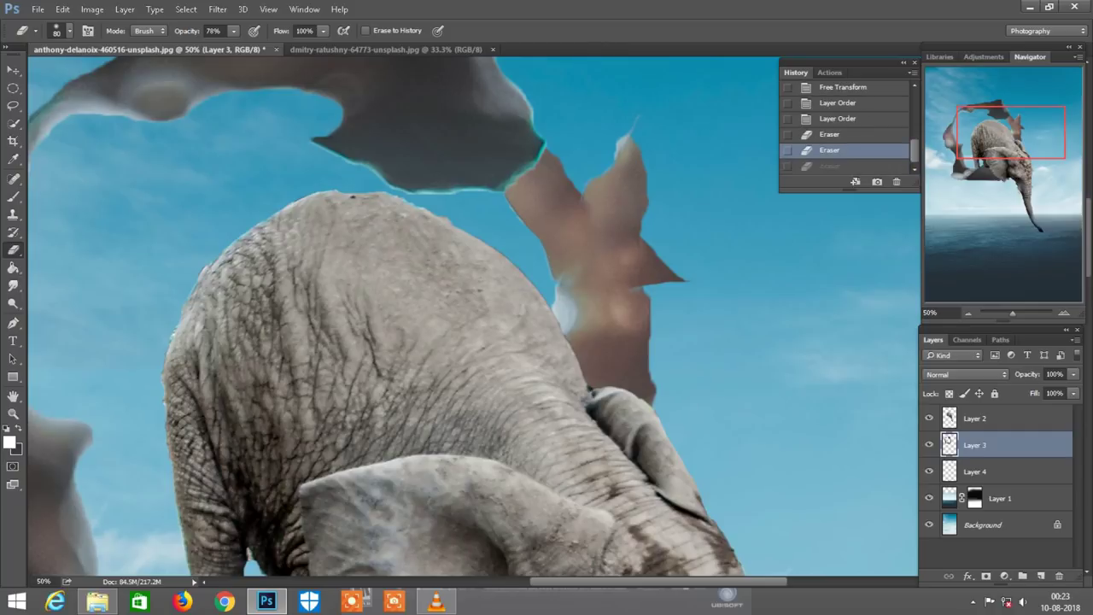
{"action": "scroll", "coordinate": [386, 317], "scroll_direction": "up", "scroll_amount": 1}
- Switch to a 36 px eraser at 100% opacity and erase the brown shape's upper tip
{"action": "key", "text": "0"}
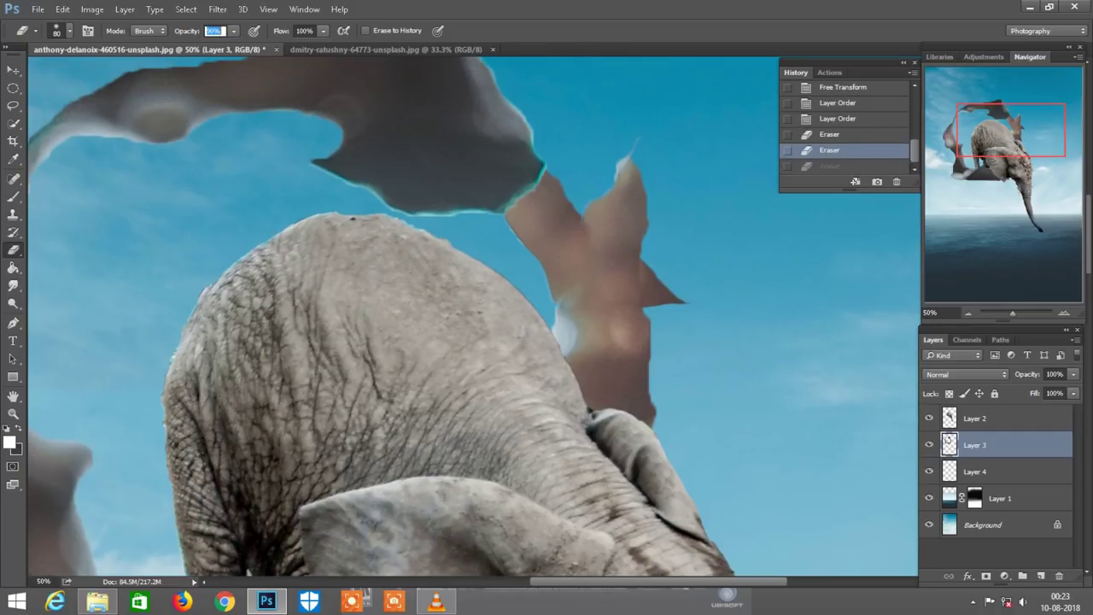
{"action": "right_click", "coordinate": [652, 146]}
{"action": "left_click", "coordinate": [758, 256]}
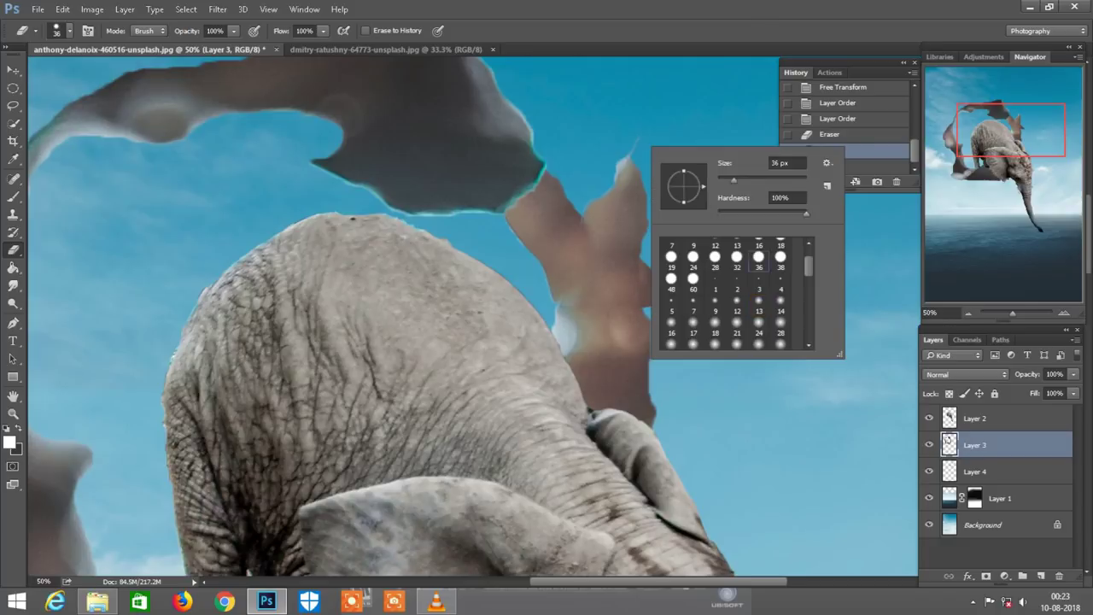
{"action": "key", "text": "Return"}
{"action": "left_click_drag", "start_coordinate": [631, 161], "coordinate": [632, 240]}
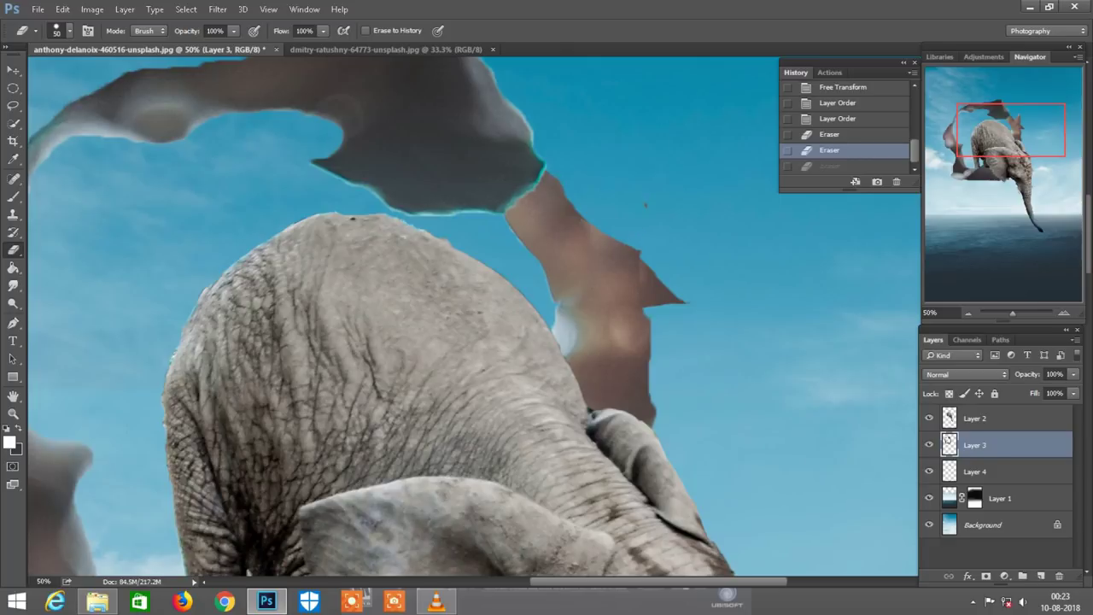
- Redo the undone stroke, then erase the brown patch's pointed tip on Layer 4
{"action": "key", "text": "ctrl+shift+z"}
{"action": "key", "text": "ctrl+minus"}
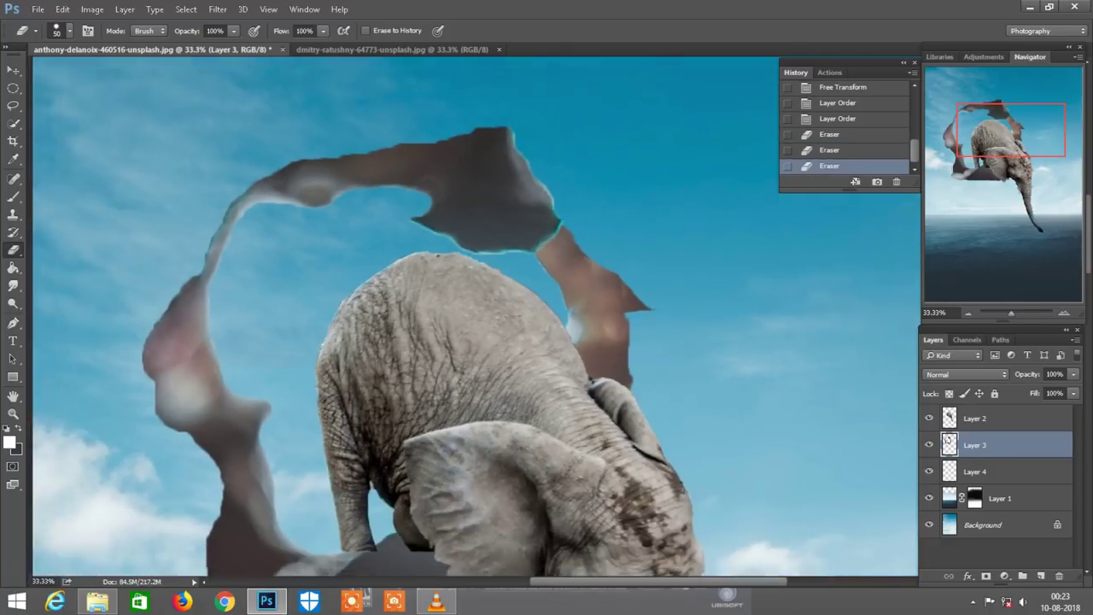
{"action": "scroll", "coordinate": [709, 410], "scroll_direction": "up", "scroll_amount": 1}
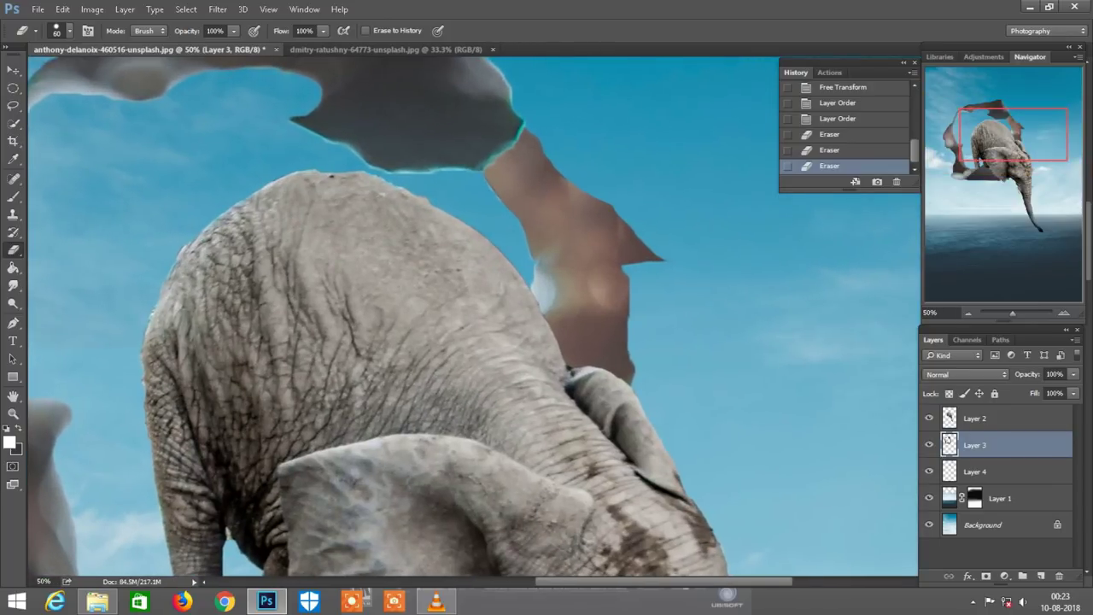
{"action": "key", "text": "alt+bracketleft"}
{"action": "mouse_move", "coordinate": [659, 256]}
{"action": "left_mouse_down"}
{"action": "mouse_move", "coordinate": [631, 249]}
{"action": "mouse_move", "coordinate": [641, 260]}
{"action": "left_mouse_up"}
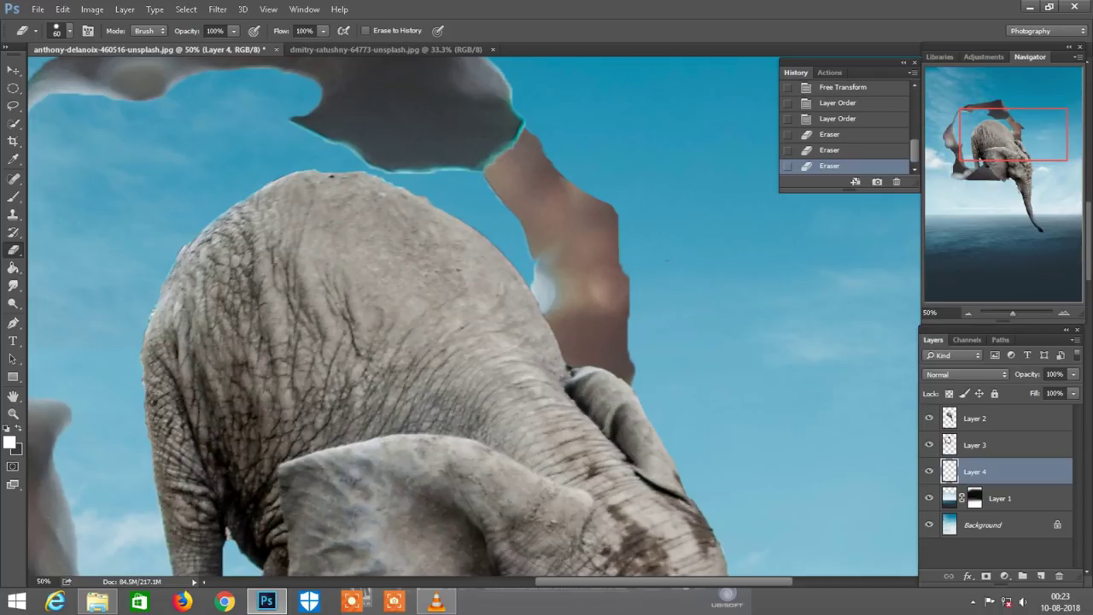
{"action": "key", "text": "ctrl+minus"}
{"action": "key", "text": "ctrl+minus"}
{"action": "key", "text": "ctrl+minus"}
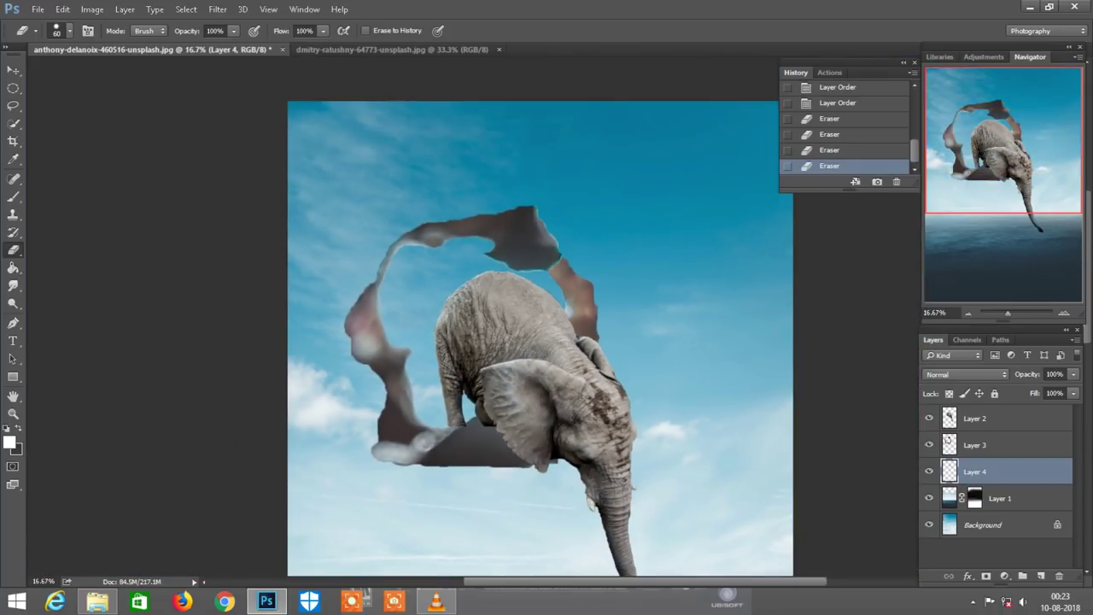
{"action": "key", "text": "ctrl+plus"}
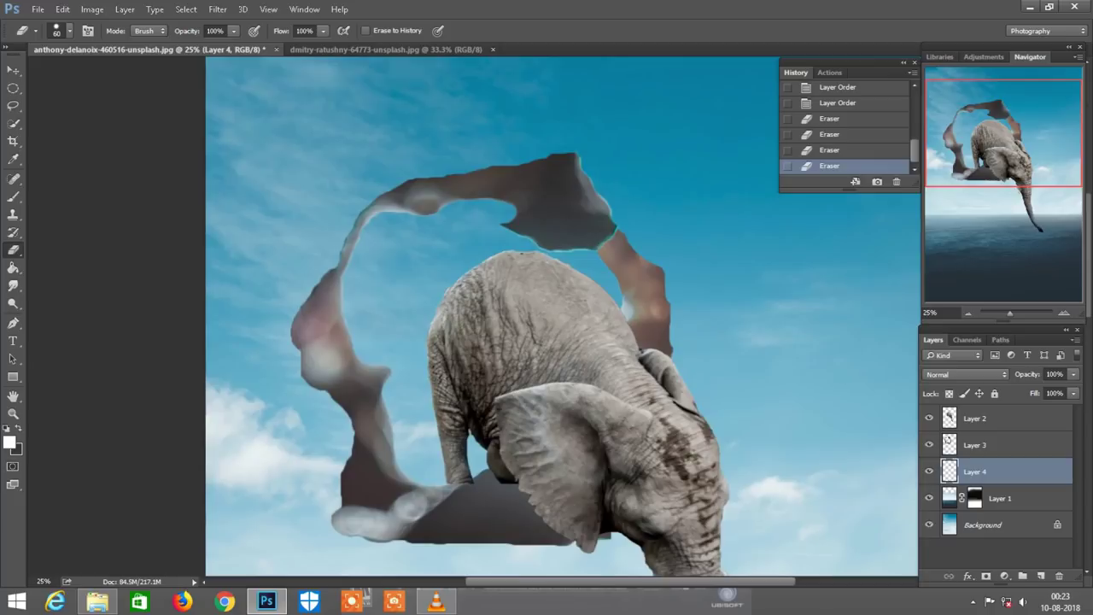
{"action": "key", "text": "ctrl+plus"}
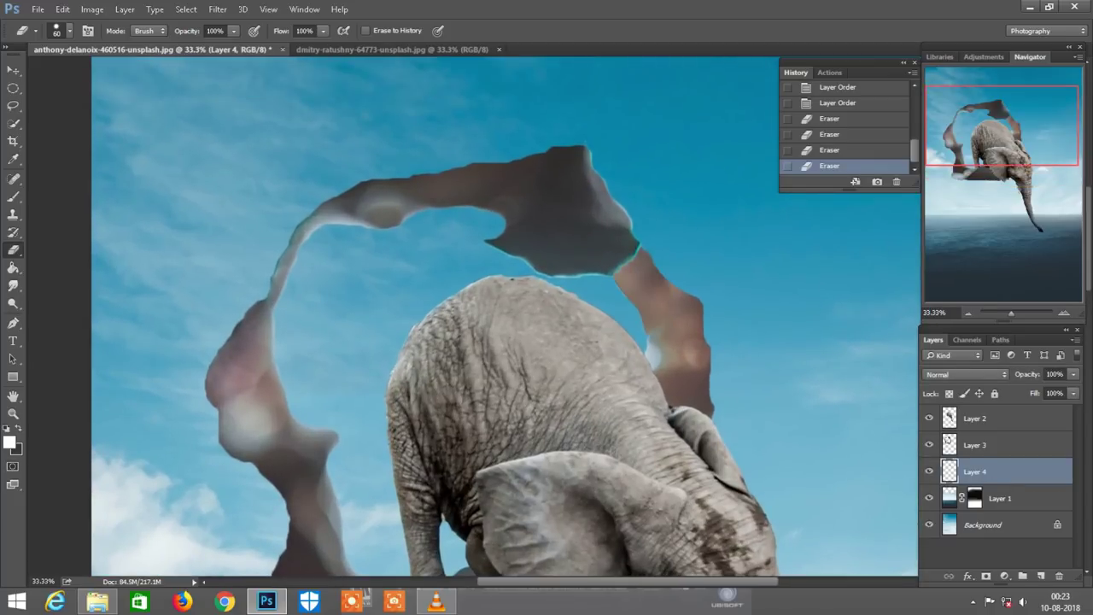
- Merge Layer 3 down into Layer 4
{"action": "left_click", "coordinate": [949, 442]}
{"action": "right_click", "coordinate": [949, 443]}
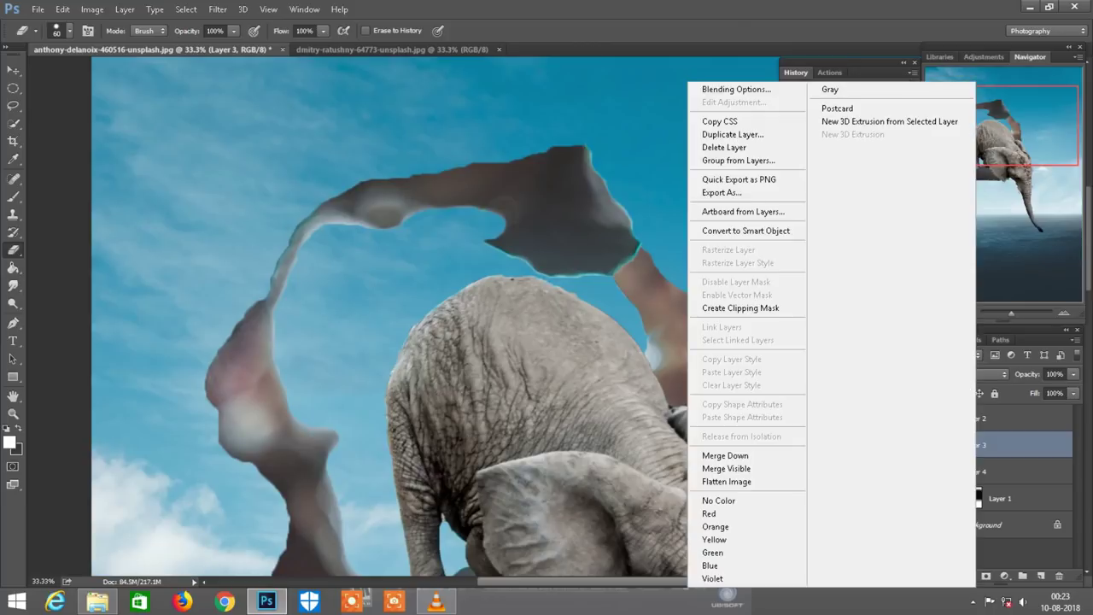
{"action": "left_click", "coordinate": [743, 456]}
- Close the dmitry-ratushny document and open the desert photo ferran-feixas-736093-unsplash.jpg
{"action": "scroll", "coordinate": [504, 316], "scroll_direction": "down", "scroll_amount": 2}
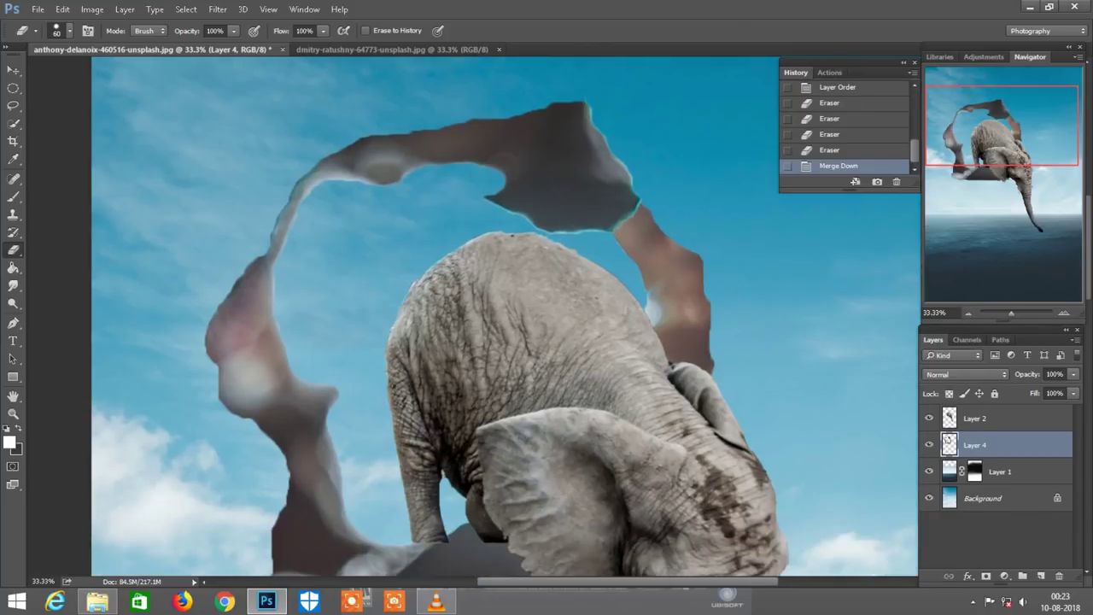
{"action": "key", "text": "v"}
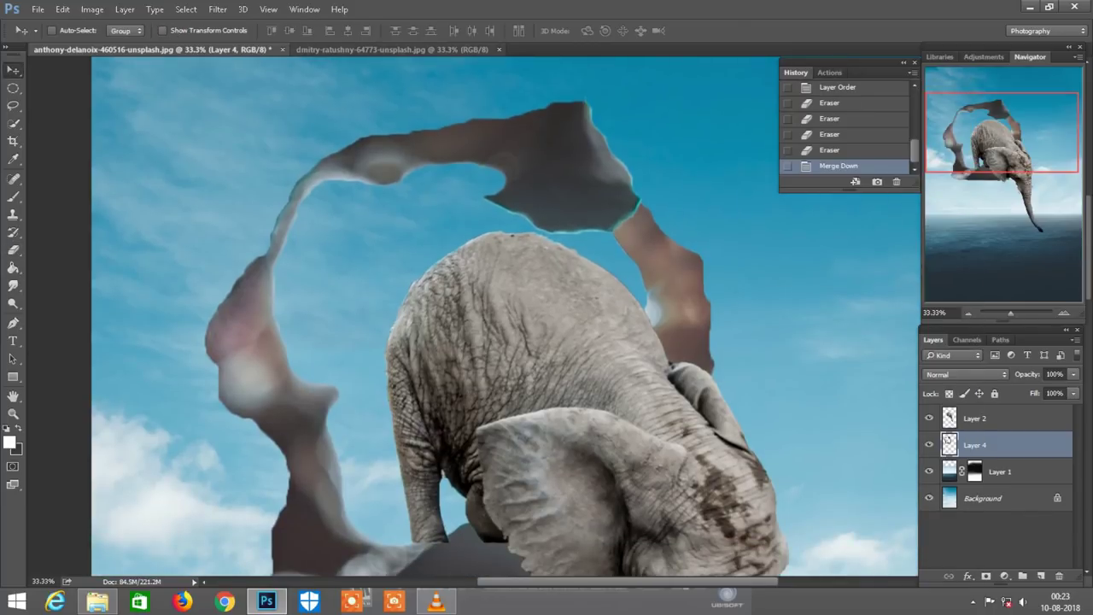
{"action": "left_click", "coordinate": [393, 49]}
{"action": "left_click", "coordinate": [498, 49]}
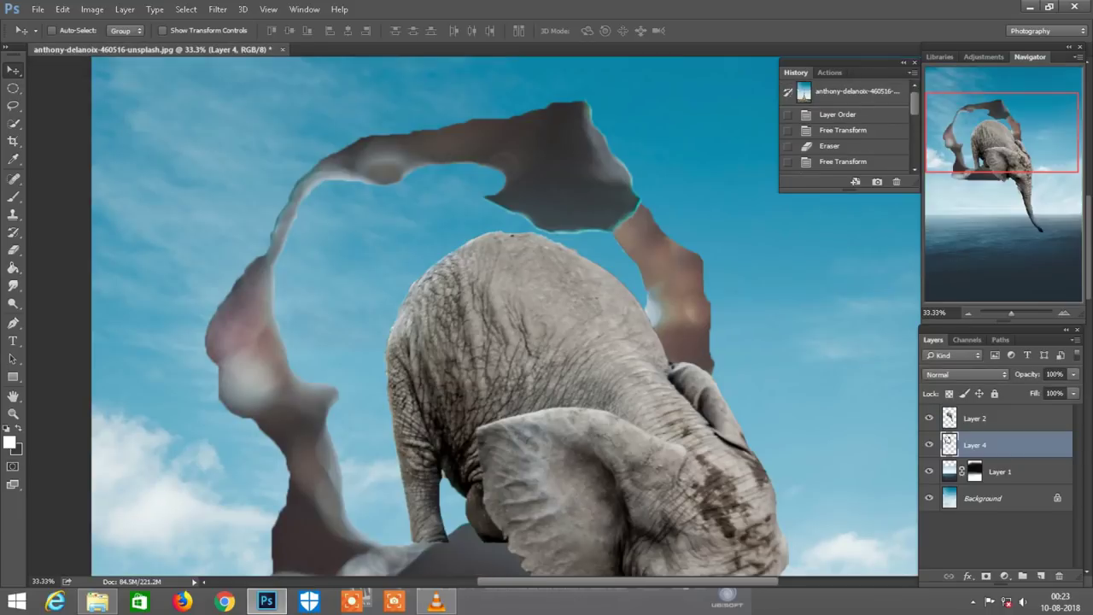
{"action": "left_click", "coordinate": [97, 601]}
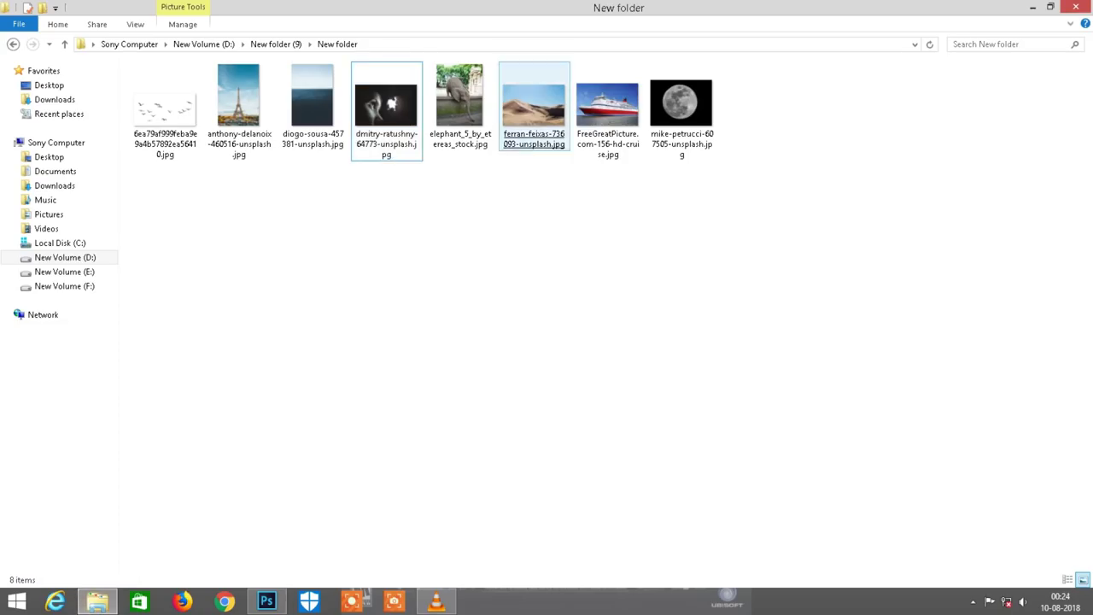
{"action": "mouse_move", "coordinate": [534, 107]}
{"action": "left_mouse_down"}
{"action": "mouse_move", "coordinate": [517, 218]}
{"action": "mouse_move", "coordinate": [658, 59]}
{"action": "left_mouse_up"}
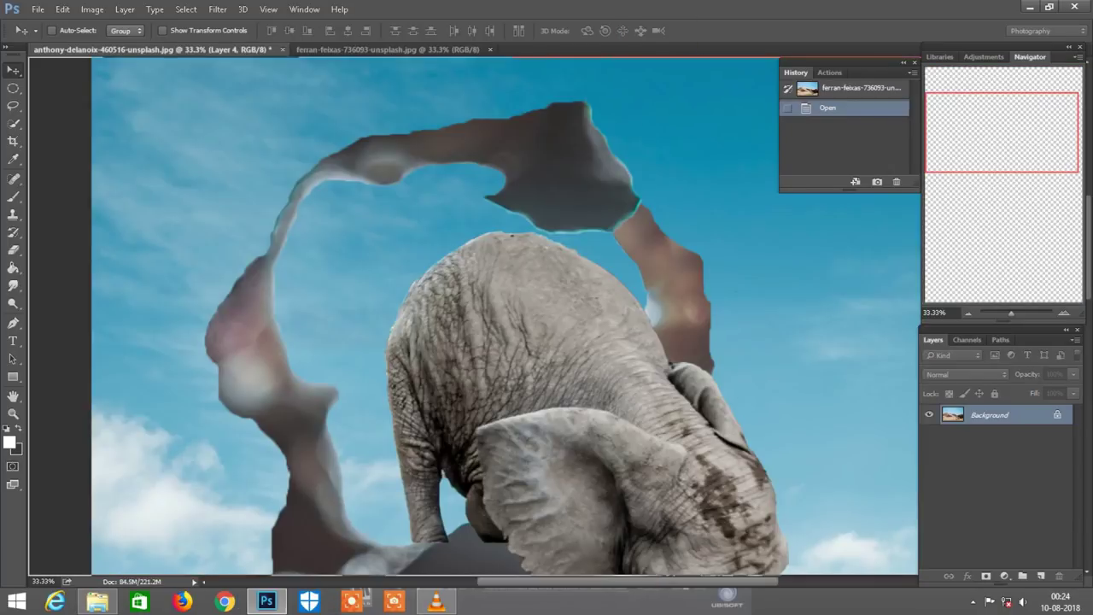
- Copy the desert image into the elephant composite, scale it to 67% and move it into the hole
{"action": "left_click_drag", "start_coordinate": [512, 299], "coordinate": [428, 325]}
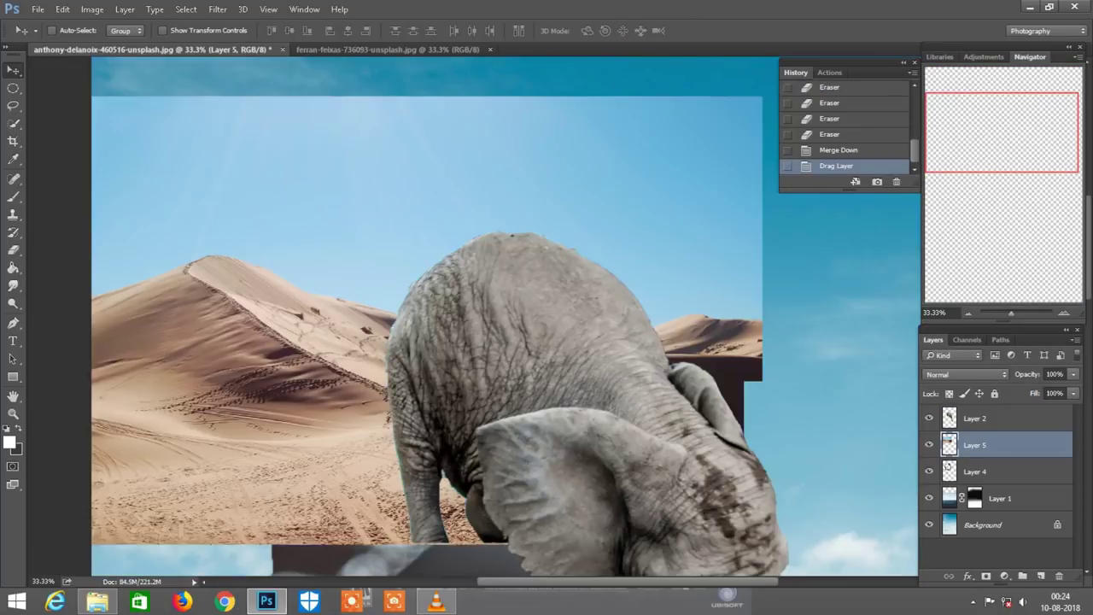
{"action": "key", "text": "ctrl+minus"}
{"action": "scroll", "coordinate": [555, 316], "scroll_direction": "left", "scroll_amount": 3}
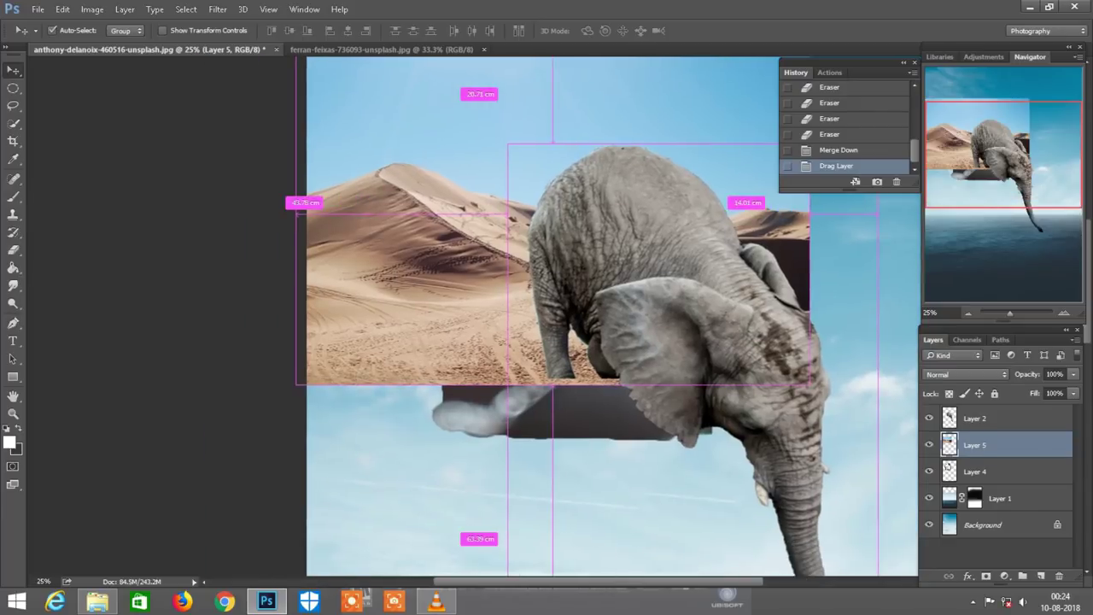
{"action": "key", "text": "ctrl+t"}
{"action": "key", "text": "ctrl+minus"}
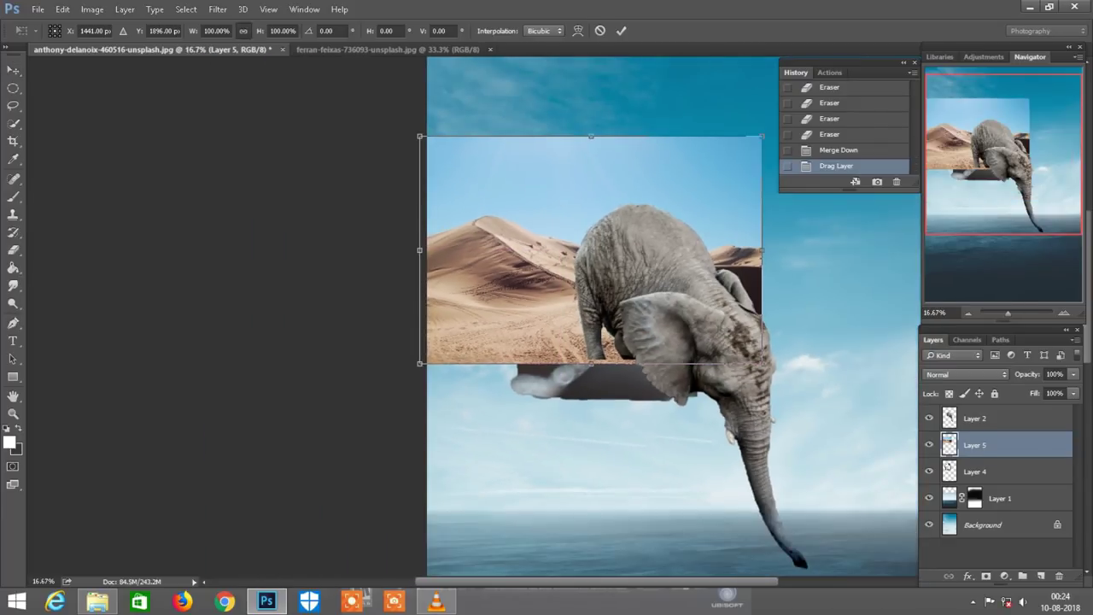
{"action": "key", "text": "Down"}
{"action": "key", "text": "Down"}
{"action": "key", "text": "Down"}
{"action": "key", "text": "Down"}
{"action": "key", "text": "Down"}
{"action": "key", "text": "Down"}
{"action": "key", "text": "ctrl+plus"}
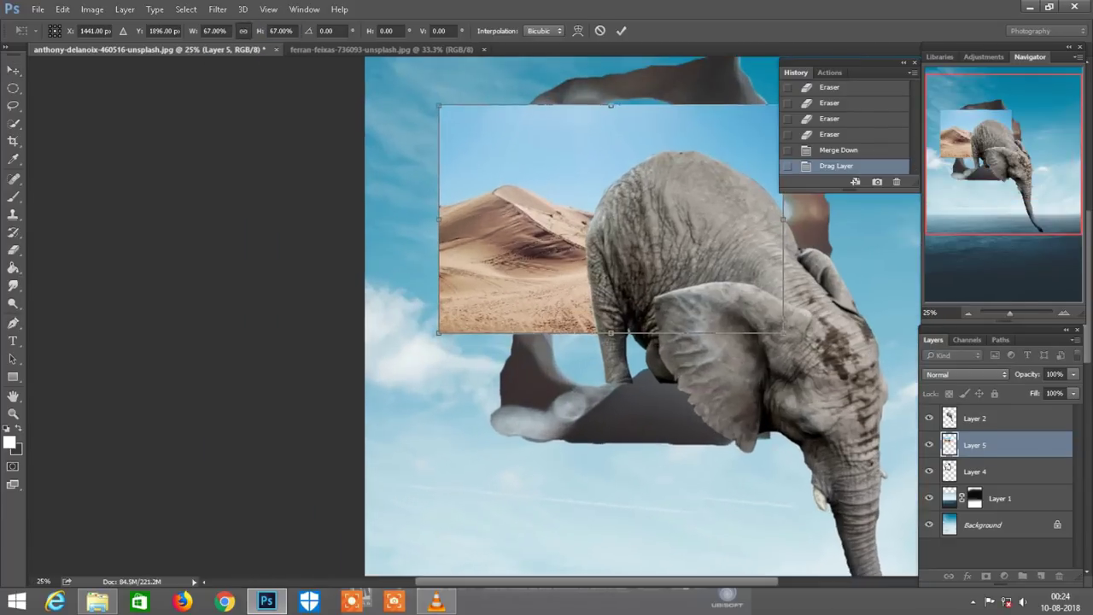
{"action": "scroll", "coordinate": [608, 321], "scroll_direction": "right", "scroll_amount": 3}
{"action": "left_click_drag", "start_coordinate": [583, 192], "coordinate": [653, 249]}
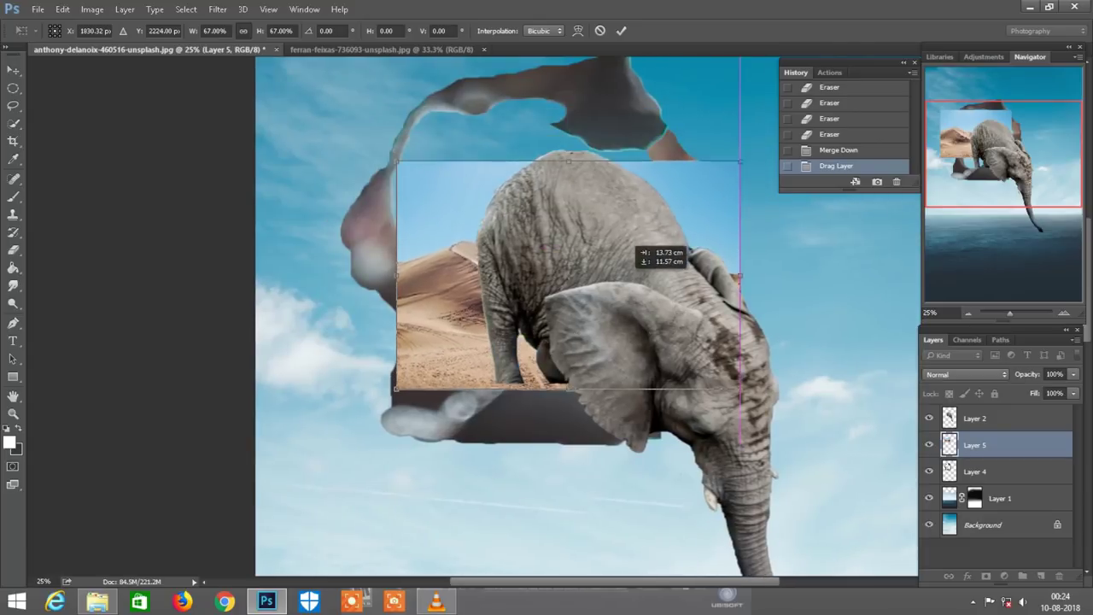
{"action": "key", "text": "Return"}
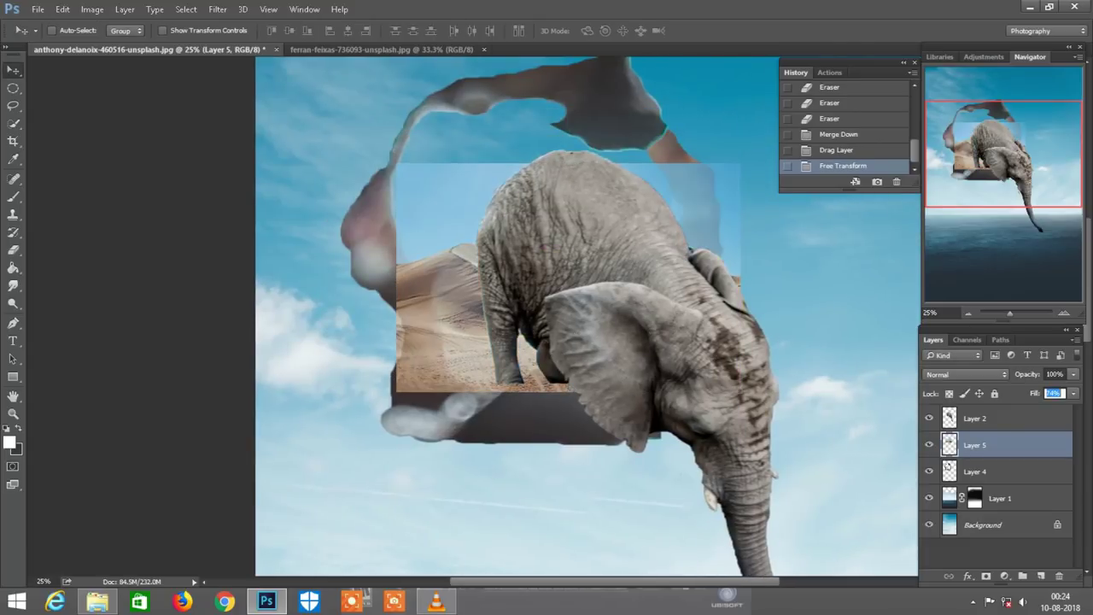
- Set the desert layer's fill to 63%
{"action": "key", "text": "shift+3"}
{"action": "key", "text": "shift+3"}
{"action": "key", "text": "shift+6"}
{"action": "key", "text": "shift+3"}
{"action": "scroll", "coordinate": [587, 317], "scroll_direction": "up", "scroll_amount": 1}
- Transform the desert layer upward and pull its bottom edge lower, then commit
{"action": "key", "text": "ctrl+t"}
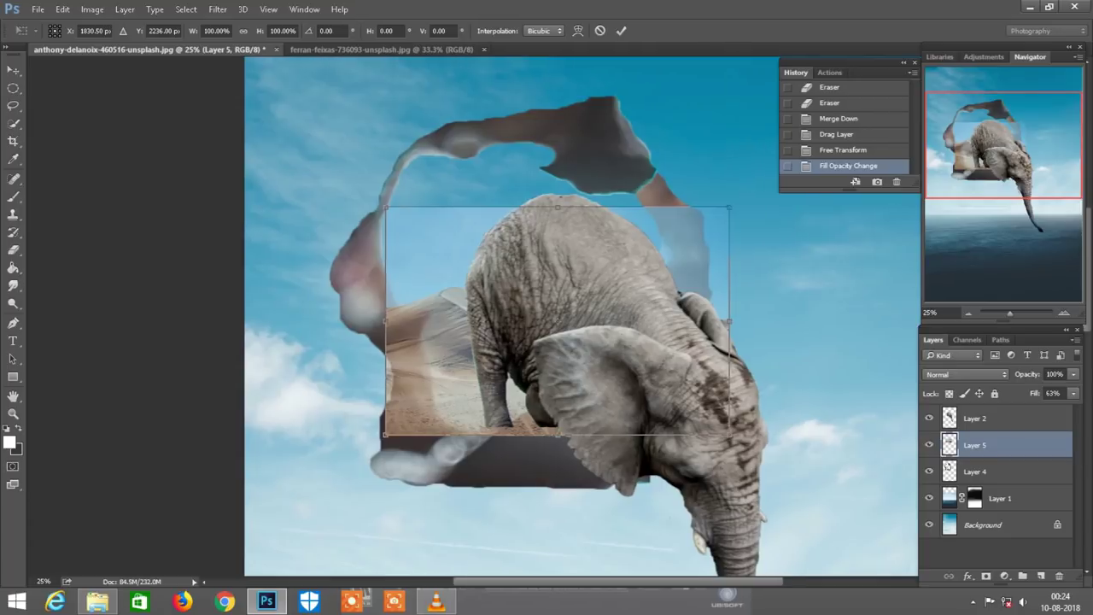
{"action": "scroll", "coordinate": [586, 316], "scroll_direction": "right", "scroll_amount": 2}
{"action": "left_click_drag", "start_coordinate": [697, 207], "coordinate": [722, 136]}
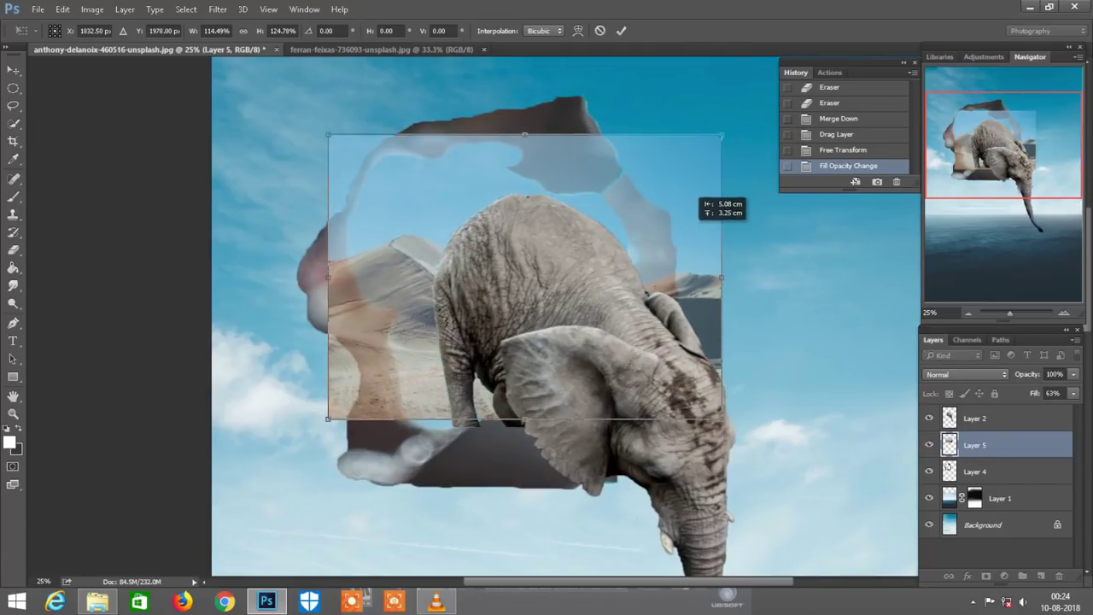
{"action": "scroll", "coordinate": [701, 205], "scroll_direction": "down", "scroll_amount": 1}
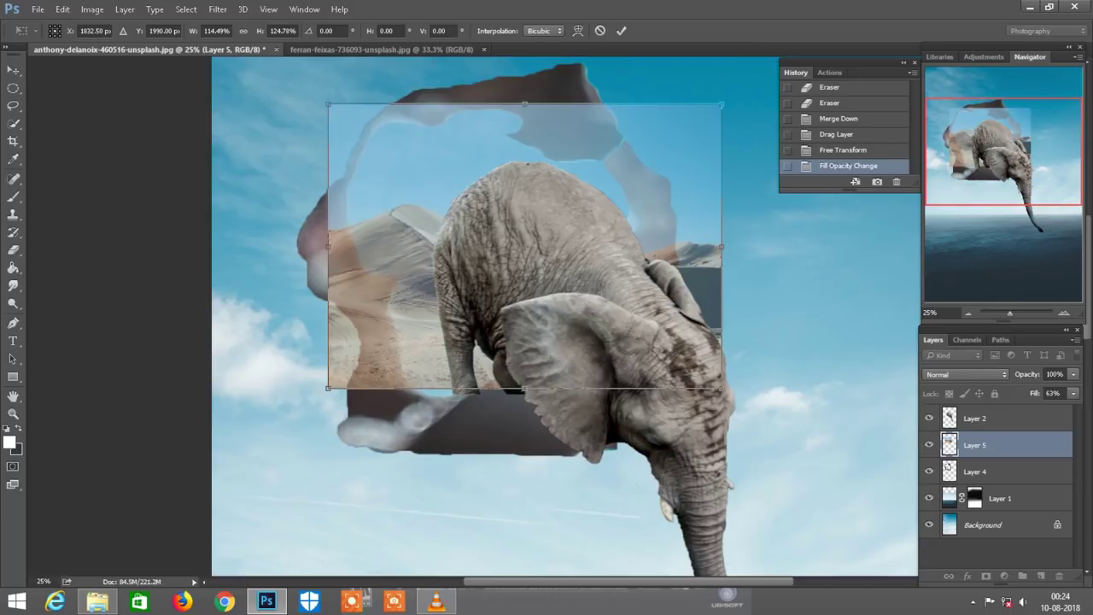
{"action": "left_click_drag", "start_coordinate": [524, 389], "coordinate": [525, 400]}
{"action": "key", "text": "Return"}
- Add a layer mask to Layer 5 and set its fill to 40%
{"action": "scroll", "coordinate": [524, 400], "scroll_direction": "left", "scroll_amount": 1}
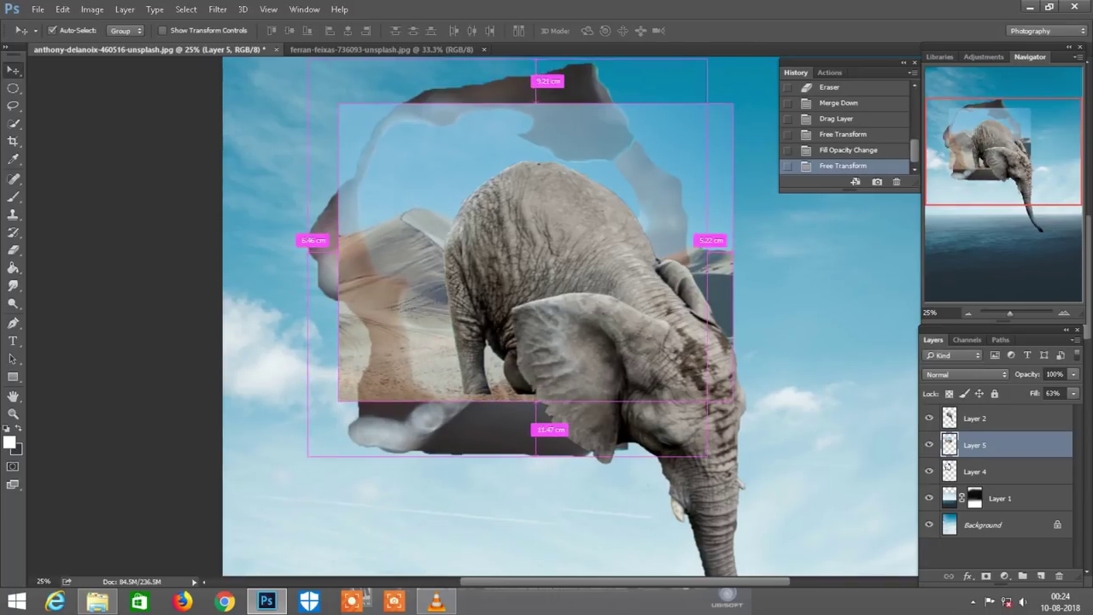
{"action": "key", "text": "ctrl+plus"}
{"action": "left_click", "coordinate": [986, 576]}
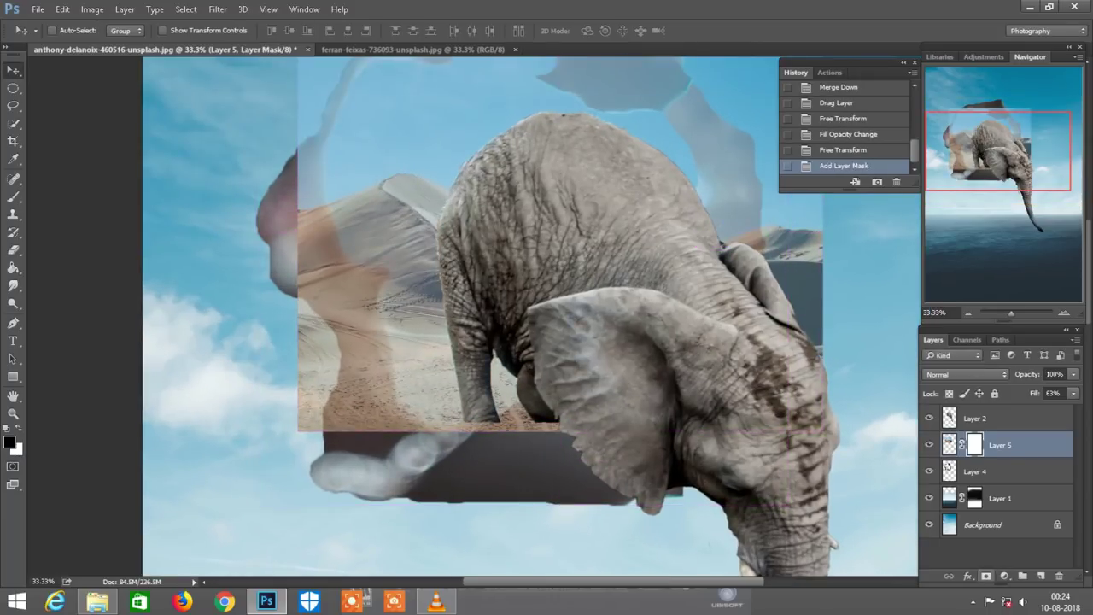
{"action": "scroll", "coordinate": [530, 316], "scroll_direction": "left", "scroll_amount": 3}
{"action": "left_click", "coordinate": [1054, 393]}
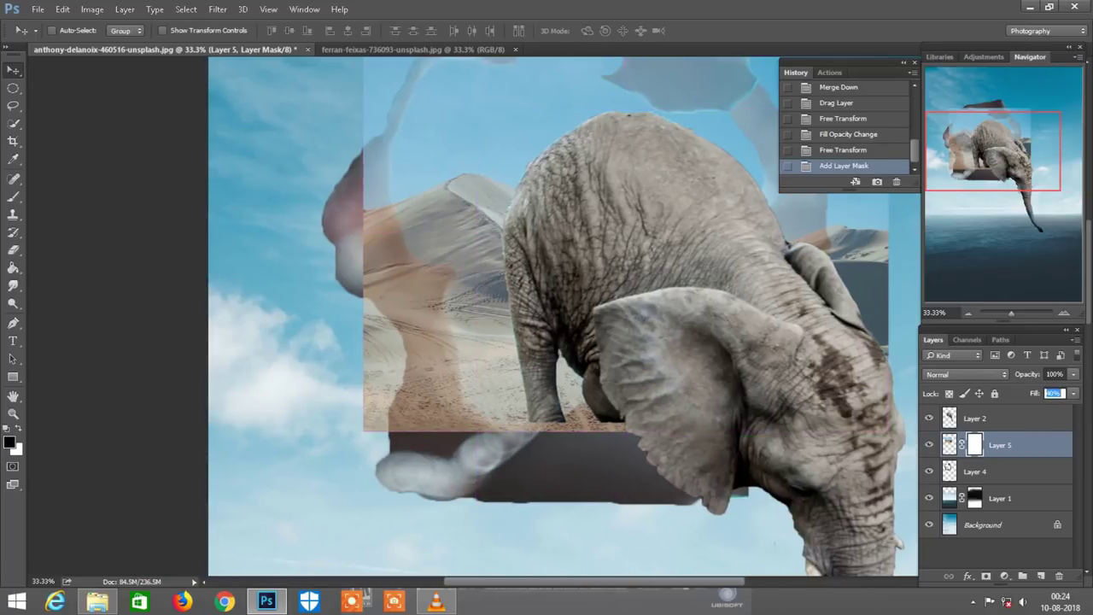
{"action": "type", "text": "40"}
{"action": "key", "text": "Return"}
- Set up a small soft brush at 100% opacity for painting the mask
{"action": "key", "text": "b"}
{"action": "scroll", "coordinate": [562, 317], "scroll_direction": "down", "scroll_amount": 2}
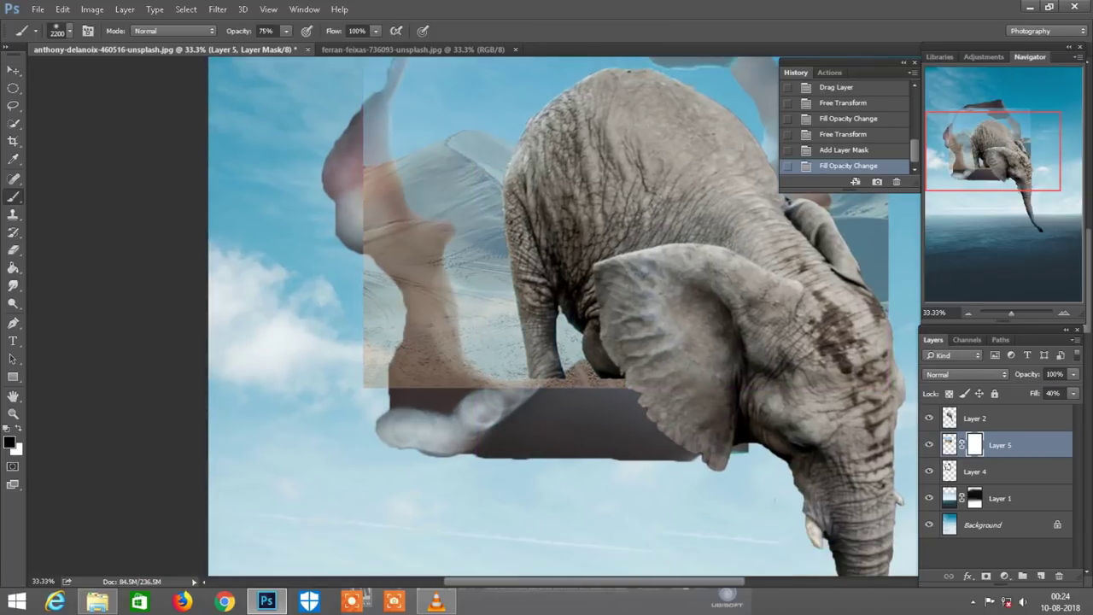
{"action": "key", "text": "bracketleft"}
{"action": "right_click", "coordinate": [672, 233]}
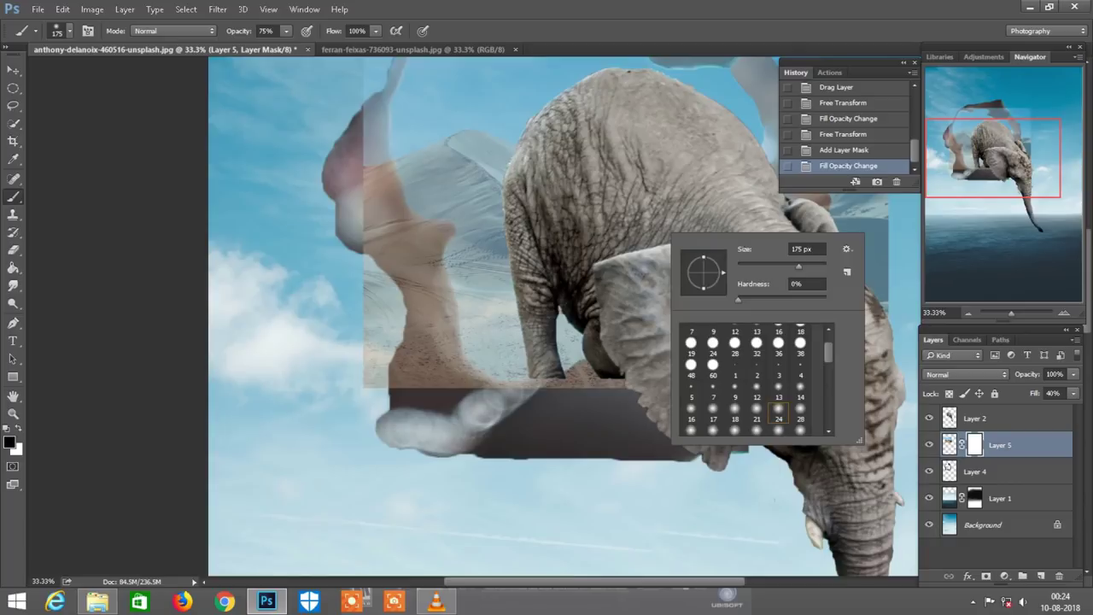
{"action": "double_click", "coordinate": [779, 410]}
{"action": "key", "text": "0"}
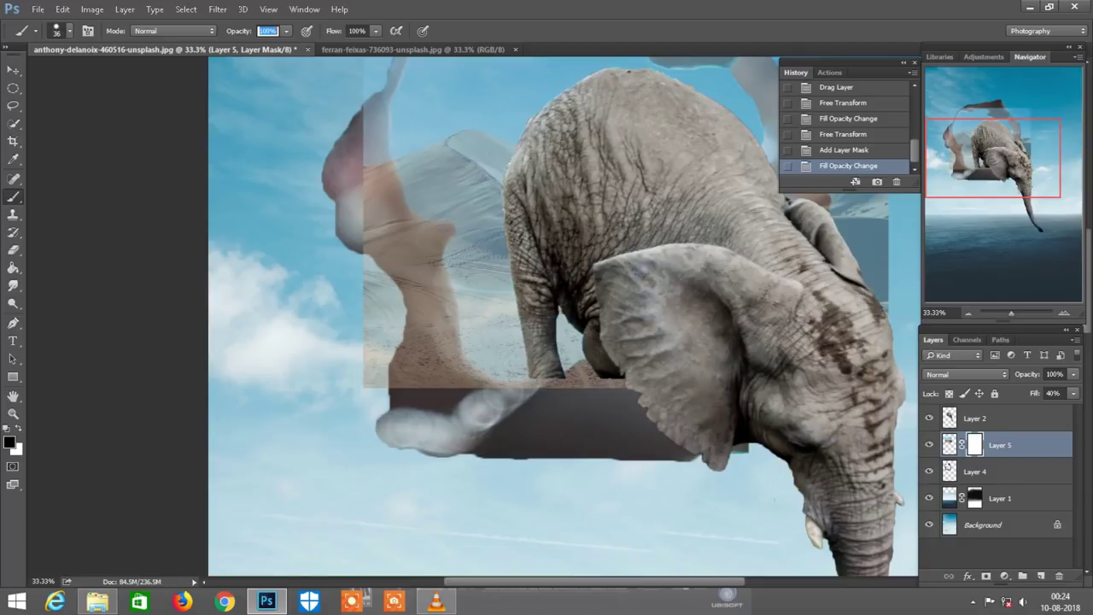
{"action": "scroll", "coordinate": [557, 474], "scroll_direction": "up", "scroll_amount": 1}
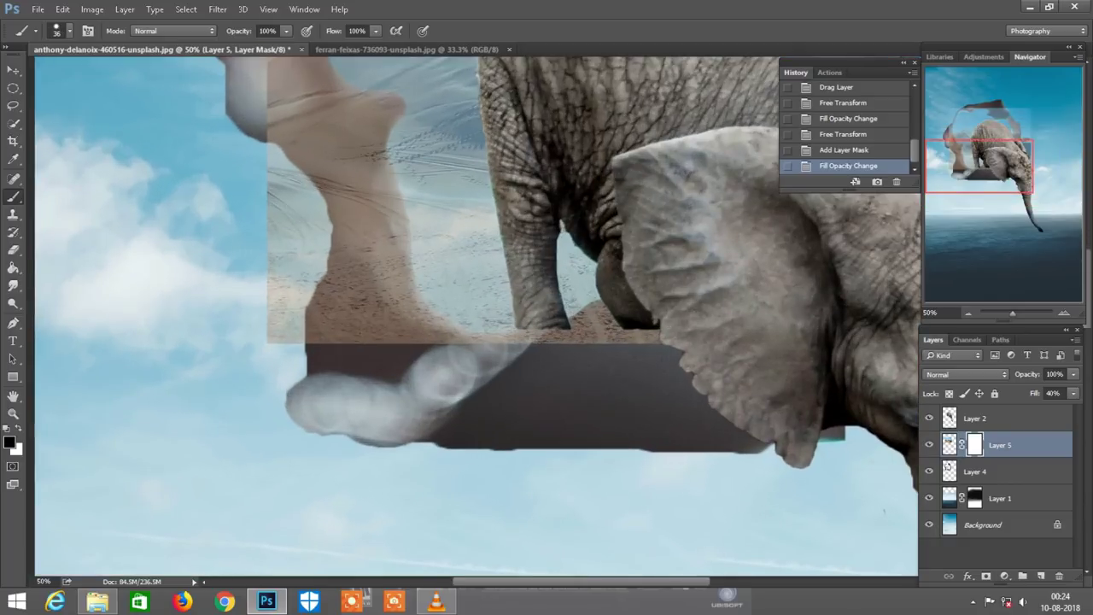
{"action": "key", "text": "bracketright"}
- Paint the mask to hide desert along and beyond the hole's left and lower edges
{"action": "left_click_drag", "start_coordinate": [590, 338], "coordinate": [538, 337]}
{"action": "mouse_move", "coordinate": [470, 340]}
{"action": "left_mouse_down"}
{"action": "mouse_move", "coordinate": [402, 331]}
{"action": "mouse_move", "coordinate": [299, 128]}
{"action": "mouse_move", "coordinate": [350, 324]}
{"action": "mouse_move", "coordinate": [291, 324]}
{"action": "left_mouse_up"}
{"action": "left_click_drag", "start_coordinate": [281, 94], "coordinate": [281, 307]}
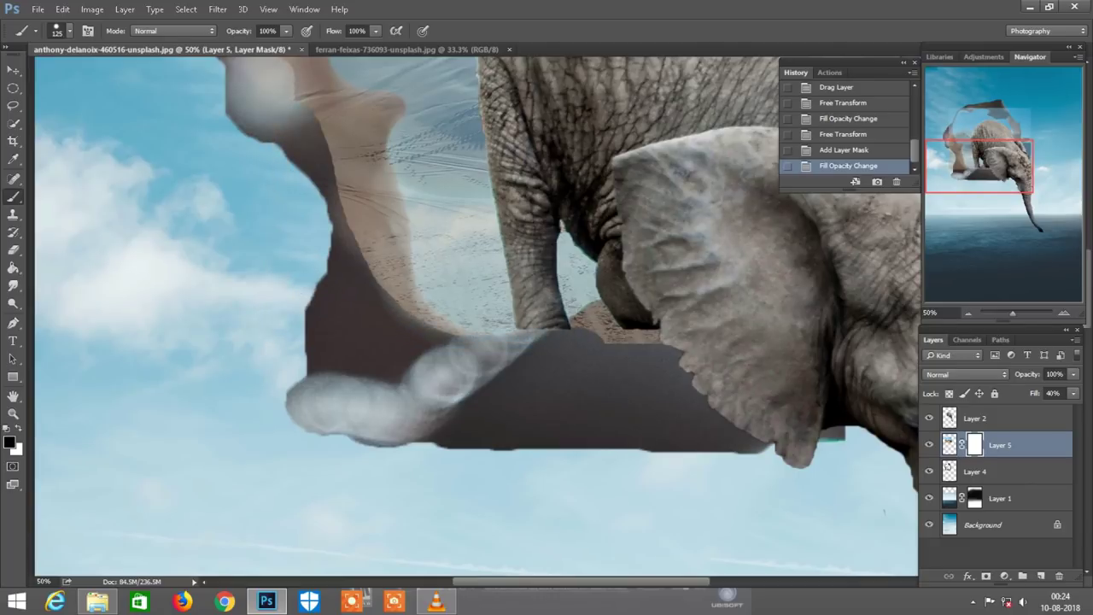
{"action": "scroll", "coordinate": [282, 307], "scroll_direction": "up", "scroll_amount": 3}
{"action": "mouse_move", "coordinate": [333, 200]}
{"action": "left_mouse_down"}
{"action": "mouse_move", "coordinate": [376, 234]}
{"action": "mouse_move", "coordinate": [384, 329]}
{"action": "mouse_move", "coordinate": [414, 401]}
{"action": "left_mouse_up"}
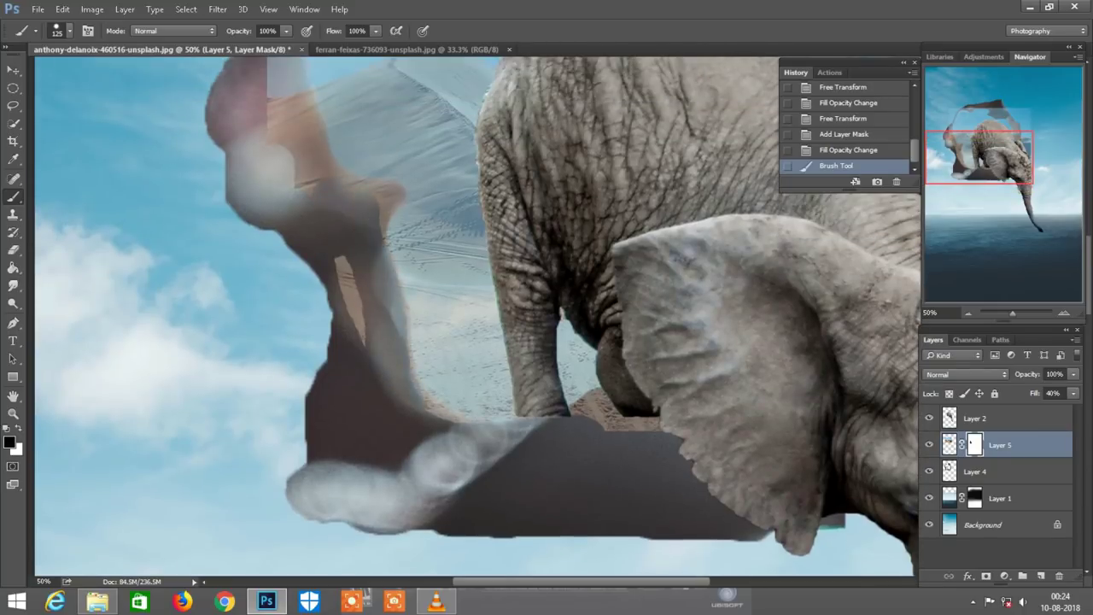
{"action": "left_click_drag", "start_coordinate": [350, 256], "coordinate": [363, 346]}
{"action": "scroll", "coordinate": [363, 346], "scroll_direction": "up", "scroll_amount": 3}
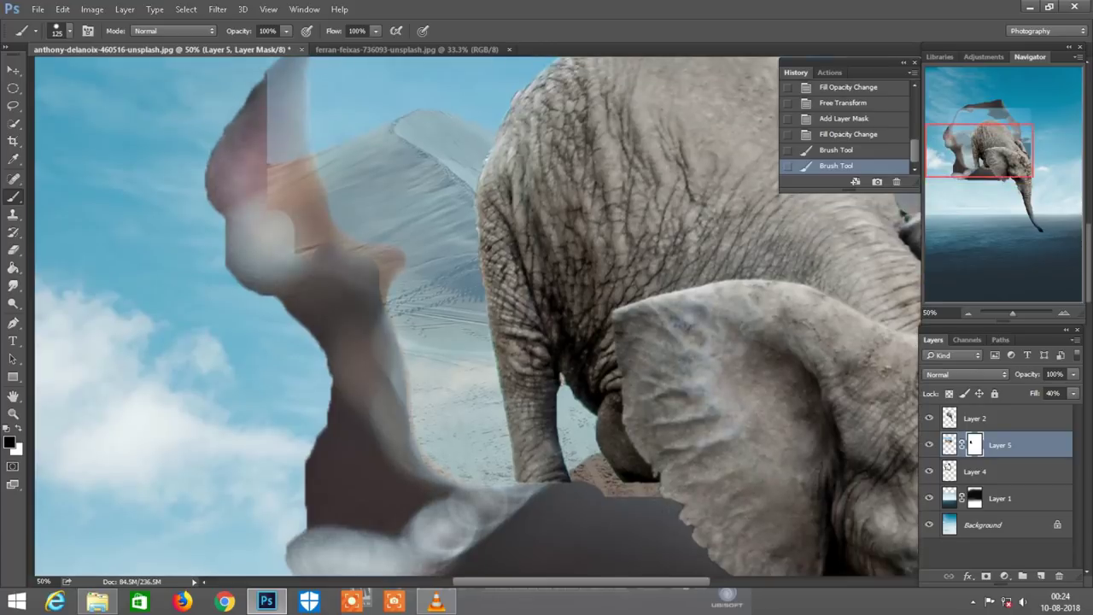
{"action": "mouse_move", "coordinate": [291, 248]}
{"action": "left_mouse_down"}
{"action": "mouse_move", "coordinate": [274, 73]}
{"action": "mouse_move", "coordinate": [310, 227]}
{"action": "left_mouse_up"}
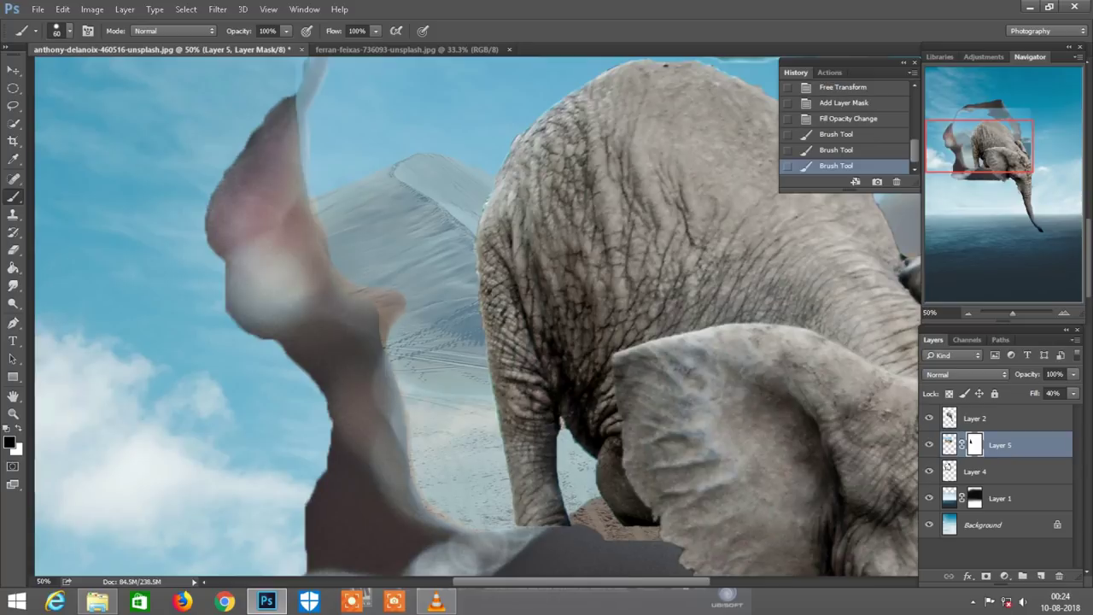
{"action": "left_click_drag", "start_coordinate": [385, 316], "coordinate": [385, 346]}
- Mask out desert along the hole's upper-left, top and left edges
{"action": "scroll", "coordinate": [341, 222], "scroll_direction": "up", "scroll_amount": 5}
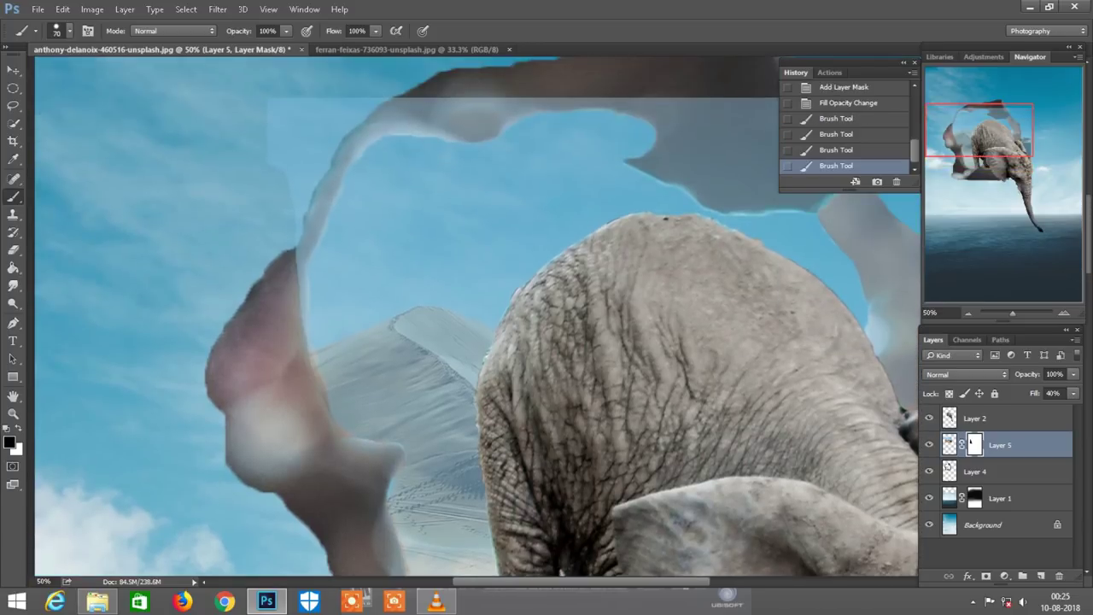
{"action": "key", "text": "bracketright"}
{"action": "key", "text": "bracketright"}
{"action": "key", "text": "bracketright"}
{"action": "left_click_drag", "start_coordinate": [297, 134], "coordinate": [284, 116]}
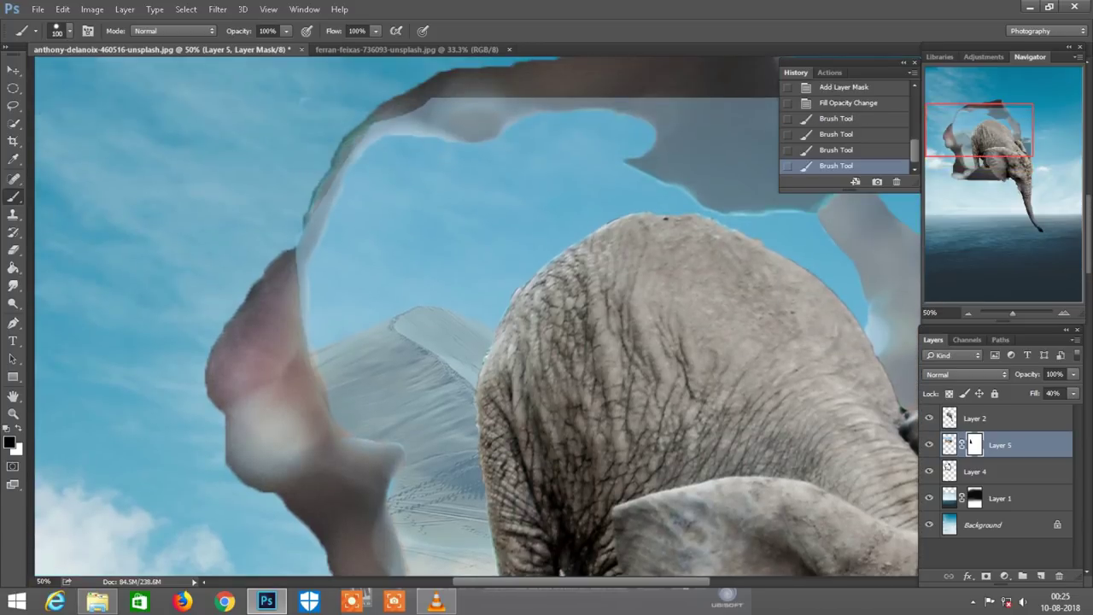
{"action": "left_click_drag", "start_coordinate": [372, 126], "coordinate": [401, 120]}
{"action": "left_click_drag", "start_coordinate": [333, 184], "coordinate": [302, 261]}
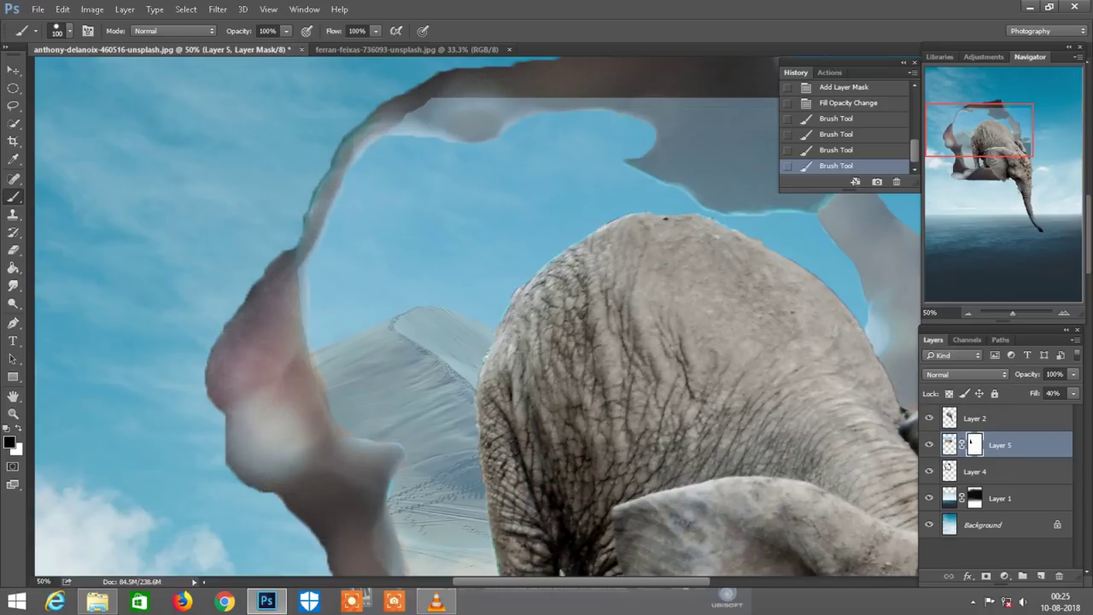
{"action": "scroll", "coordinate": [474, 321], "scroll_direction": "right", "scroll_amount": 2}
{"action": "scroll", "coordinate": [474, 320], "scroll_direction": "right", "scroll_amount": 1}
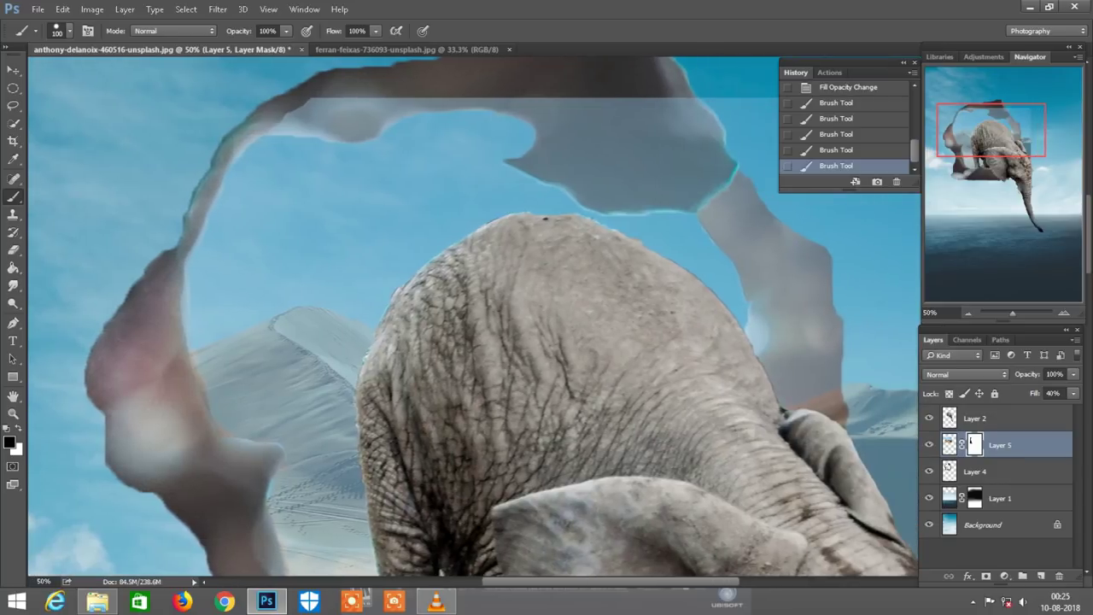
- With a larger brush, hide desert over the upper-right edge and past the right side
{"action": "key", "text": "bracketright"}
{"action": "mouse_move", "coordinate": [640, 106]}
{"action": "left_mouse_down"}
{"action": "mouse_move", "coordinate": [726, 145]}
{"action": "mouse_move", "coordinate": [722, 179]}
{"action": "mouse_move", "coordinate": [590, 128]}
{"action": "left_mouse_up"}
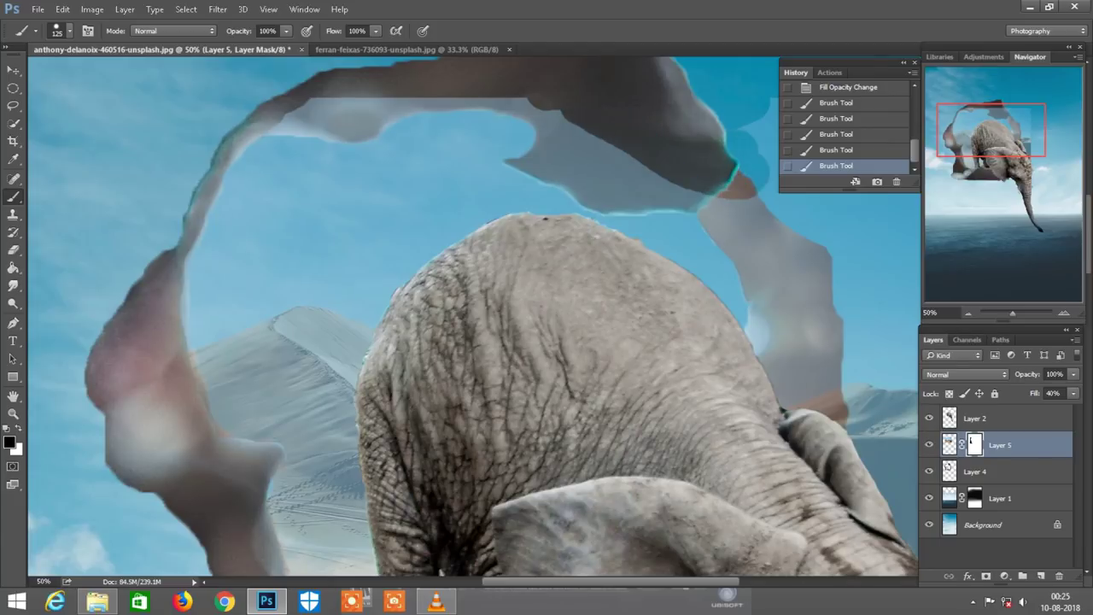
{"action": "mouse_move", "coordinate": [512, 104]}
{"action": "left_mouse_down"}
{"action": "mouse_move", "coordinate": [556, 118]}
{"action": "mouse_move", "coordinate": [419, 101]}
{"action": "mouse_move", "coordinate": [303, 118]}
{"action": "mouse_move", "coordinate": [482, 105]}
{"action": "left_mouse_up"}
{"action": "left_click_drag", "start_coordinate": [598, 256], "coordinate": [490, 256]}
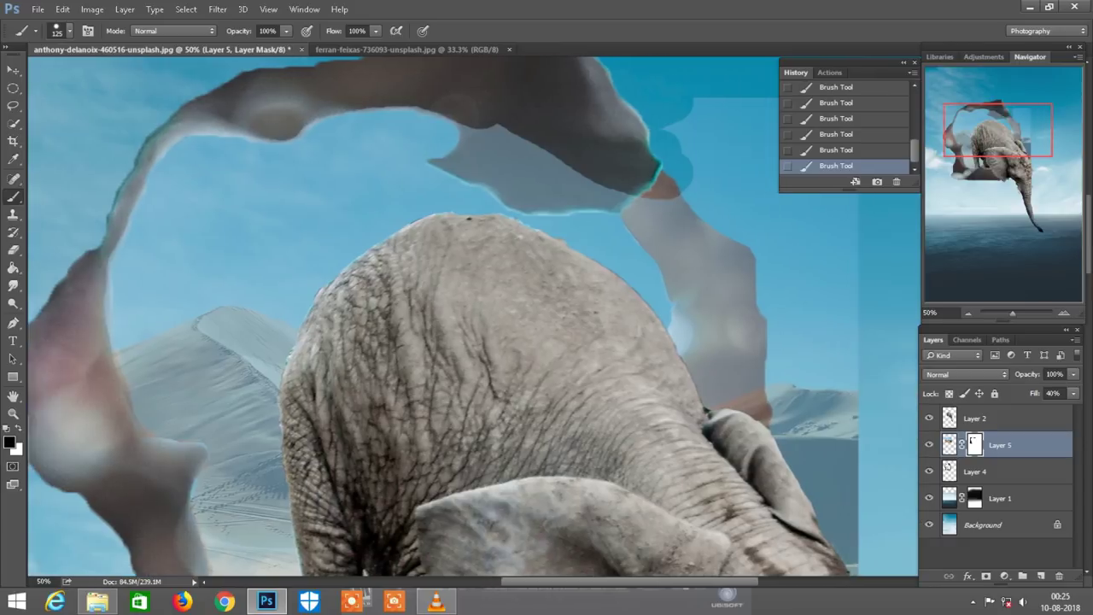
{"action": "key", "text": "bracketright"}
{"action": "mouse_move", "coordinate": [683, 137]}
{"action": "left_mouse_down"}
{"action": "mouse_move", "coordinate": [751, 222]}
{"action": "mouse_move", "coordinate": [778, 282]}
{"action": "mouse_move", "coordinate": [662, 154]}
{"action": "left_mouse_up"}
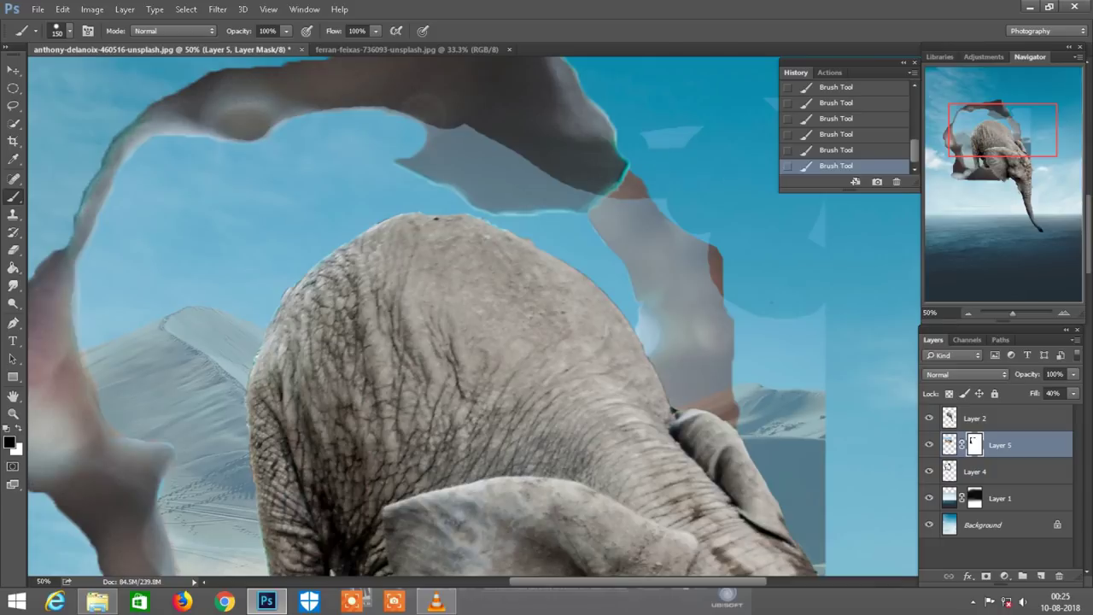
{"action": "left_click_drag", "start_coordinate": [820, 231], "coordinate": [683, 136]}
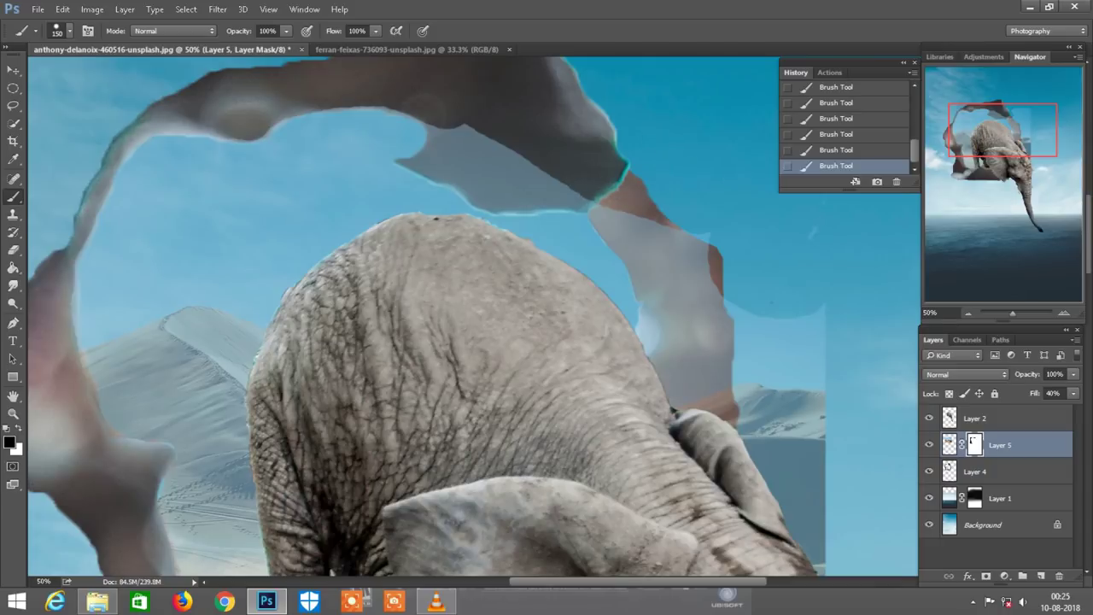
{"action": "scroll", "coordinate": [472, 317], "scroll_direction": "down", "scroll_amount": 2}
- Hide desert over the torn top flap and to the right of the torn edge
{"action": "key", "text": "bracketleft"}
{"action": "key", "text": "bracketleft"}
{"action": "mouse_move", "coordinate": [496, 101]}
{"action": "left_mouse_down"}
{"action": "mouse_move", "coordinate": [440, 107]}
{"action": "mouse_move", "coordinate": [448, 137]}
{"action": "mouse_move", "coordinate": [491, 162]}
{"action": "mouse_move", "coordinate": [594, 171]}
{"action": "left_mouse_up"}
{"action": "mouse_move", "coordinate": [547, 141]}
{"action": "left_mouse_down"}
{"action": "mouse_move", "coordinate": [483, 124]}
{"action": "mouse_move", "coordinate": [413, 131]}
{"action": "left_mouse_up"}
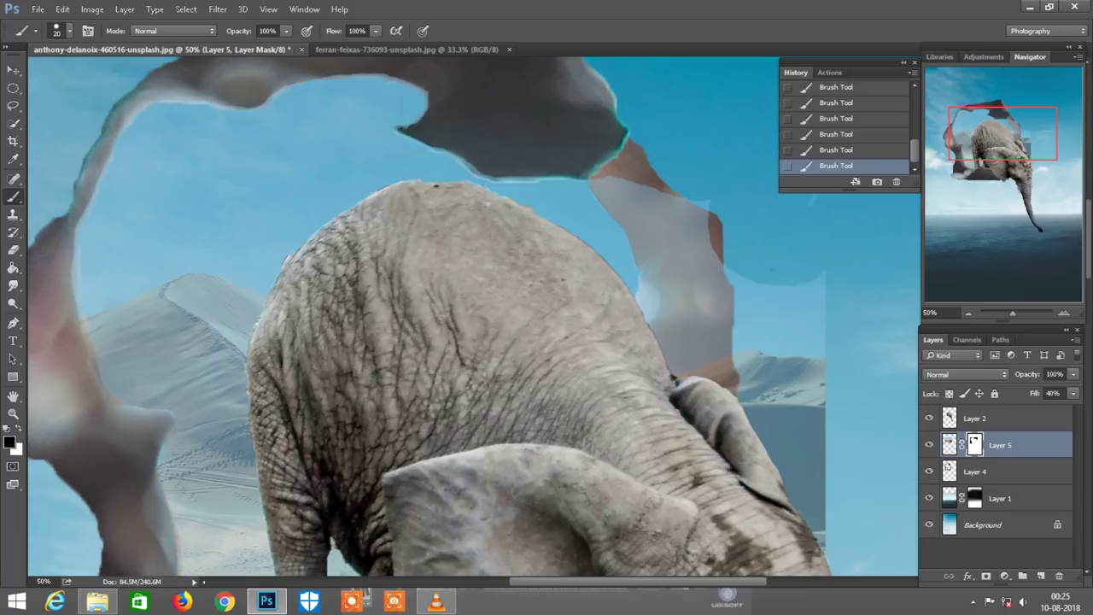
{"action": "left_click_drag", "start_coordinate": [470, 342], "coordinate": [414, 288]}
{"action": "key", "text": "bracketright"}
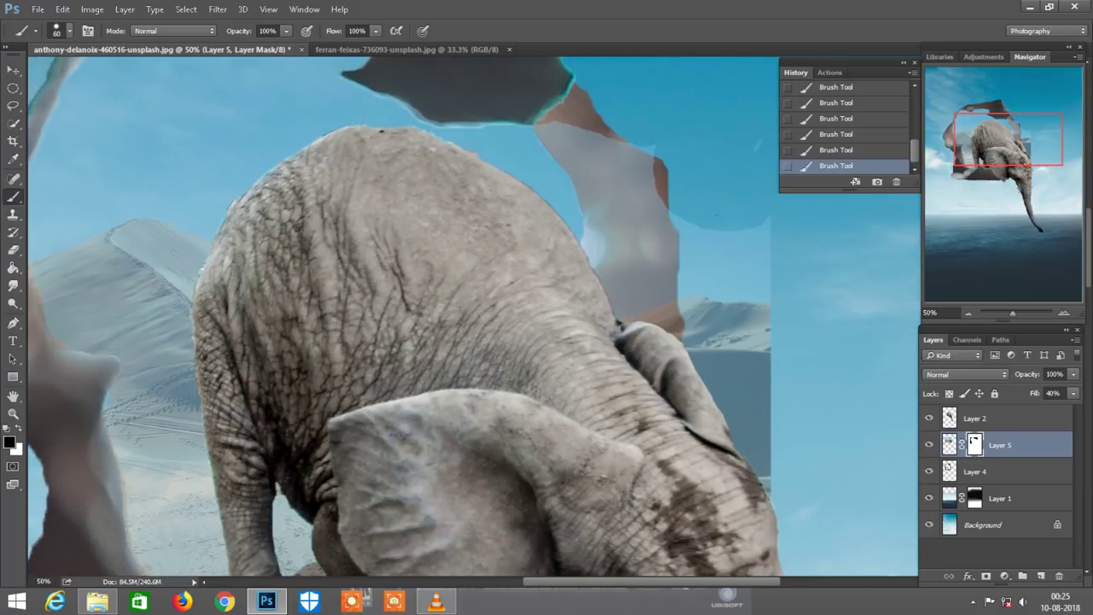
{"action": "mouse_move", "coordinate": [762, 223]}
{"action": "left_mouse_down"}
{"action": "mouse_move", "coordinate": [709, 248]}
{"action": "mouse_move", "coordinate": [659, 162]}
{"action": "mouse_move", "coordinate": [557, 132]}
{"action": "mouse_move", "coordinate": [595, 193]}
{"action": "mouse_move", "coordinate": [599, 266]}
{"action": "mouse_move", "coordinate": [683, 316]}
{"action": "mouse_move", "coordinate": [743, 393]}
{"action": "mouse_move", "coordinate": [720, 289]}
{"action": "mouse_move", "coordinate": [641, 188]}
{"action": "mouse_move", "coordinate": [615, 209]}
{"action": "mouse_move", "coordinate": [632, 311]}
{"action": "mouse_move", "coordinate": [647, 308]}
{"action": "left_mouse_up"}
{"action": "key", "text": "bracketright"}
{"action": "key", "text": "bracketright"}
{"action": "key", "text": "bracketright"}
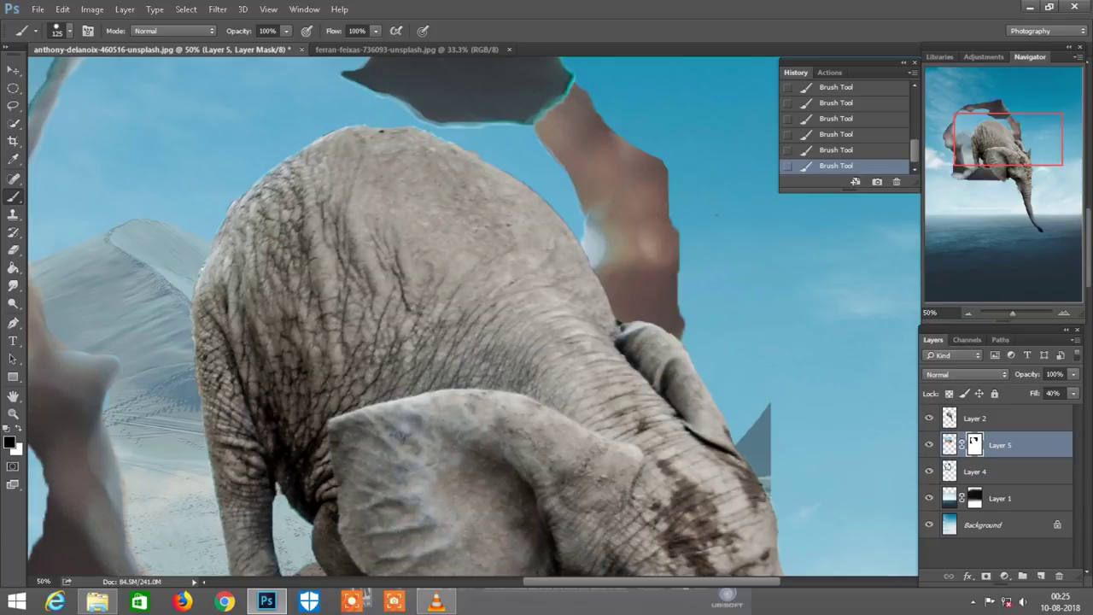
{"action": "key", "text": "ctrl+minus"}
{"action": "scroll", "coordinate": [474, 316], "scroll_direction": "down", "scroll_amount": 1}
{"action": "key", "text": "bracketright"}
{"action": "key", "text": "bracketright"}
{"action": "key", "text": "bracketright"}
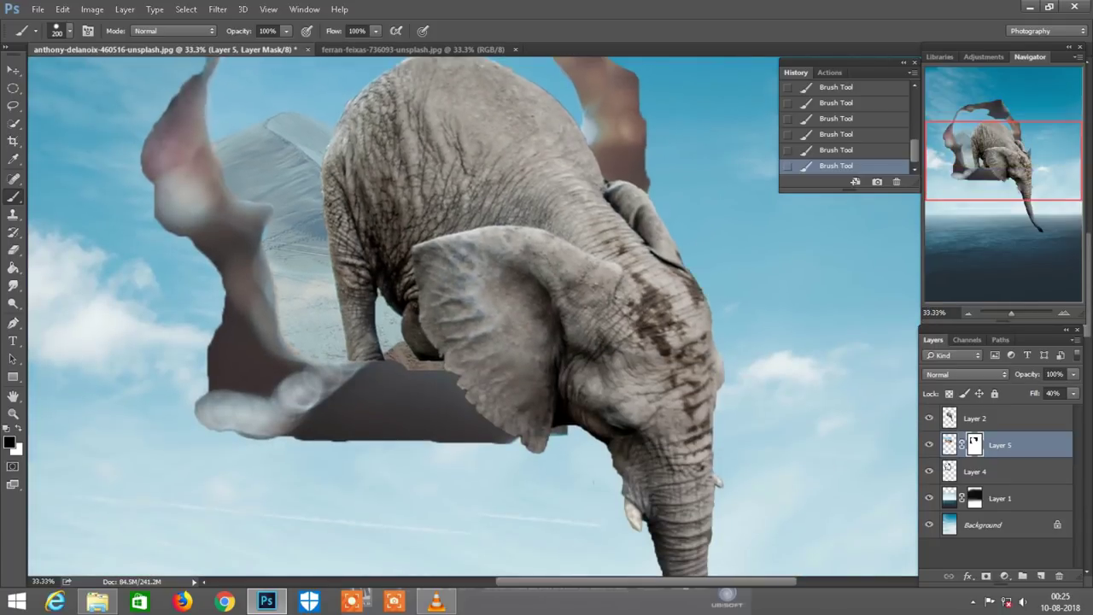
- Mask desert past the hole's bottom edge and set Layer 5 fill to 100%
{"action": "scroll", "coordinate": [129, 543], "scroll_direction": "up", "scroll_amount": 1}
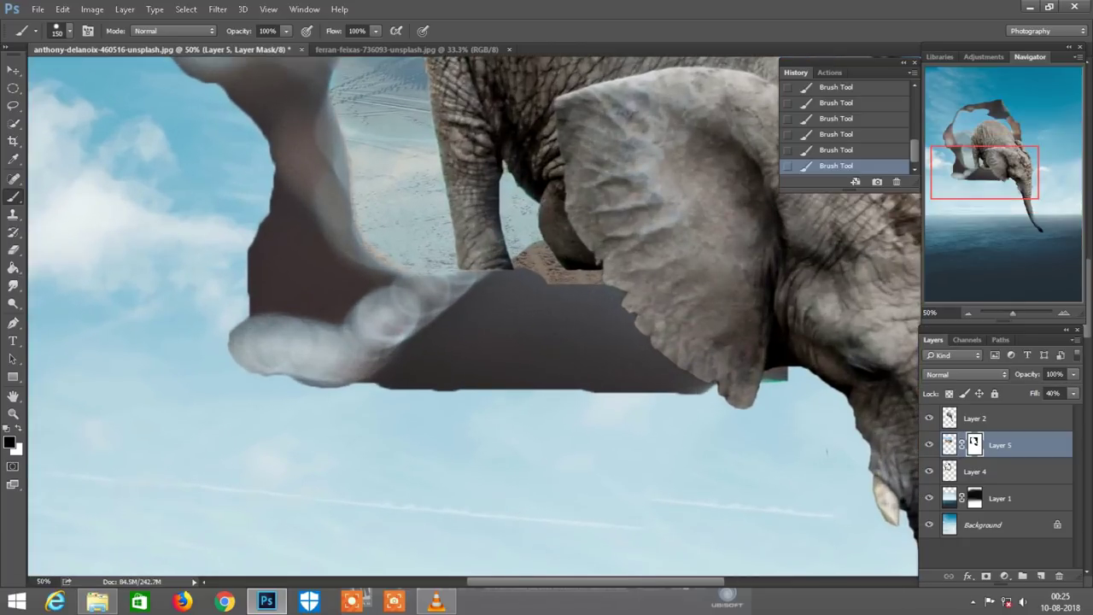
{"action": "left_click_drag", "start_coordinate": [598, 278], "coordinate": [521, 256]}
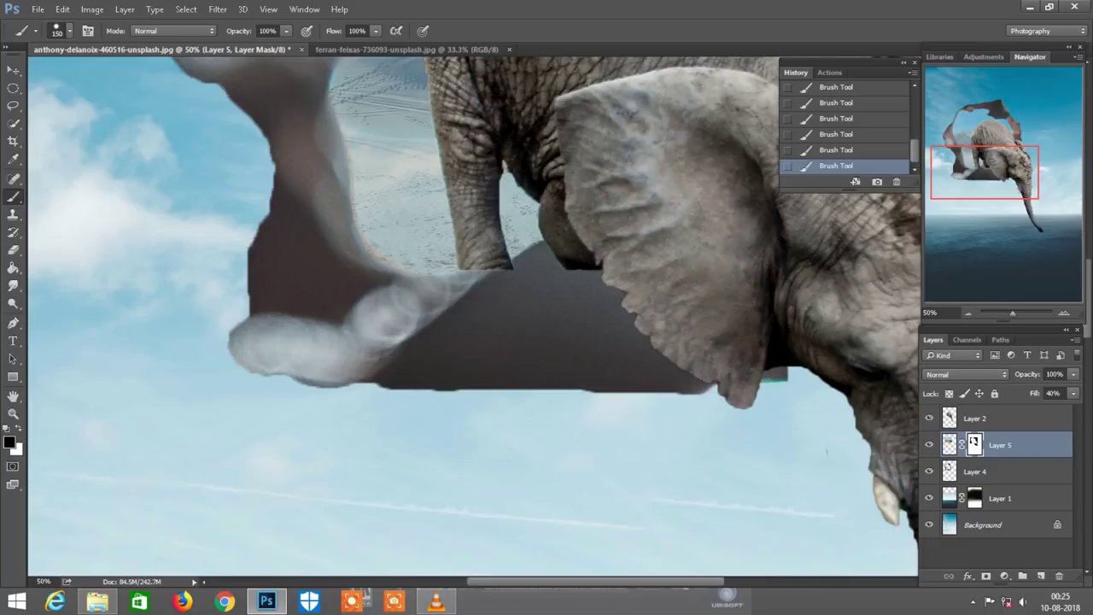
{"action": "scroll", "coordinate": [474, 316], "scroll_direction": "up", "scroll_amount": 2}
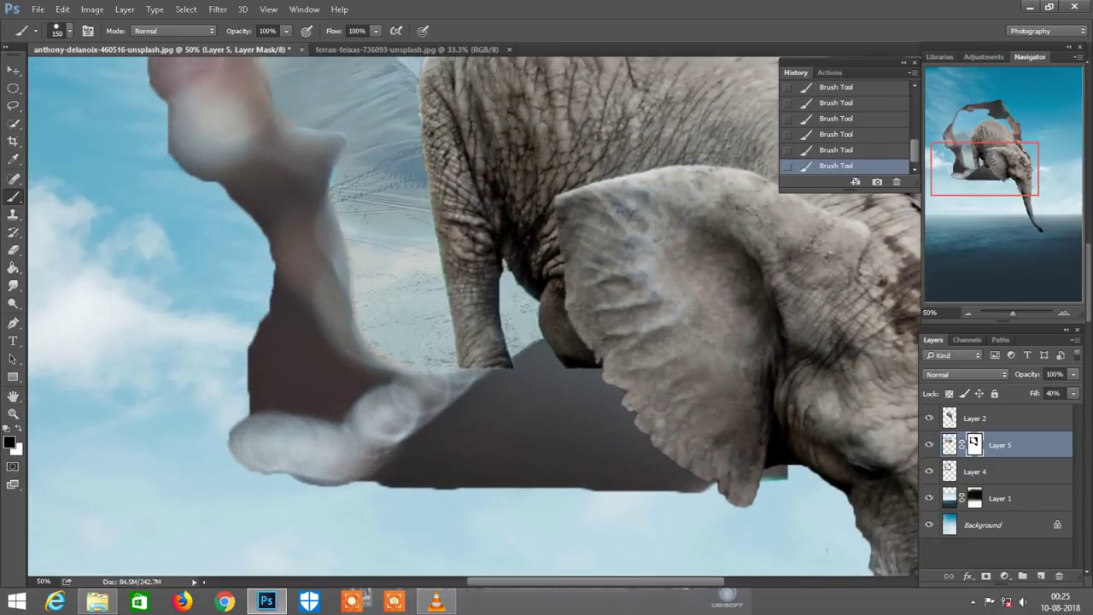
{"action": "scroll", "coordinate": [474, 316], "scroll_direction": "up", "scroll_amount": 2}
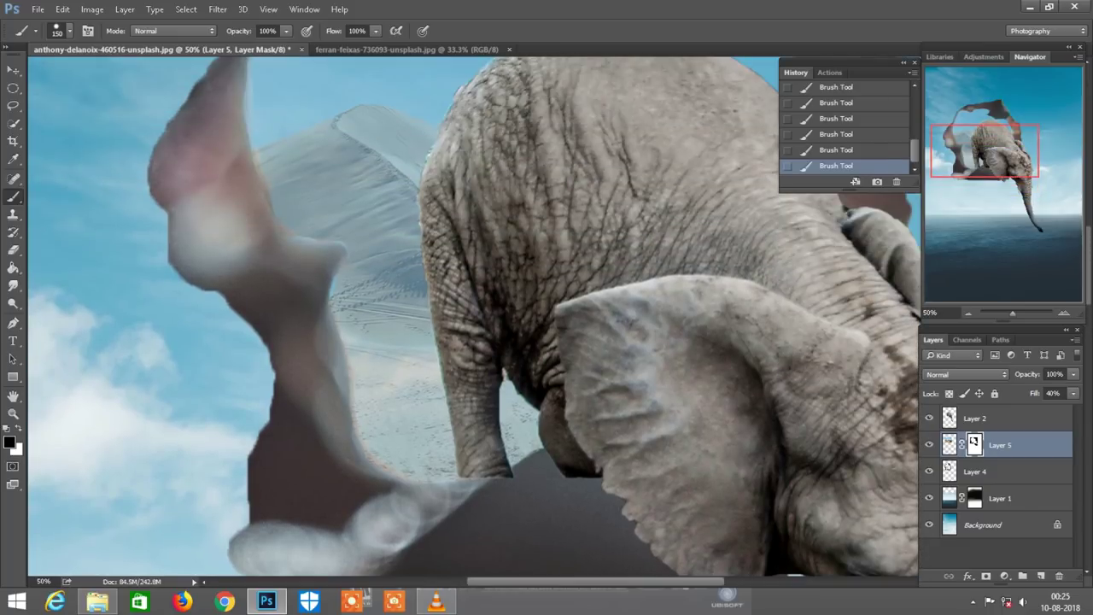
{"action": "type", "text": "100"}
{"action": "key", "text": "Return"}
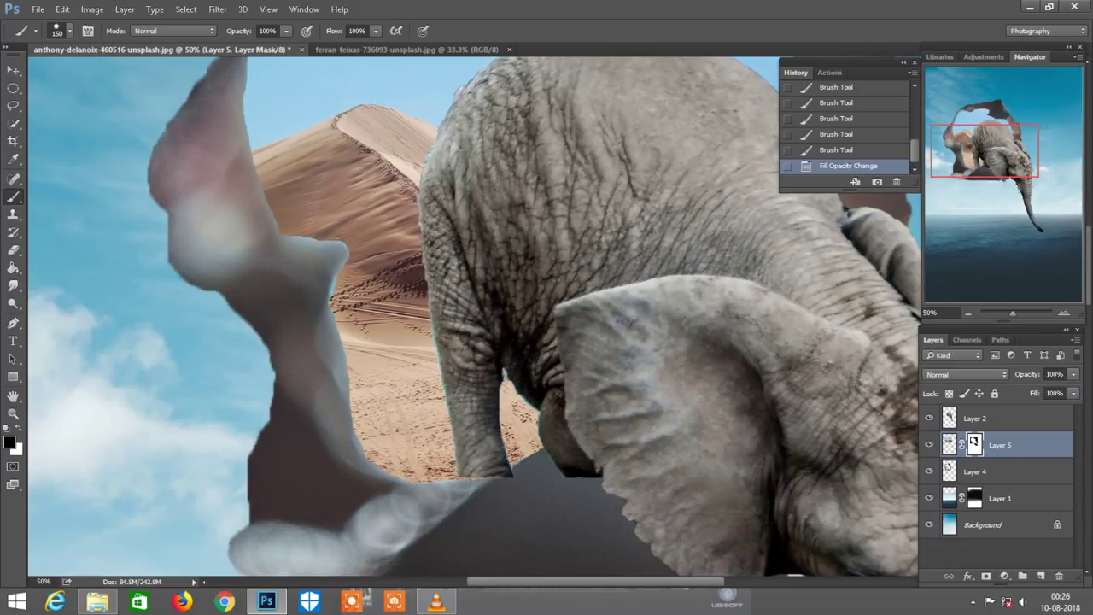
- Paint white into the Layer 5 mask on the torn edge, then check the composite at 33.33%
{"action": "scroll", "coordinate": [474, 316], "scroll_direction": "left", "scroll_amount": 2}
{"action": "scroll", "coordinate": [474, 316], "scroll_direction": "left", "scroll_amount": 2}
{"action": "key", "text": "ctrl+plus"}
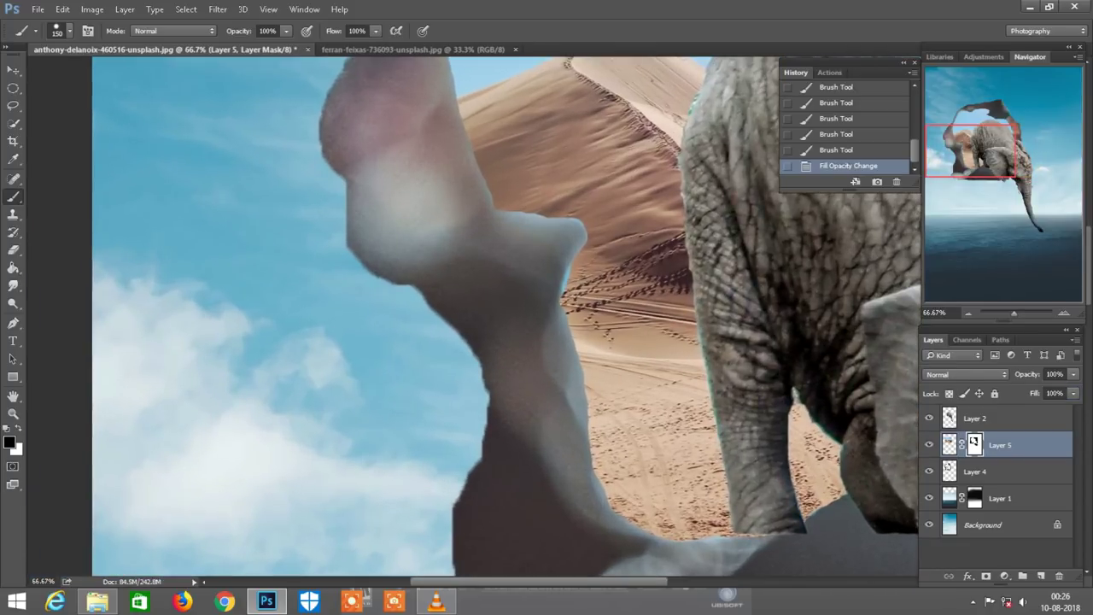
{"action": "key", "text": "x"}
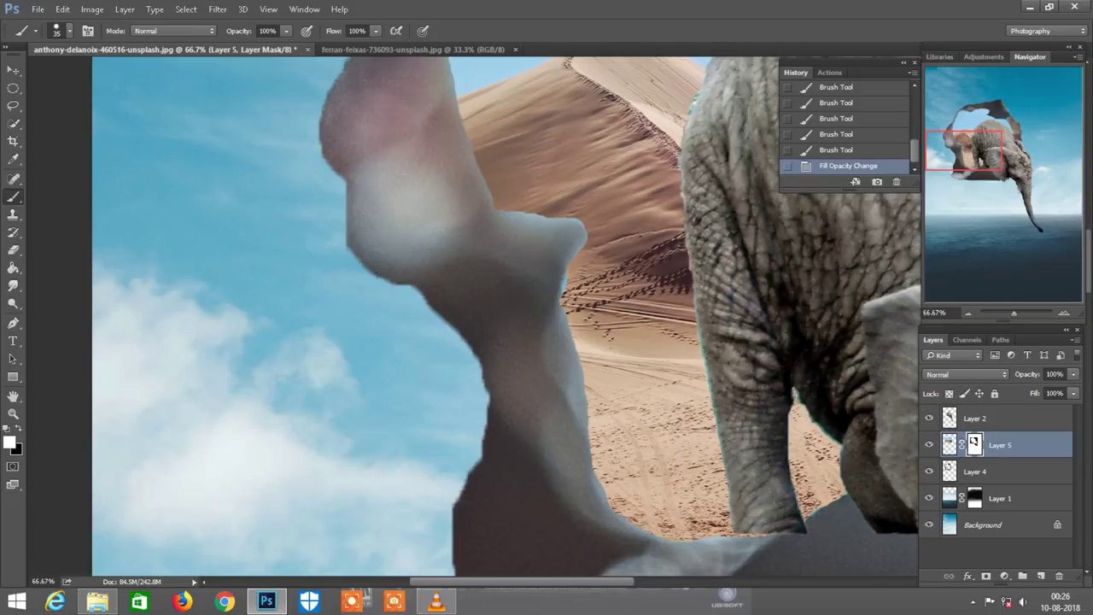
{"action": "left_click", "coordinate": [683, 256]}
{"action": "key", "text": "ctrl+minus"}
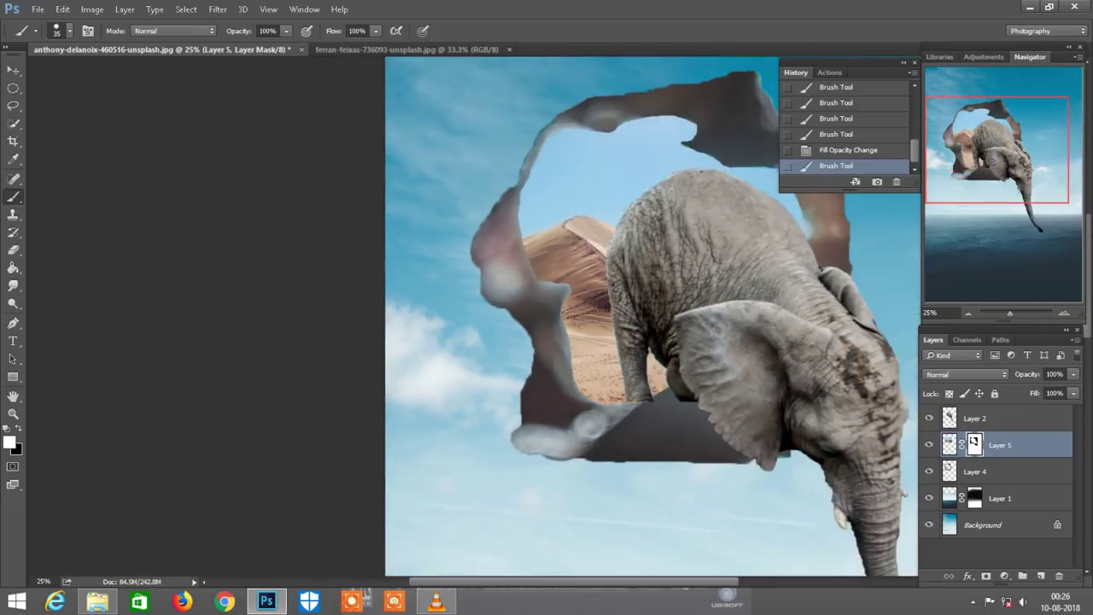
{"action": "key", "text": "ctrl+minus"}
{"action": "key", "text": "ctrl+minus"}
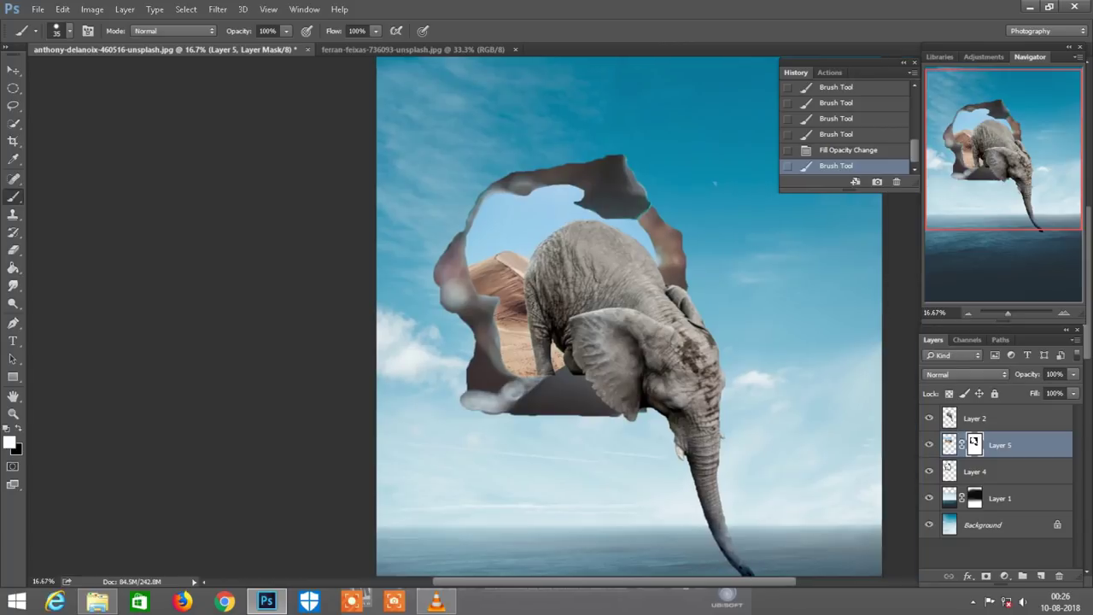
{"action": "key", "text": "ctrl+plus"}
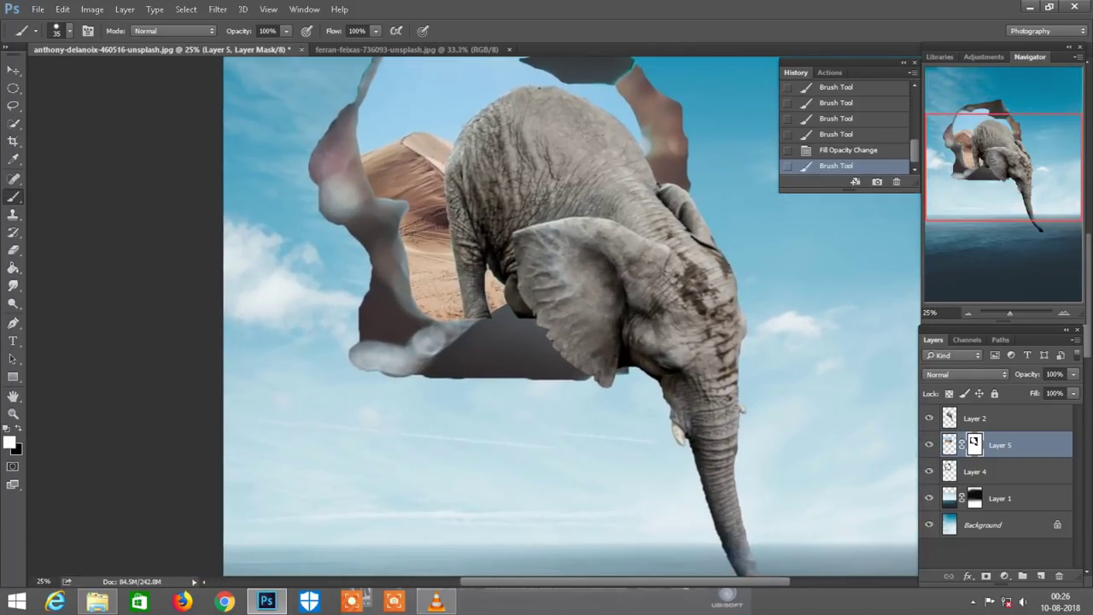
{"action": "key", "text": "ctrl+plus"}
- Make the elephant's Layer 2 active, zoom in, and nudge the elephant slightly down
{"action": "key", "text": "alt+bracketright"}
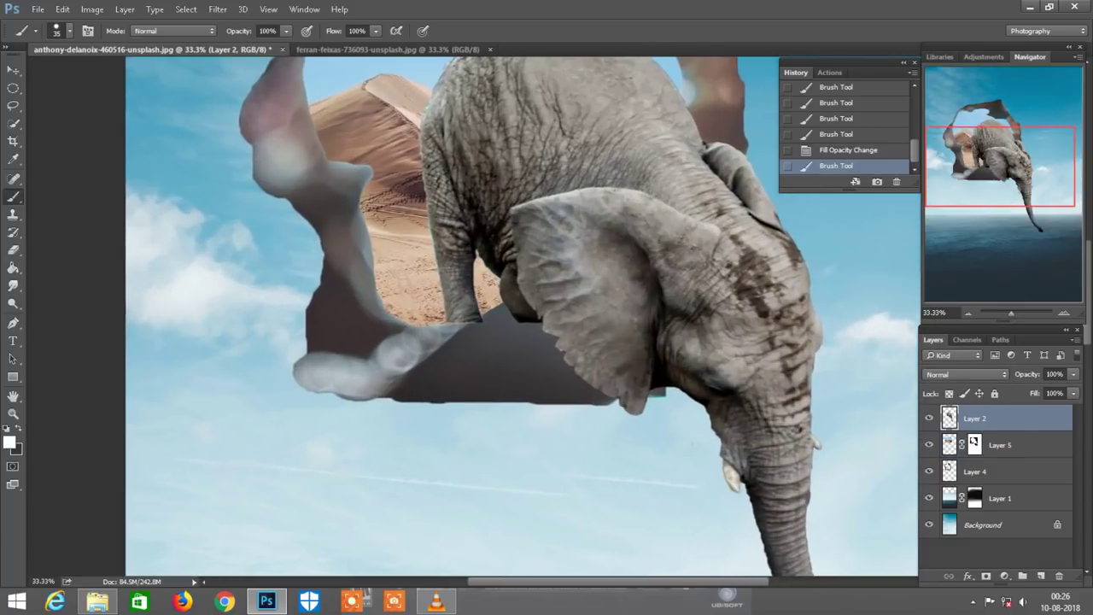
{"action": "key", "text": "ctrl+plus"}
{"action": "key", "text": "e"}
{"action": "key", "text": "ctrl+plus"}
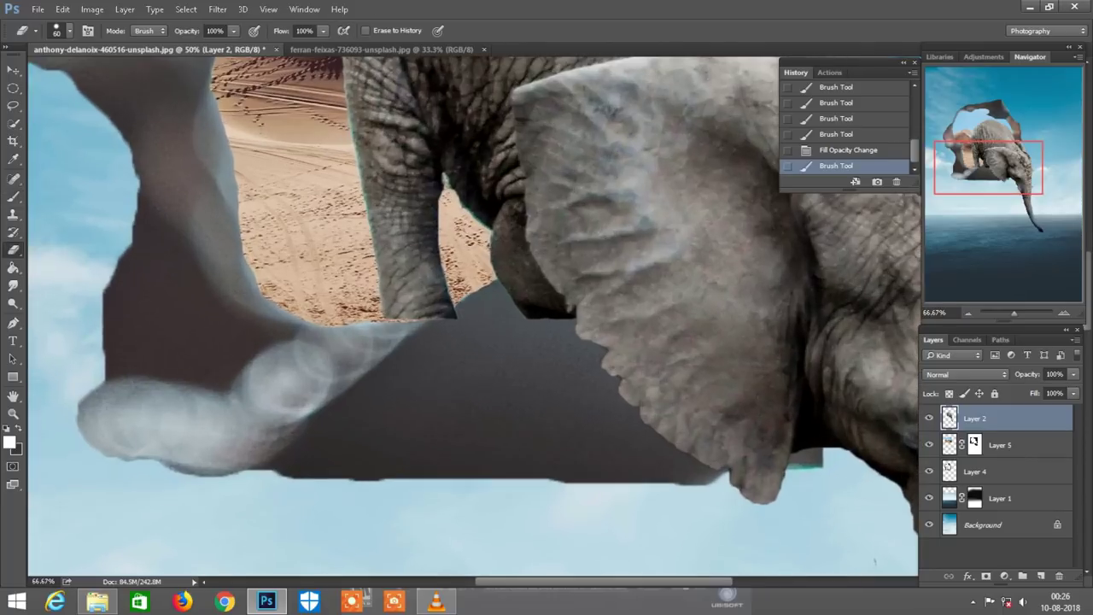
{"action": "key", "text": "ctrl+plus"}
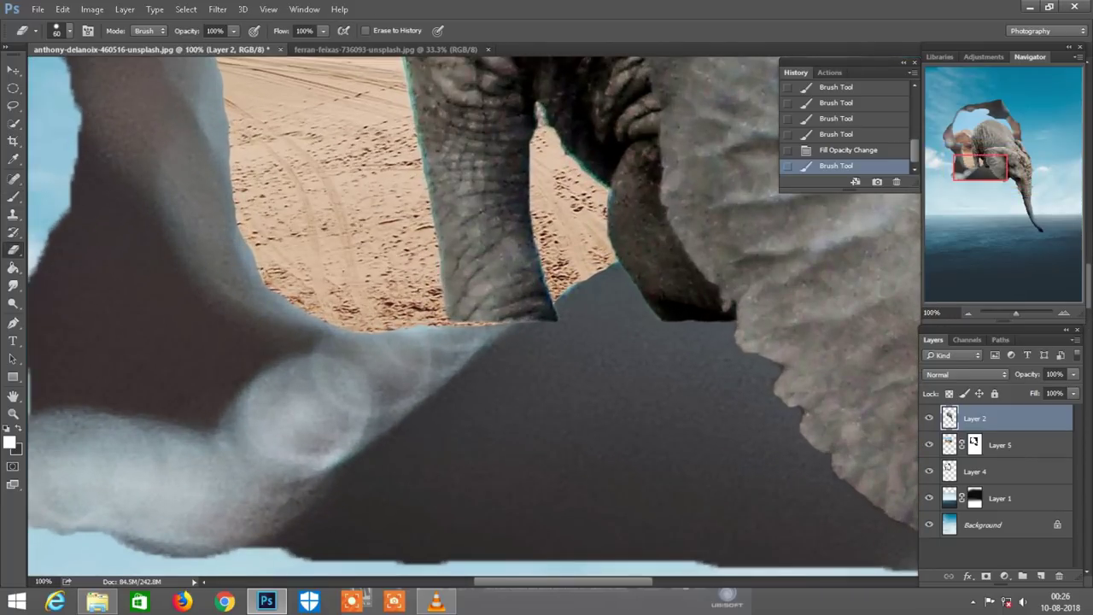
{"action": "left_click_drag", "start_coordinate": [538, 230], "coordinate": [540, 237]}
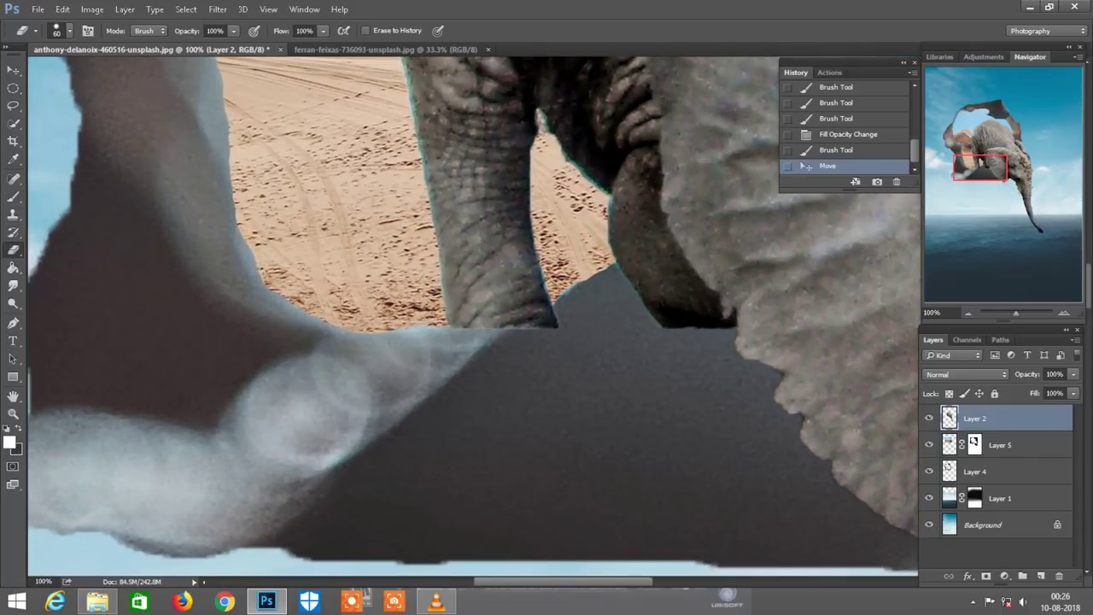
- Erase the bottom edge of the elephant's leg along the hole's lower edge
{"action": "left_click_drag", "start_coordinate": [554, 318], "coordinate": [537, 316]}
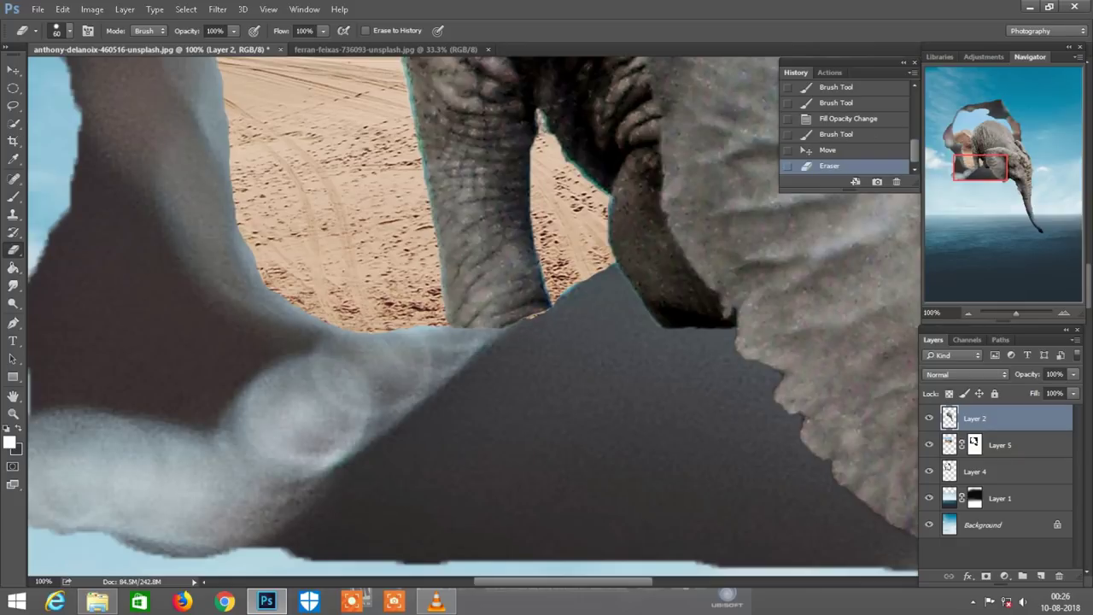
{"action": "key", "text": "ctrl+z"}
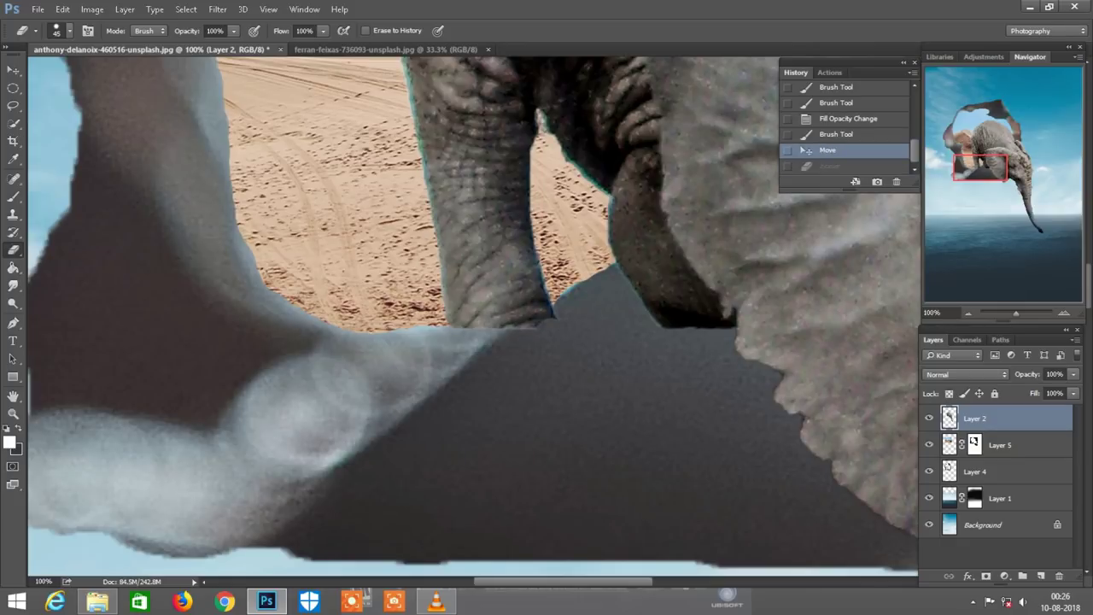
{"action": "key", "text": "ctrl+z"}
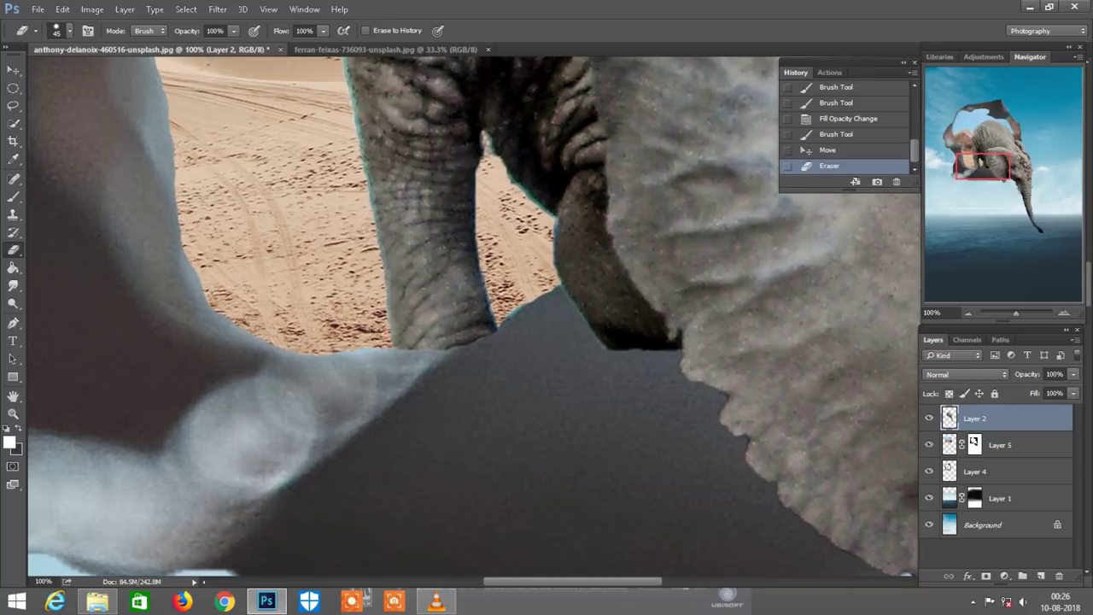
{"action": "scroll", "coordinate": [474, 317], "scroll_direction": "up", "scroll_amount": 2}
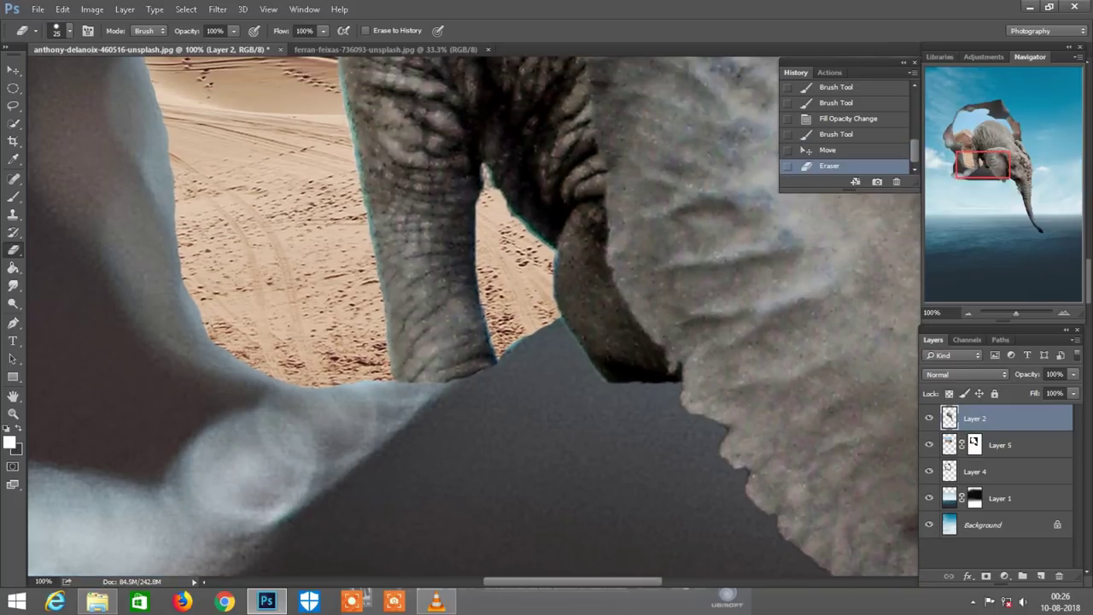
{"action": "mouse_move", "coordinate": [658, 352]}
{"action": "left_mouse_down"}
{"action": "mouse_move", "coordinate": [616, 310]}
{"action": "mouse_move", "coordinate": [591, 317]}
{"action": "mouse_move", "coordinate": [661, 367]}
{"action": "left_mouse_up"}
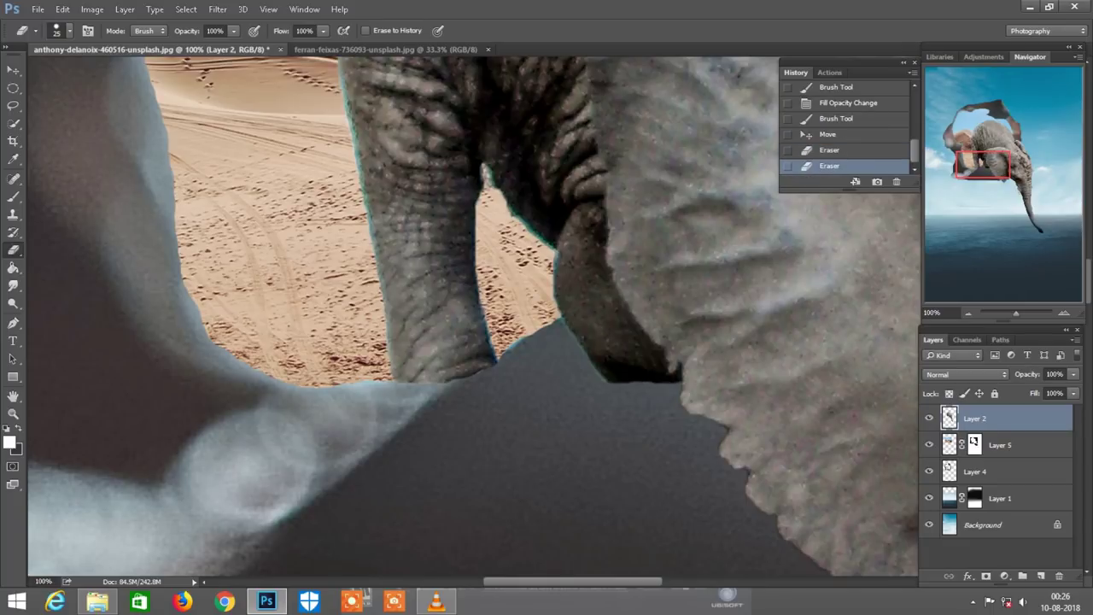
- With Layer 2 fill at 67%, erase the dark leg overlap on the torn flap
{"action": "type", "text": "67"}
{"action": "key", "text": "Return"}
{"action": "scroll", "coordinate": [649, 342], "scroll_direction": "up", "scroll_amount": 1}
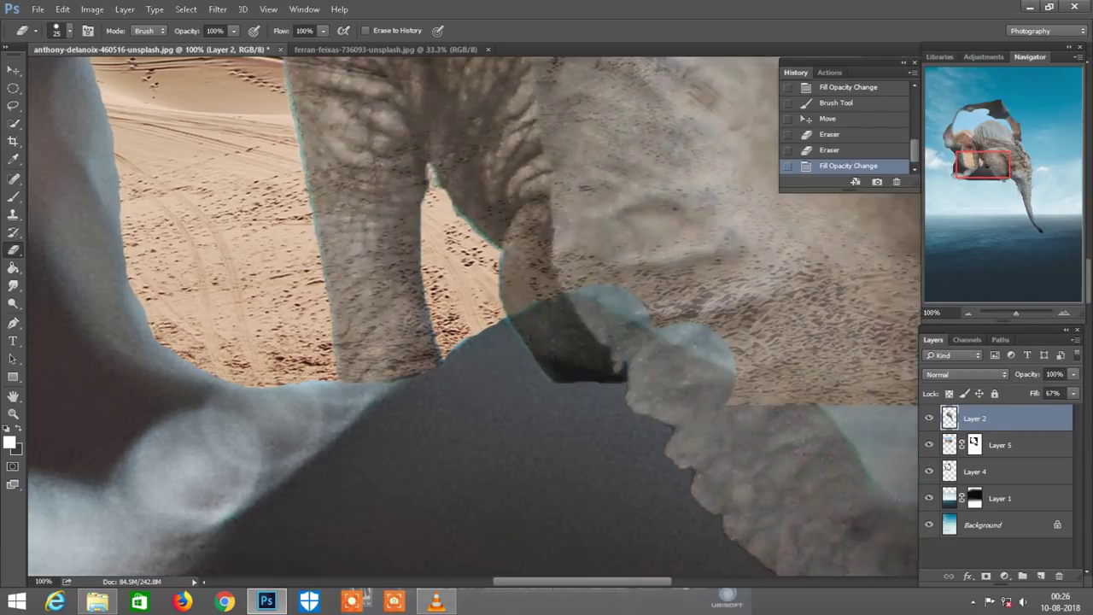
{"action": "mouse_move", "coordinate": [504, 367]}
{"action": "left_mouse_down"}
{"action": "mouse_move", "coordinate": [534, 309]}
{"action": "mouse_move", "coordinate": [576, 309]}
{"action": "mouse_move", "coordinate": [632, 384]}
{"action": "mouse_move", "coordinate": [598, 431]}
{"action": "left_mouse_up"}
{"action": "mouse_move", "coordinate": [598, 376]}
{"action": "left_mouse_down"}
{"action": "mouse_move", "coordinate": [539, 368]}
{"action": "mouse_move", "coordinate": [529, 333]}
{"action": "mouse_move", "coordinate": [576, 342]}
{"action": "mouse_move", "coordinate": [564, 397]}
{"action": "left_mouse_up"}
{"action": "left_click", "coordinate": [574, 284]}
{"action": "key", "text": "bracketleft"}
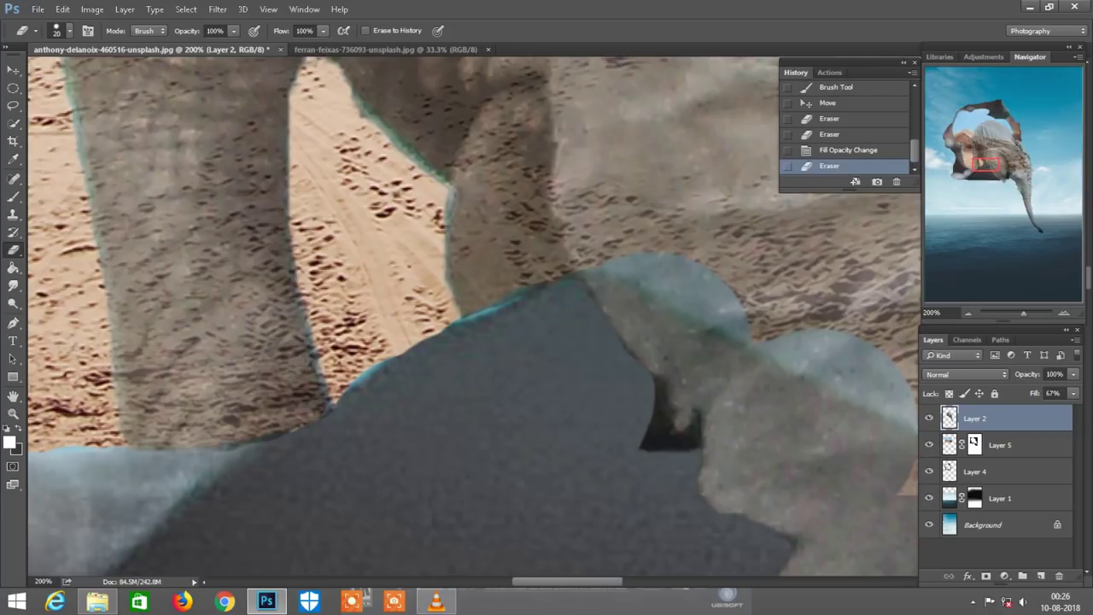
{"action": "mouse_move", "coordinate": [661, 380]}
{"action": "left_mouse_down"}
{"action": "mouse_move", "coordinate": [666, 431]}
{"action": "mouse_move", "coordinate": [645, 431]}
{"action": "left_mouse_up"}
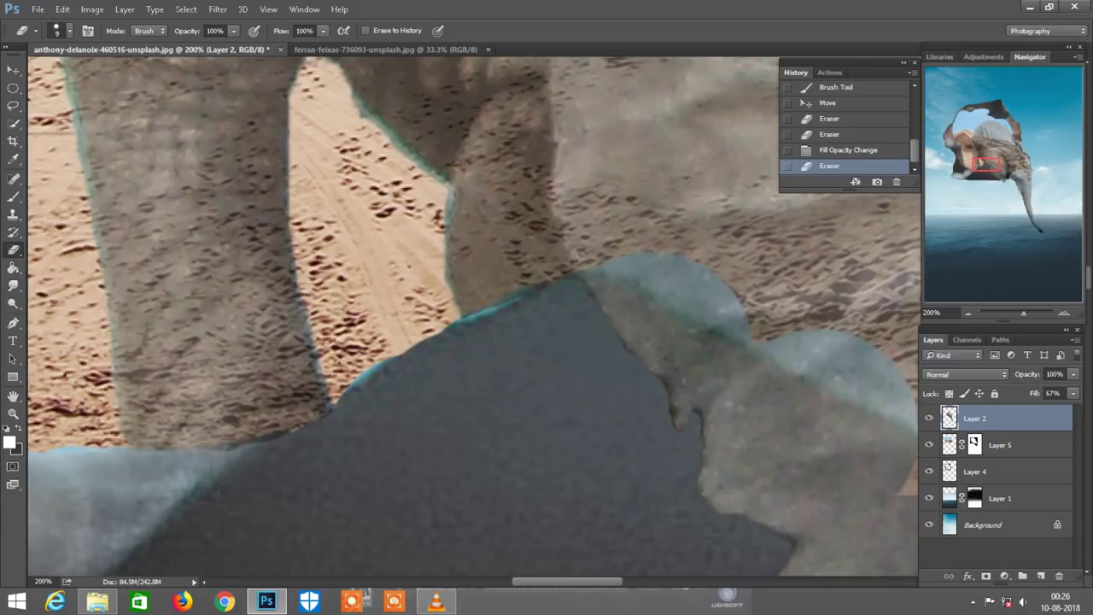
- Restore Layer 2 fill to 100% and zoom back out over the whole image
{"action": "key", "text": "ctrl+minus"}
{"action": "key", "text": "ctrl+minus"}
{"action": "key", "text": "ctrl+minus"}
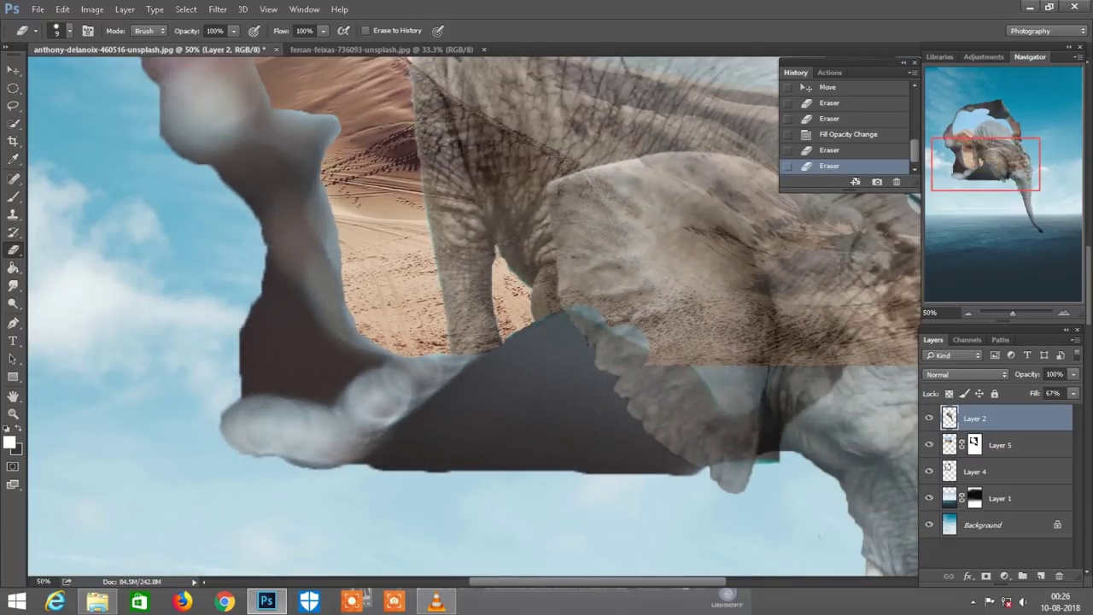
{"action": "type", "text": "100"}
{"action": "key", "text": "Return"}
{"action": "key", "text": "ctrl+minus"}
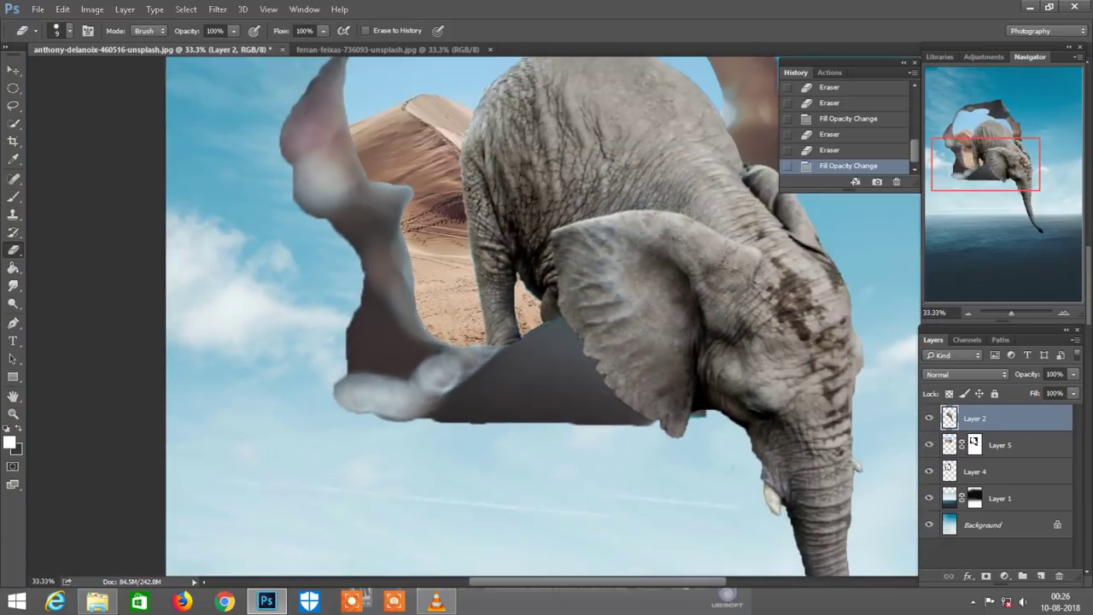
{"action": "key", "text": "ctrl+minus"}
{"action": "key", "text": "ctrl+minus"}
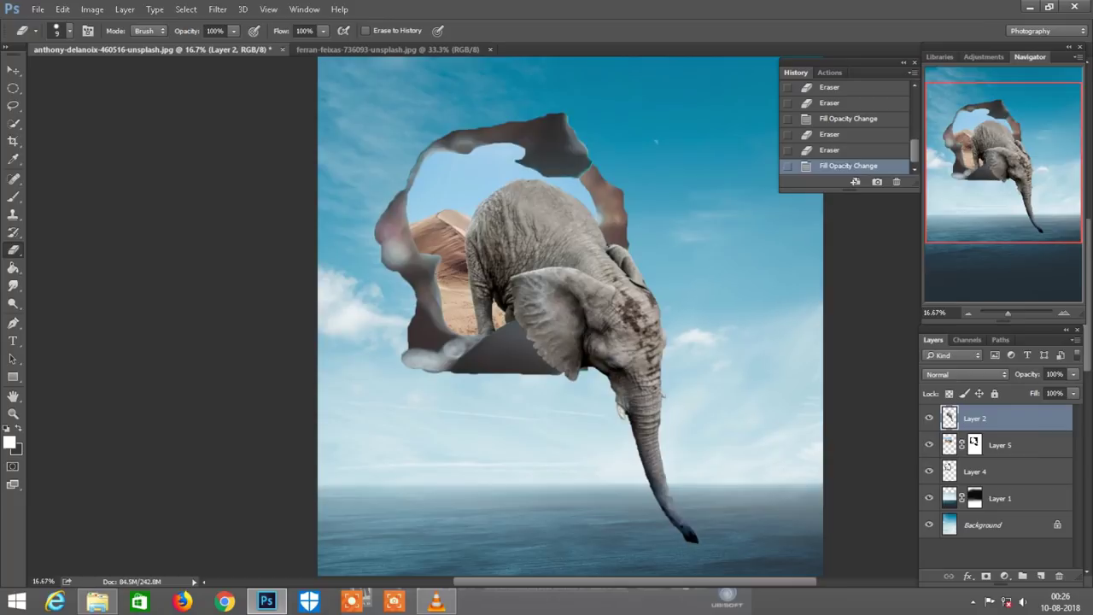
{"action": "key", "text": "ctrl+minus"}
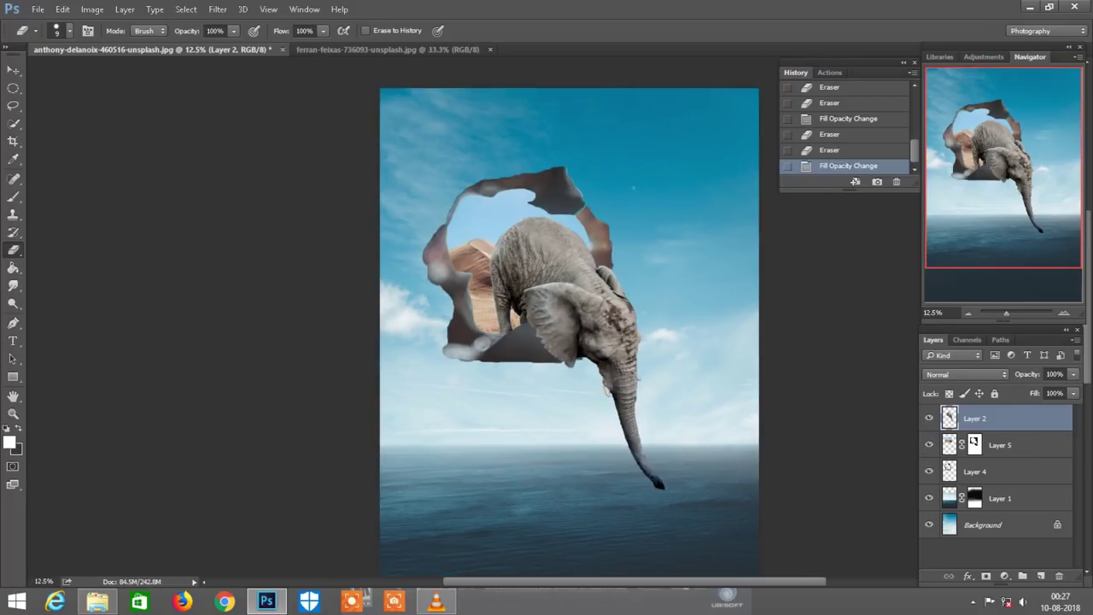
{"action": "key", "text": "ctrl+plus"}
{"action": "key", "text": "ctrl+plus"}
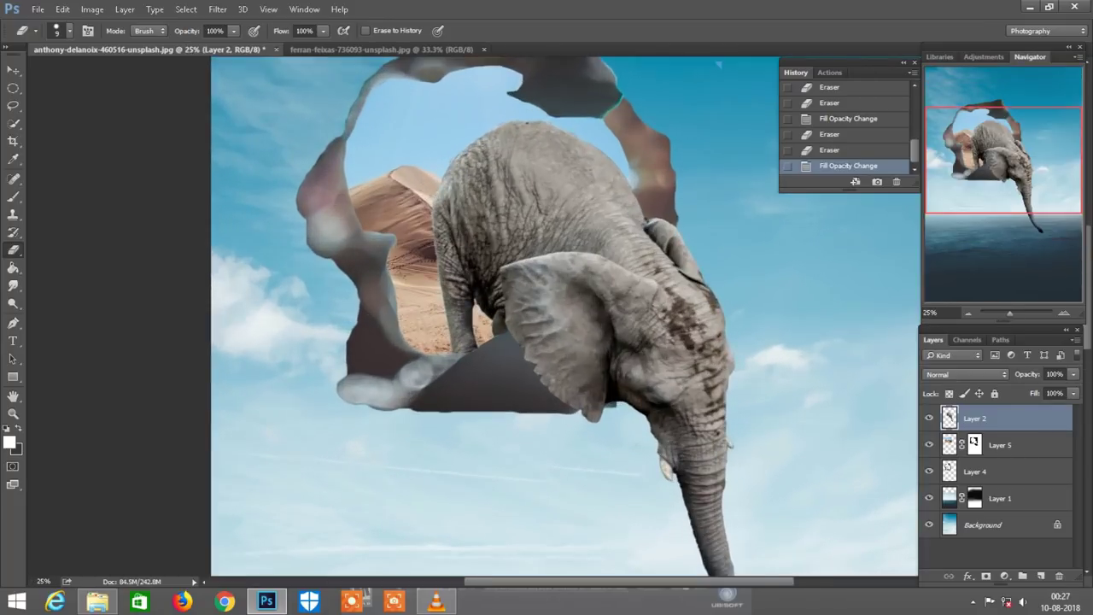
- Try two brush strokes on the Layer 5 mask, then undo them
{"action": "key", "text": "alt+bracketleft"}
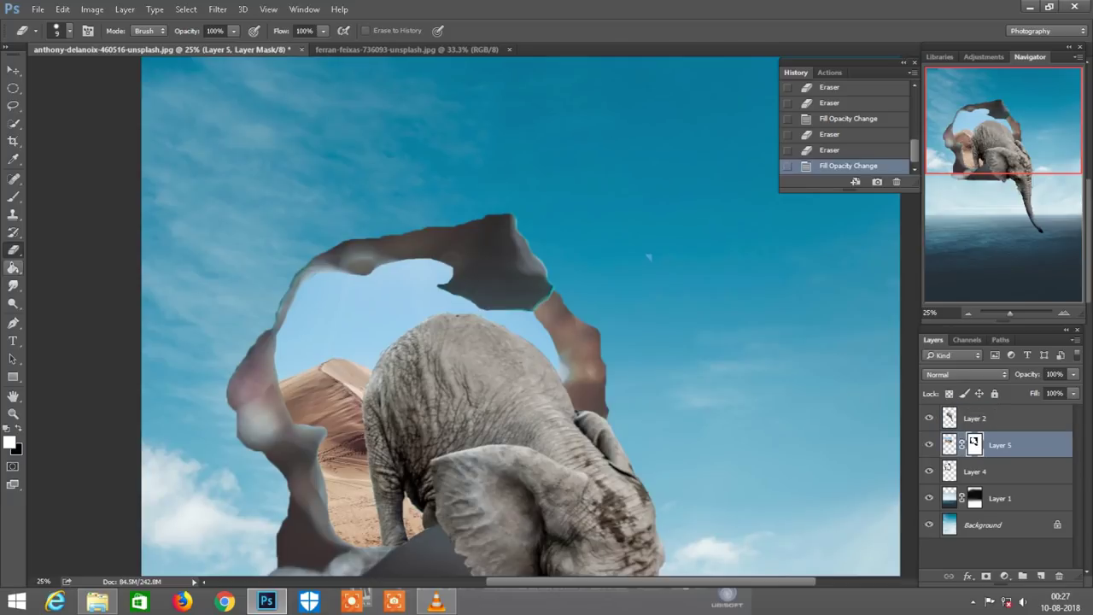
{"action": "key", "text": "b"}
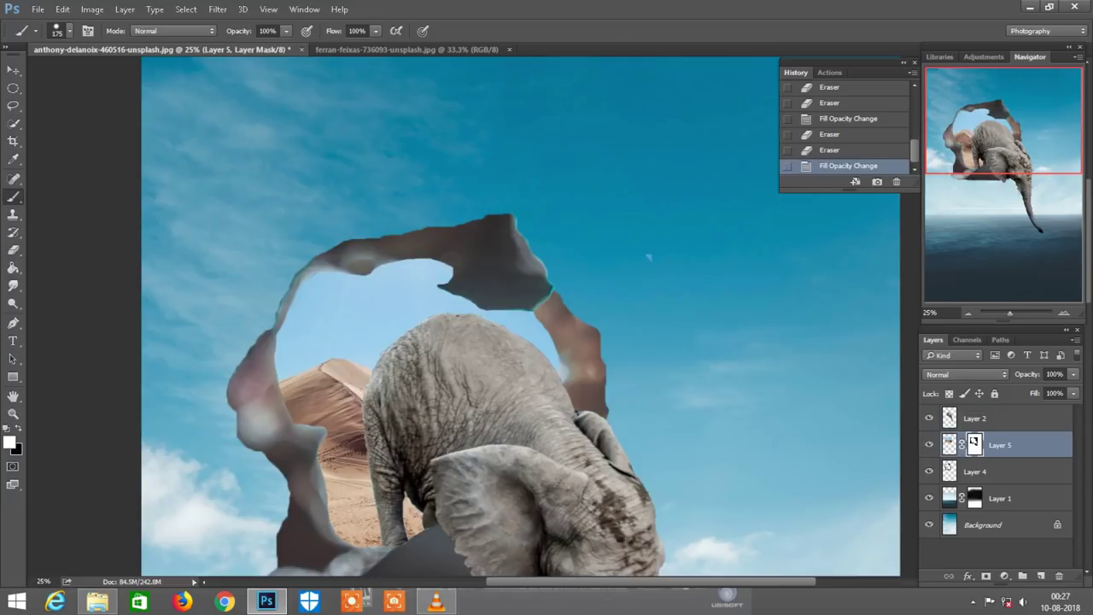
{"action": "left_click_drag", "start_coordinate": [649, 256], "coordinate": [646, 295]}
{"action": "key", "text": "ctrl+z"}
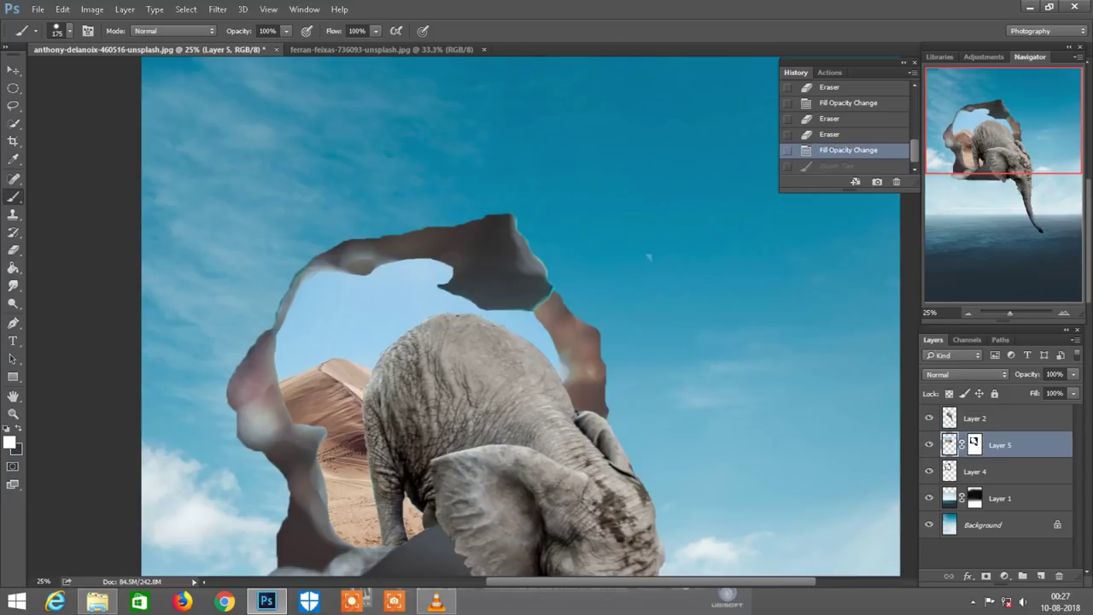
{"action": "left_click_drag", "start_coordinate": [636, 229], "coordinate": [674, 280]}
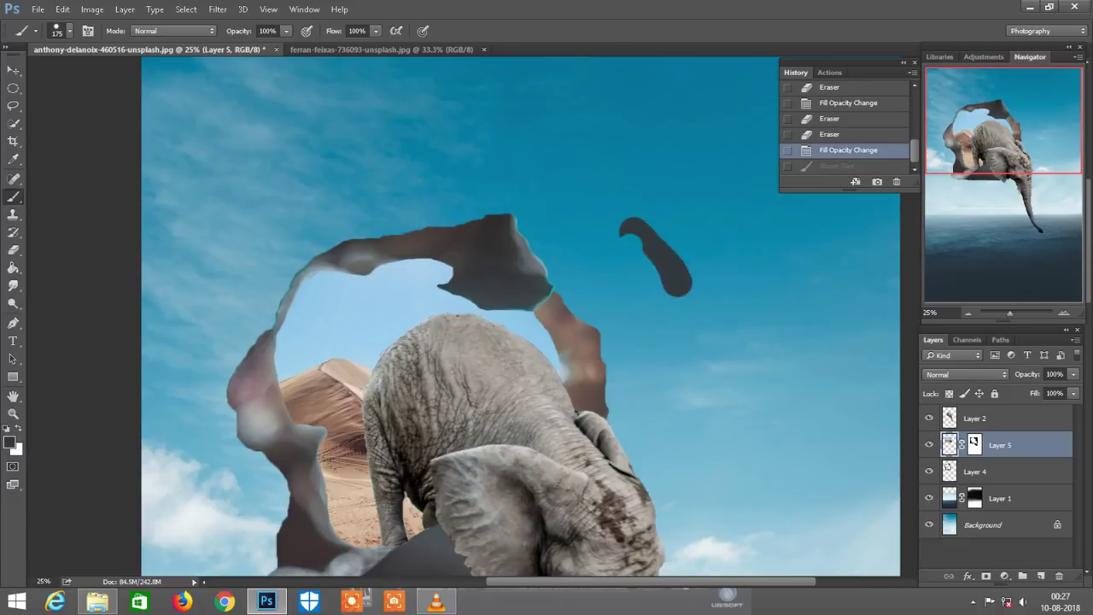
{"action": "key", "text": "ctrl+z"}
- Target the Layer 5 mask, swap the painting colours, and zoom out over the composition
{"action": "key", "text": "ctrl+backslash"}
{"action": "key", "text": "x"}
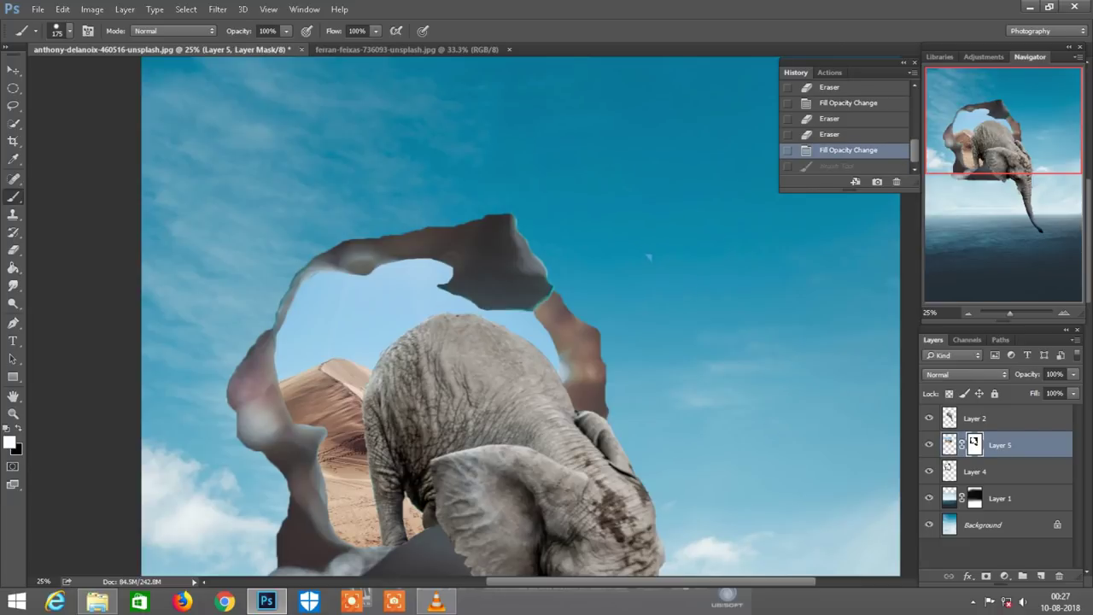
{"action": "key", "text": "ctrl+plus"}
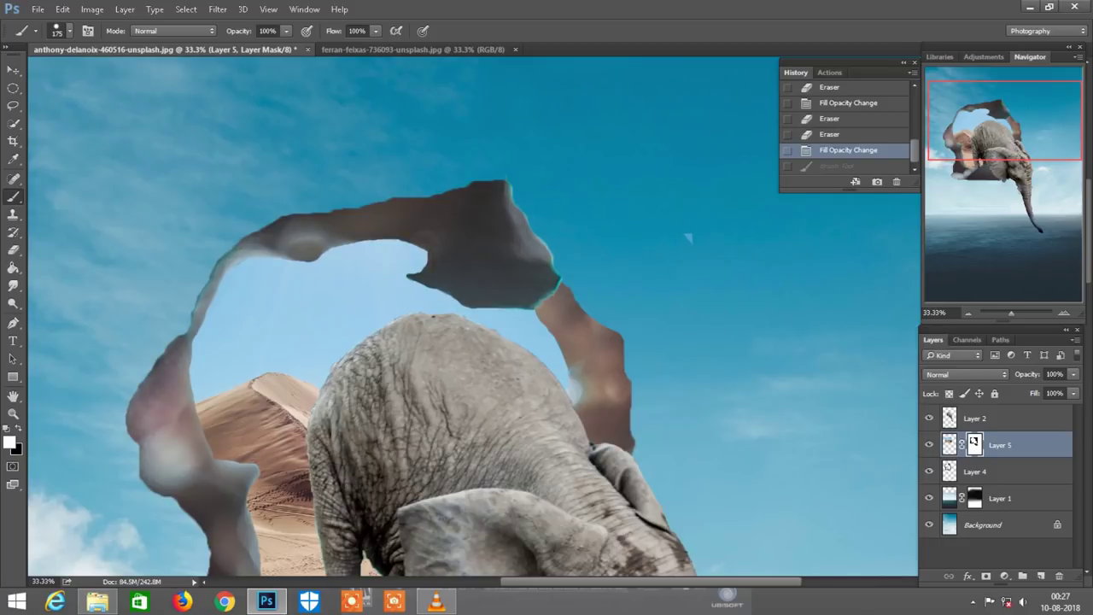
{"action": "key", "text": "x"}
{"action": "key", "text": "x"}
{"action": "key", "text": "ctrl+z"}
{"action": "scroll", "coordinate": [555, 316], "scroll_direction": "down", "scroll_amount": 6}
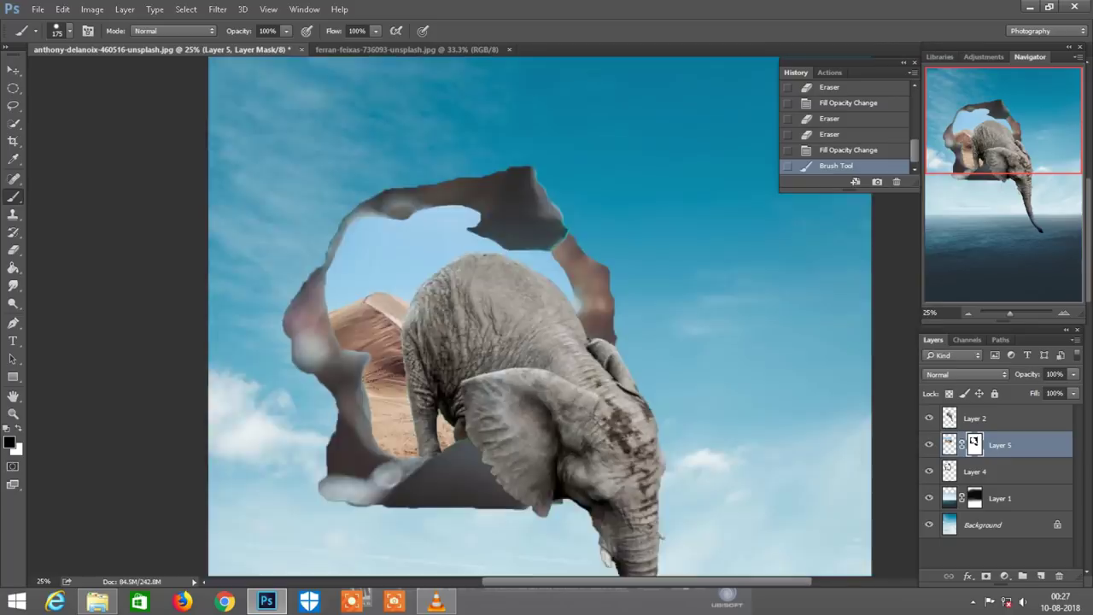
{"action": "key", "text": "ctrl+minus"}
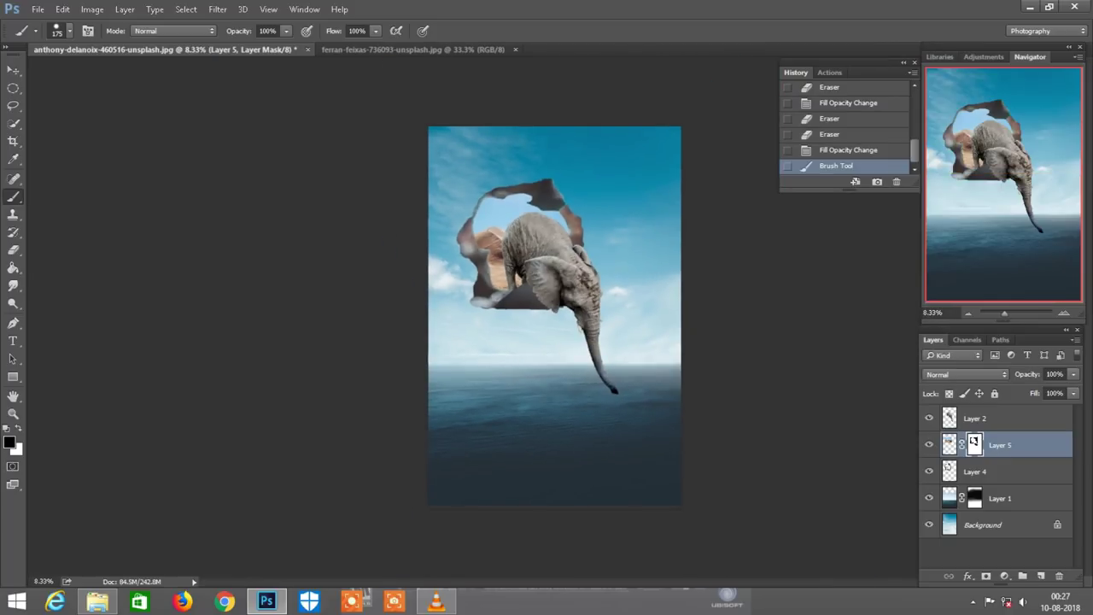
{"action": "scroll", "coordinate": [555, 316], "scroll_direction": "up", "scroll_amount": 3}
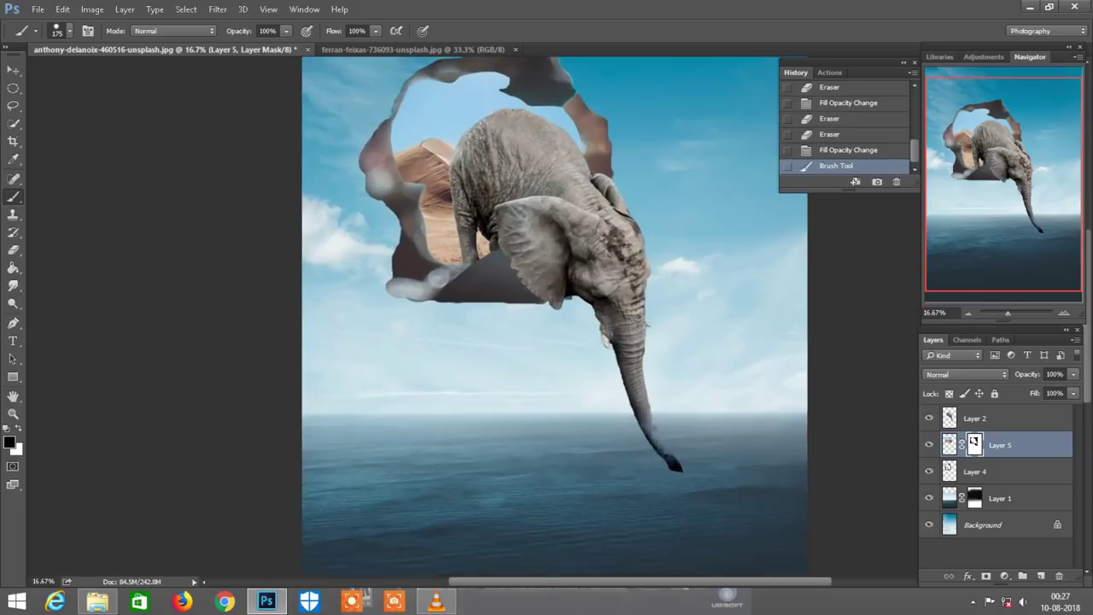
{"action": "scroll", "coordinate": [454, 311], "scroll_direction": "up", "scroll_amount": 2}
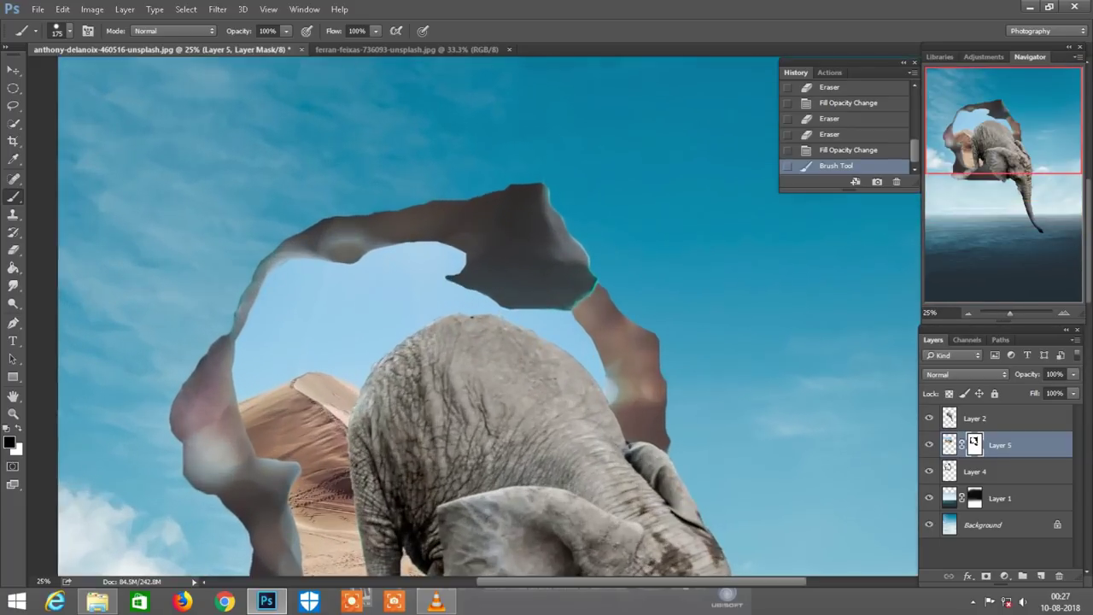
- Unlink Layer 5 from its mask and apply the mask permanently
{"action": "left_click", "coordinate": [963, 444]}
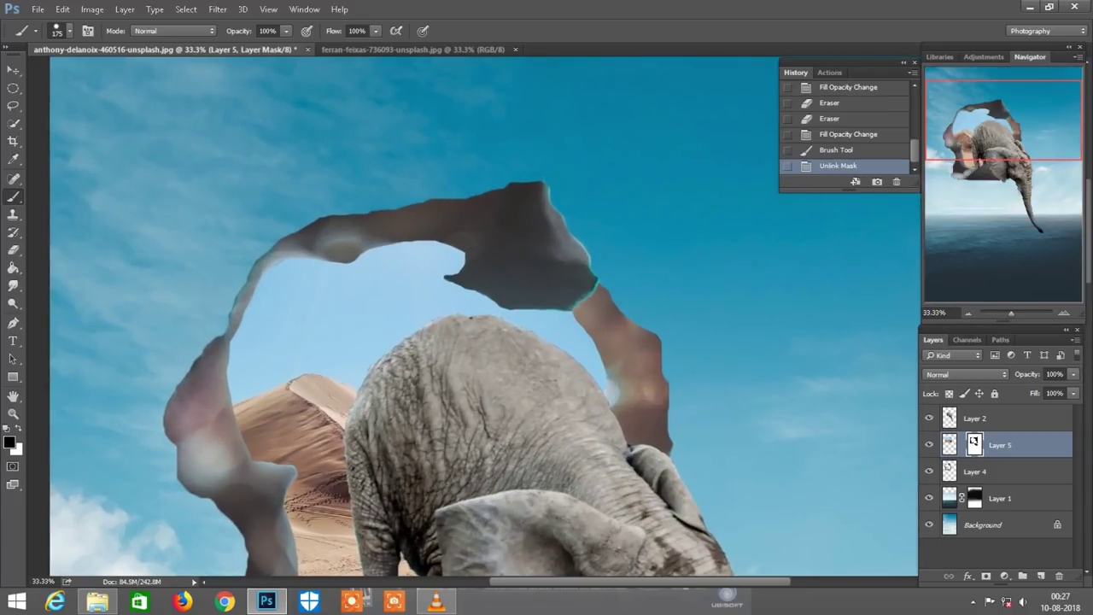
{"action": "right_click", "coordinate": [975, 444]}
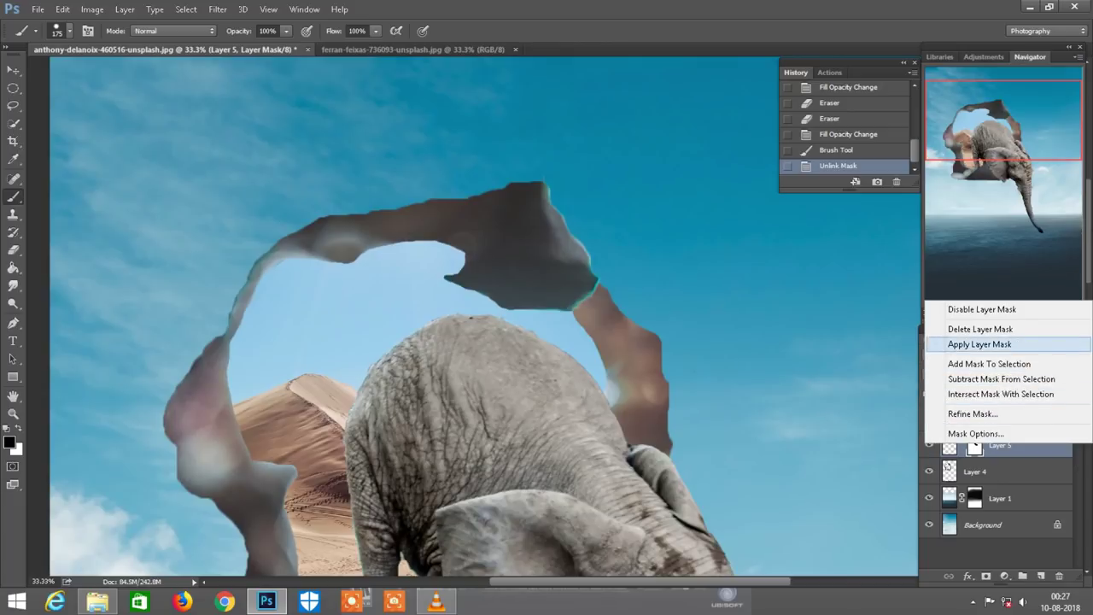
{"action": "left_click", "coordinate": [979, 344]}
{"action": "scroll", "coordinate": [484, 316], "scroll_direction": "down", "scroll_amount": 1}
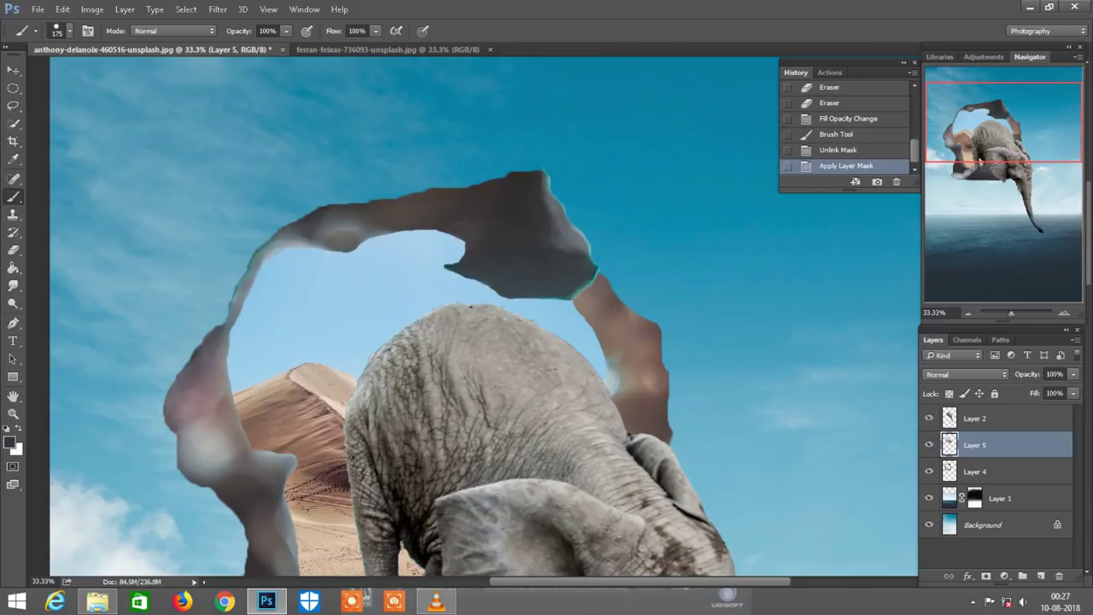
- Spot-heal the blemish on the torn hole's right edge on Layer 4
{"action": "key", "text": "alt+bracketleft"}
{"action": "scroll", "coordinate": [483, 316], "scroll_direction": "up", "scroll_amount": 1}
{"action": "key", "text": "j"}
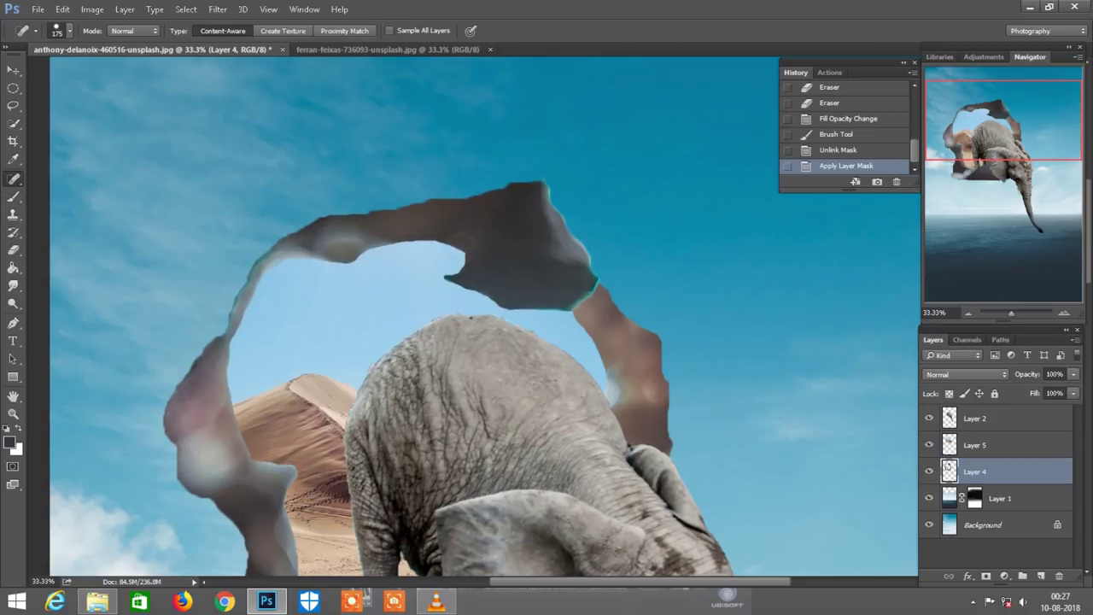
{"action": "key", "text": "ctrl+plus"}
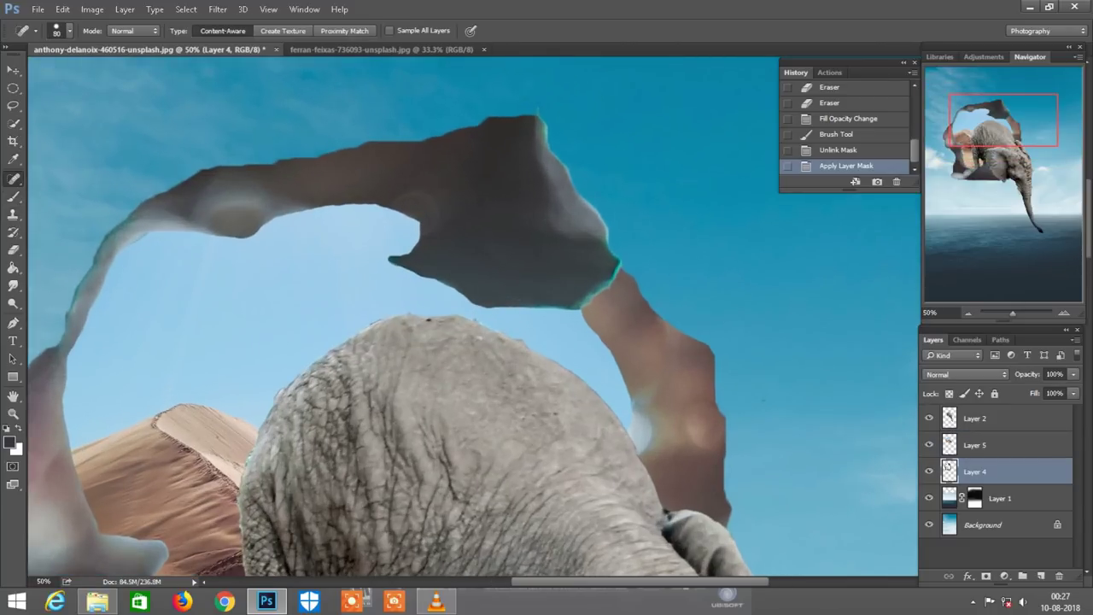
{"action": "left_click_drag", "start_coordinate": [589, 299], "coordinate": [607, 284]}
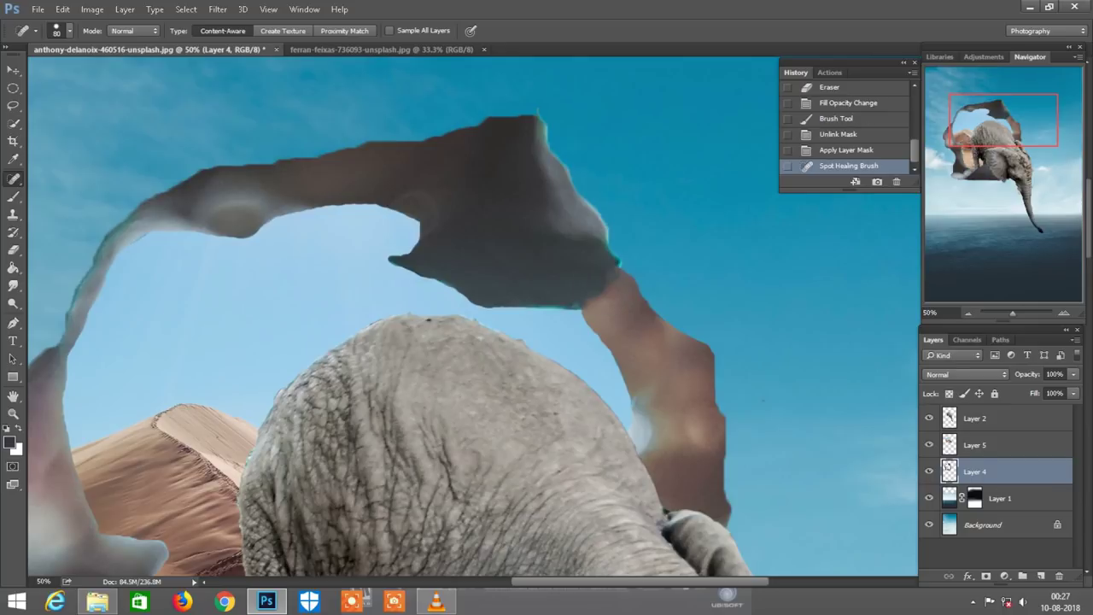
{"action": "key", "text": "ctrl+minus"}
{"action": "key", "text": "ctrl+minus"}
{"action": "key", "text": "ctrl+minus"}
{"action": "key", "text": "ctrl+minus"}
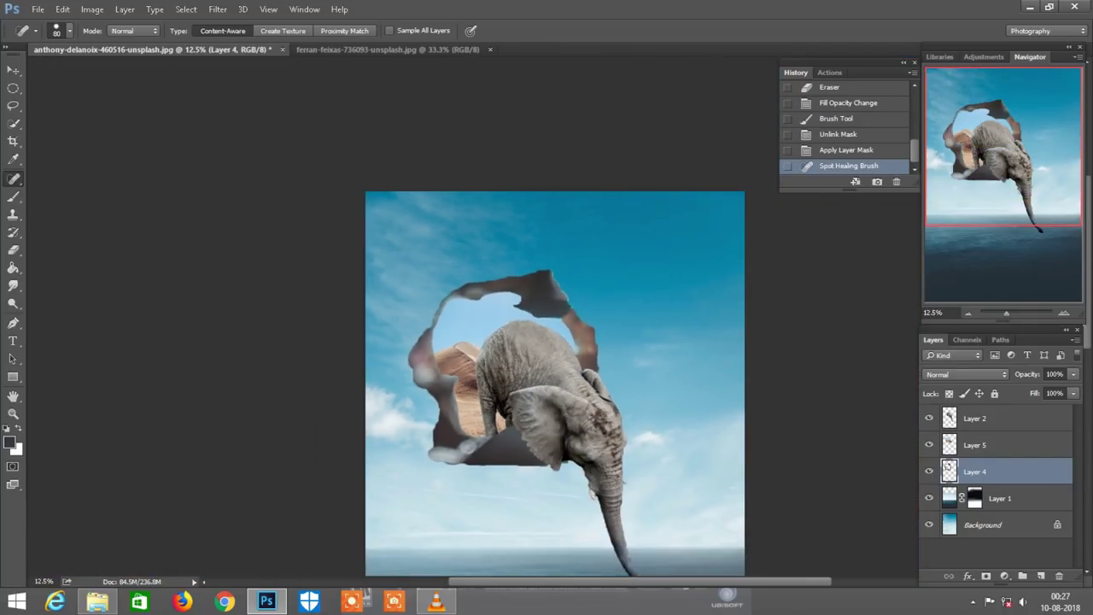
{"action": "scroll", "coordinate": [555, 342], "scroll_direction": "down", "scroll_amount": 3}
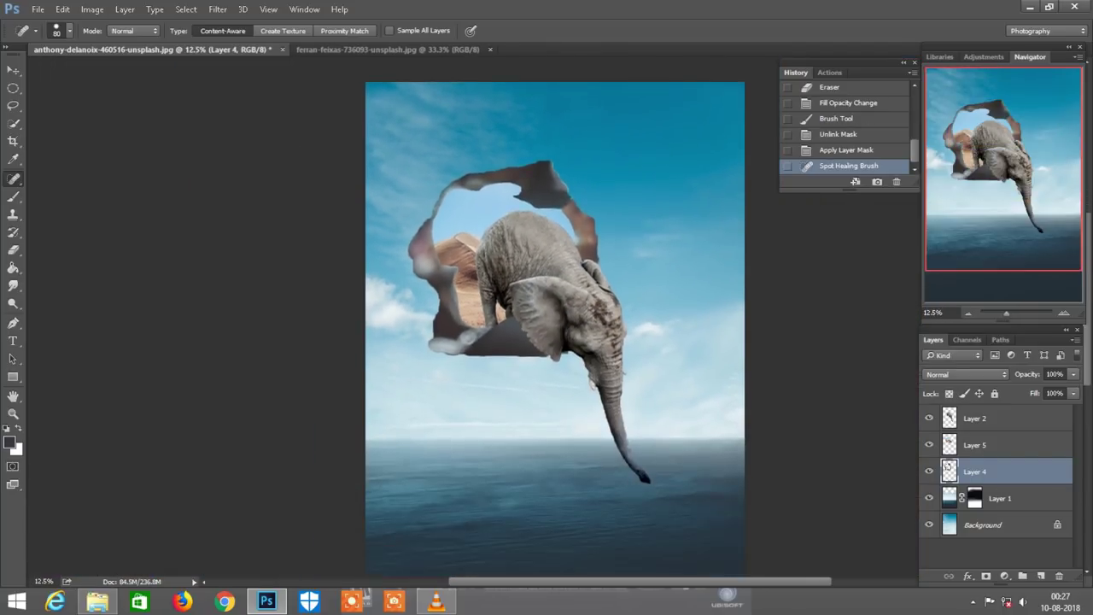
{"action": "scroll", "coordinate": [555, 341], "scroll_direction": "down", "scroll_amount": 2}
{"action": "scroll", "coordinate": [556, 274], "scroll_direction": "down", "scroll_amount": 1}
{"action": "scroll", "coordinate": [556, 273], "scroll_direction": "down", "scroll_amount": 1}
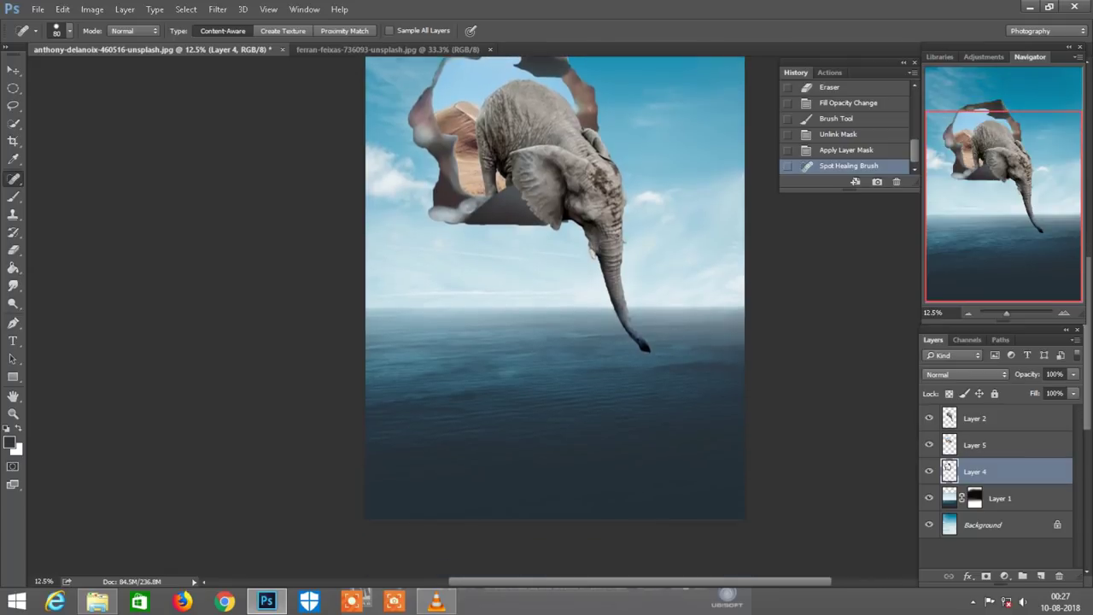
- Close the desert image and open FreeGreatPicture.com-156-hd-cruise.jpg from File Explorer in Photoshop
{"action": "key", "text": "v"}
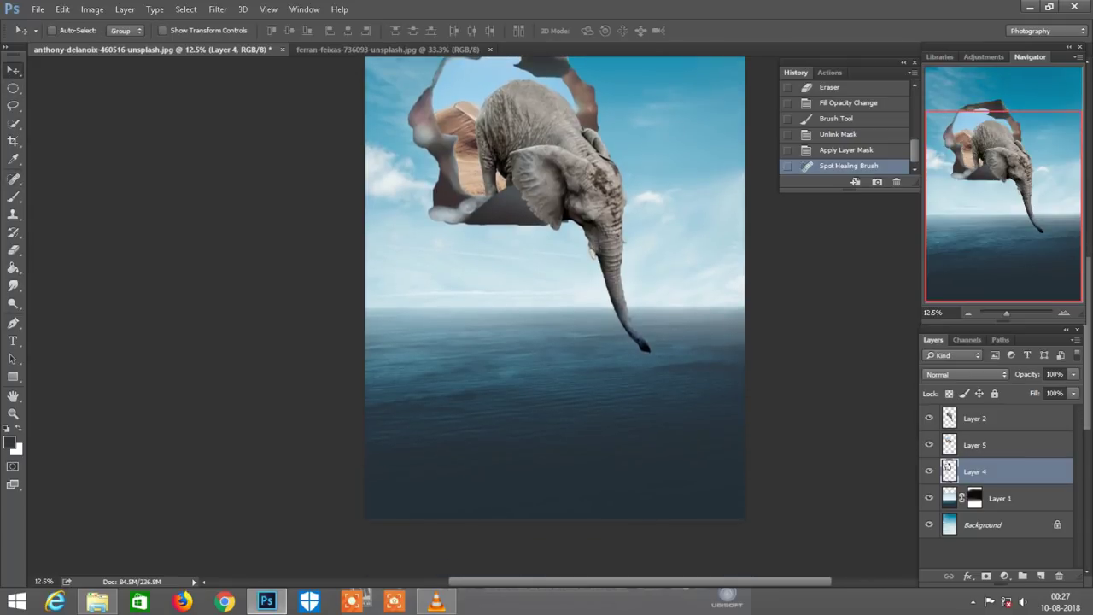
{"action": "left_click", "coordinate": [384, 50]}
{"action": "left_click", "coordinate": [489, 50]}
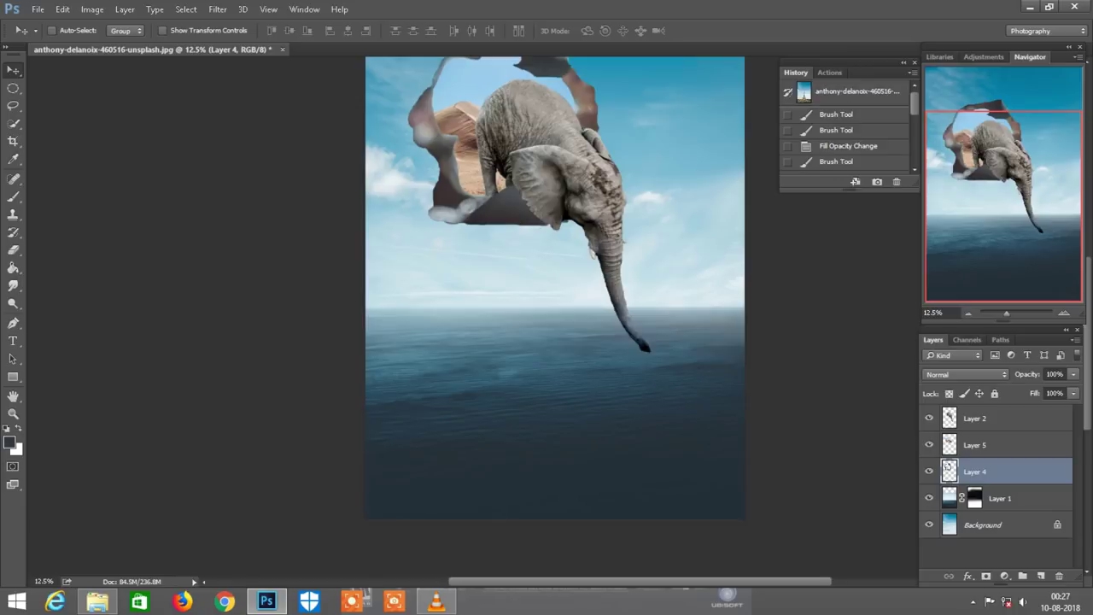
{"action": "left_click", "coordinate": [96, 602]}
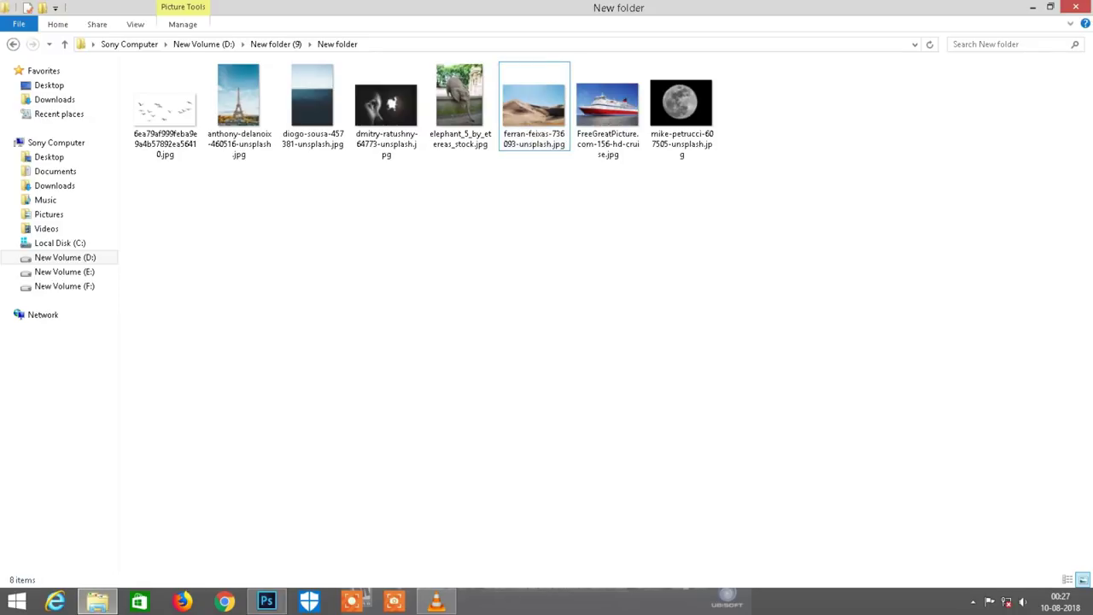
{"action": "mouse_move", "coordinate": [607, 107]}
{"action": "left_mouse_down"}
{"action": "mouse_move", "coordinate": [653, 53]}
{"action": "mouse_move", "coordinate": [660, 60]}
{"action": "left_mouse_up"}
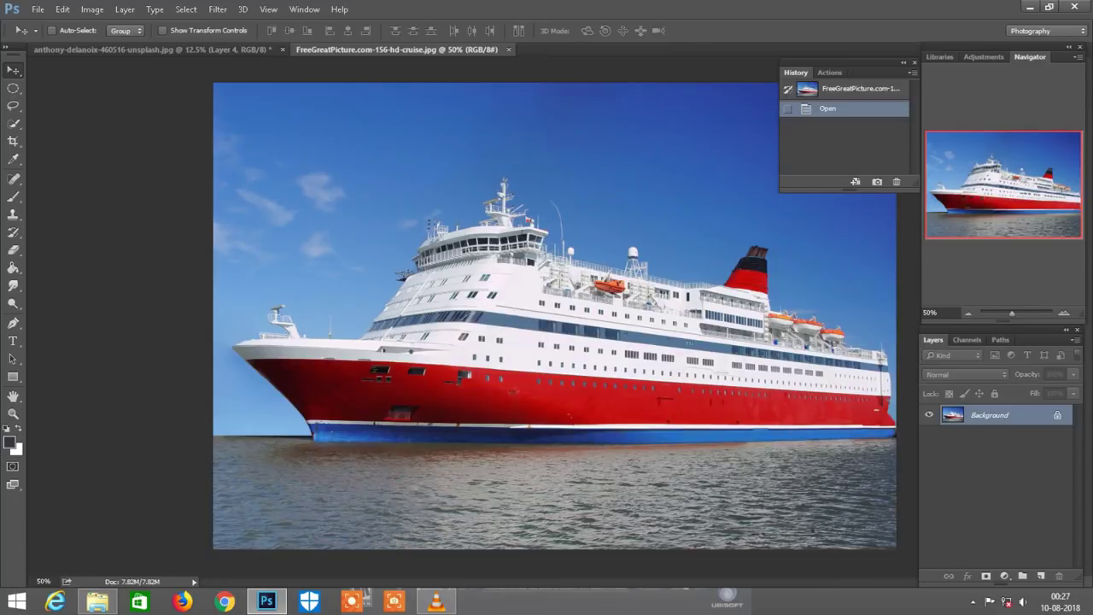
- Quick-select the ship's hull, superstructure, blue lower hull and bow
{"action": "key", "text": "w"}
{"action": "mouse_move", "coordinate": [380, 350]}
{"action": "left_mouse_down"}
{"action": "mouse_move", "coordinate": [886, 408]}
{"action": "mouse_move", "coordinate": [785, 410]}
{"action": "left_mouse_up"}
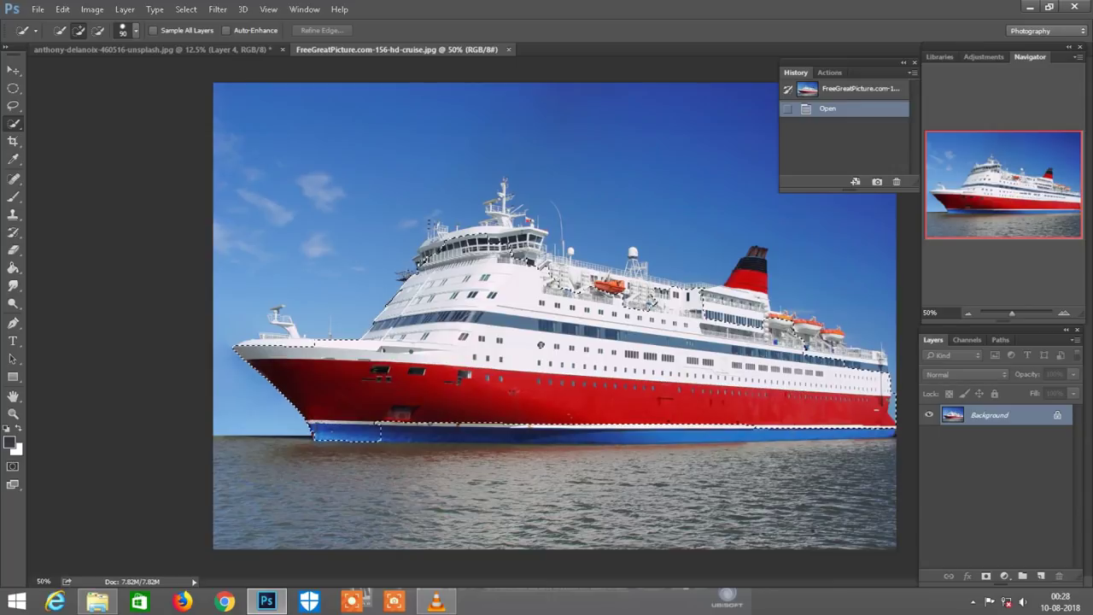
{"action": "left_click_drag", "start_coordinate": [321, 434], "coordinate": [675, 436]}
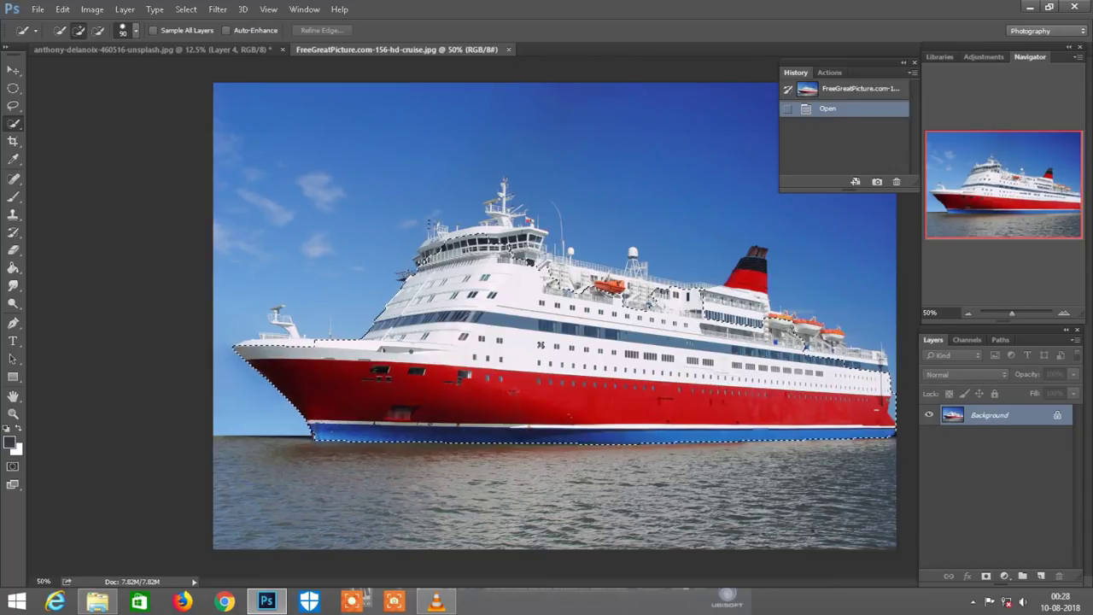
{"action": "key", "text": "ctrl+plus"}
{"action": "key", "text": "bracketleft"}
{"action": "key", "text": "bracketleft"}
{"action": "key", "text": "bracketleft"}
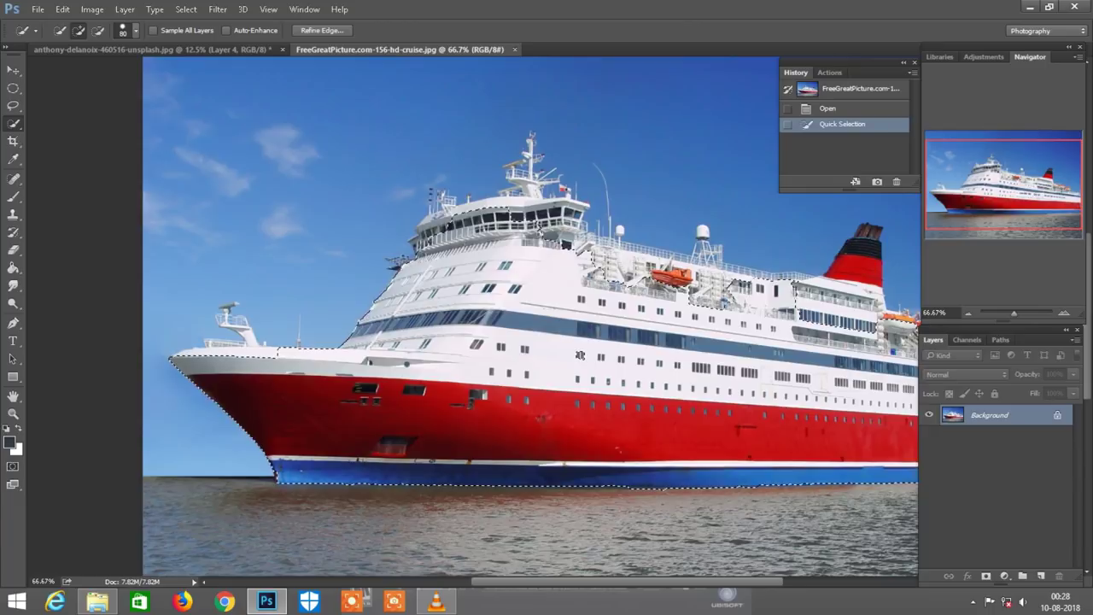
{"action": "key", "text": "bracketleft"}
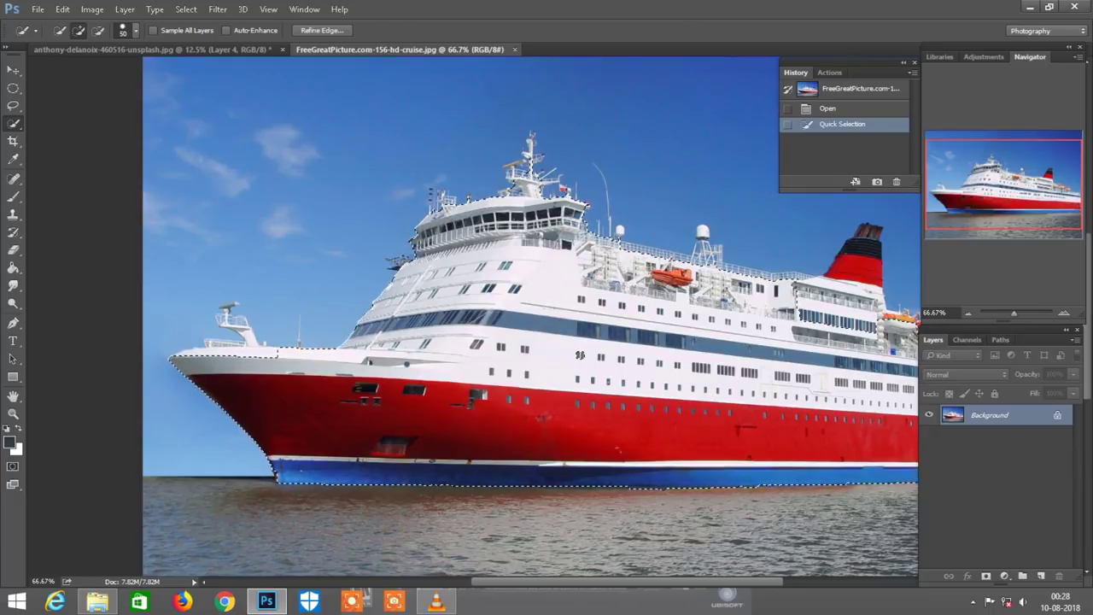
{"action": "left_click_drag", "start_coordinate": [238, 425], "coordinate": [190, 378]}
- Add the bow railing, stern, funnel top and radar mast to the ship selection
{"action": "key", "text": "bracketleft"}
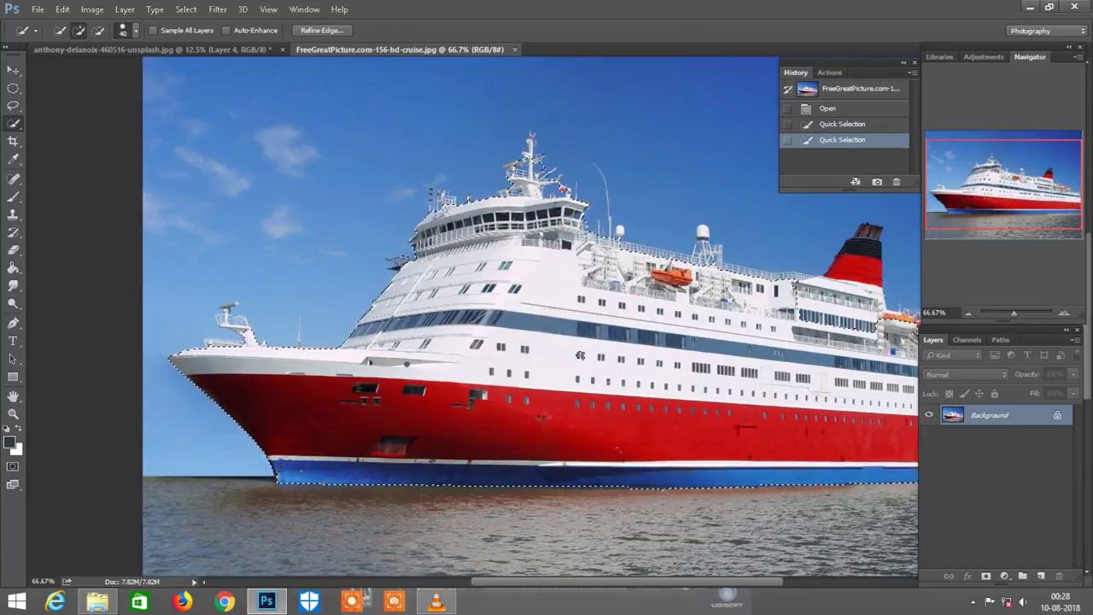
{"action": "left_click_drag", "start_coordinate": [252, 337], "coordinate": [226, 320]}
{"action": "left_click", "coordinate": [579, 355]}
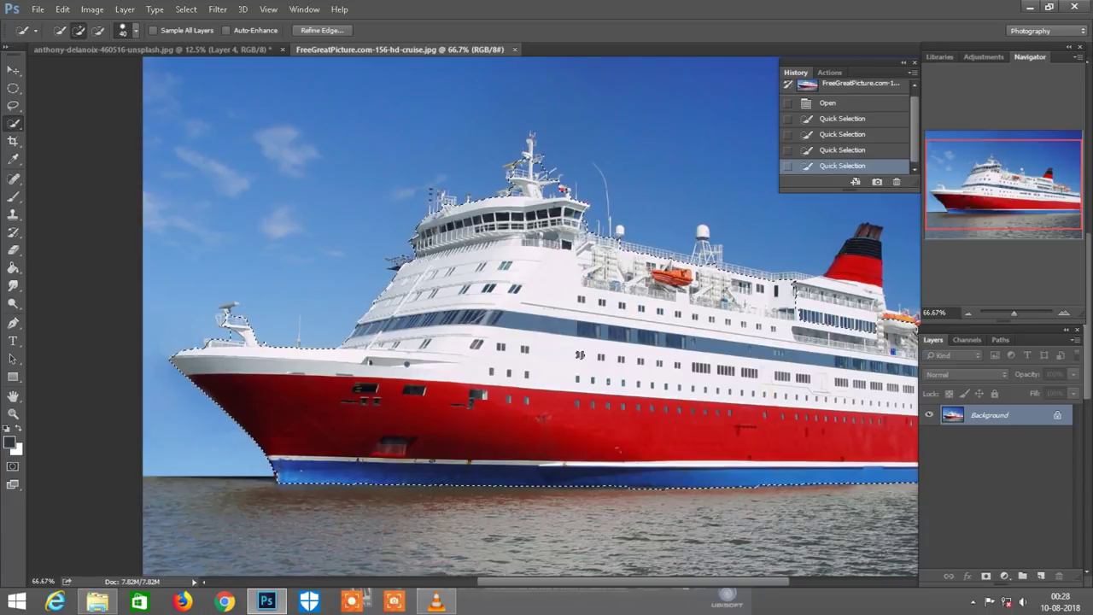
{"action": "left_click_drag", "start_coordinate": [579, 355], "coordinate": [450, 354]}
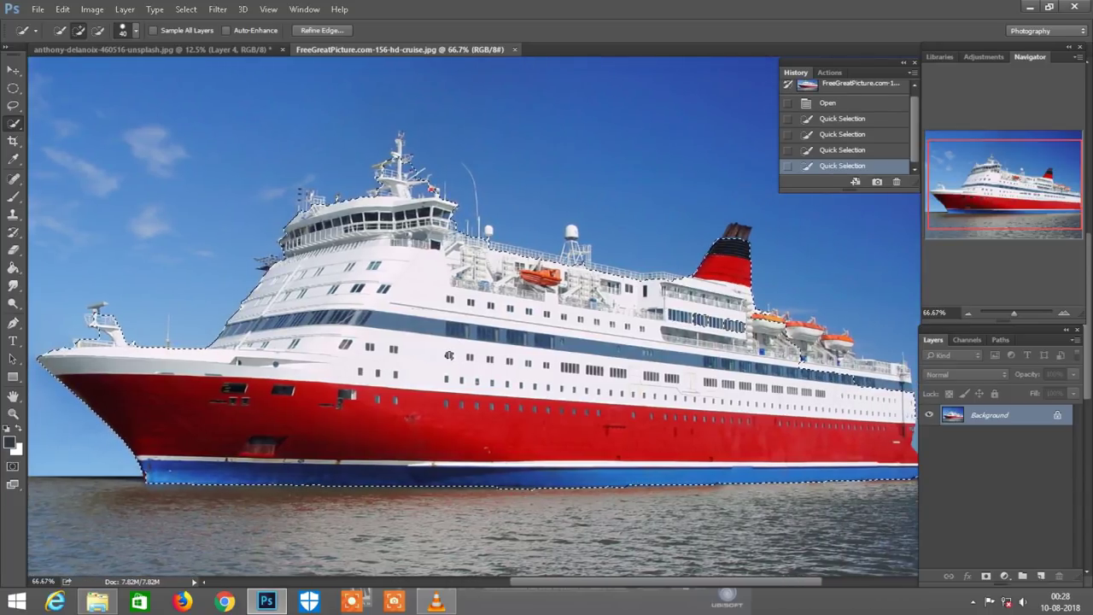
{"action": "left_click", "coordinate": [450, 354]}
{"action": "key", "text": "bracketleft"}
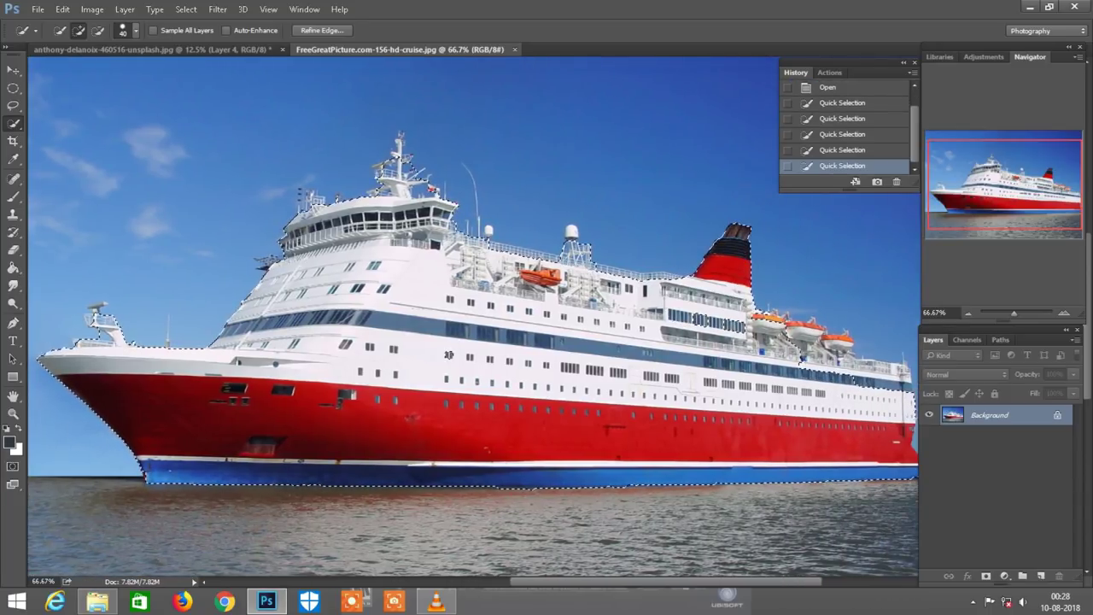
{"action": "left_click", "coordinate": [572, 235]}
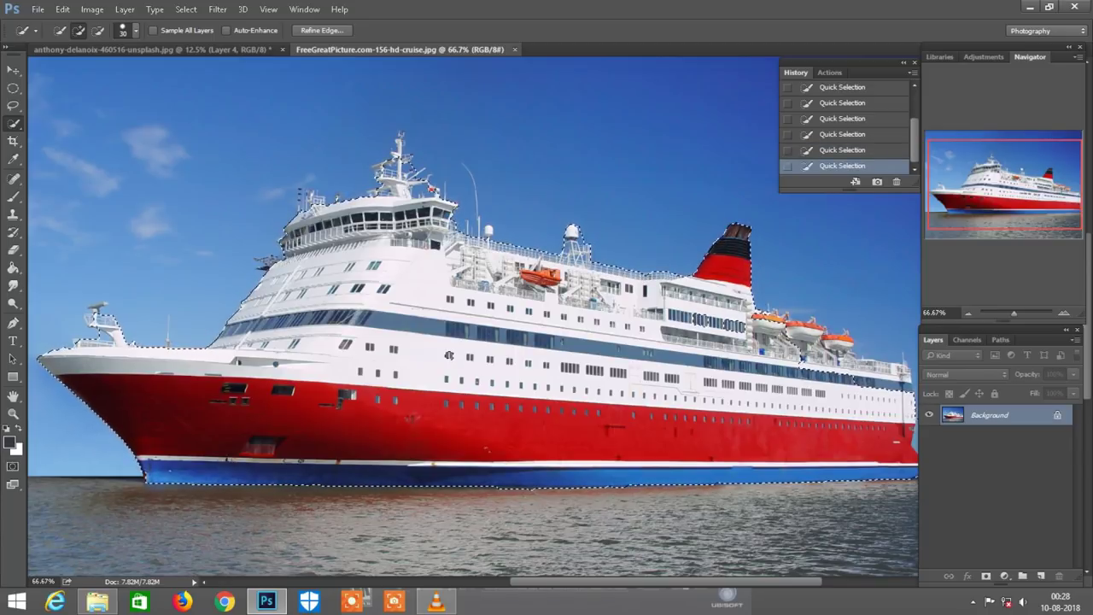
{"action": "scroll", "coordinate": [470, 324], "scroll_direction": "right", "scroll_amount": 3}
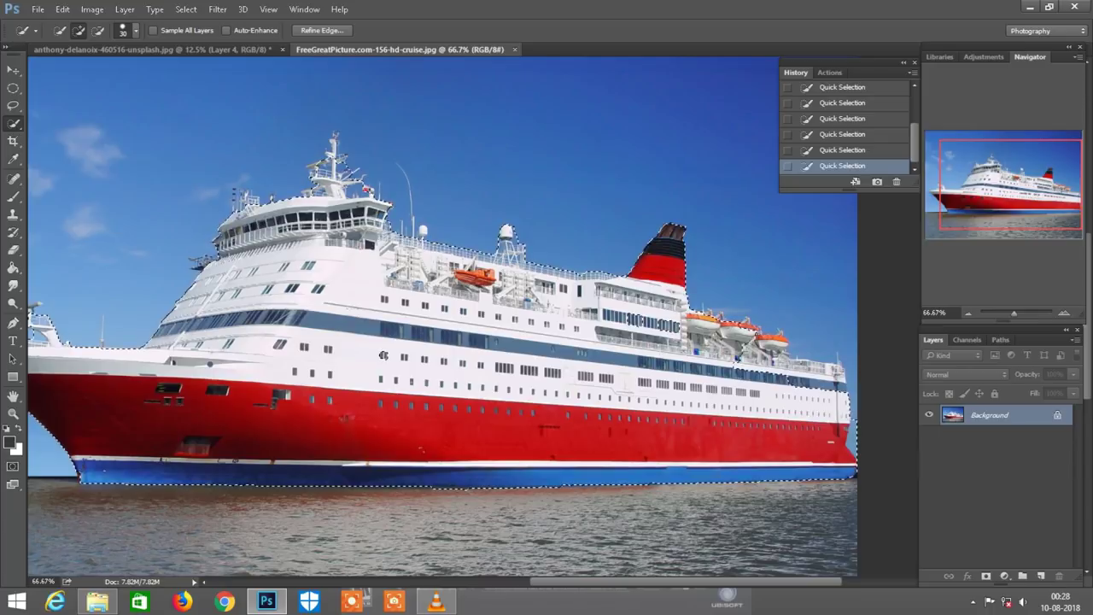
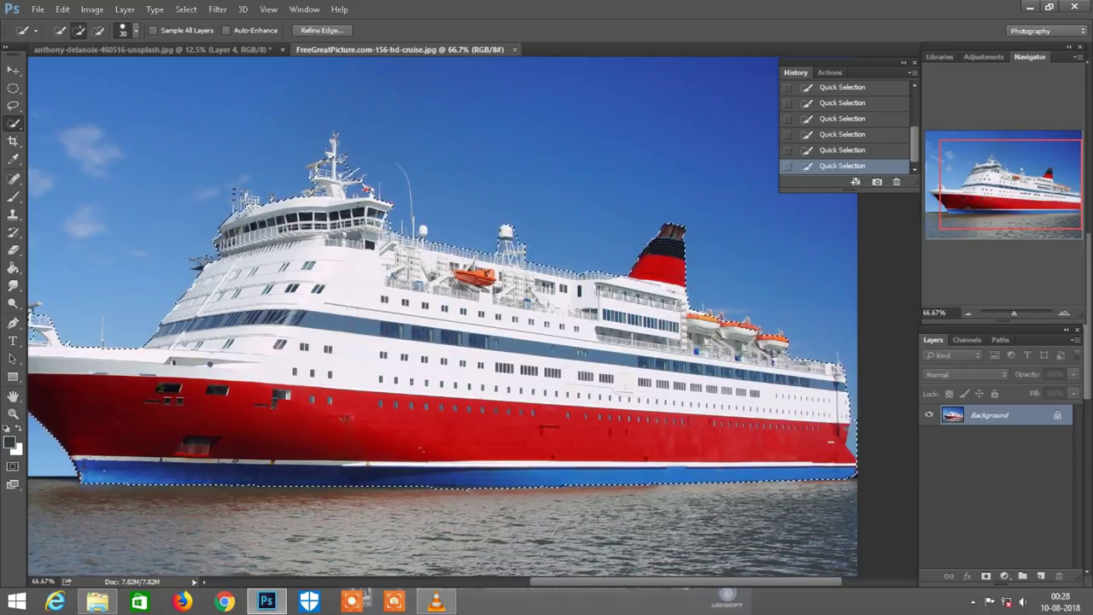
- Refine the ship selection, carry the ship into the elephant poster and nudge it left
{"action": "scroll", "coordinate": [442, 341], "scroll_direction": "down", "scroll_amount": 1}
{"action": "key", "text": "alt"}
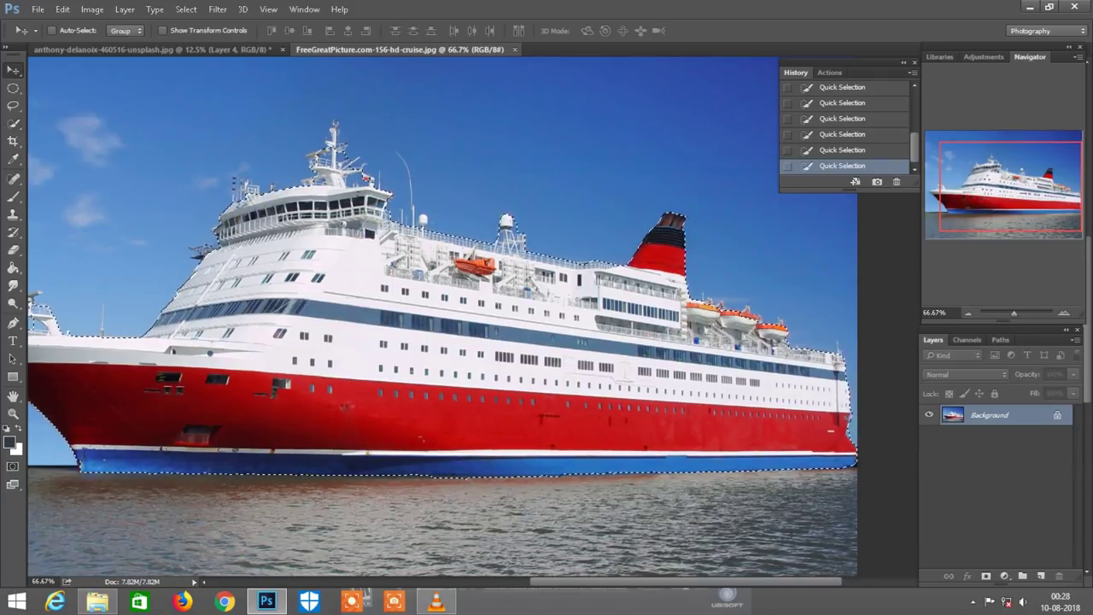
{"action": "key", "text": "ctrl+minus"}
{"action": "mouse_move", "coordinate": [513, 342]}
{"action": "left_mouse_down"}
{"action": "mouse_move", "coordinate": [153, 48]}
{"action": "mouse_move", "coordinate": [512, 311]}
{"action": "left_mouse_up"}
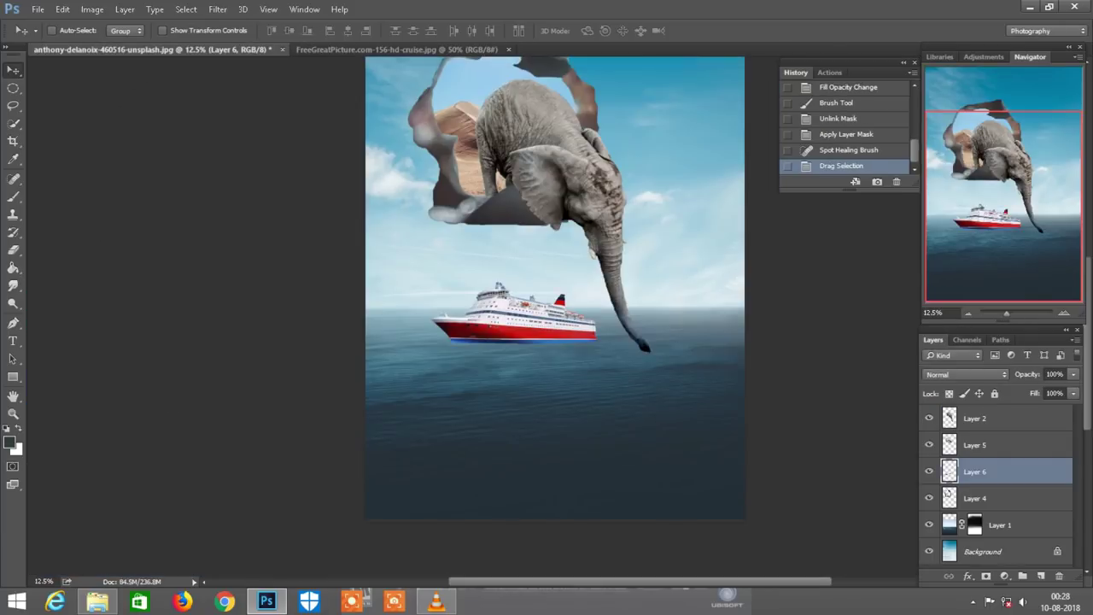
{"action": "key", "text": "ctrl+plus"}
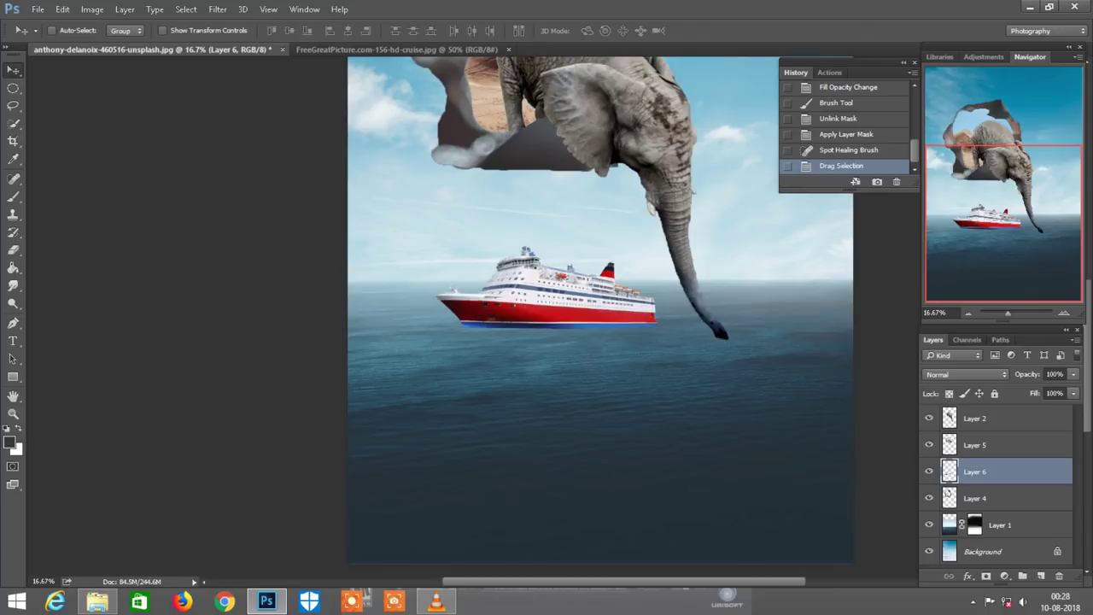
{"action": "left_click_drag", "start_coordinate": [555, 282], "coordinate": [526, 275]}
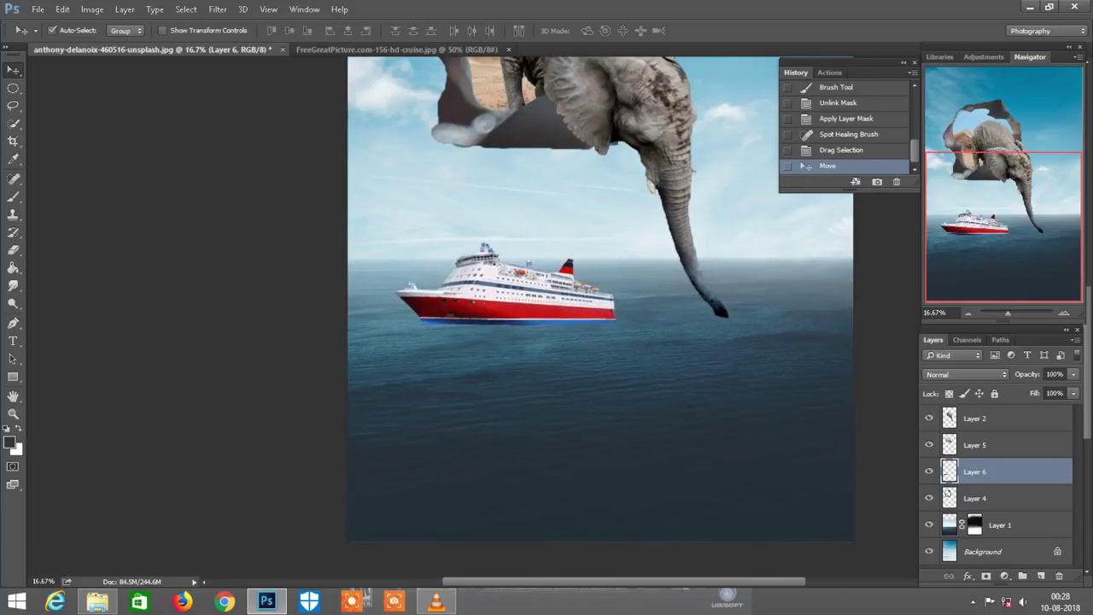
- Tilt the ship about -3.28° and move it left and down onto the sea
{"action": "key", "text": "ctrl+plus"}
{"action": "key", "text": "ctrl+t"}
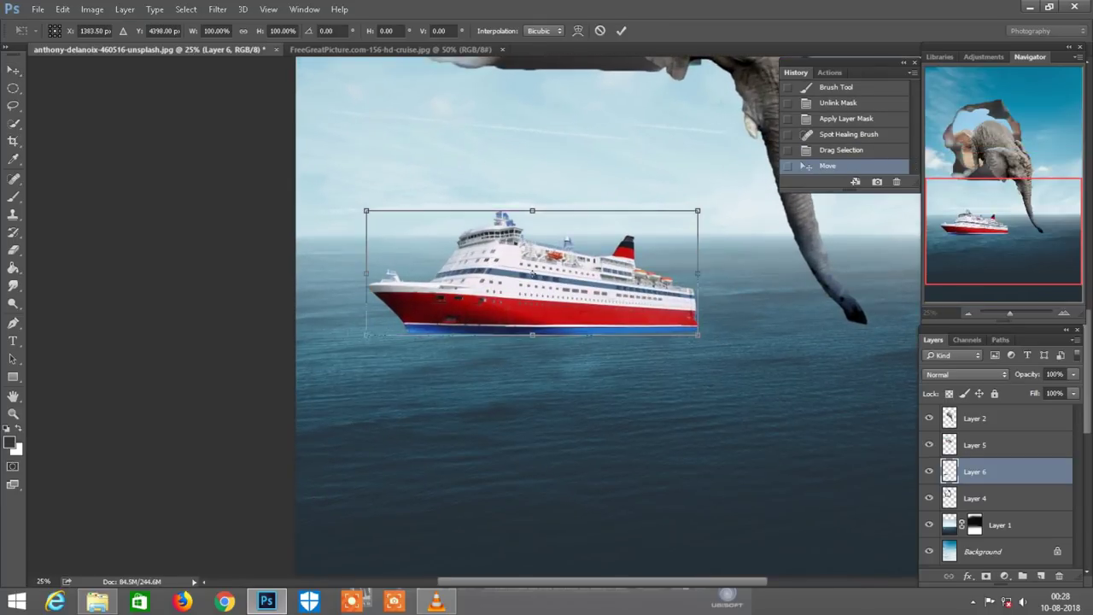
{"action": "left_click_drag", "start_coordinate": [615, 363], "coordinate": [636, 361]}
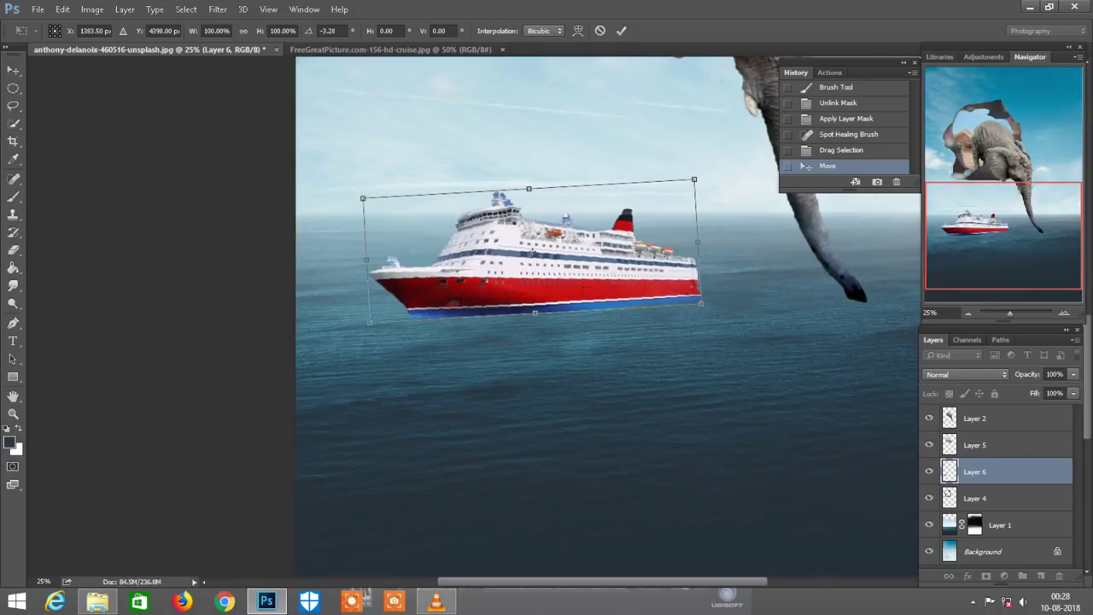
{"action": "left_click_drag", "start_coordinate": [530, 253], "coordinate": [494, 263]}
{"action": "key", "text": "Return"}
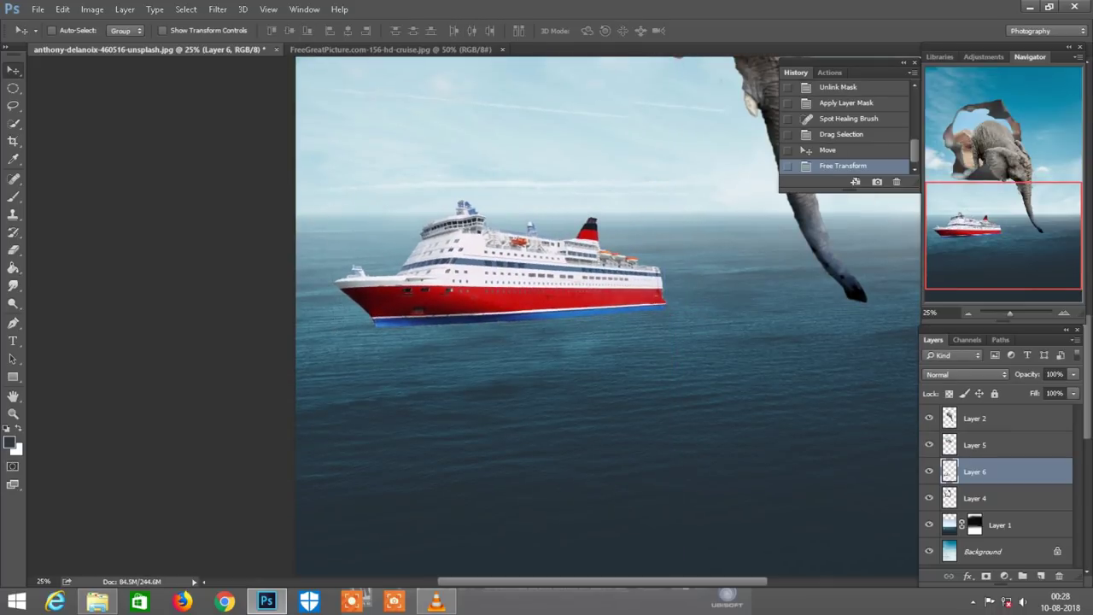
{"action": "scroll", "coordinate": [608, 308], "scroll_direction": "down", "scroll_amount": 1}
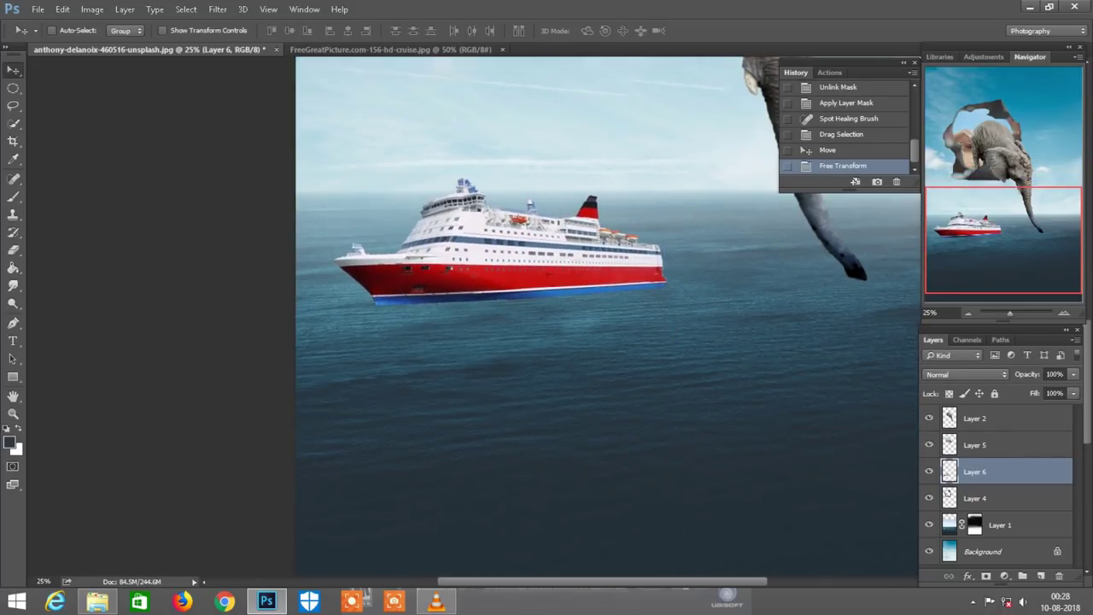
- Duplicate the ship layer, flip the copy vertically and place it below the ship, matching its tilt
{"action": "left_click_drag", "start_coordinate": [975, 471], "coordinate": [1041, 576]}
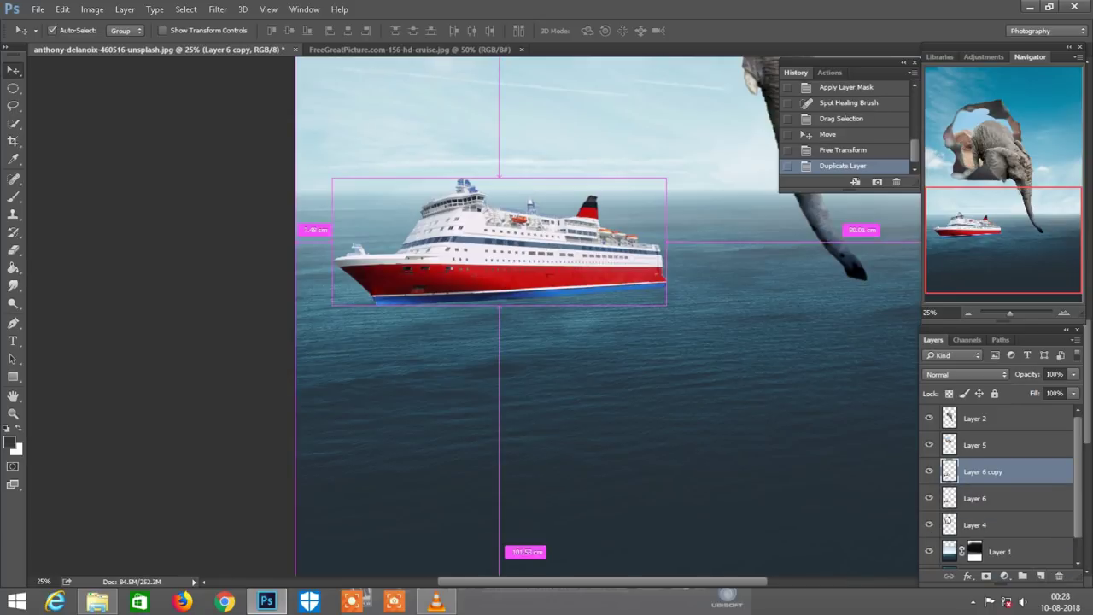
{"action": "key", "text": "ctrl+t"}
{"action": "right_click", "coordinate": [598, 247]}
{"action": "left_click", "coordinate": [643, 466]}
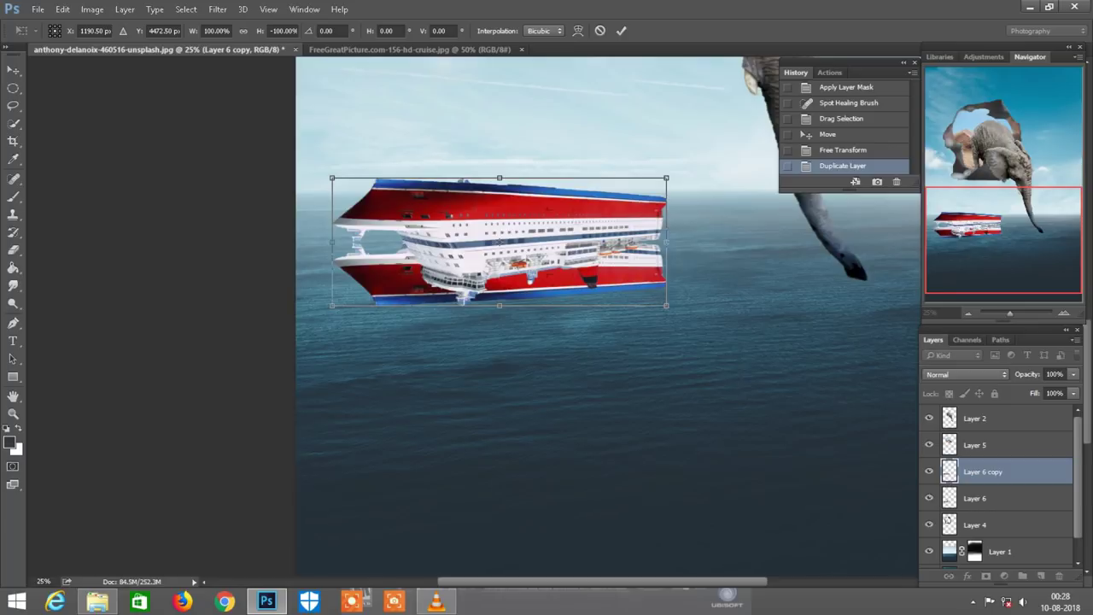
{"action": "left_click_drag", "start_coordinate": [566, 195], "coordinate": [566, 305]}
{"action": "scroll", "coordinate": [555, 290], "scroll_direction": "up", "scroll_amount": 1}
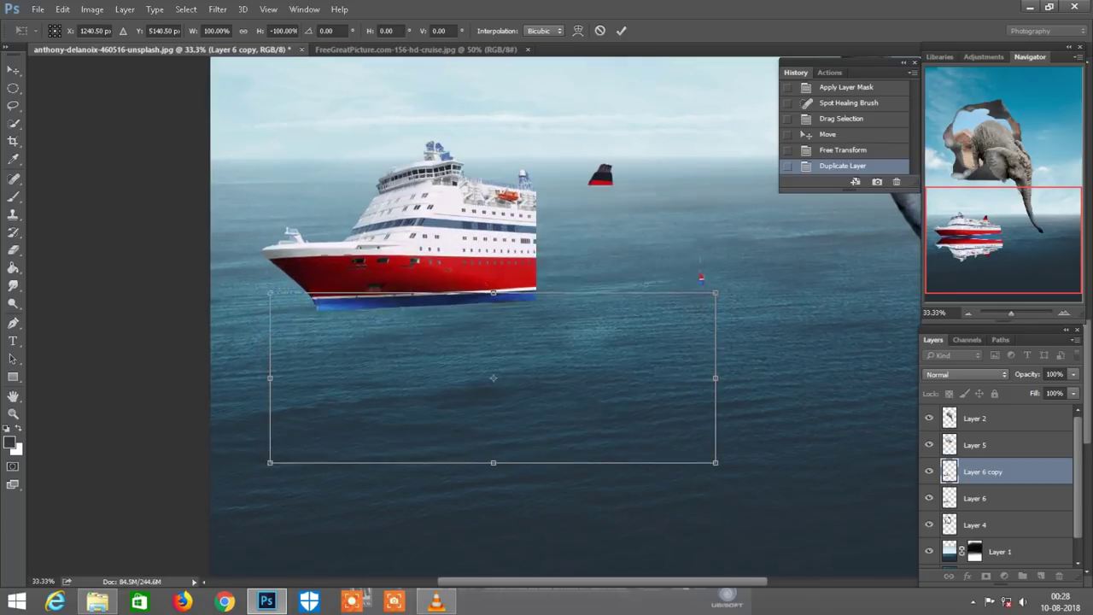
{"action": "left_click_drag", "start_coordinate": [715, 377], "coordinate": [649, 295]}
{"action": "key", "text": "Return"}
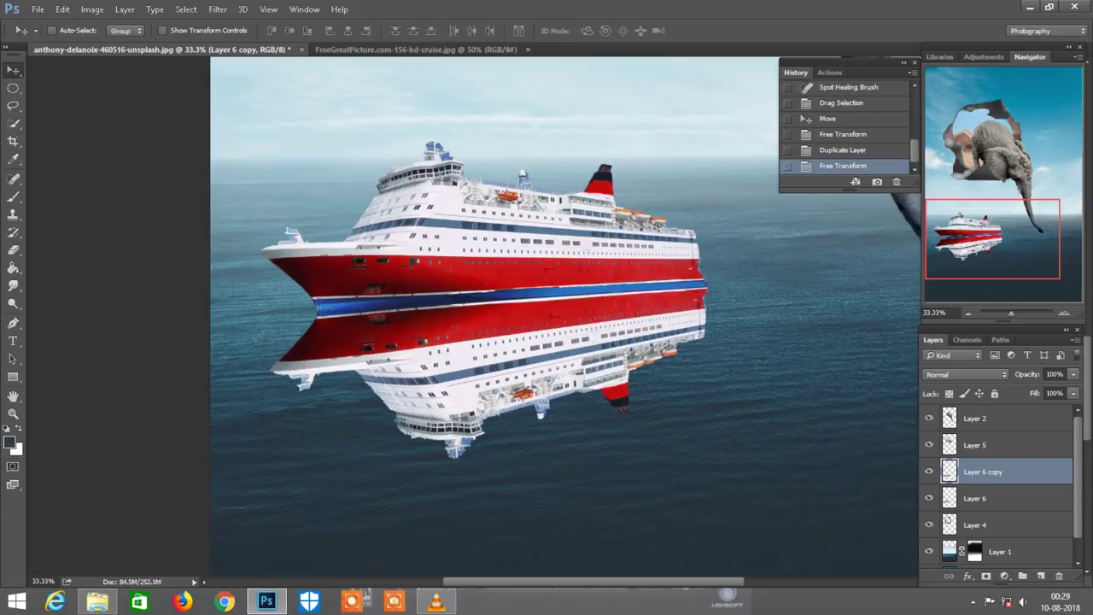
- Apply a Motion Blur with 44-pixel distance to the reflection copy
{"action": "left_click", "coordinate": [218, 9]}
{"action": "mouse_move", "coordinate": [299, 159]}
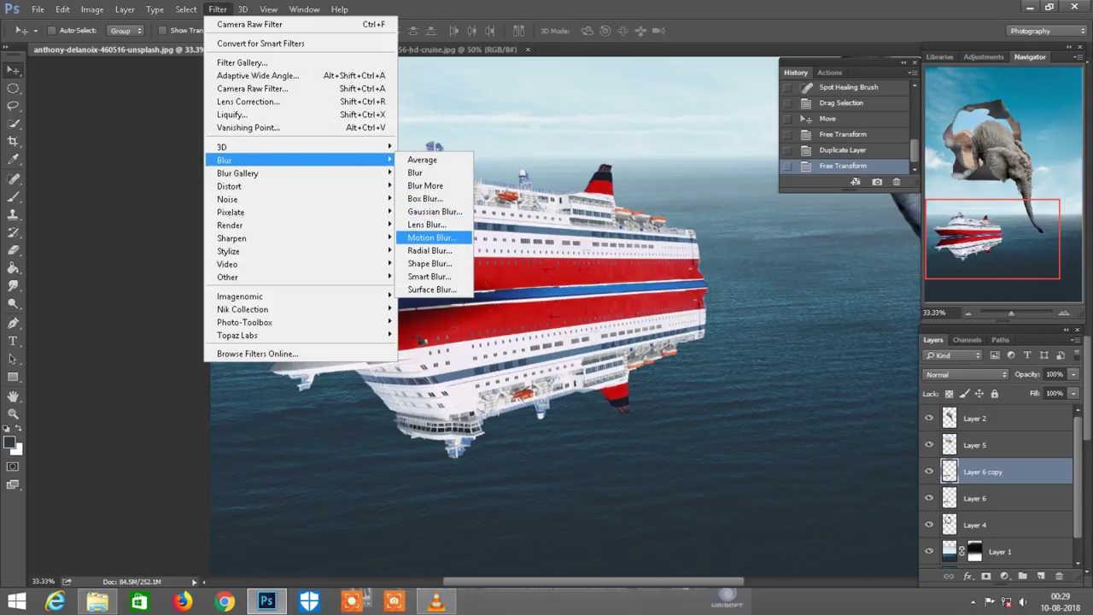
{"action": "left_click", "coordinate": [431, 237]}
{"action": "left_click_drag", "start_coordinate": [142, 418], "coordinate": [133, 418]}
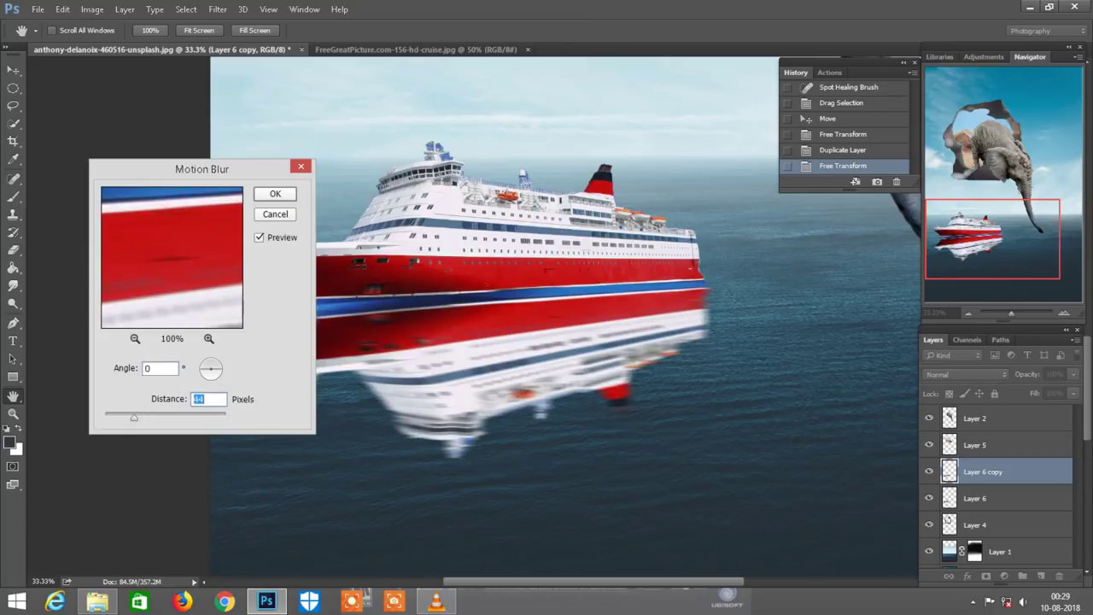
{"action": "key", "text": "Return"}
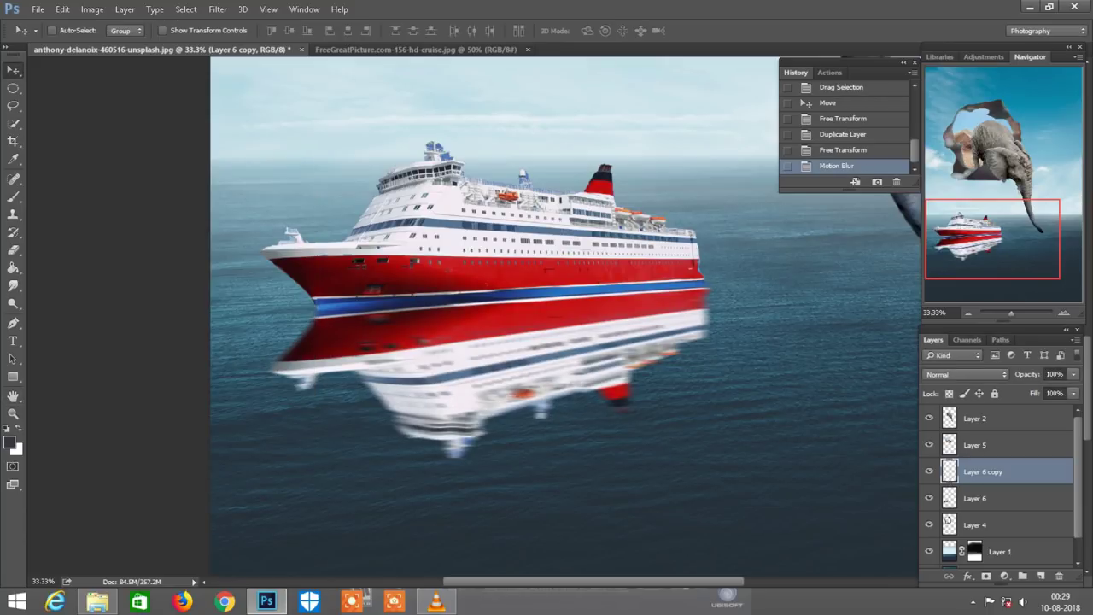
- Lower the reflection's fill to 25%
{"action": "key", "text": "shift+Down"}
{"action": "key", "text": "shift+Down"}
{"action": "key", "text": "shift+Down"}
{"action": "key", "text": "shift+Down"}
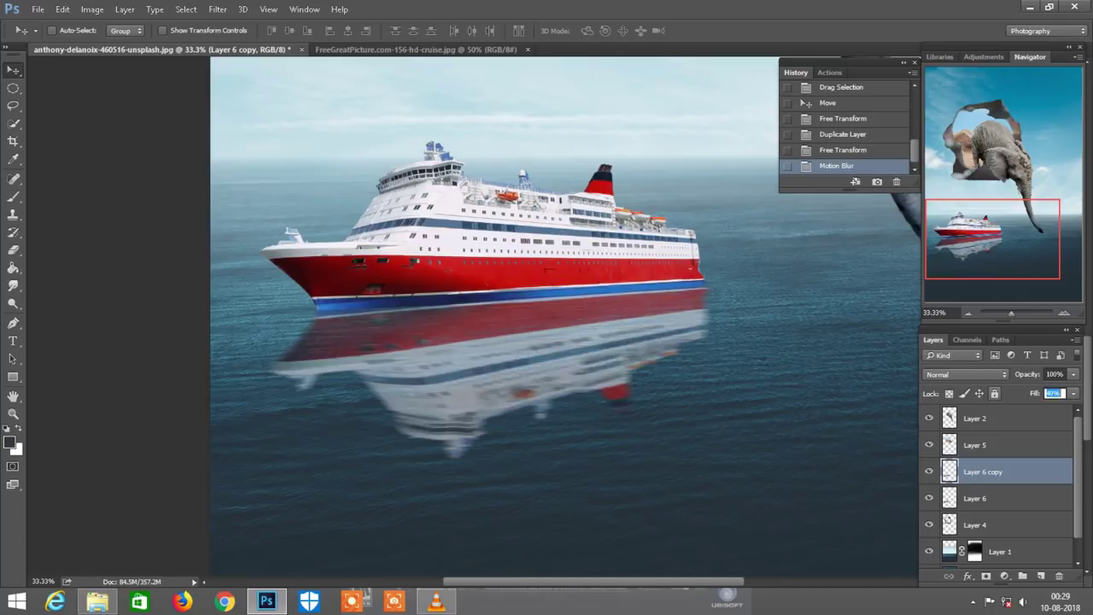
{"action": "key", "text": "shift+Down"}
{"action": "key", "text": "shift+Down"}
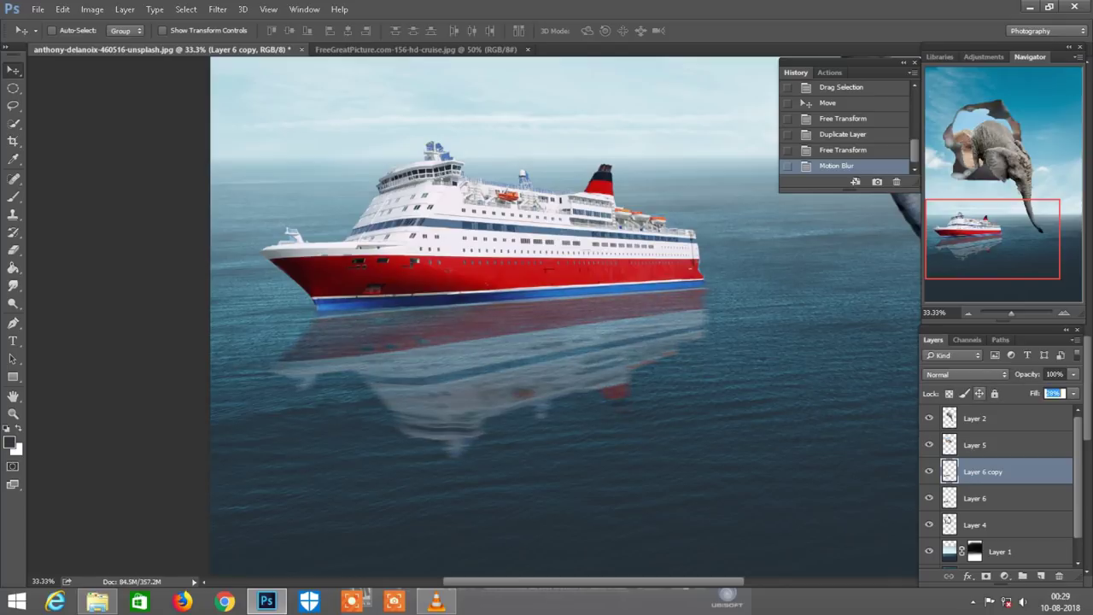
{"action": "key", "text": "Return"}
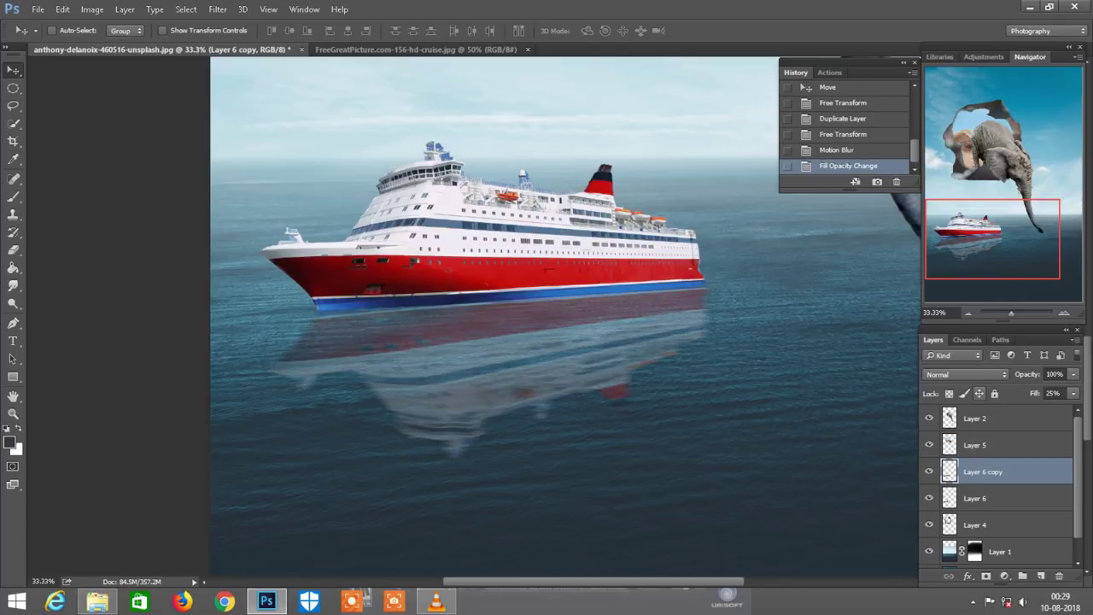
{"action": "key", "text": "ctrl+minus"}
{"action": "key", "text": "ctrl+minus"}
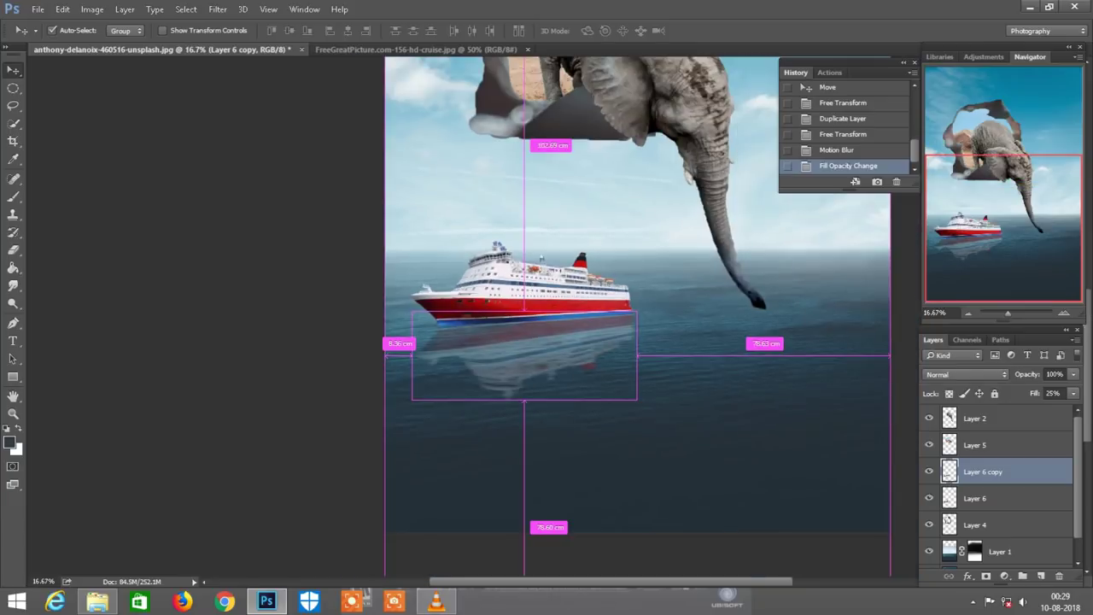
{"action": "key", "text": "ctrl+minus"}
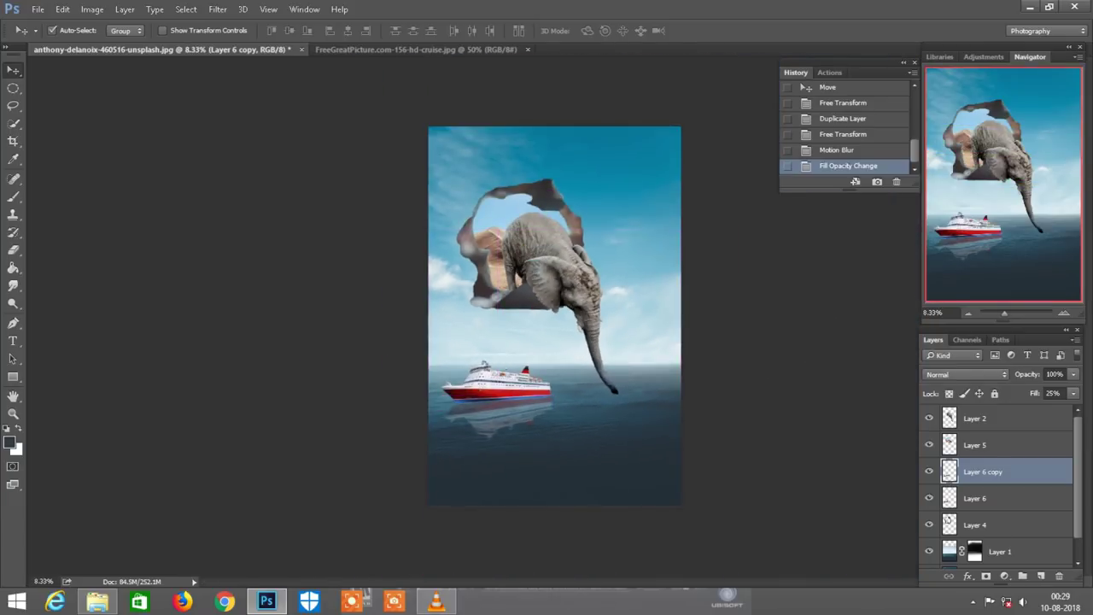
- Try merging all visible layers with Ctrl+Shift+E, then undo the merge
{"action": "key", "text": "ctrl+plus"}
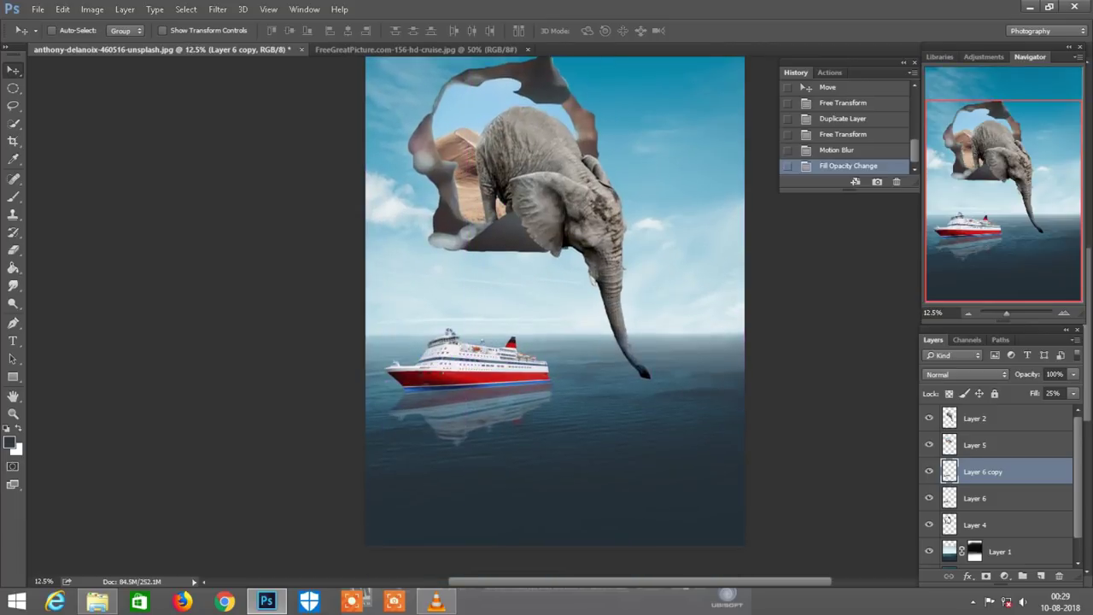
{"action": "right_click", "coordinate": [996, 472]}
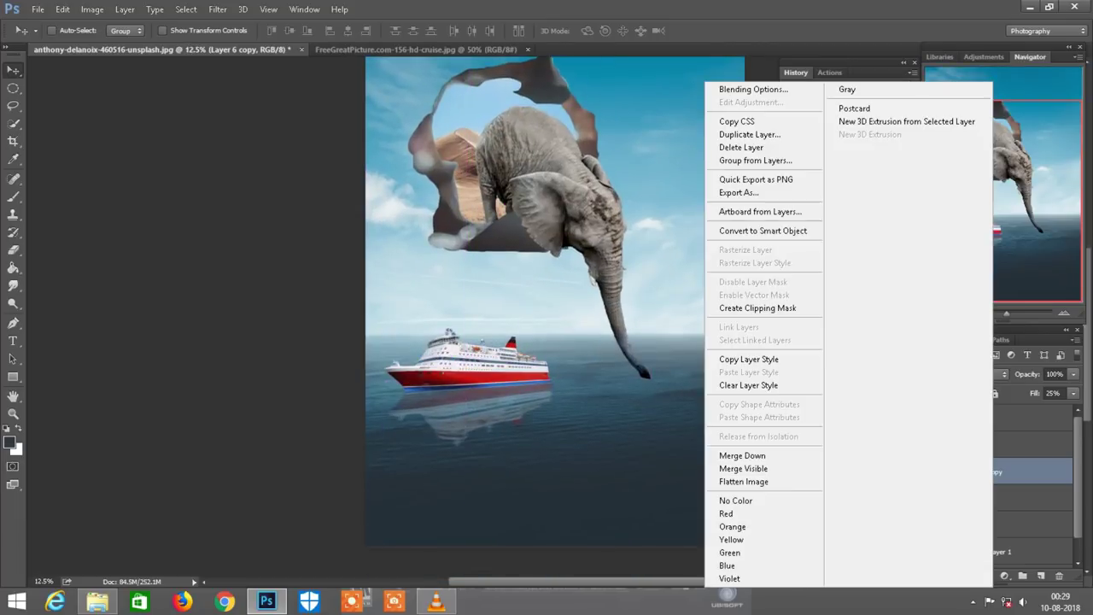
{"action": "key", "text": "Escape"}
{"action": "key", "text": "ctrl+shift+e"}
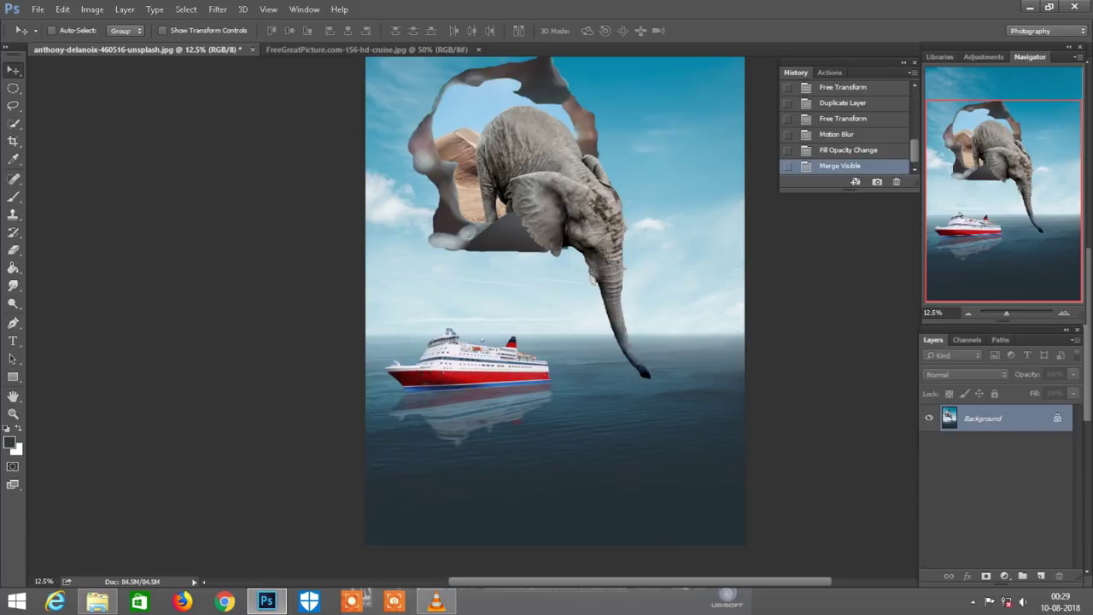
{"action": "mouse_move", "coordinate": [982, 451]}
{"action": "left_mouse_down"}
{"action": "mouse_move", "coordinate": [982, 568]}
{"action": "mouse_move", "coordinate": [1059, 576]}
{"action": "left_mouse_up"}
{"action": "key", "text": "ctrl+z"}
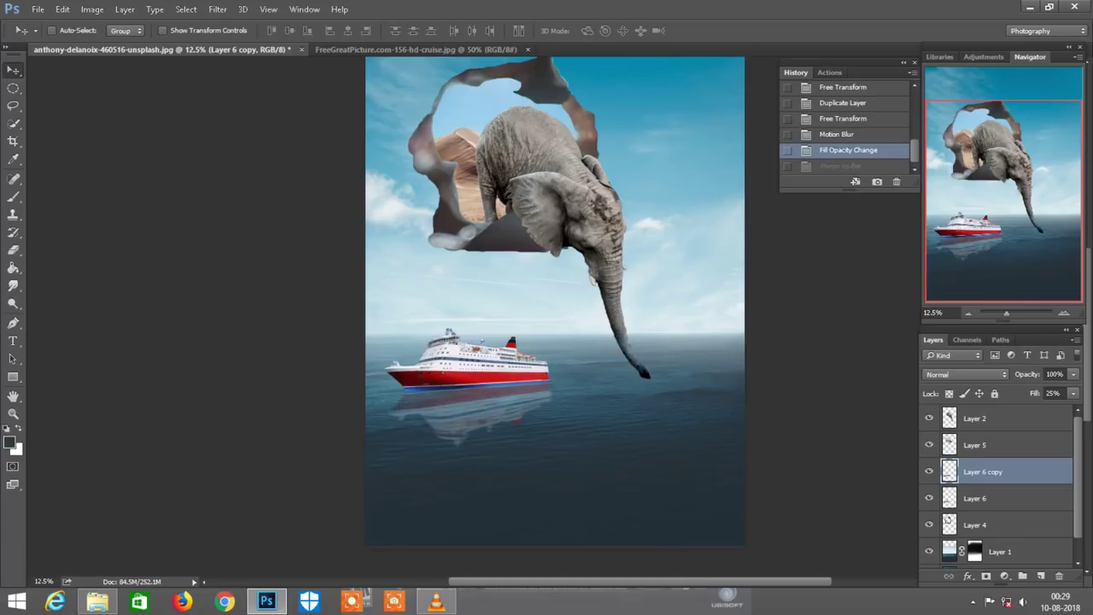
- Hide the sea, sky, reflection and ship layers and merge the elephant and hole into Layer 5
{"action": "key", "text": "alt+bracketright"}
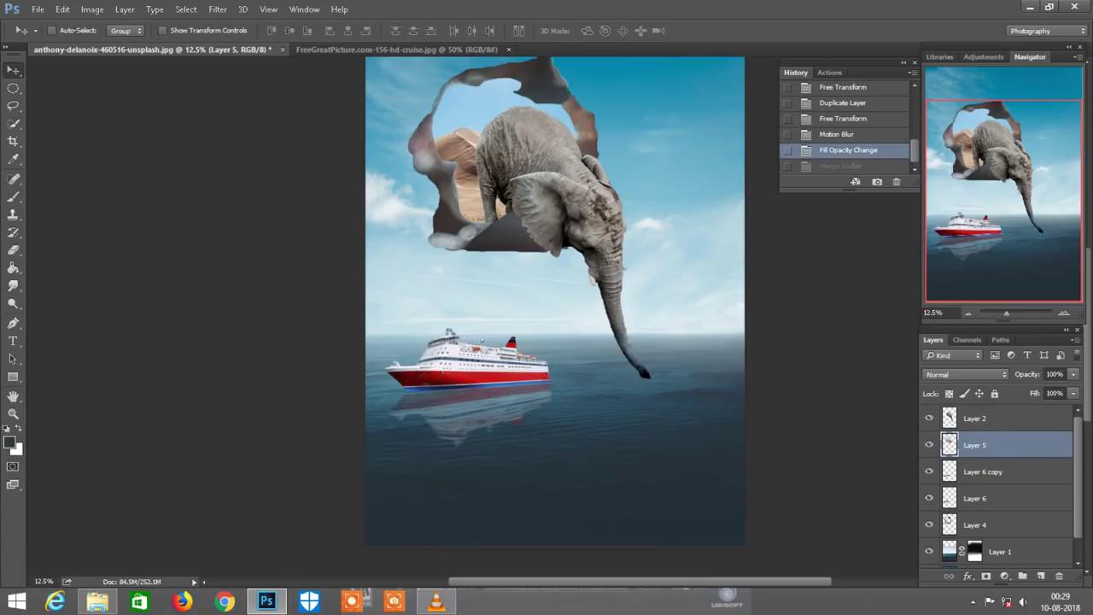
{"action": "scroll", "coordinate": [996, 486], "scroll_direction": "down", "scroll_amount": 1}
{"action": "left_click", "coordinate": [929, 528]}
{"action": "left_click", "coordinate": [929, 554]}
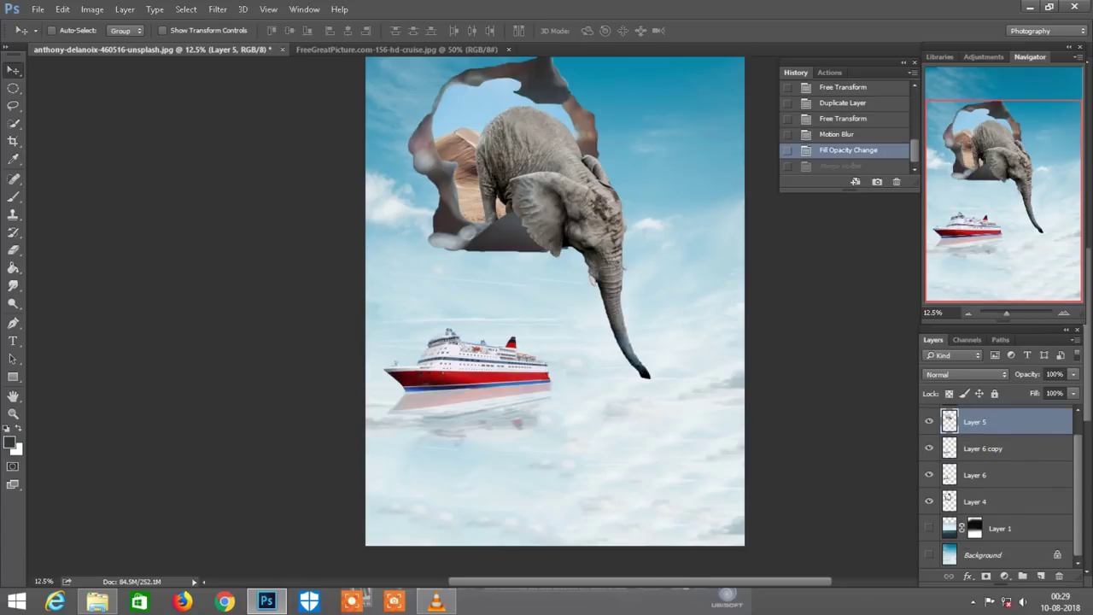
{"action": "scroll", "coordinate": [996, 486], "scroll_direction": "up", "scroll_amount": 1}
{"action": "left_click", "coordinate": [929, 472]}
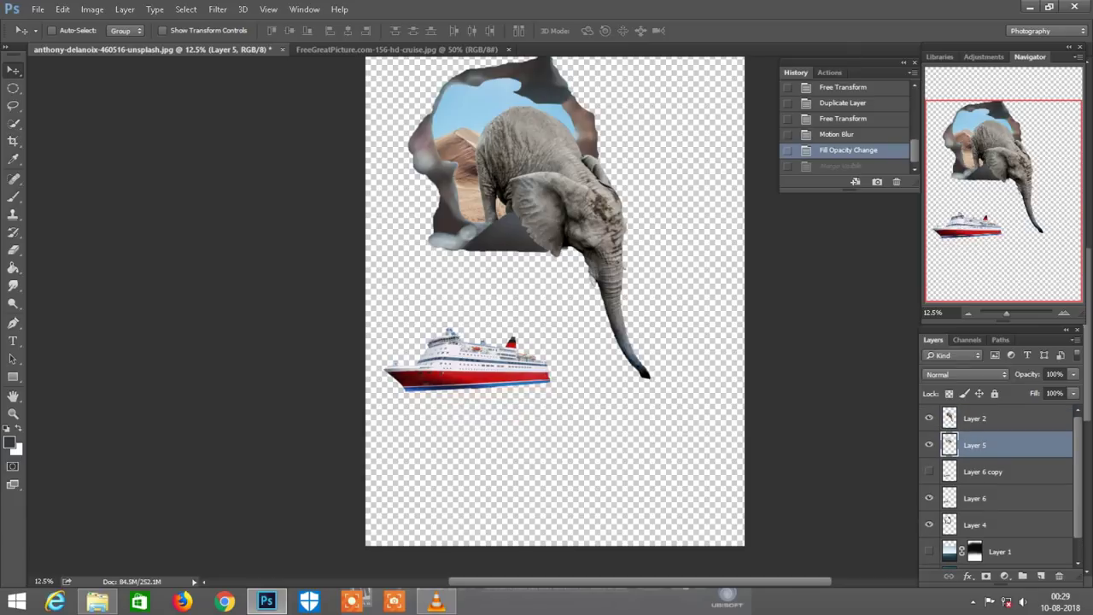
{"action": "left_click", "coordinate": [929, 498]}
{"action": "right_click", "coordinate": [984, 498]}
{"action": "left_click", "coordinate": [747, 469]}
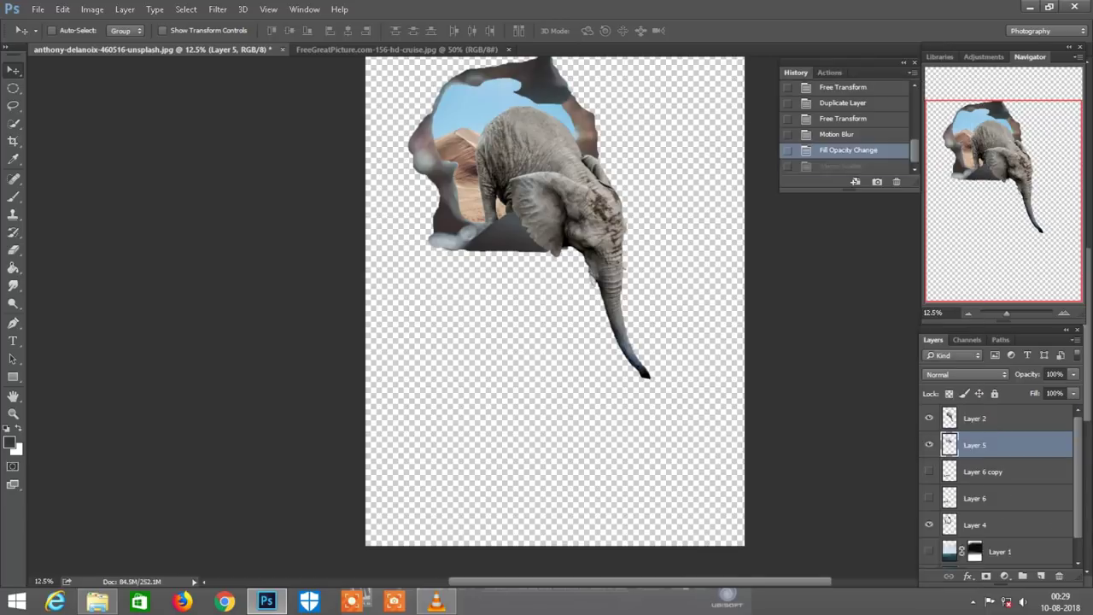
{"action": "key", "text": "ctrl+shift+e"}
- Turn the ship, reflection, sea and sky layers back on
{"action": "left_click", "coordinate": [929, 471]}
{"action": "left_click", "coordinate": [929, 445]}
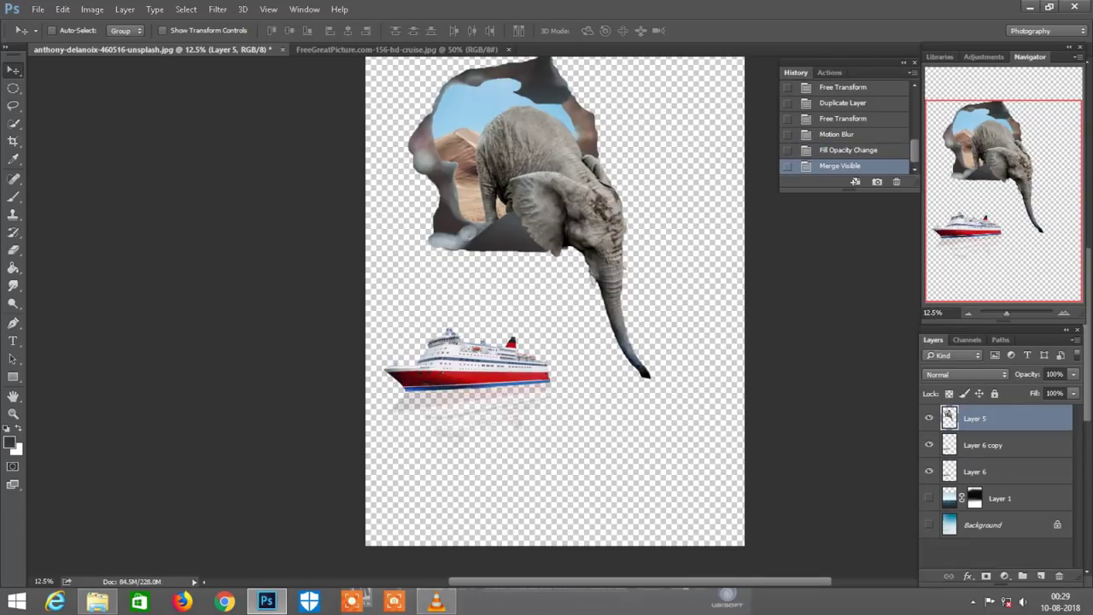
{"action": "left_click", "coordinate": [929, 498]}
{"action": "left_click", "coordinate": [929, 524]}
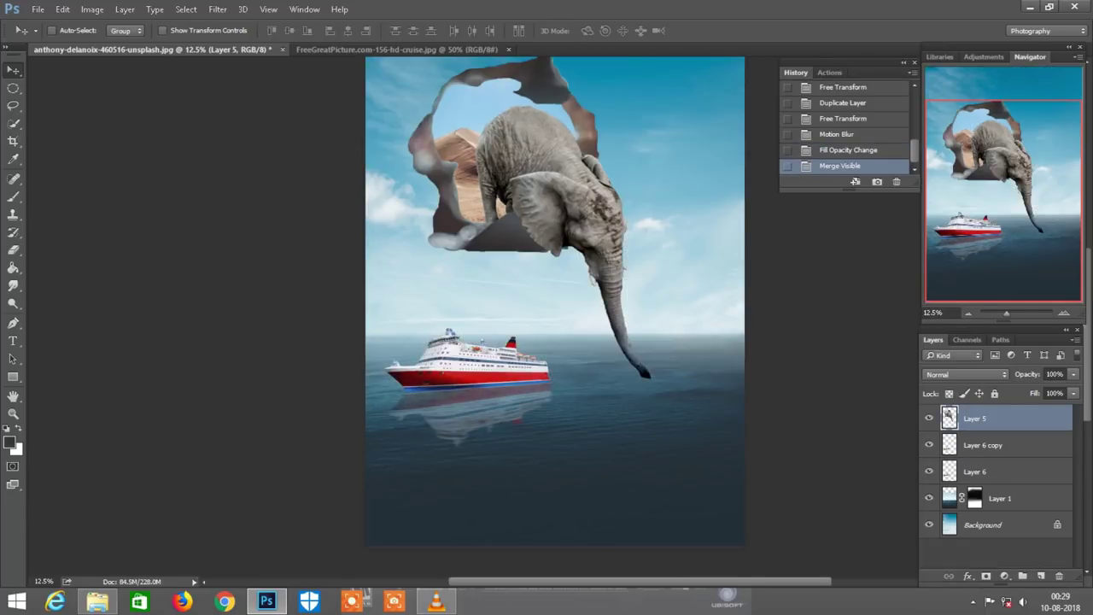
- Duplicate Layer 5, flip the copy vertically, move it down and rotate it about -130°
{"action": "scroll", "coordinate": [555, 299], "scroll_direction": "right", "scroll_amount": 2}
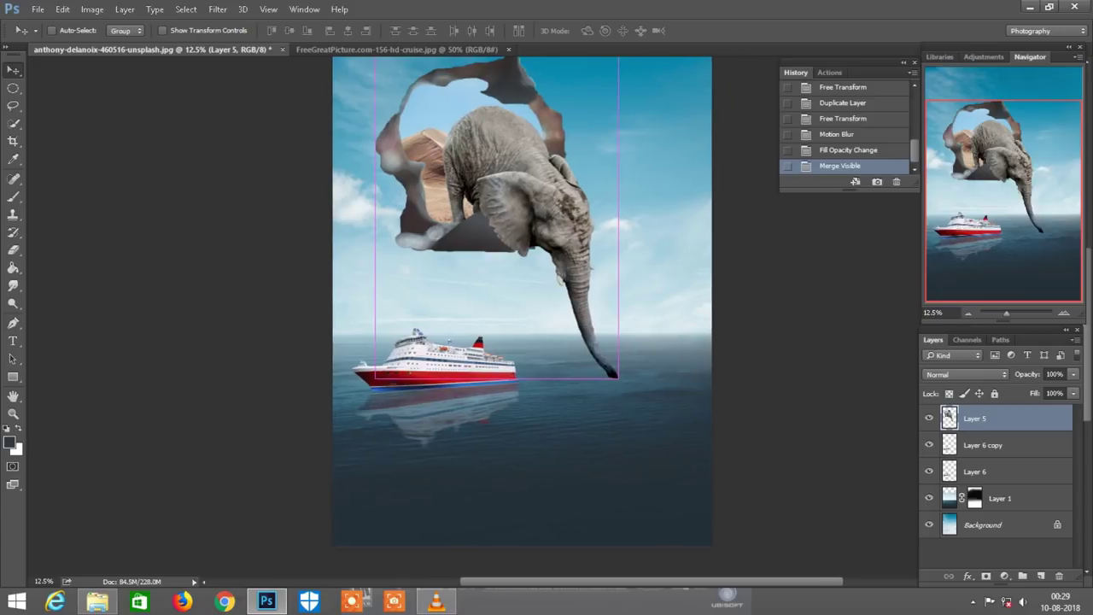
{"action": "left_click_drag", "start_coordinate": [950, 418], "coordinate": [1041, 576]}
{"action": "key", "text": "ctrl+t"}
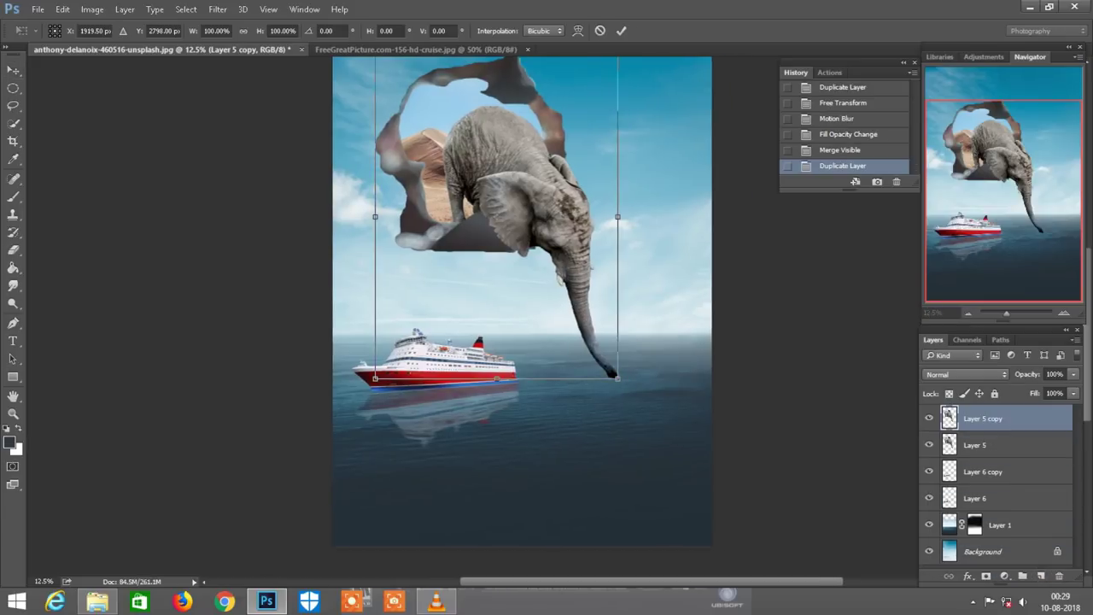
{"action": "right_click", "coordinate": [573, 163]}
{"action": "left_click", "coordinate": [598, 385]}
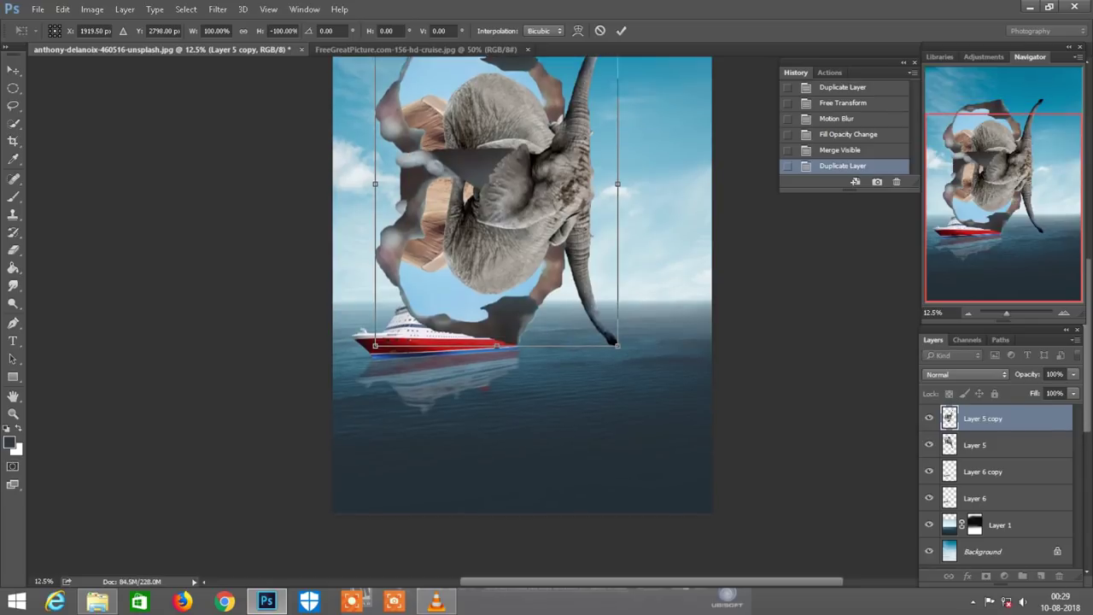
{"action": "left_click_drag", "start_coordinate": [523, 95], "coordinate": [539, 180]}
{"action": "key", "text": "ctrl+plus"}
{"action": "left_click_drag", "start_coordinate": [741, 299], "coordinate": [658, 389]}
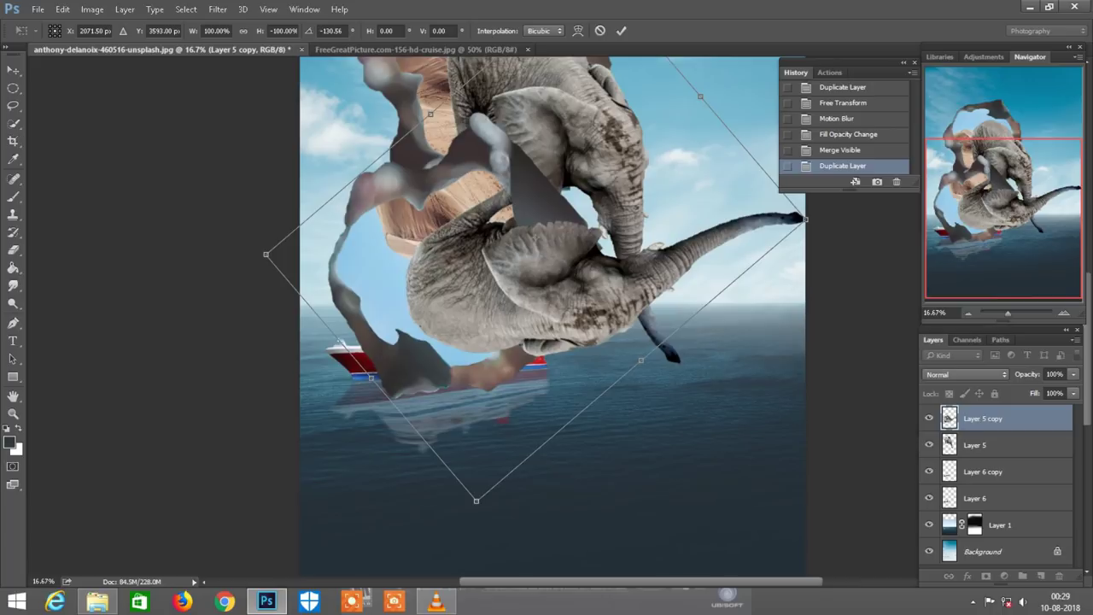
- Scale the copy proportionally to 78% and rotate it to about -118°
{"action": "left_click", "coordinate": [243, 31]}
{"action": "left_click", "coordinate": [281, 31]}
{"action": "type", "text": "-125"}
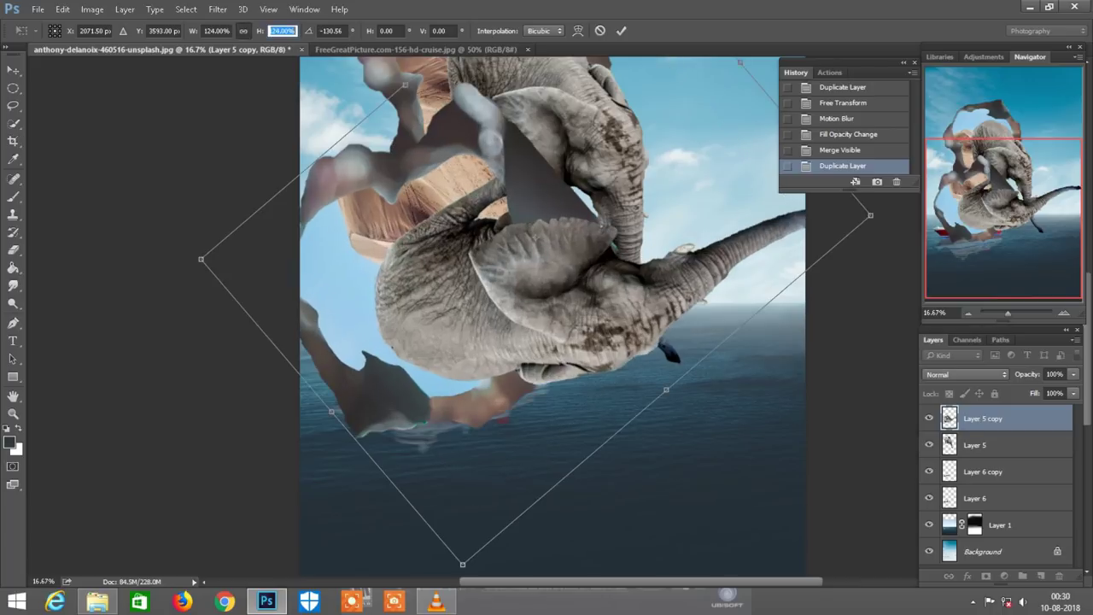
{"action": "key", "text": "Return"}
{"action": "type", "text": "78"}
{"action": "key", "text": "Return"}
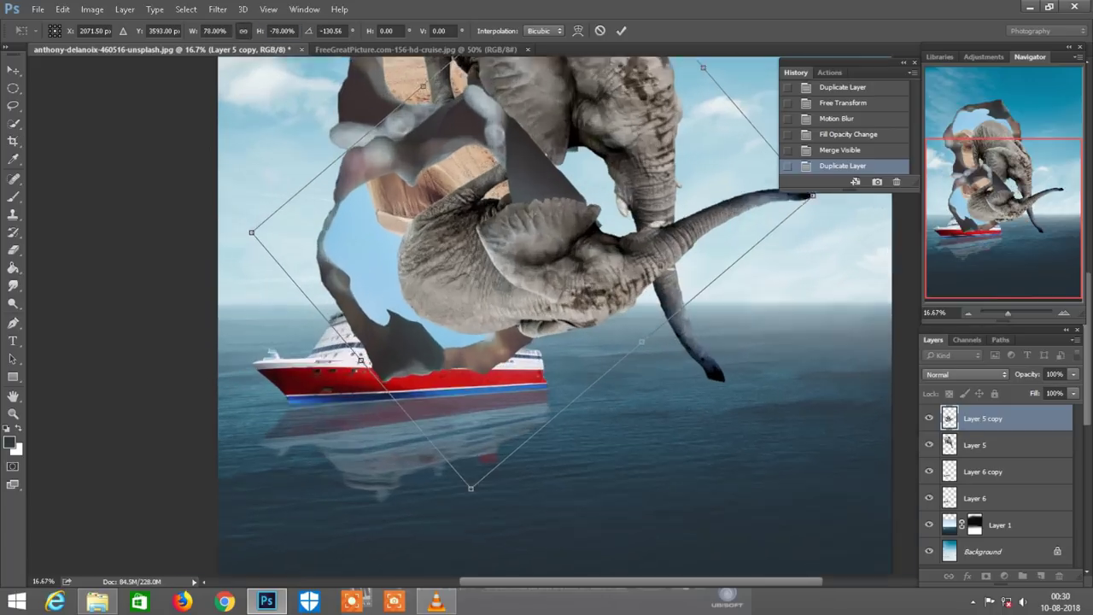
{"action": "key", "text": "ctrl+plus"}
{"action": "mouse_move", "coordinate": [768, 282]}
{"action": "left_mouse_down"}
{"action": "mouse_move", "coordinate": [773, 337]}
{"action": "mouse_move", "coordinate": [637, 236]}
{"action": "mouse_move", "coordinate": [616, 276]}
{"action": "mouse_move", "coordinate": [629, 323]}
{"action": "left_mouse_up"}
- Warp the flipped elephant copy, bending its trunk-tip corner downward
{"action": "right_click", "coordinate": [628, 323]}
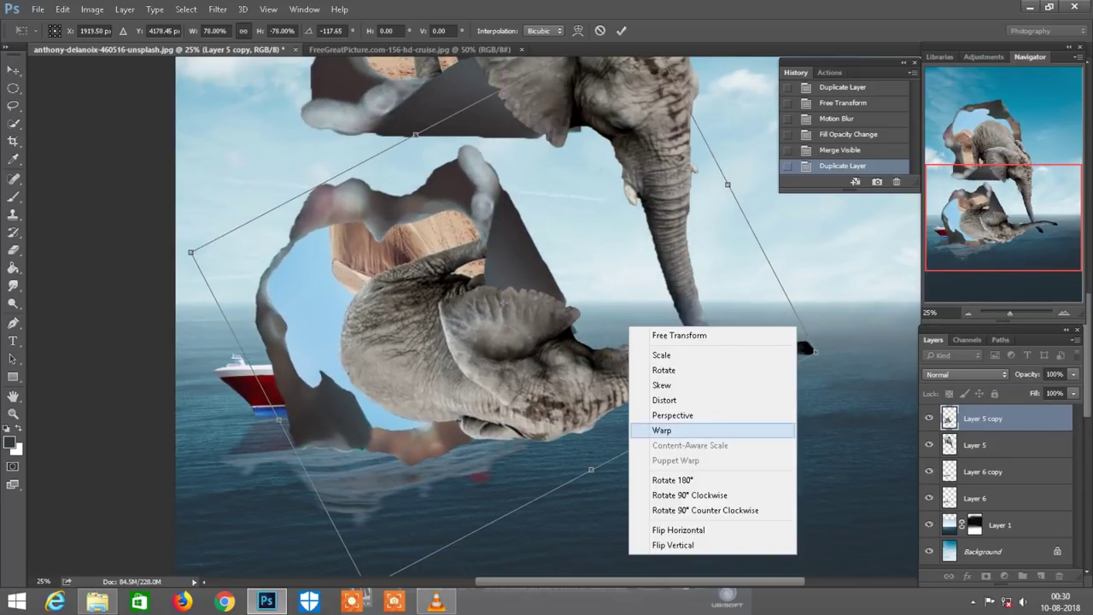
{"action": "left_click", "coordinate": [651, 432]}
{"action": "mouse_move", "coordinate": [816, 350]}
{"action": "left_mouse_down"}
{"action": "mouse_move", "coordinate": [780, 305]}
{"action": "mouse_move", "coordinate": [744, 385]}
{"action": "mouse_move", "coordinate": [756, 393]}
{"action": "left_mouse_up"}
{"action": "scroll", "coordinate": [547, 316], "scroll_direction": "down", "scroll_amount": 3}
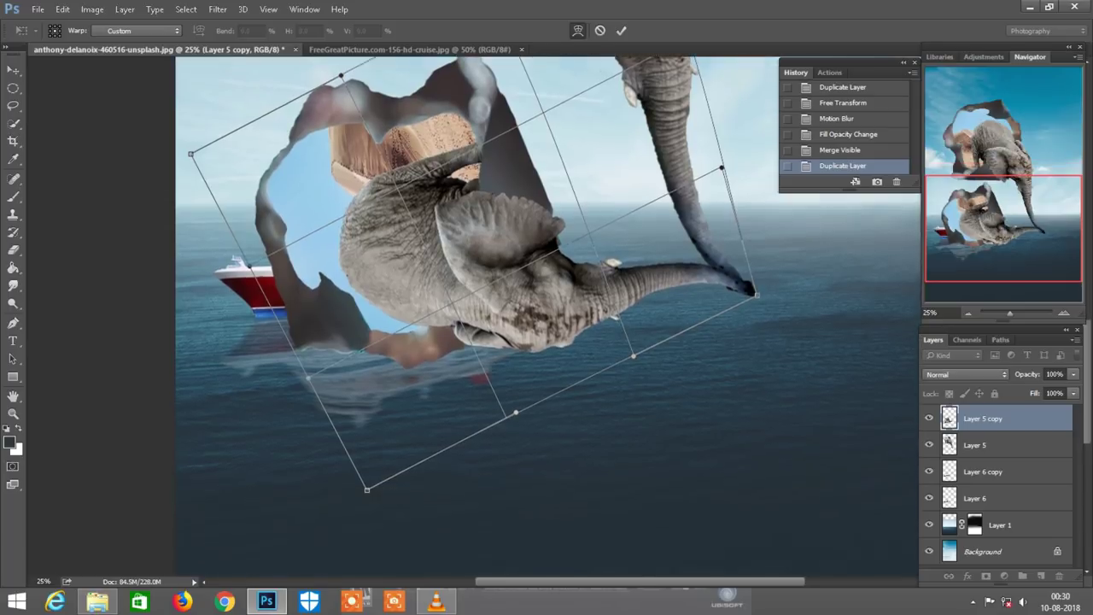
{"action": "scroll", "coordinate": [547, 316], "scroll_direction": "down", "scroll_amount": 2}
{"action": "scroll", "coordinate": [547, 316], "scroll_direction": "up", "scroll_amount": 1}
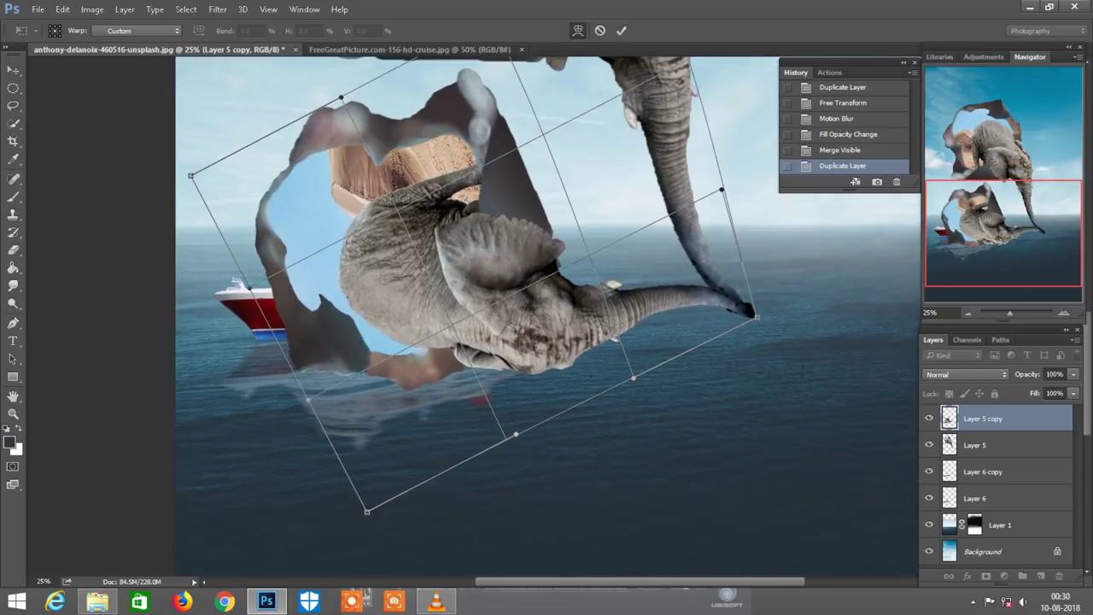
{"action": "scroll", "coordinate": [546, 316], "scroll_direction": "up", "scroll_amount": 1}
- Bend the copy's top edge down and pull its bottom edges slightly lower, committing the warp
{"action": "left_click_drag", "start_coordinate": [482, 72], "coordinate": [484, 101]}
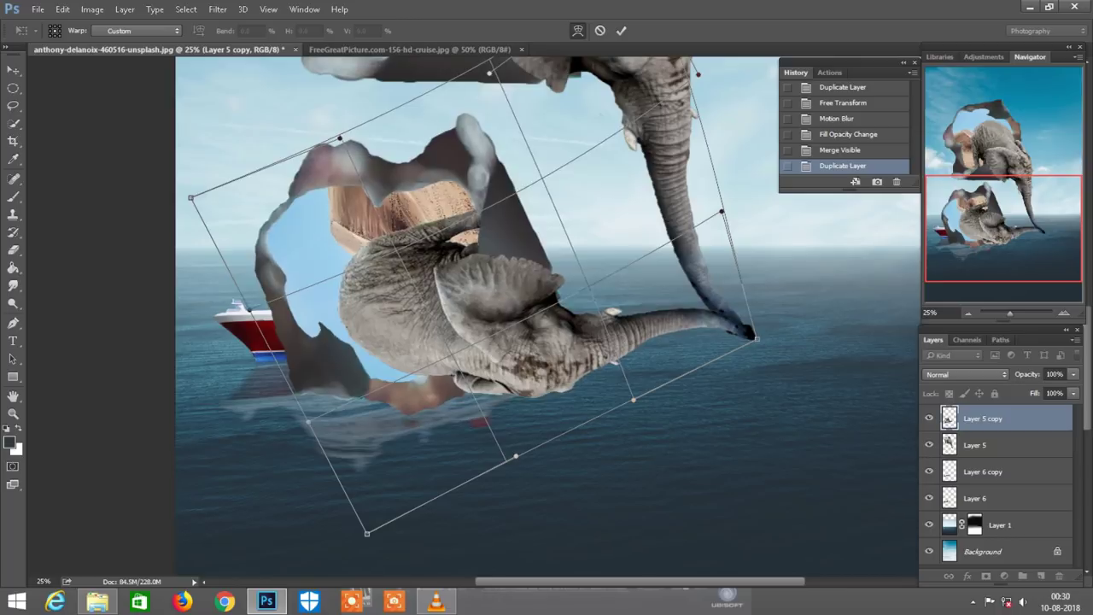
{"action": "scroll", "coordinate": [547, 316], "scroll_direction": "down", "scroll_amount": 1}
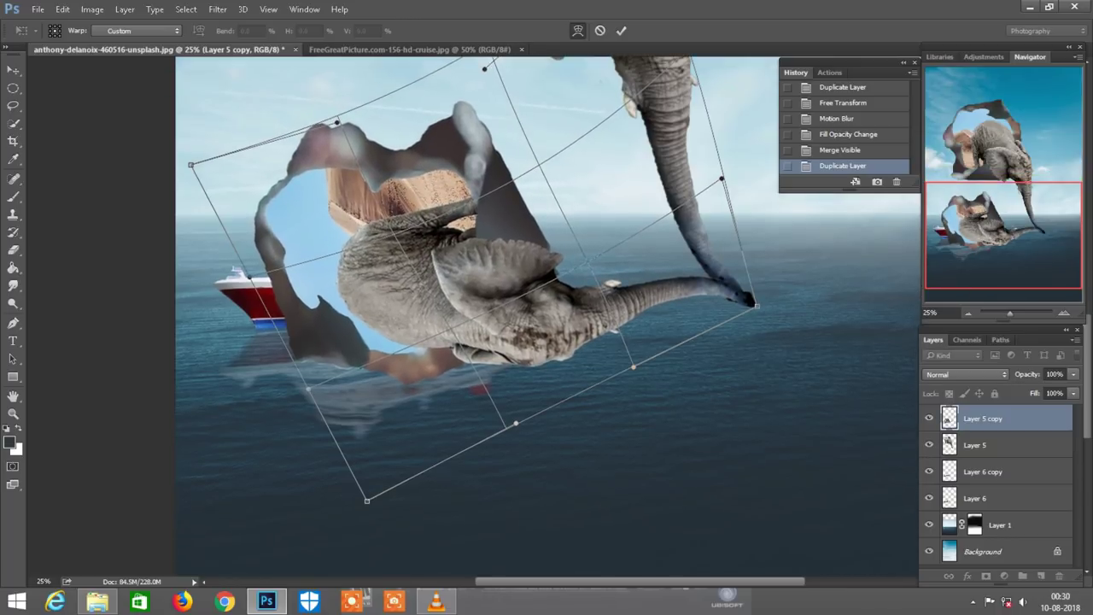
{"action": "scroll", "coordinate": [547, 316], "scroll_direction": "down", "scroll_amount": 2}
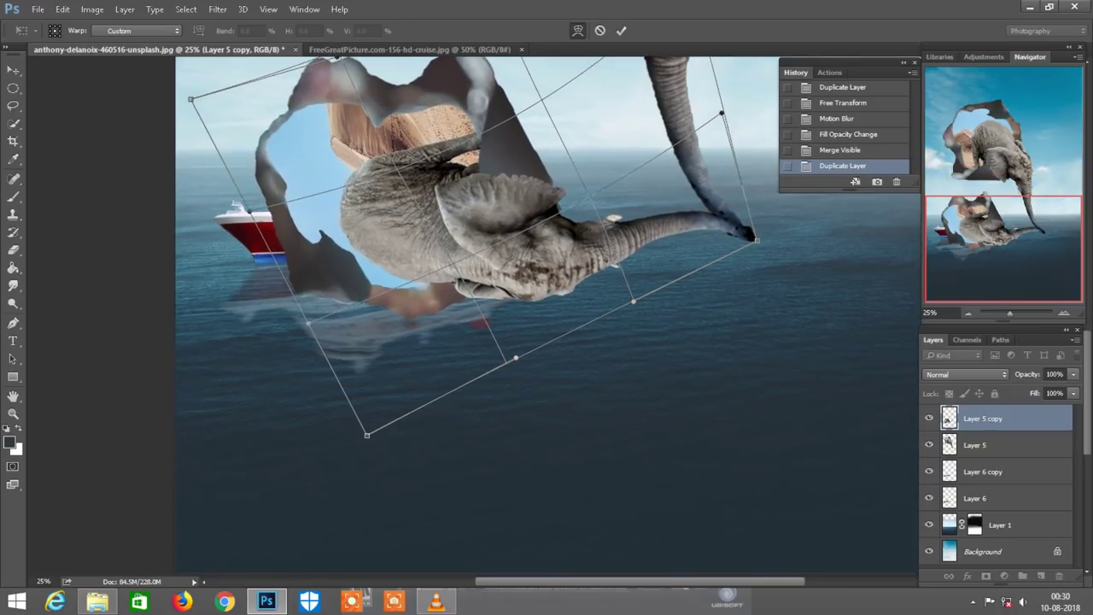
{"action": "left_click_drag", "start_coordinate": [516, 358], "coordinate": [519, 364]}
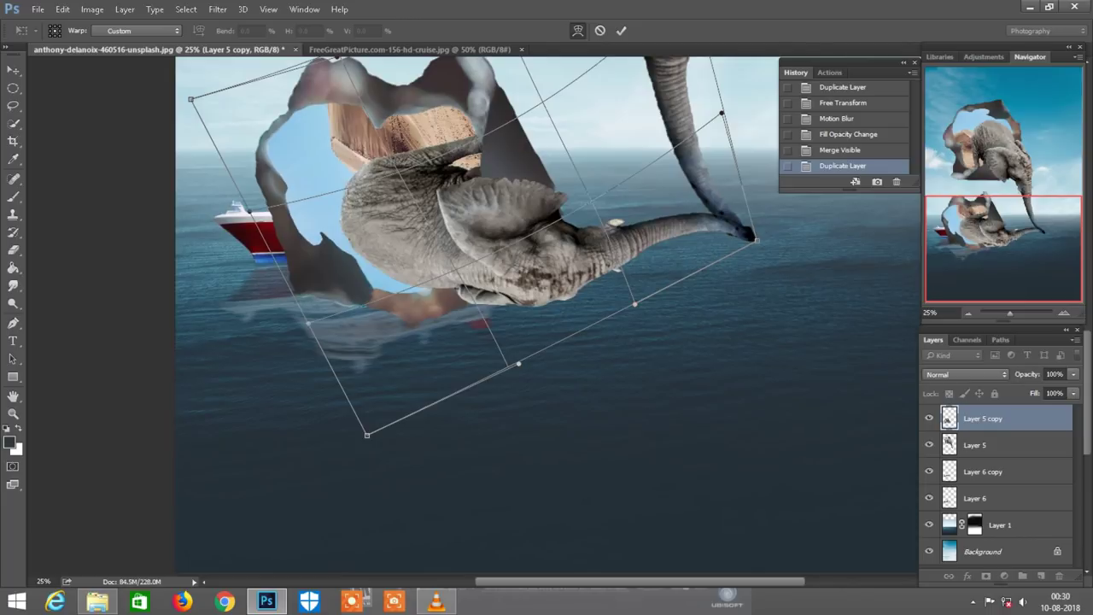
{"action": "left_click_drag", "start_coordinate": [634, 304], "coordinate": [636, 315]}
{"action": "scroll", "coordinate": [547, 299], "scroll_direction": "down", "scroll_amount": 1}
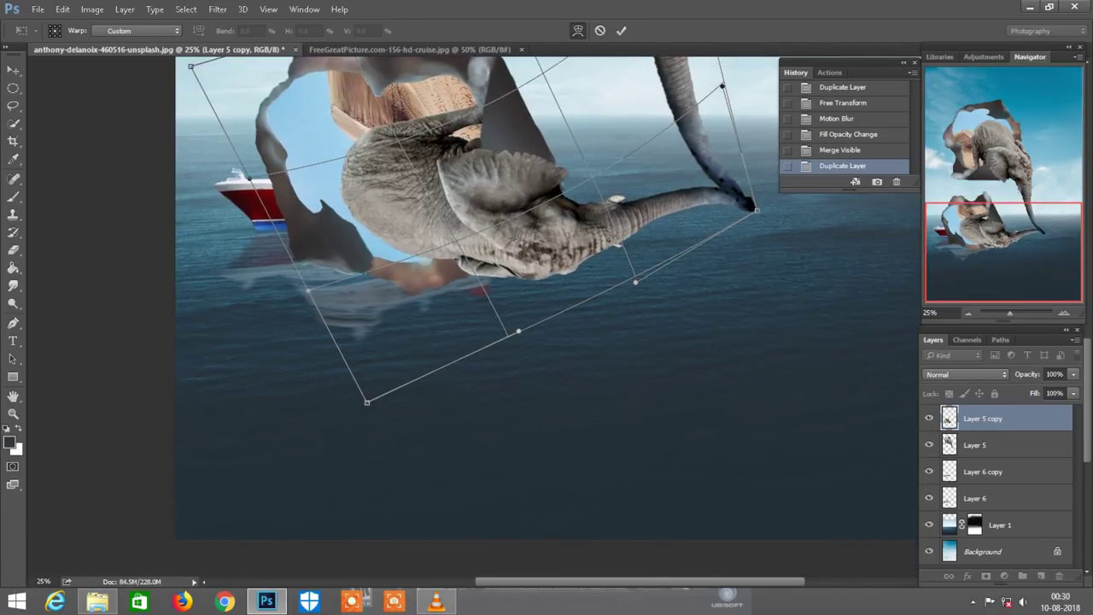
{"action": "key", "text": "Return"}
{"action": "scroll", "coordinate": [547, 299], "scroll_direction": "up", "scroll_amount": 2}
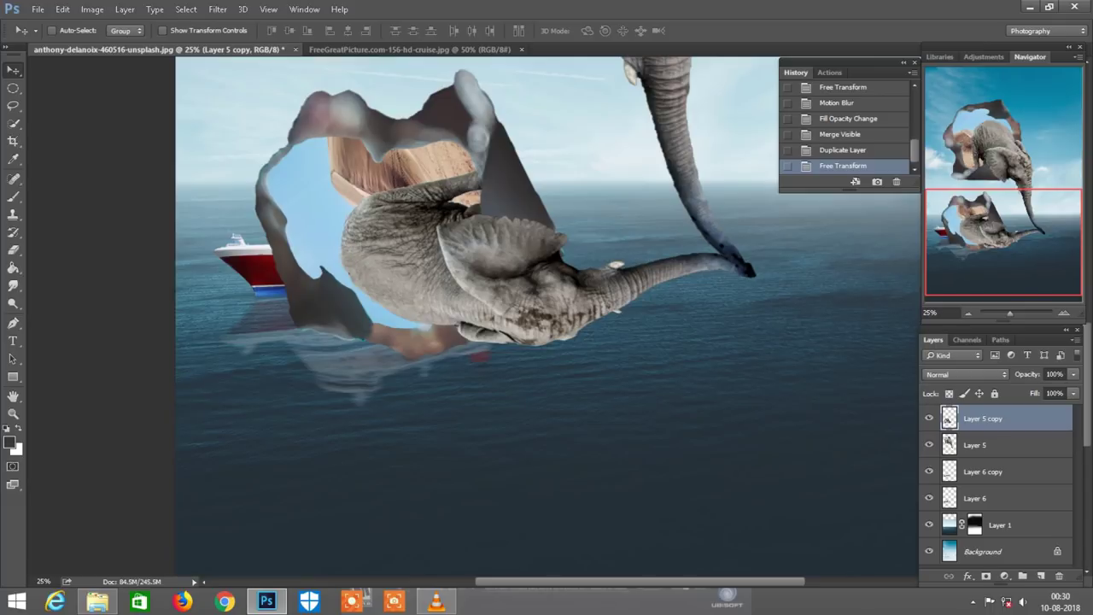
- Set Layer 5 copy's fill to 38% and move it beneath the ship layers
{"action": "left_click_drag", "start_coordinate": [1034, 393], "coordinate": [991, 393]}
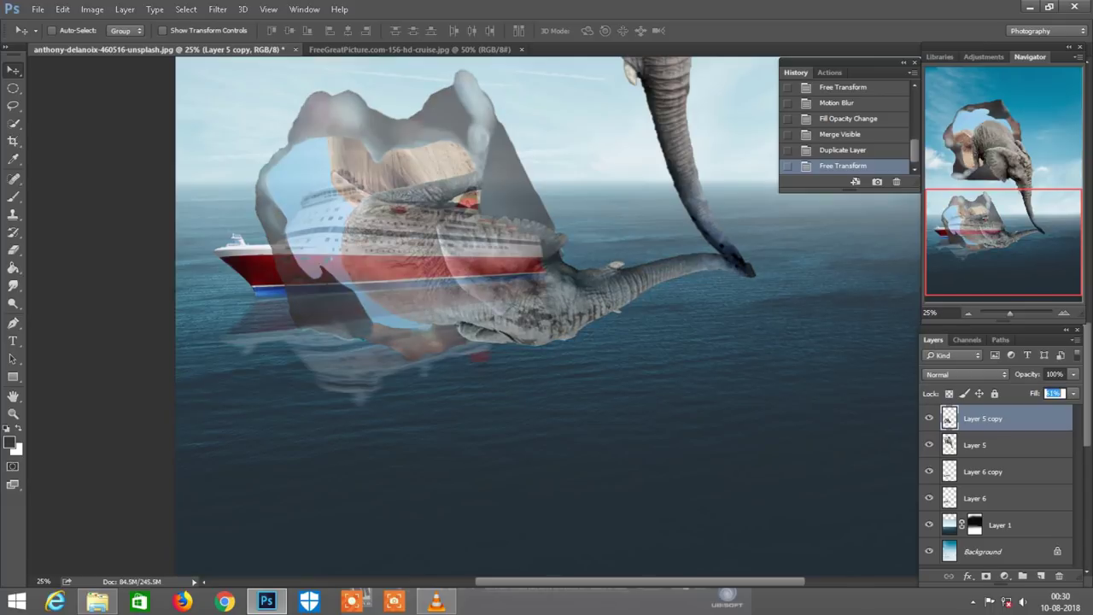
{"action": "type", "text": "3"}
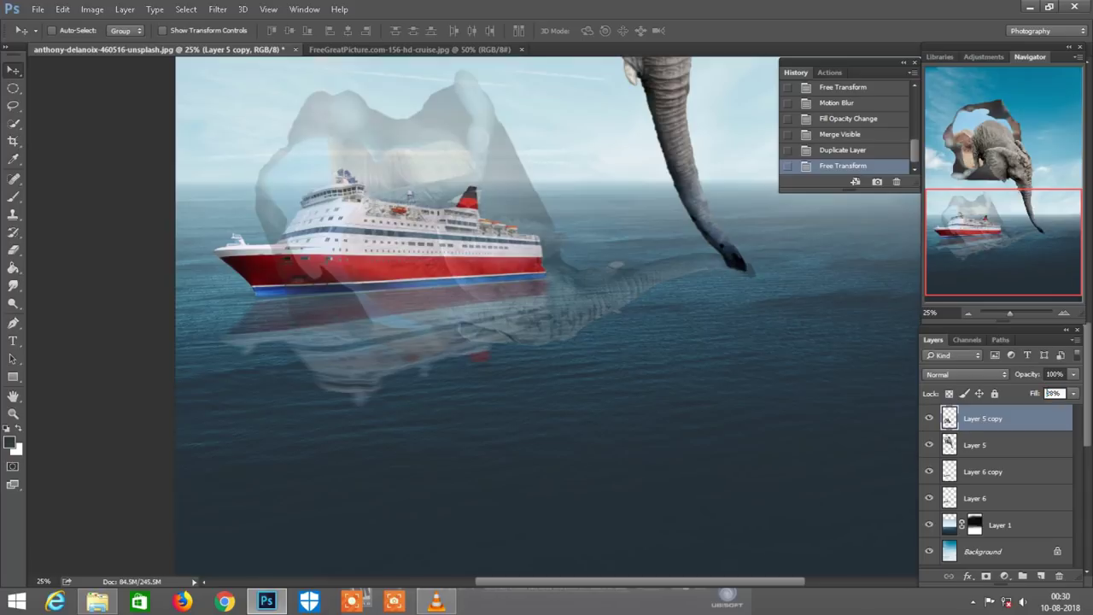
{"action": "type", "text": "8"}
{"action": "key", "text": "Return"}
{"action": "scroll", "coordinate": [546, 316], "scroll_direction": "left", "scroll_amount": 2}
{"action": "scroll", "coordinate": [546, 316], "scroll_direction": "left", "scroll_amount": 2}
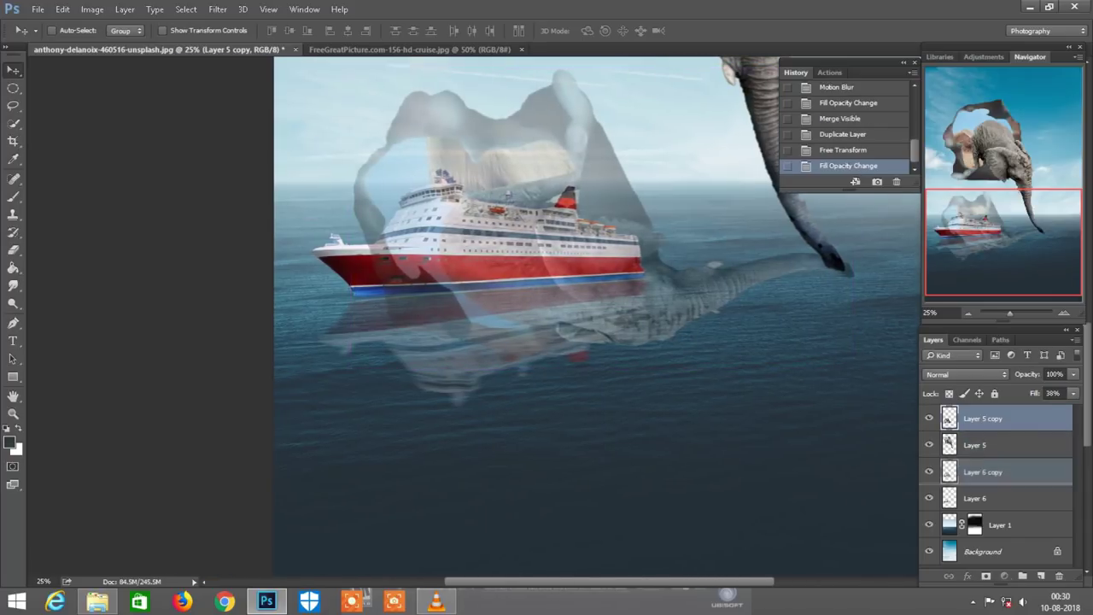
{"action": "left_click_drag", "start_coordinate": [982, 419], "coordinate": [983, 511]}
{"action": "scroll", "coordinate": [598, 316], "scroll_direction": "up", "scroll_amount": 1}
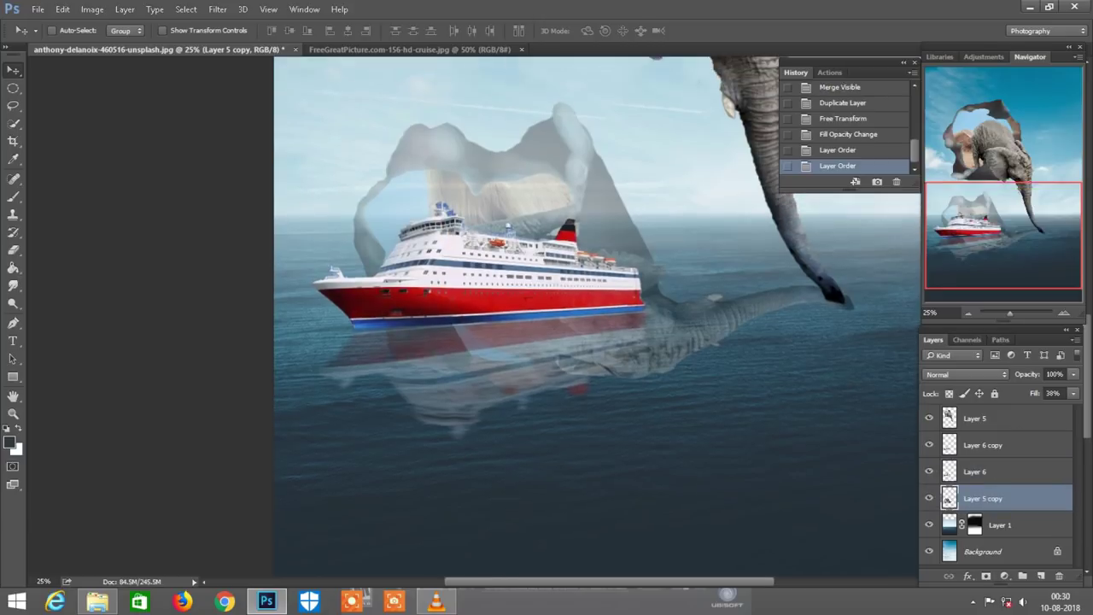
{"action": "scroll", "coordinate": [597, 316], "scroll_direction": "up", "scroll_amount": 1}
{"action": "scroll", "coordinate": [598, 316], "scroll_direction": "right", "scroll_amount": 1}
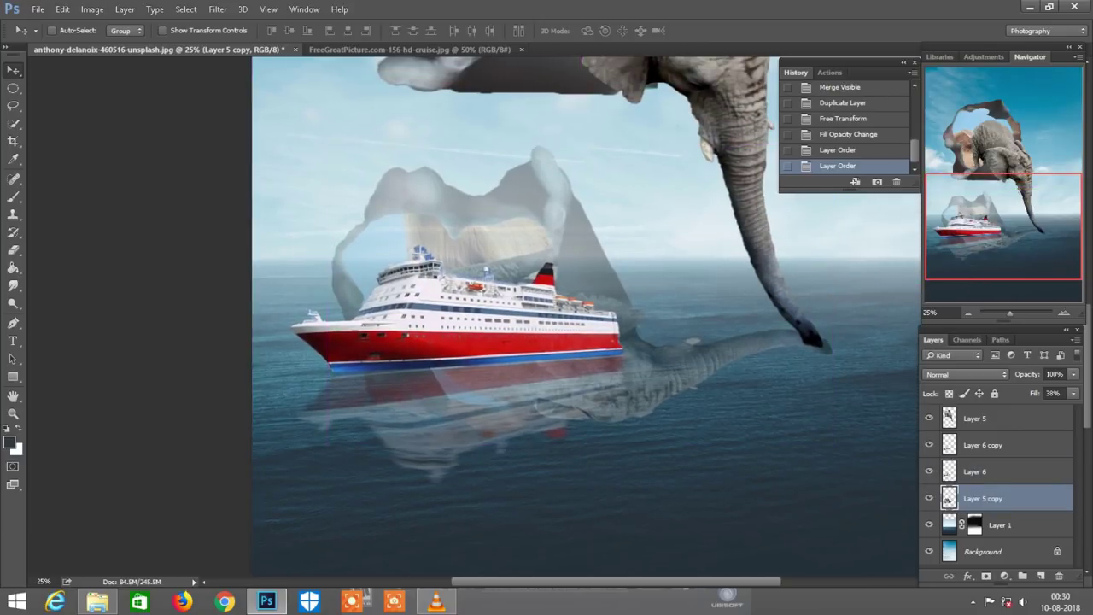
{"action": "scroll", "coordinate": [573, 316], "scroll_direction": "right", "scroll_amount": 1}
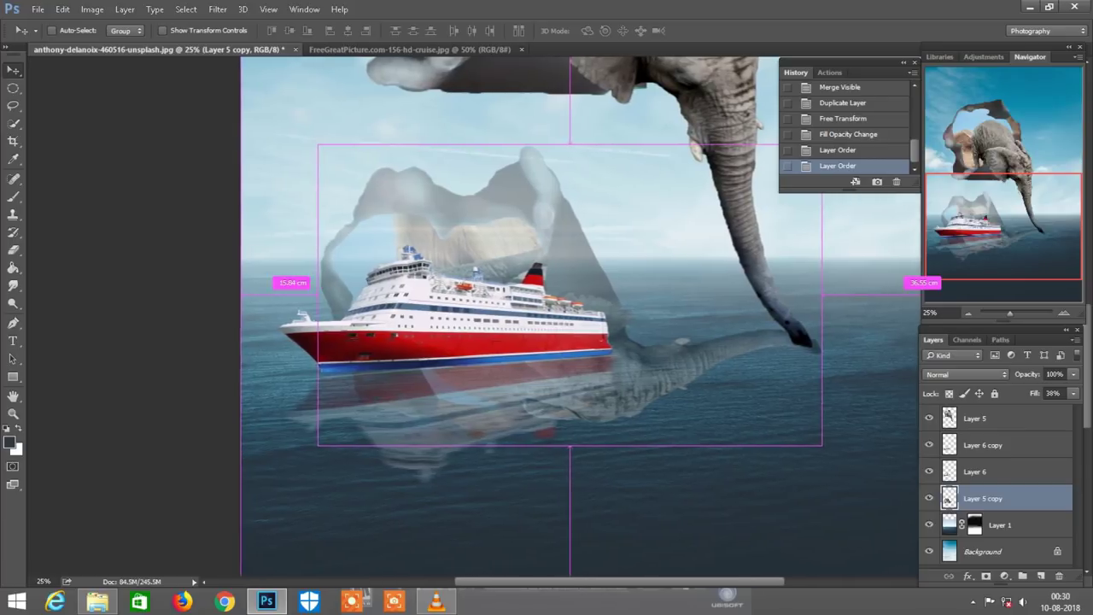
- Re-warp Layer 5 copy and add a layer mask to it
{"action": "key", "text": "ctrl+t"}
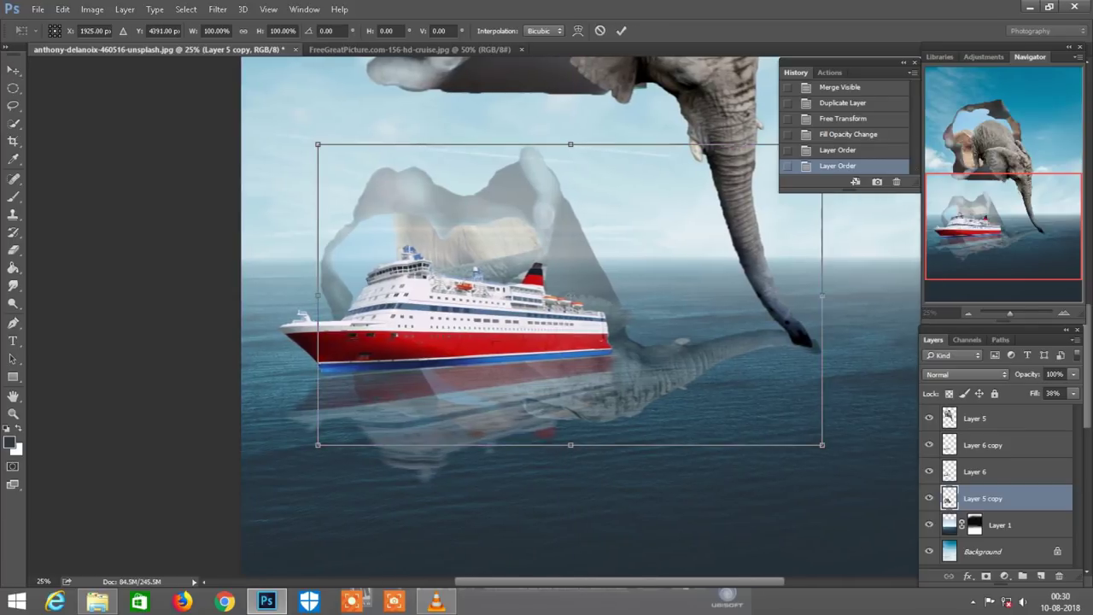
{"action": "right_click", "coordinate": [760, 138]}
{"action": "left_click", "coordinate": [793, 242]}
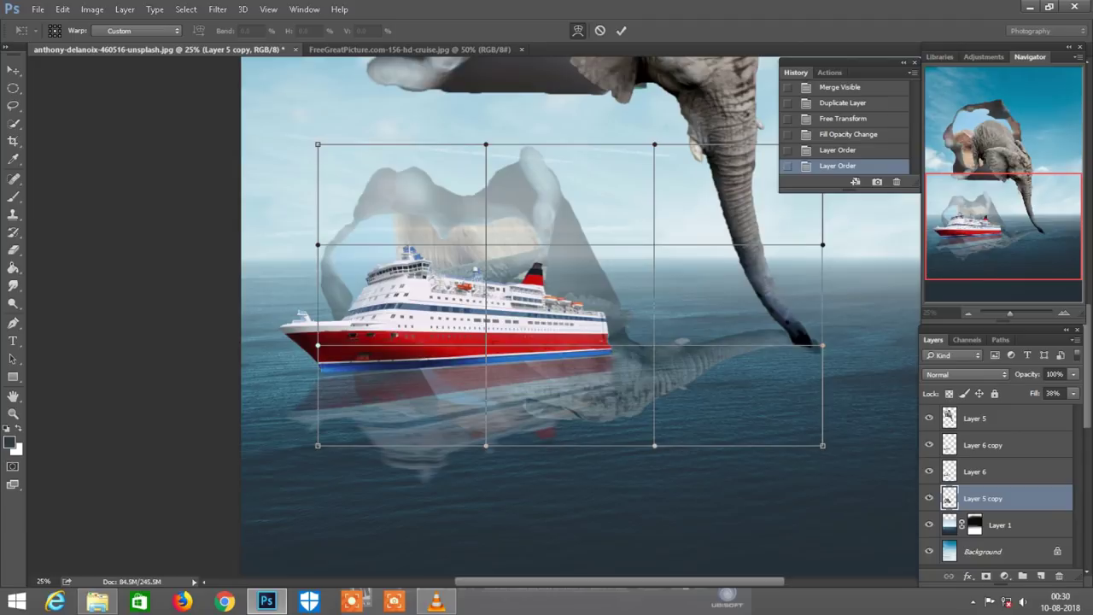
{"action": "key", "text": "Return"}
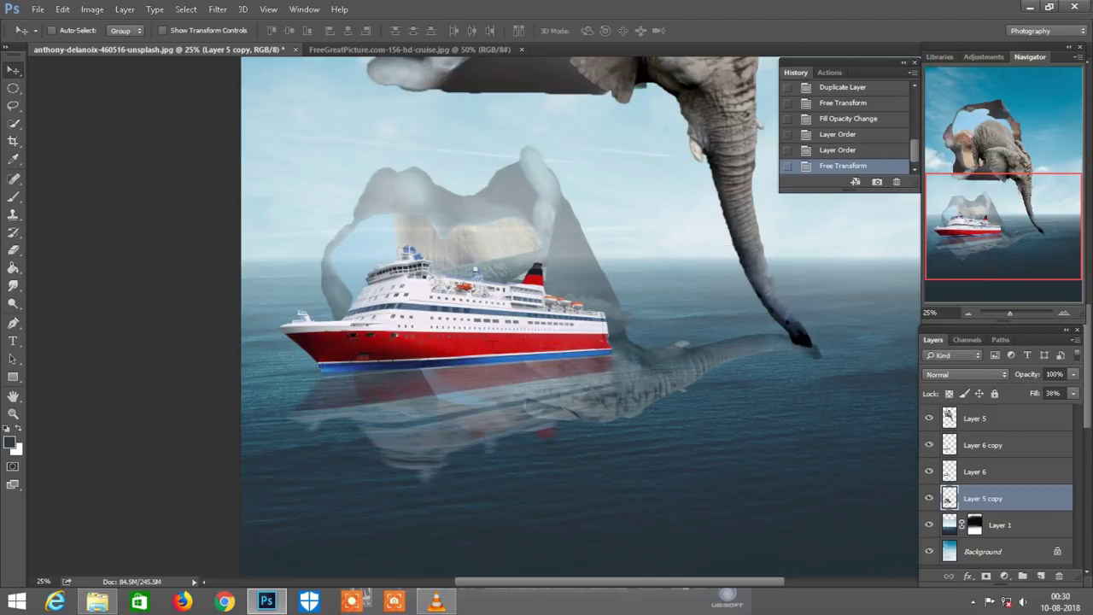
{"action": "left_click", "coordinate": [986, 577]}
{"action": "key", "text": "b"}
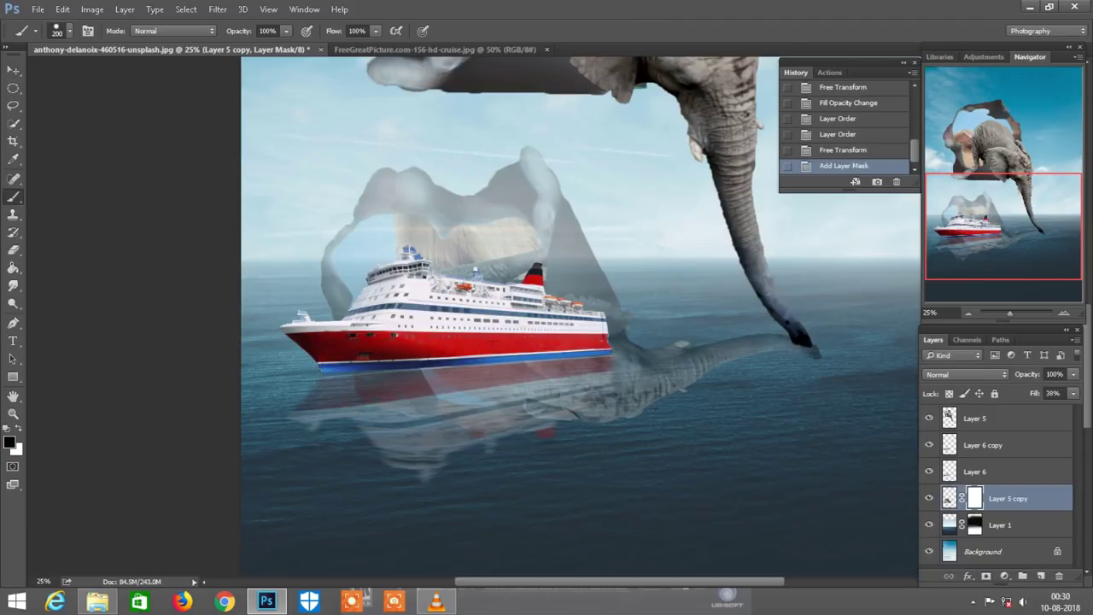
- Paint black on the mask over the ghost shape, trying a different brush size, then undo one stroke
{"action": "mouse_move", "coordinate": [375, 248]}
{"action": "left_mouse_down"}
{"action": "mouse_move", "coordinate": [478, 171]}
{"action": "mouse_move", "coordinate": [529, 256]}
{"action": "left_mouse_up"}
{"action": "right_click", "coordinate": [553, 182]}
{"action": "double_click", "coordinate": [592, 293]}
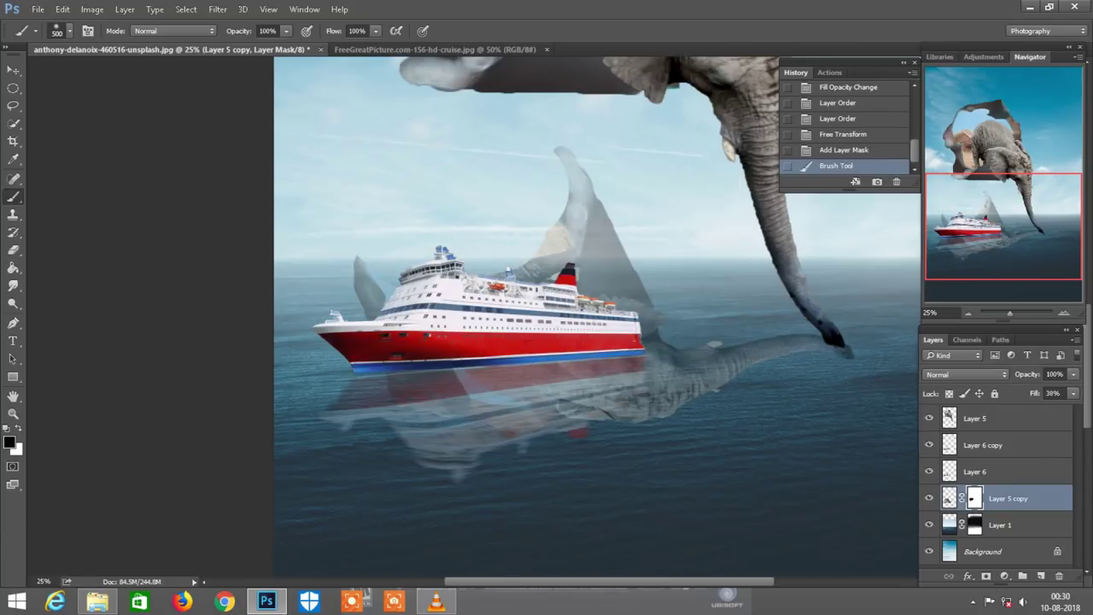
{"action": "left_click_drag", "start_coordinate": [555, 180], "coordinate": [637, 291]}
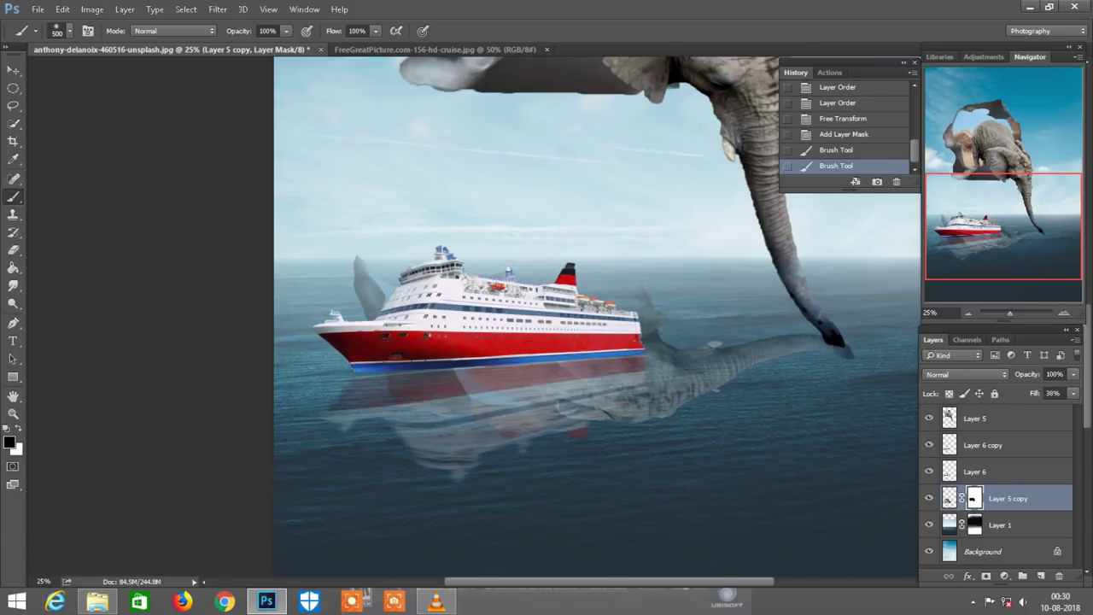
{"action": "key", "text": "ctrl+z"}
- At 72% brush opacity, fade the ghost shapes in the sky, left of the ship and above the stern
{"action": "key", "text": "7"}
{"action": "key", "text": "2"}
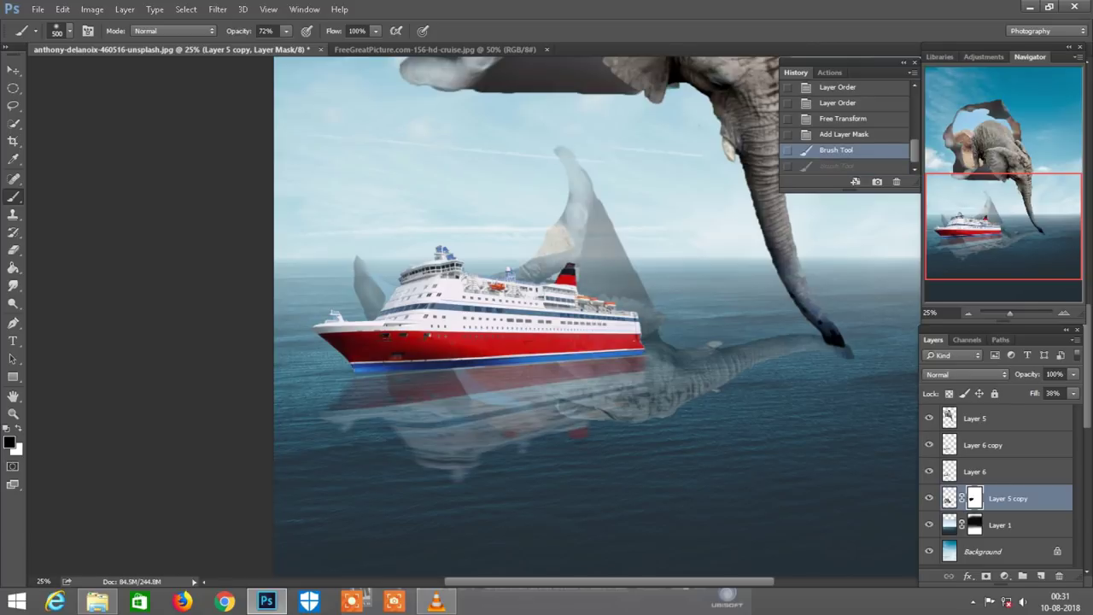
{"action": "left_click_drag", "start_coordinate": [574, 158], "coordinate": [534, 269]}
{"action": "left_click_drag", "start_coordinate": [368, 277], "coordinate": [363, 299]}
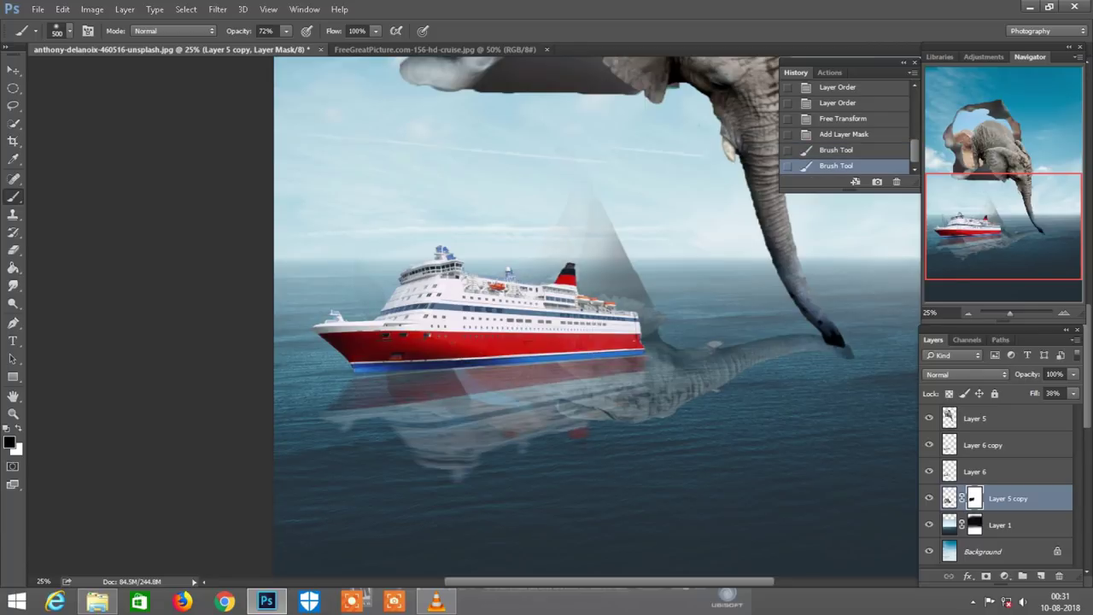
{"action": "left_click_drag", "start_coordinate": [608, 232], "coordinate": [622, 277]}
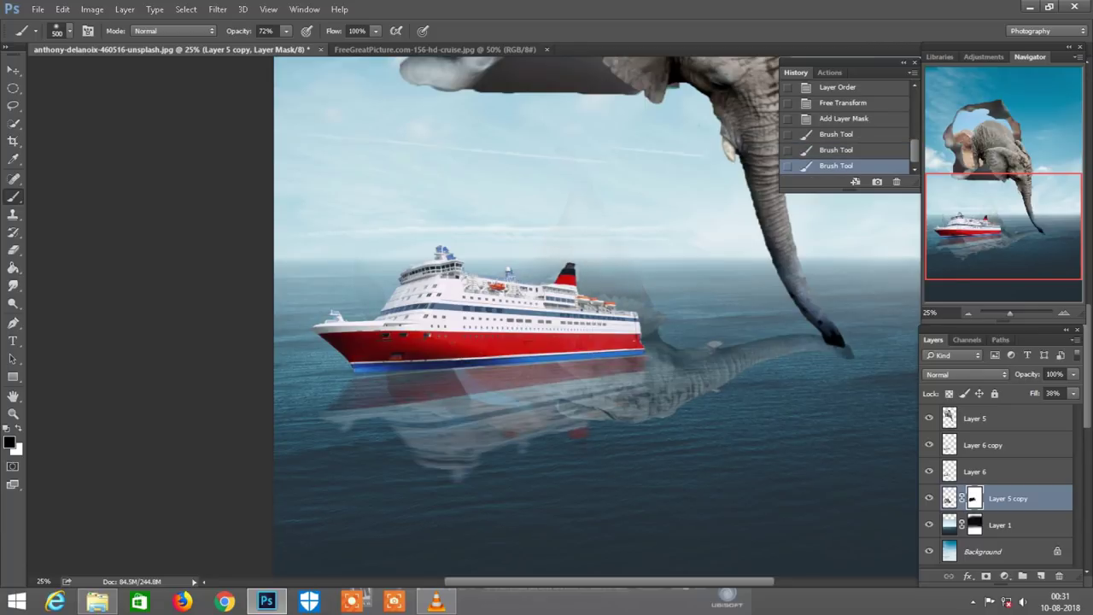
{"action": "left_click_drag", "start_coordinate": [589, 205], "coordinate": [614, 256]}
{"action": "scroll", "coordinate": [598, 291], "scroll_direction": "down", "scroll_amount": 1}
{"action": "left_click_drag", "start_coordinate": [598, 188], "coordinate": [624, 240]}
{"action": "scroll", "coordinate": [598, 290], "scroll_direction": "down", "scroll_amount": 1}
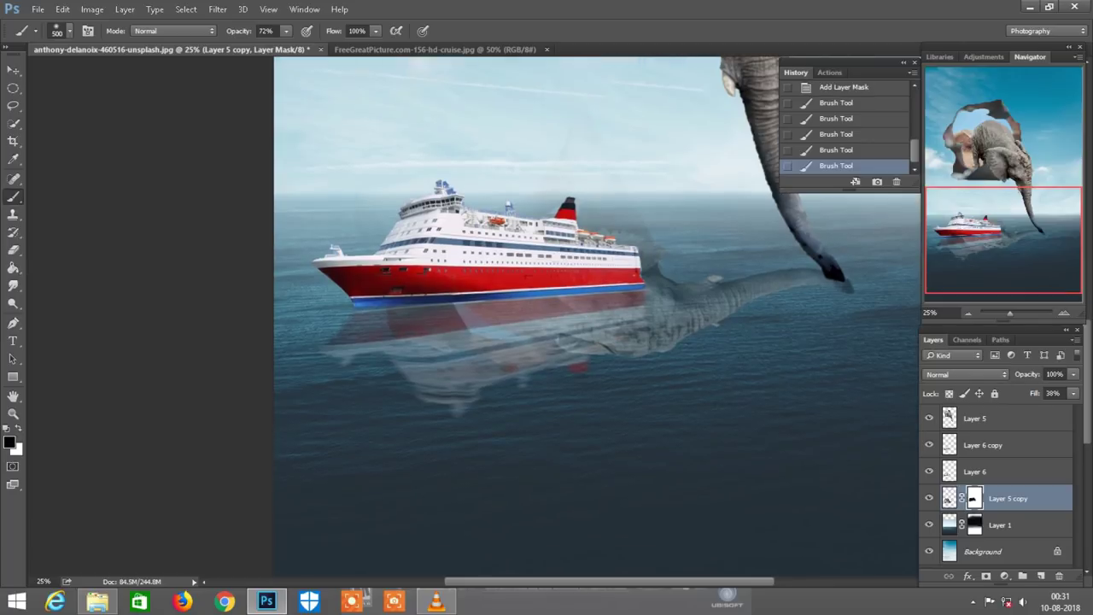
{"action": "scroll", "coordinate": [598, 290], "scroll_direction": "up", "scroll_amount": 1}
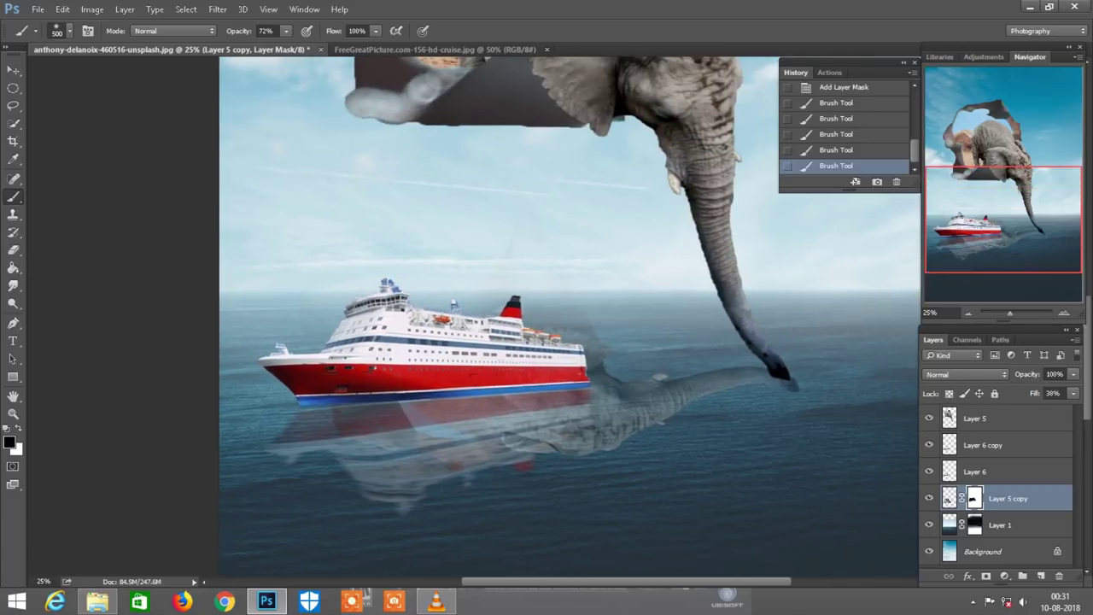
{"action": "scroll", "coordinate": [546, 316], "scroll_direction": "right", "scroll_amount": 1}
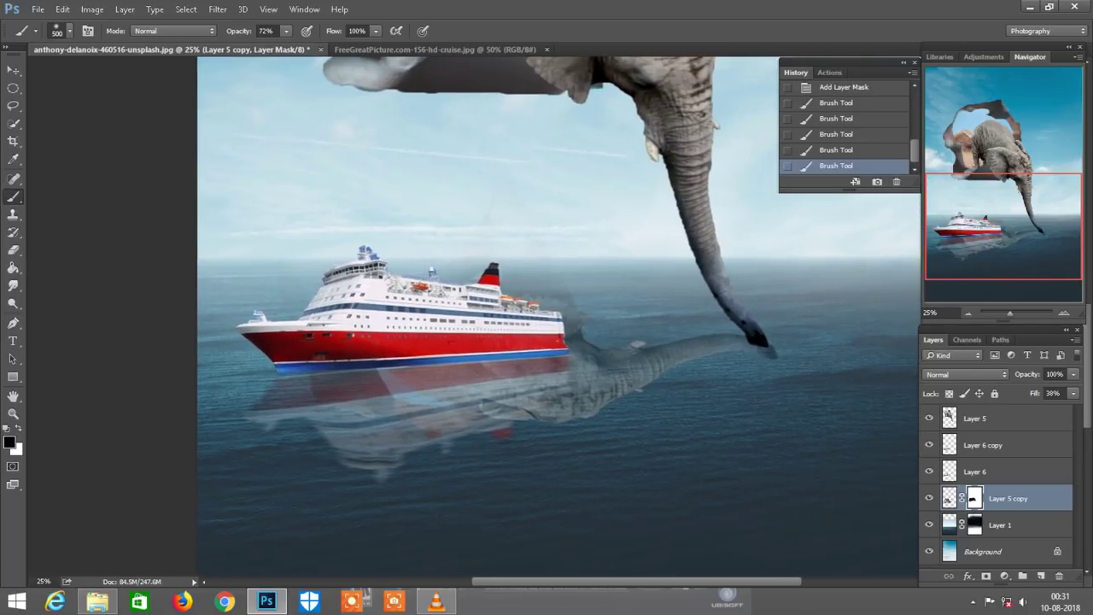
{"action": "scroll", "coordinate": [546, 316], "scroll_direction": "right", "scroll_amount": 1}
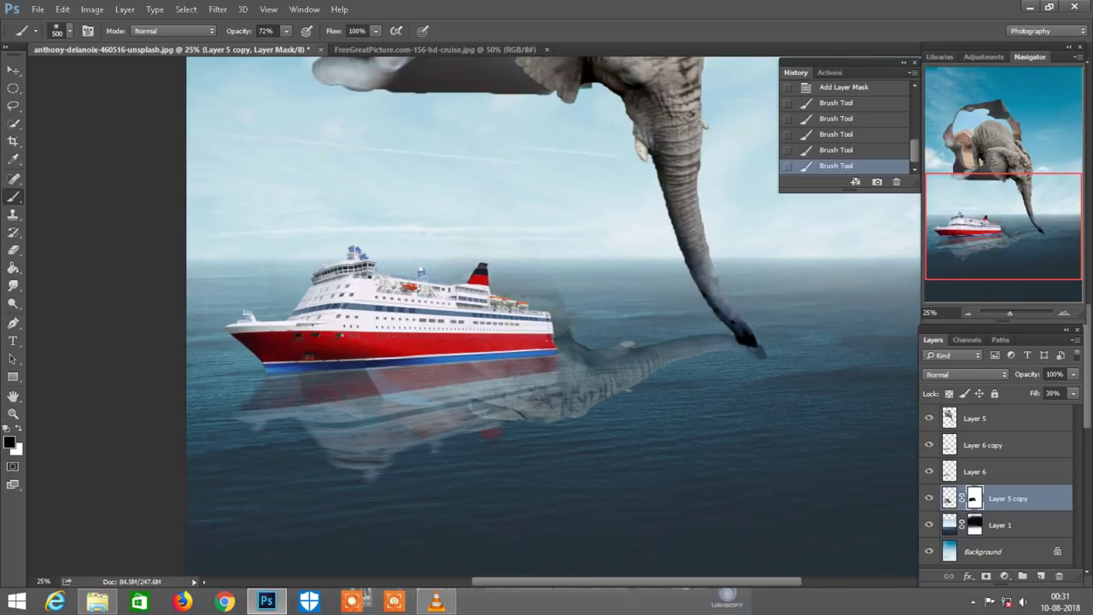
- Apply the reflection's mask, then rotate the reflection about 6.5° and raise it slightly
{"action": "left_click", "coordinate": [963, 498]}
{"action": "right_click", "coordinate": [974, 498]}
{"action": "left_click", "coordinate": [988, 393]}
{"action": "key", "text": "ctrl+t"}
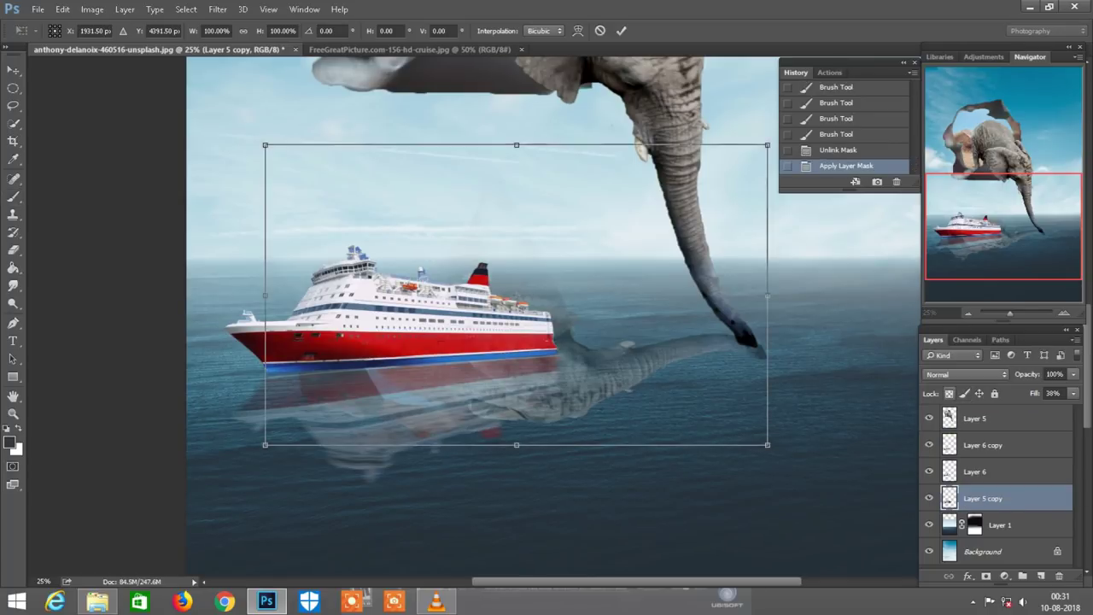
{"action": "left_click_drag", "start_coordinate": [779, 454], "coordinate": [768, 468]}
{"action": "left_click_drag", "start_coordinate": [516, 294], "coordinate": [525, 278]}
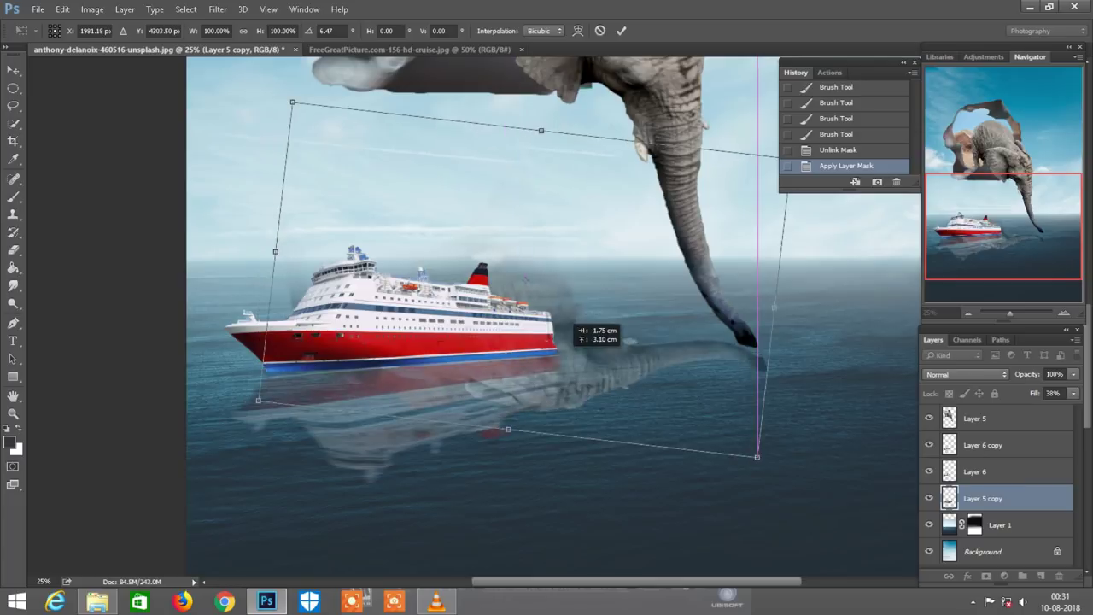
{"action": "left_click_drag", "start_coordinate": [630, 339], "coordinate": [629, 331]}
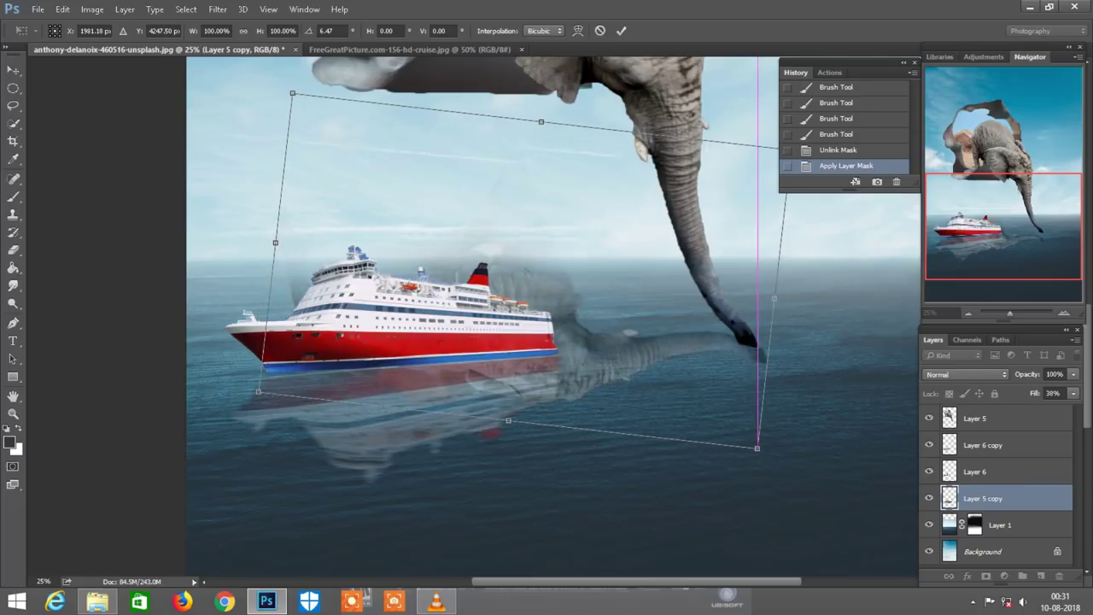
{"action": "key", "text": "Return"}
- Add a new layer mask with a 700 brush and set the reflection's fill to 31%
{"action": "key", "text": "b"}
{"action": "scroll", "coordinate": [329, 356], "scroll_direction": "up", "scroll_amount": 1}
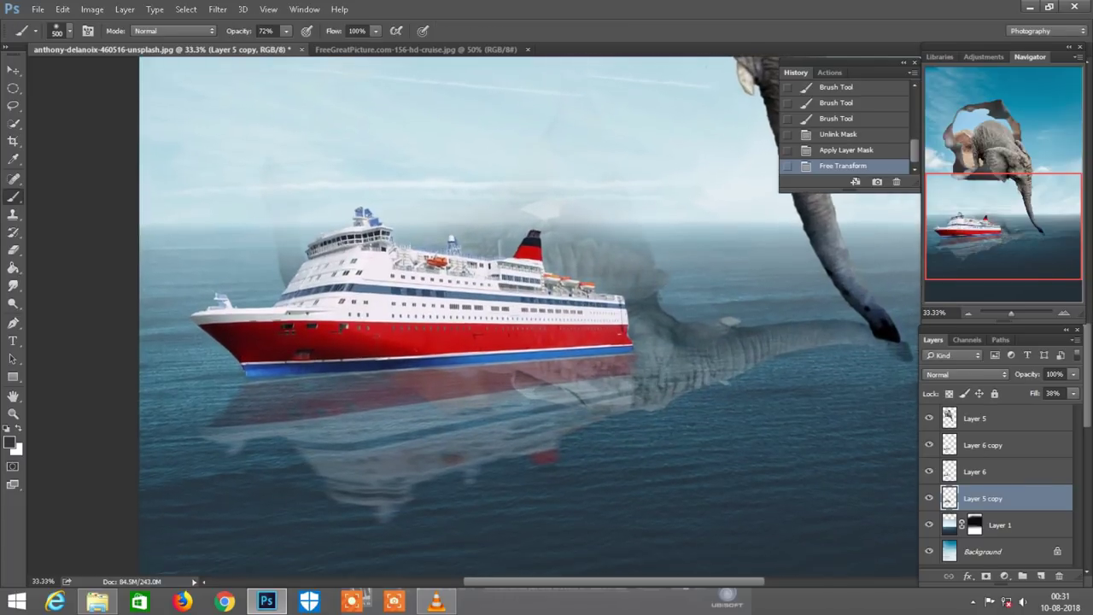
{"action": "scroll", "coordinate": [530, 316], "scroll_direction": "down", "scroll_amount": 1}
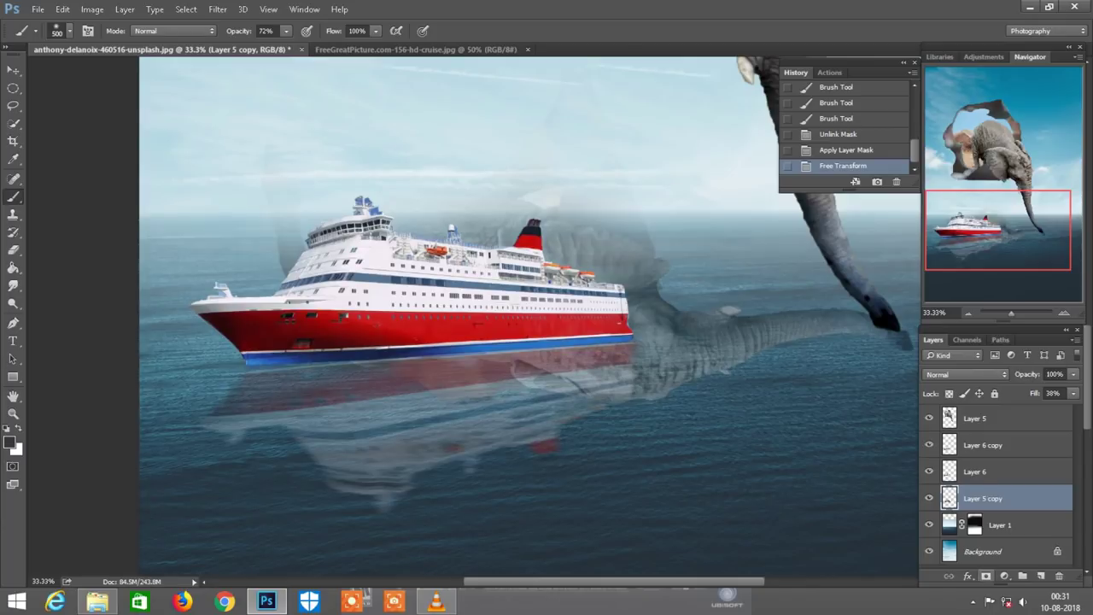
{"action": "left_click", "coordinate": [986, 577]}
{"action": "key", "text": "bracketright"}
{"action": "key", "text": "bracketright"}
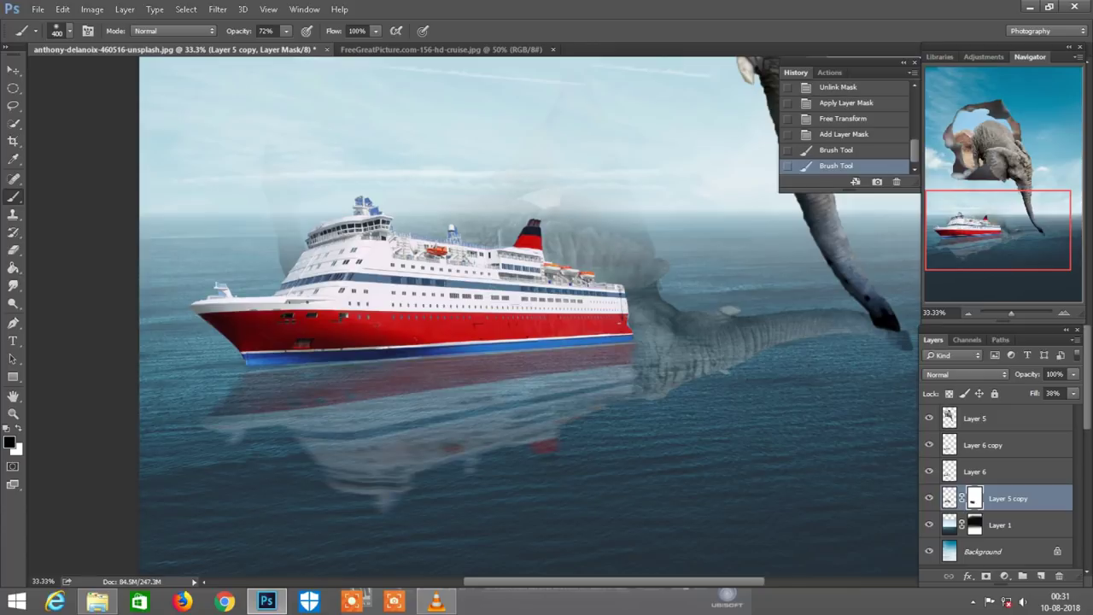
{"action": "key", "text": "ctrl+minus"}
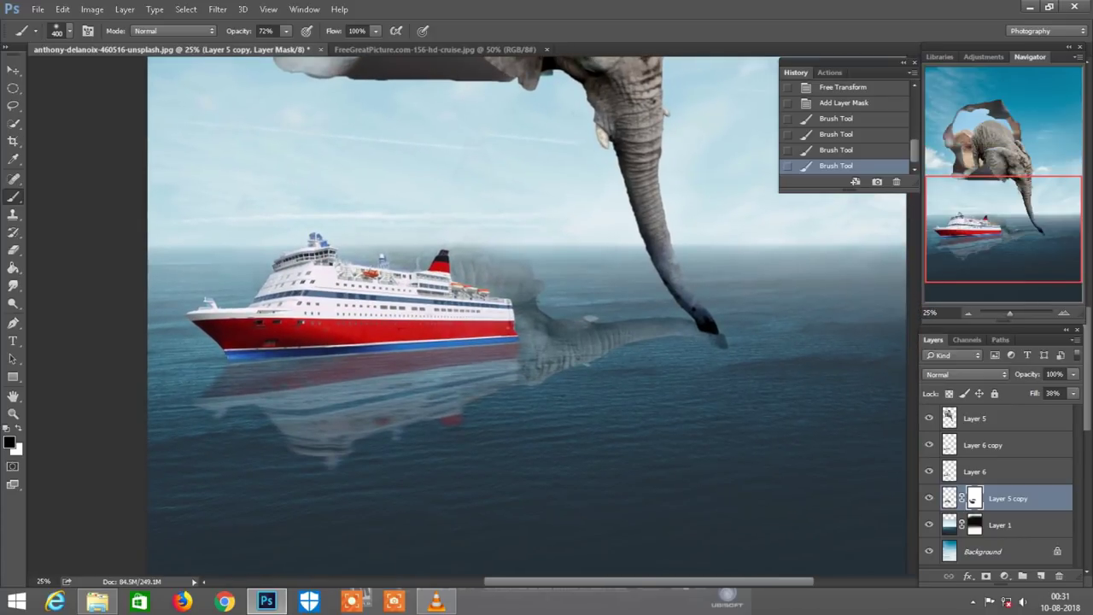
{"action": "type", "text": "31"}
{"action": "key", "text": "Return"}
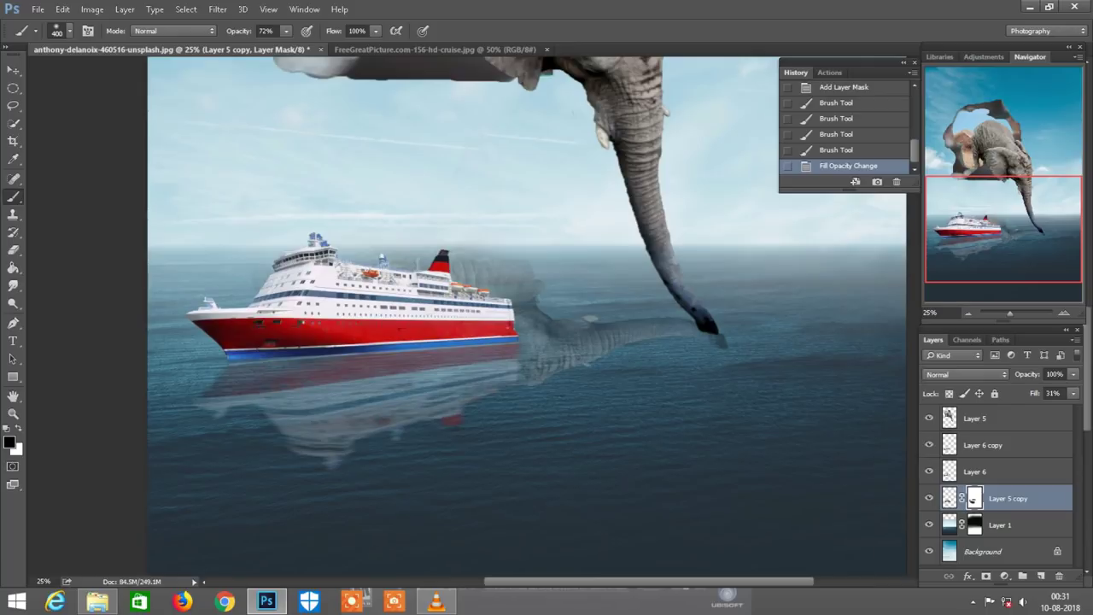
{"action": "key", "text": "ctrl+minus"}
{"action": "key", "text": "ctrl+minus"}
{"action": "key", "text": "ctrl+minus"}
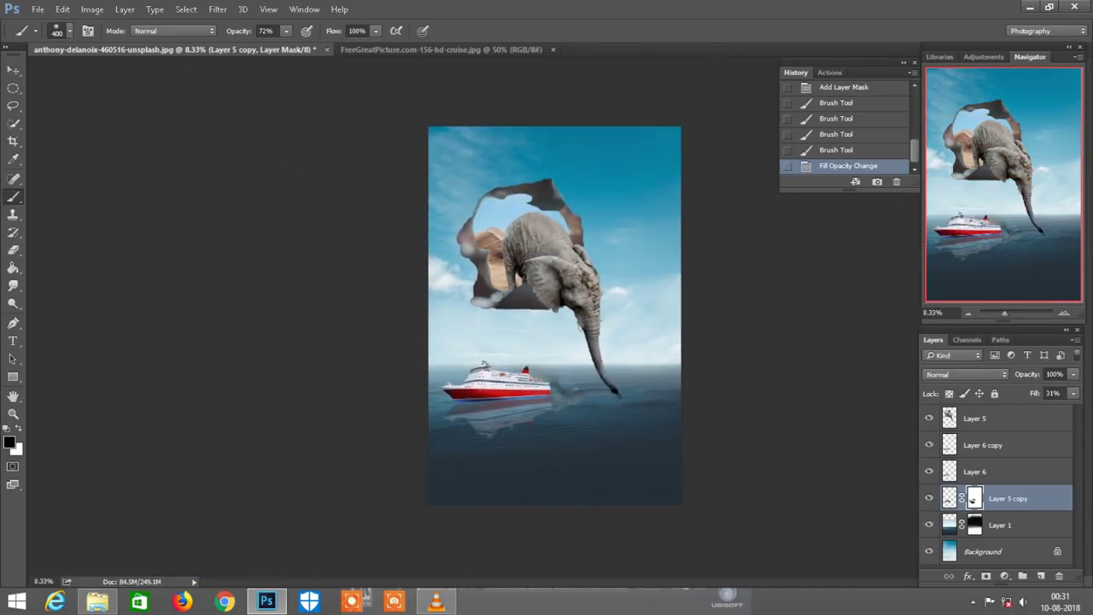
- Merge all visible layers and duplicate the merged image onto a new layer
{"action": "right_click", "coordinate": [1012, 498]}
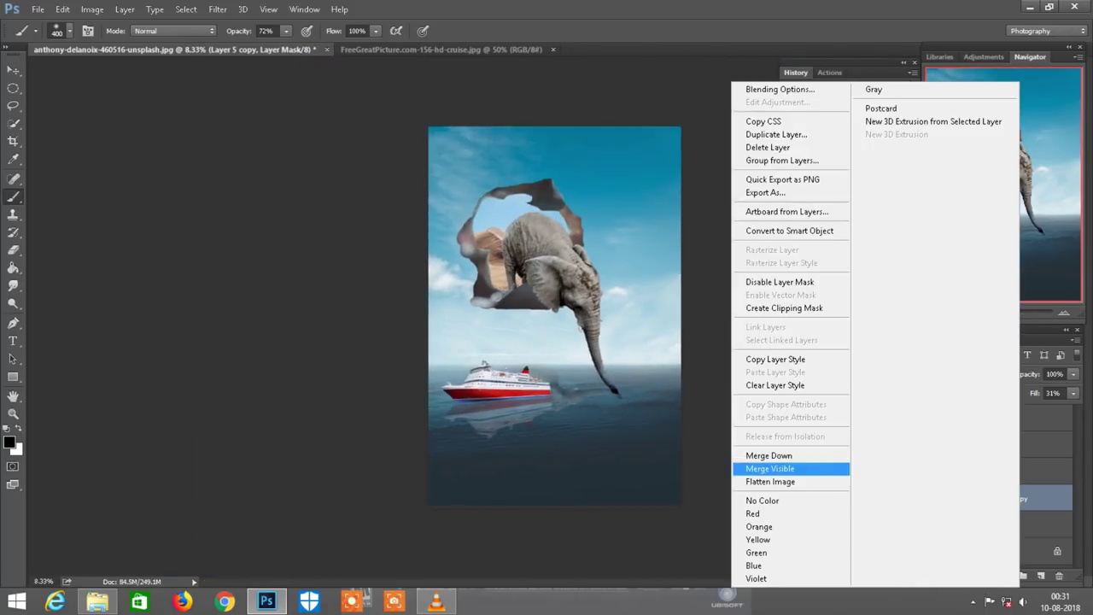
{"action": "left_click", "coordinate": [771, 468]}
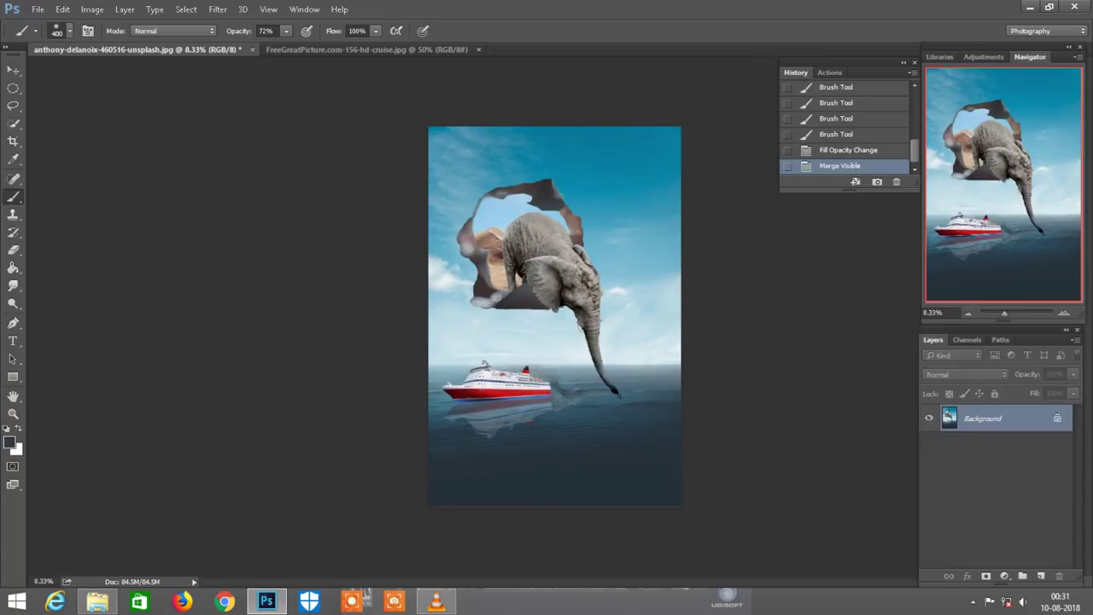
{"action": "key", "text": "ctrl+j"}
{"action": "key", "text": "ctrl+plus"}
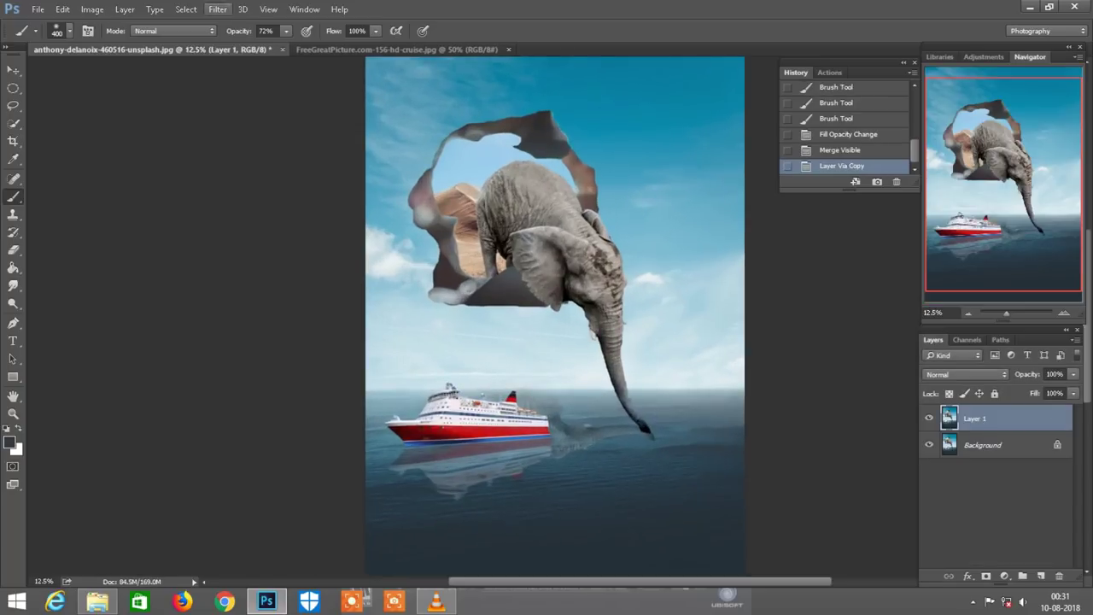
- Apply Camera Raw with Clarity +47, Highlights -50, Shadows +28, Blacks -5, blue primary hue shifted left
{"action": "left_click", "coordinate": [217, 9]}
{"action": "left_click", "coordinate": [256, 88]}
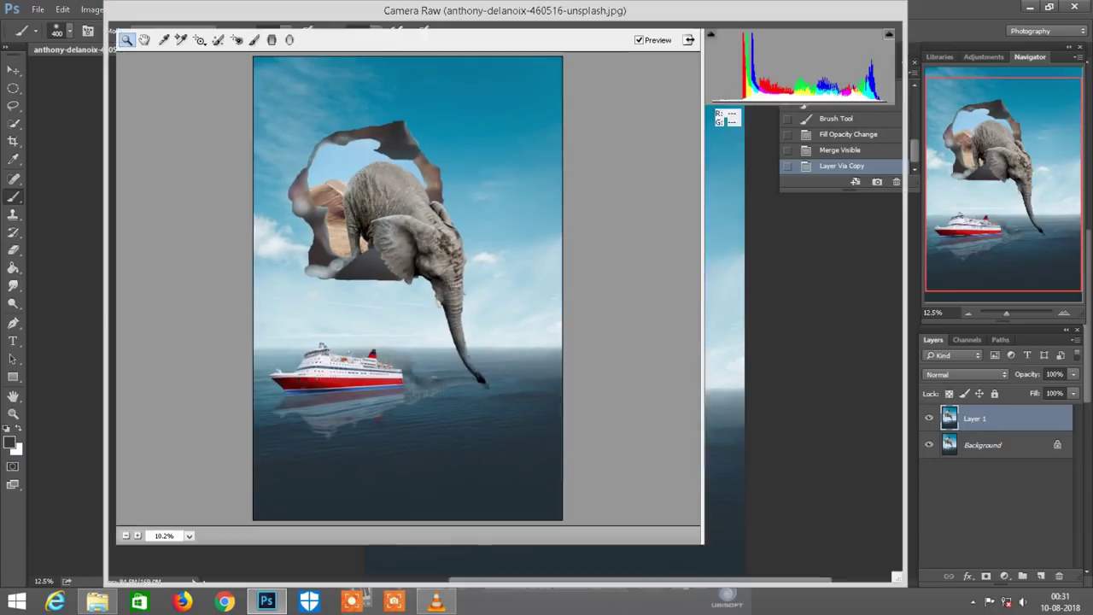
{"action": "left_click_drag", "start_coordinate": [799, 417], "coordinate": [837, 418]}
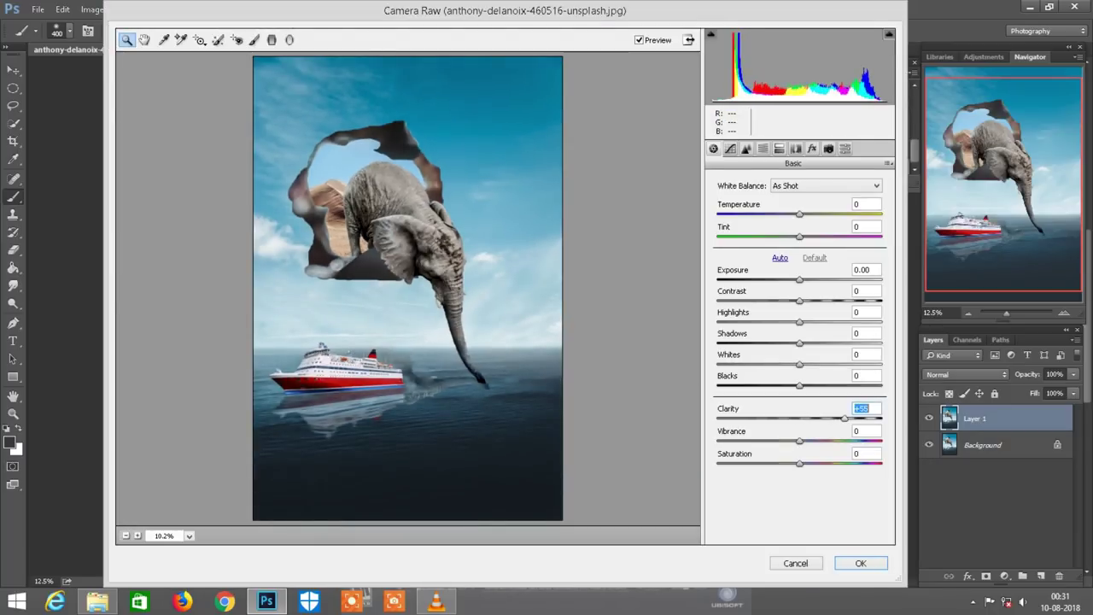
{"action": "left_click", "coordinate": [516, 284]}
{"action": "left_click_drag", "start_coordinate": [799, 385], "coordinate": [796, 385]}
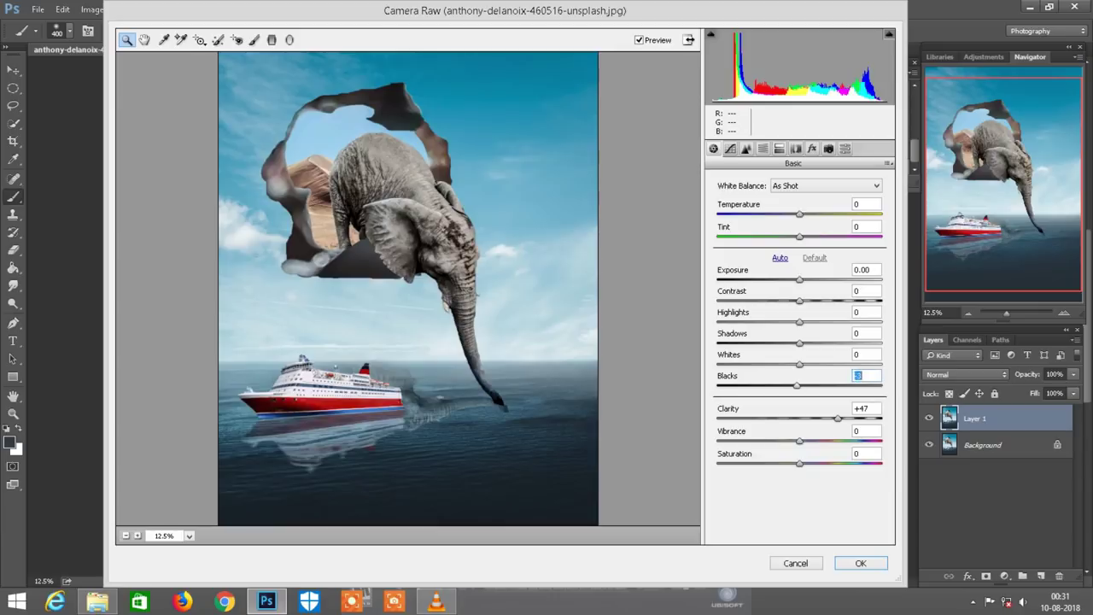
{"action": "mouse_move", "coordinate": [799, 343]}
{"action": "left_mouse_down"}
{"action": "mouse_move", "coordinate": [829, 343]}
{"action": "mouse_move", "coordinate": [759, 321]}
{"action": "left_mouse_up"}
{"action": "key", "text": "ctrl+minus"}
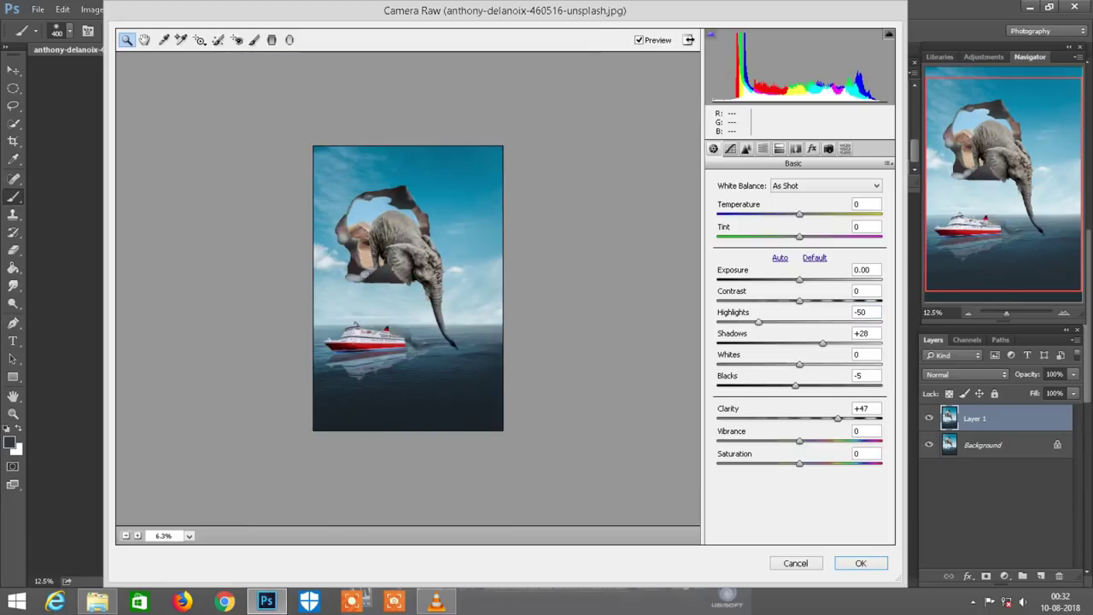
{"action": "key", "text": "ctrl+plus"}
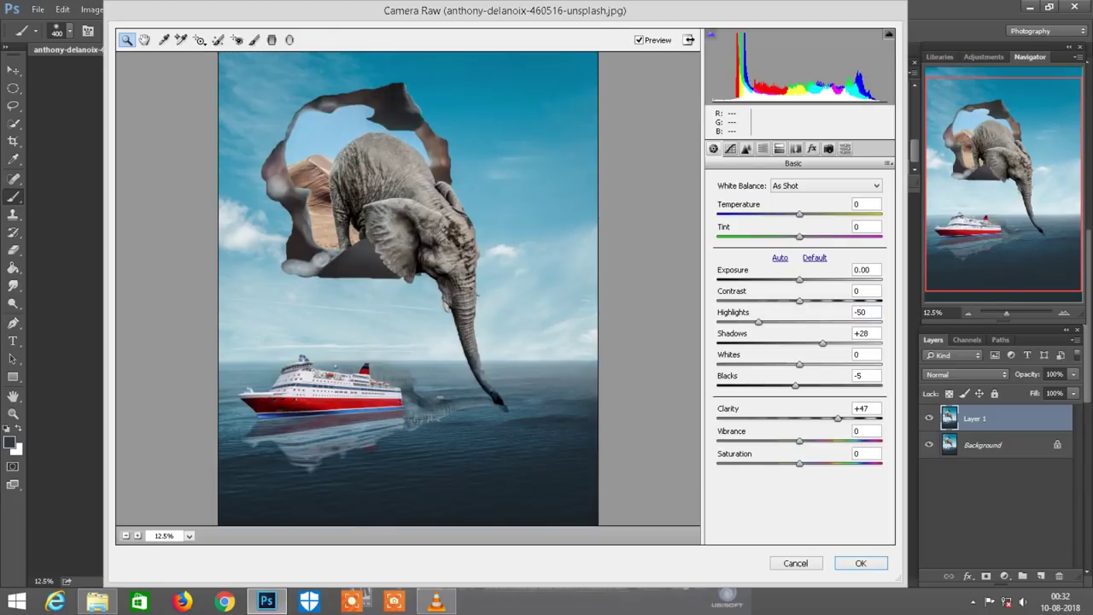
{"action": "left_click", "coordinate": [828, 149]}
{"action": "left_click_drag", "start_coordinate": [799, 405], "coordinate": [787, 405]}
{"action": "left_click", "coordinate": [861, 562]}
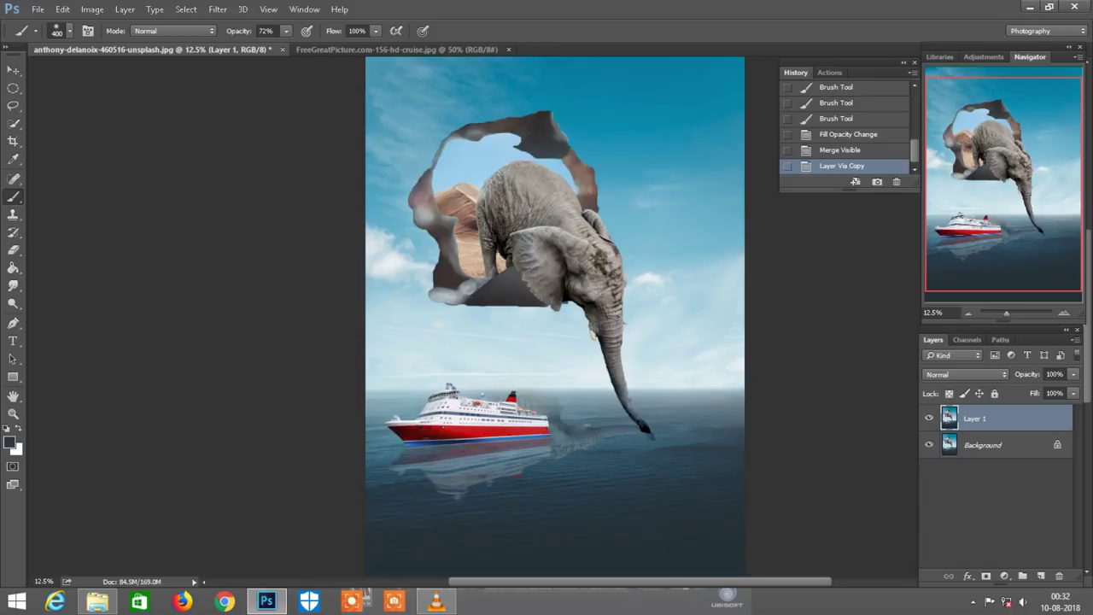
- Add a Color Lookup adjustment layer using the DropBlues.3DL preset
{"action": "key", "text": "ctrl+minus"}
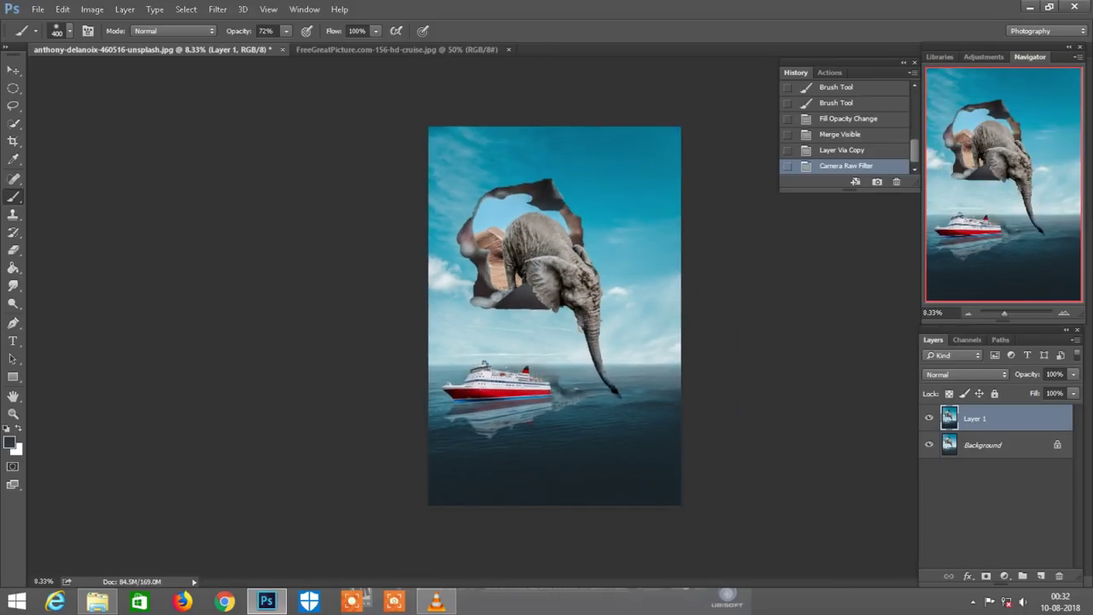
{"action": "left_click", "coordinate": [1005, 576]}
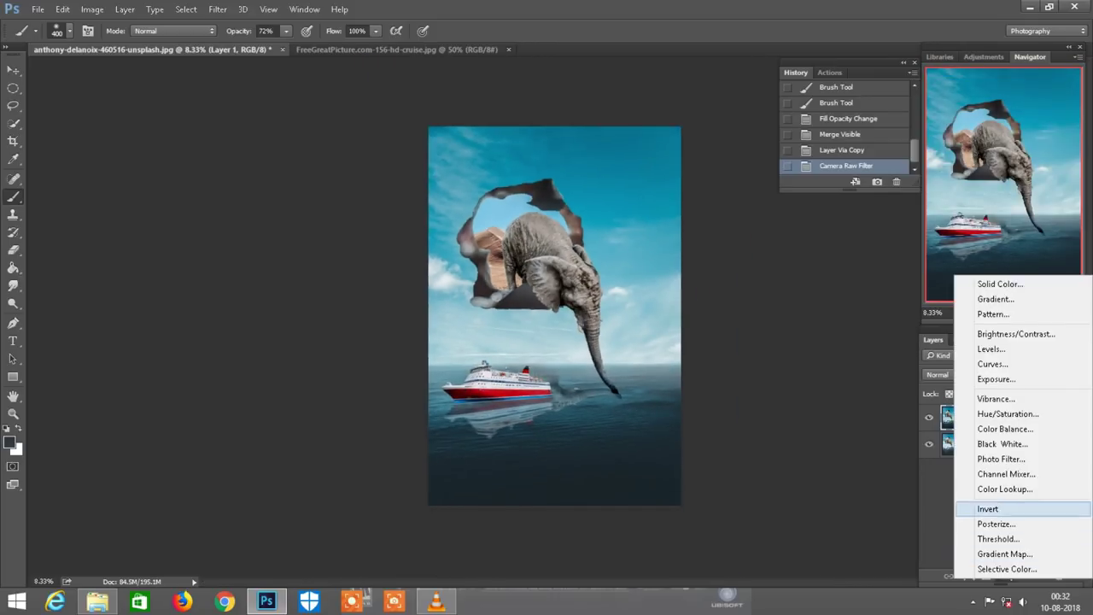
{"action": "left_click", "coordinate": [1005, 489]}
{"action": "left_click", "coordinate": [828, 251]}
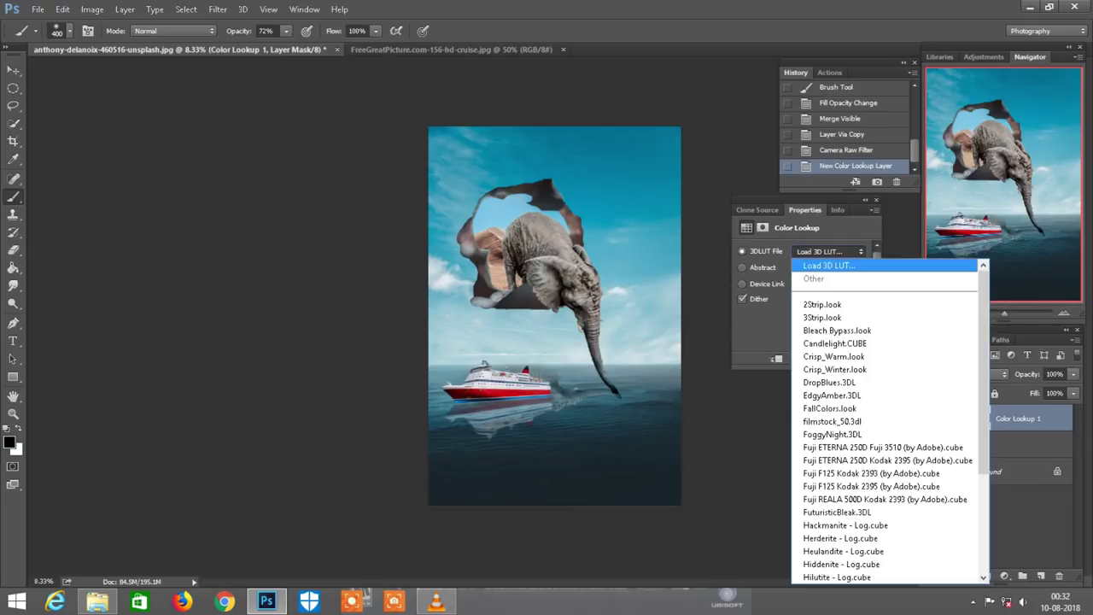
{"action": "left_click", "coordinate": [828, 382]}
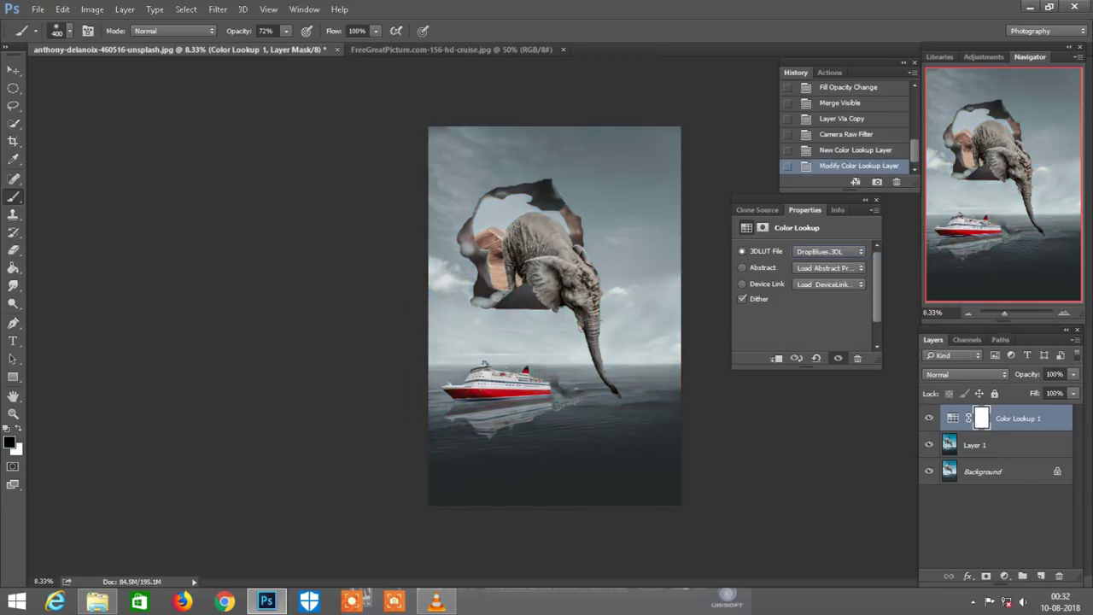
- Open the full moon photo from the source images folder in Photoshop
{"action": "key", "text": "ctrl+plus"}
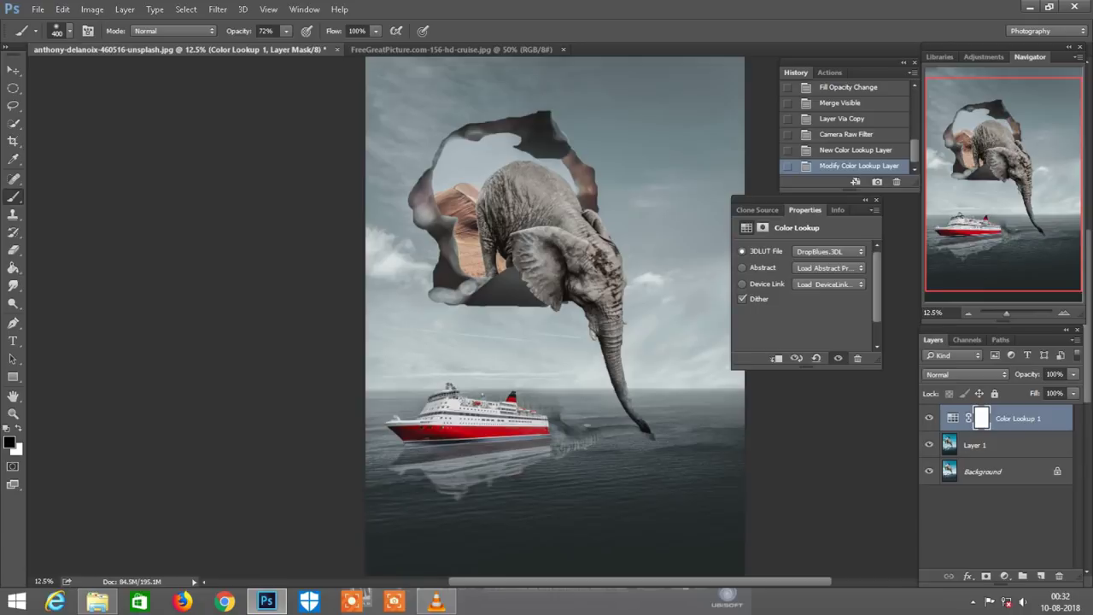
{"action": "left_click_drag", "start_coordinate": [555, 316], "coordinate": [522, 277]}
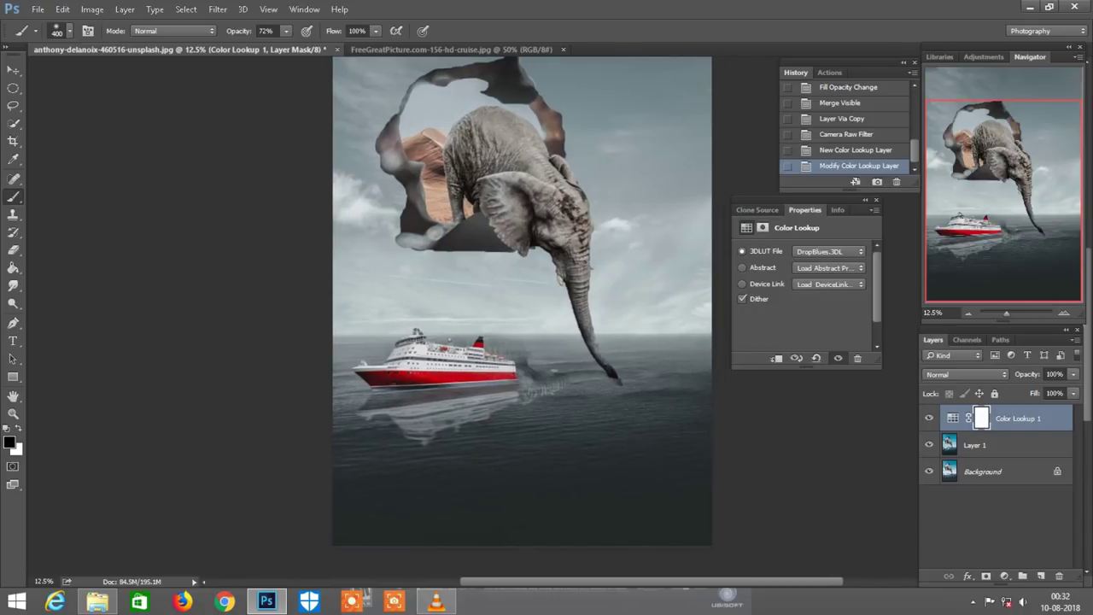
{"action": "key", "text": "v"}
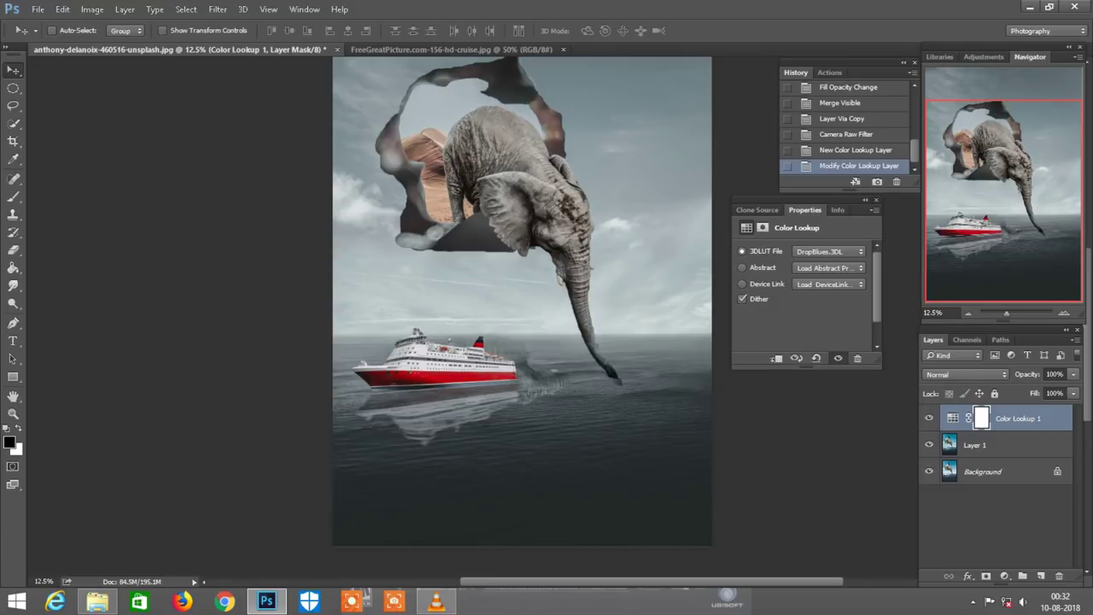
{"action": "left_click", "coordinate": [97, 603]}
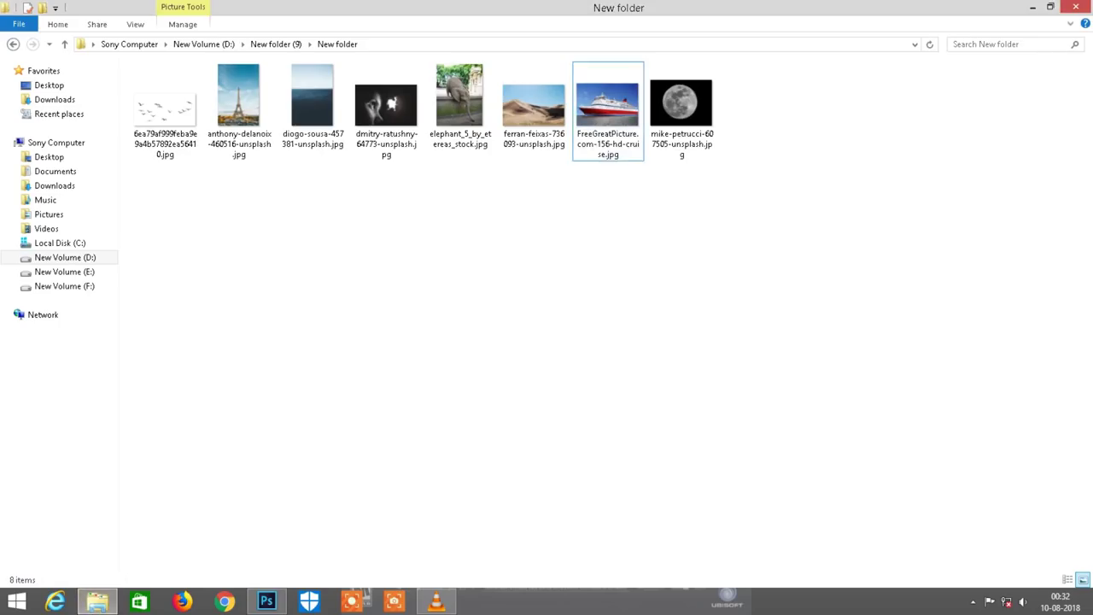
{"action": "left_click_drag", "start_coordinate": [680, 106], "coordinate": [300, 523]}
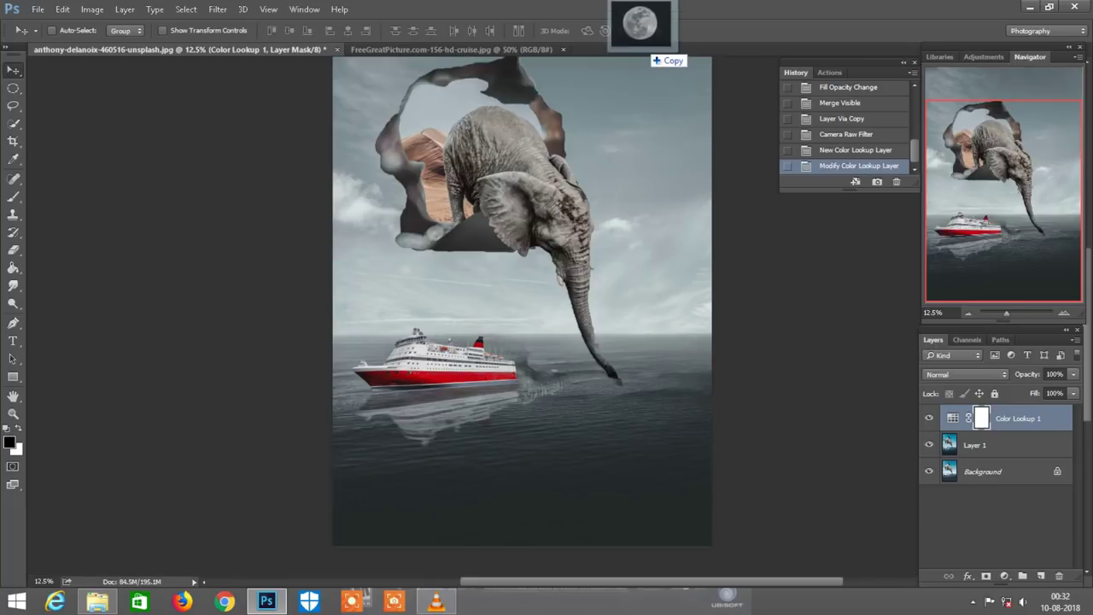
{"action": "left_click_drag", "start_coordinate": [300, 522], "coordinate": [649, 47]}
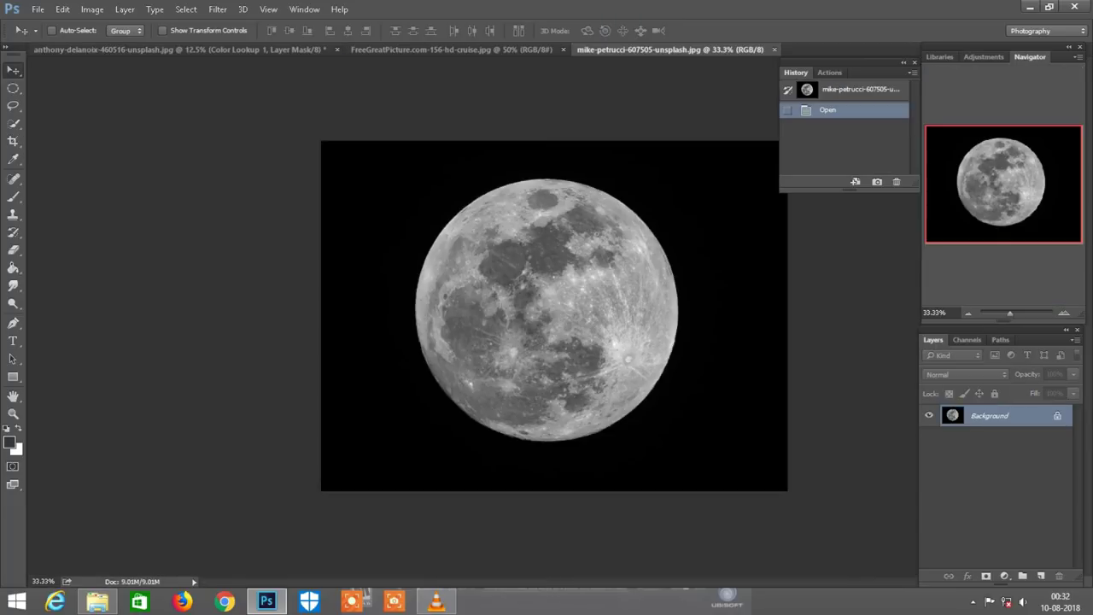
- Quick-select the moon disc with a size-100 brush and drag it into the poster
{"action": "key", "text": "w"}
{"action": "key", "text": "bracketright"}
{"action": "key", "text": "bracketright"}
{"action": "key", "text": "bracketright"}
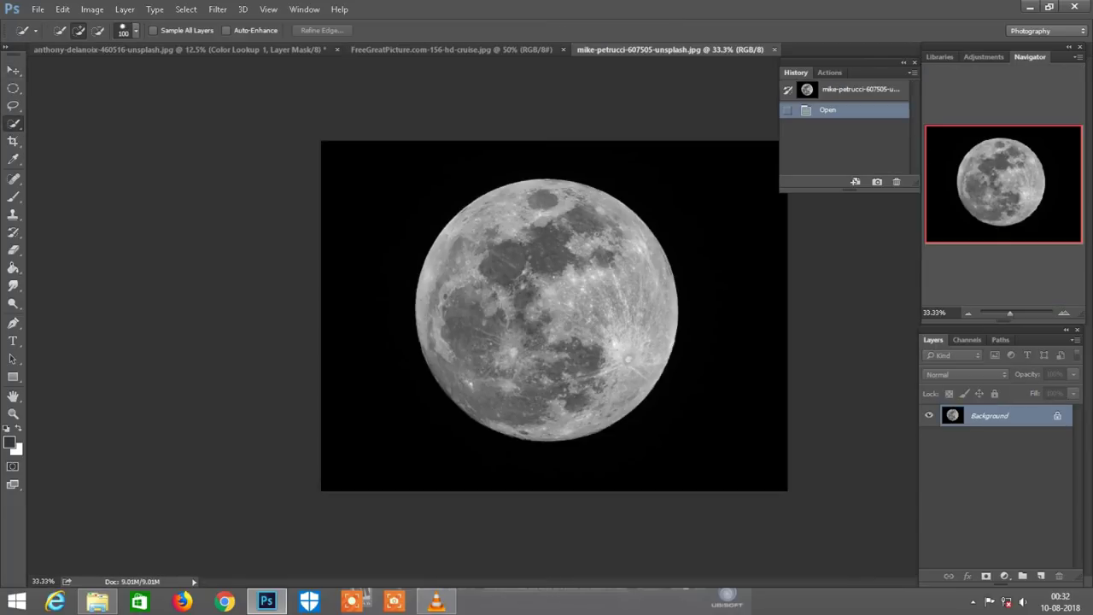
{"action": "left_click_drag", "start_coordinate": [531, 198], "coordinate": [620, 410]}
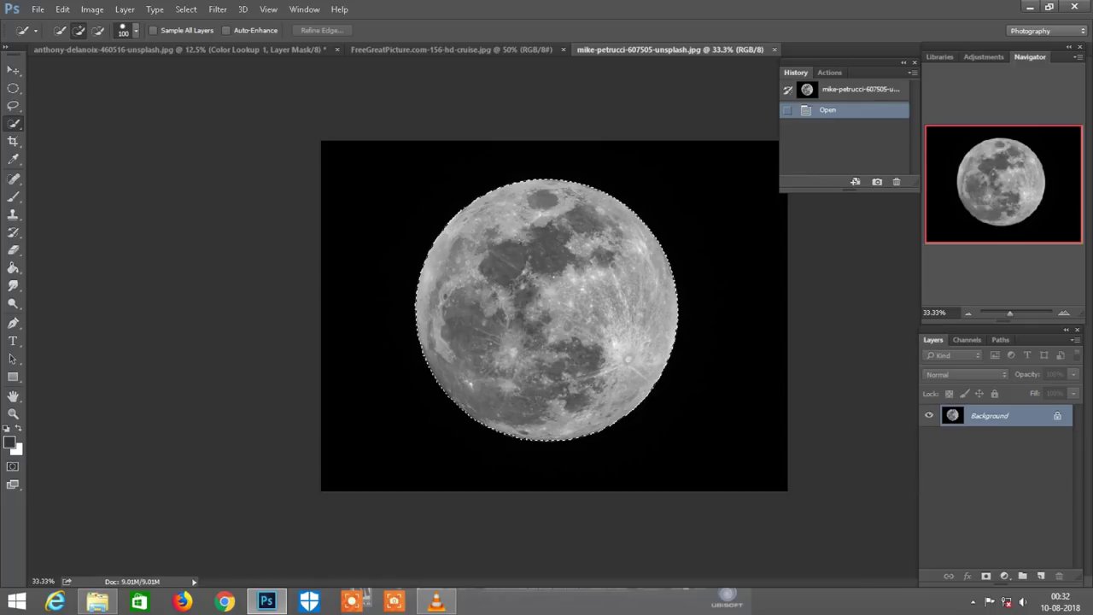
{"action": "mouse_move", "coordinate": [602, 256]}
{"action": "left_mouse_down"}
{"action": "mouse_move", "coordinate": [332, 38]}
{"action": "mouse_move", "coordinate": [184, 48]}
{"action": "mouse_move", "coordinate": [597, 133]}
{"action": "left_mouse_up"}
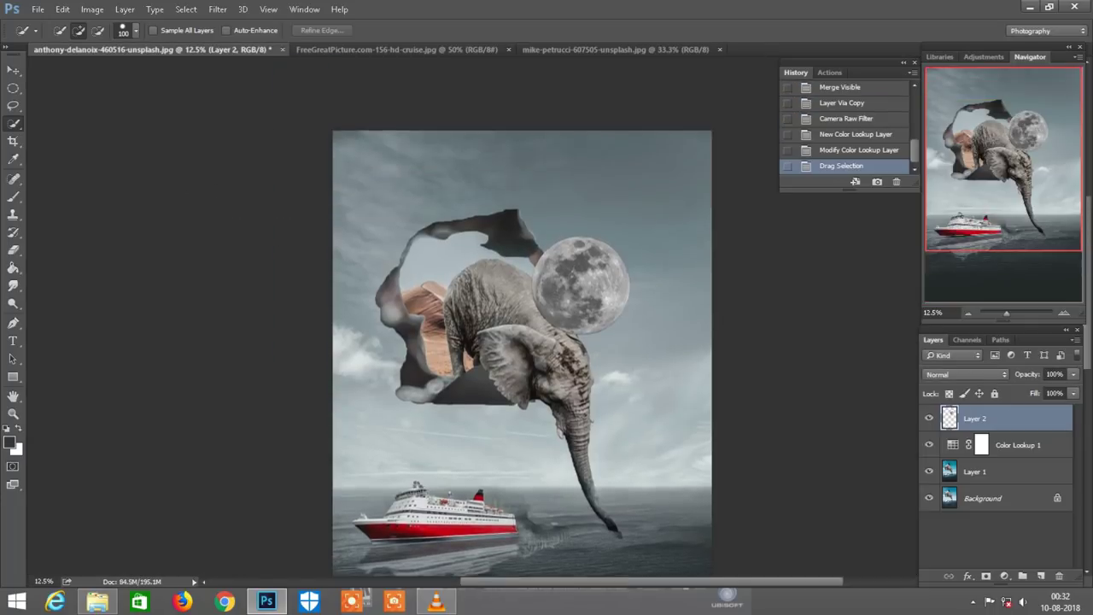
{"action": "scroll", "coordinate": [598, 134], "scroll_direction": "up", "scroll_amount": 1}
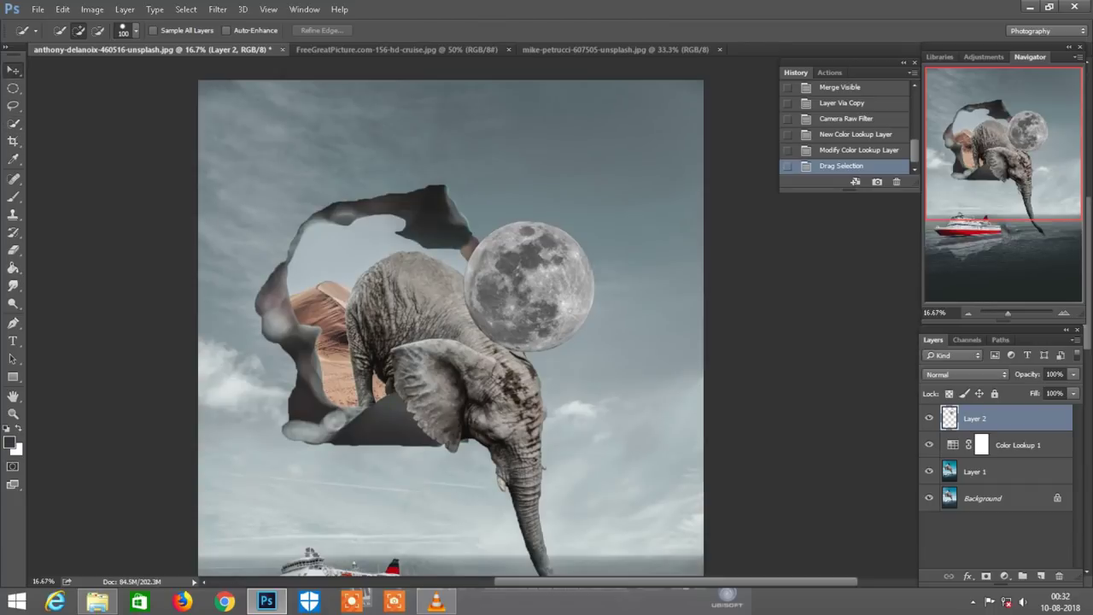
- Move the moon into the upper-right sky and set its blend mode to Screen
{"action": "key", "text": "v"}
{"action": "scroll", "coordinate": [525, 324], "scroll_direction": "up", "scroll_amount": 2}
{"action": "mouse_move", "coordinate": [523, 322]}
{"action": "left_mouse_down"}
{"action": "mouse_move", "coordinate": [557, 288]}
{"action": "mouse_move", "coordinate": [577, 227]}
{"action": "left_mouse_up"}
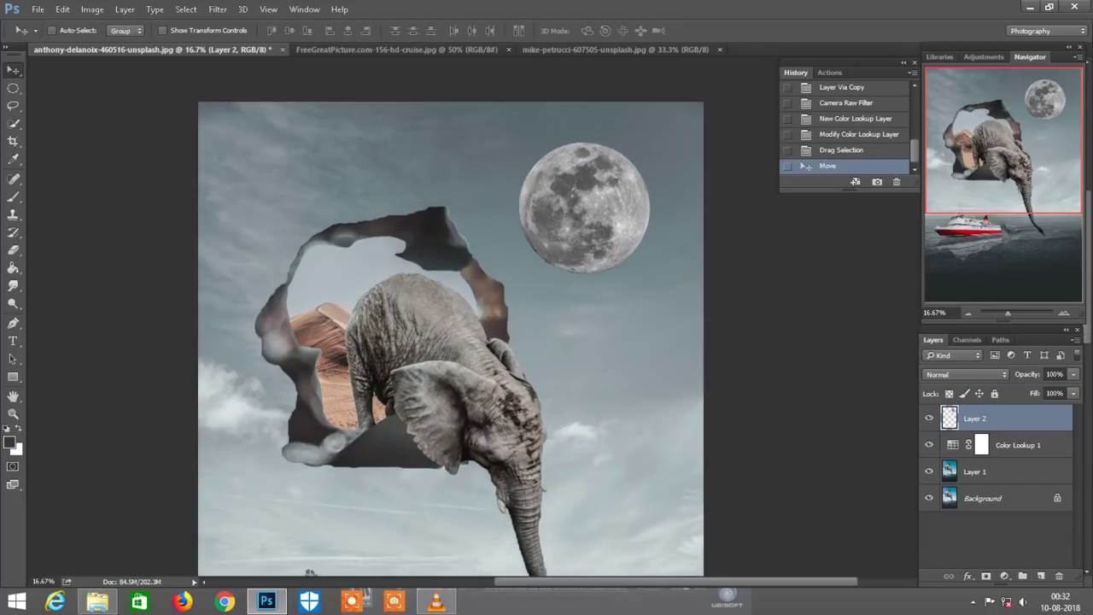
{"action": "left_click", "coordinate": [965, 375]}
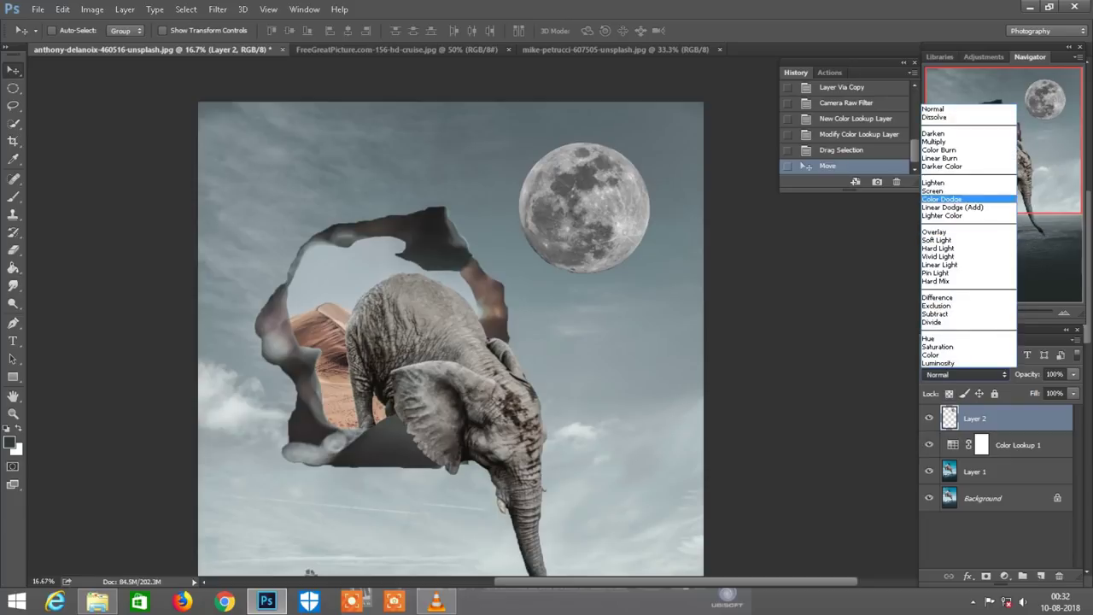
{"action": "left_click", "coordinate": [940, 178]}
- Duplicate the Screen-blended moon layer
{"action": "scroll", "coordinate": [451, 342], "scroll_direction": "down", "scroll_amount": 1}
{"action": "scroll", "coordinate": [451, 341], "scroll_direction": "down", "scroll_amount": 2}
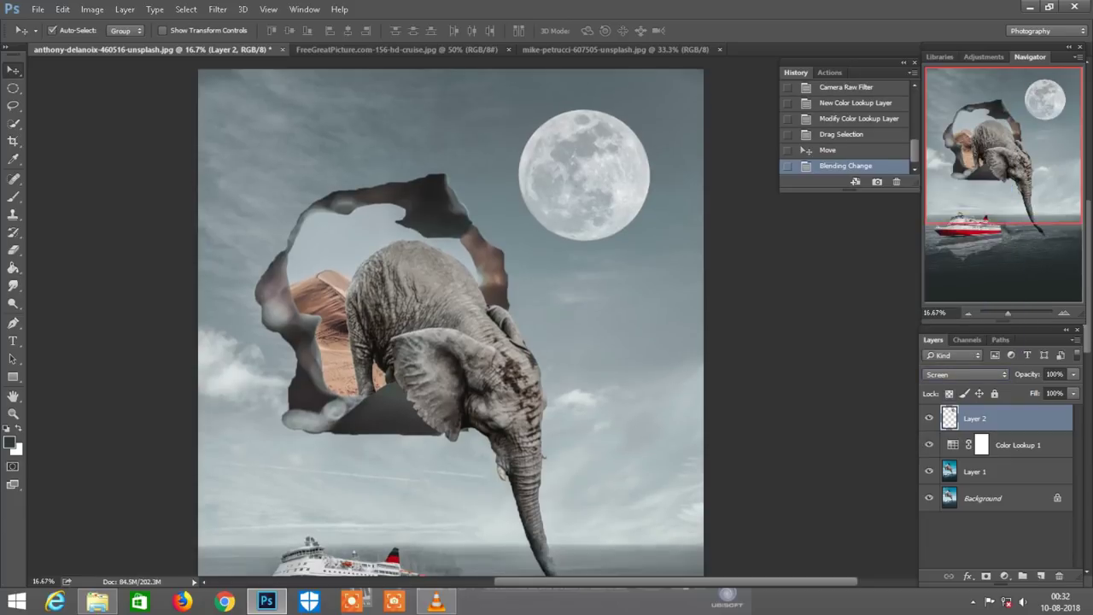
{"action": "key", "text": "ctrl+j"}
{"action": "scroll", "coordinate": [451, 341], "scroll_direction": "down", "scroll_amount": 2}
{"action": "scroll", "coordinate": [451, 316], "scroll_direction": "down", "scroll_amount": 1}
- Move the moon copy down onto the sea and squash it into a thin ellipse
{"action": "scroll", "coordinate": [451, 317], "scroll_direction": "down", "scroll_amount": 2}
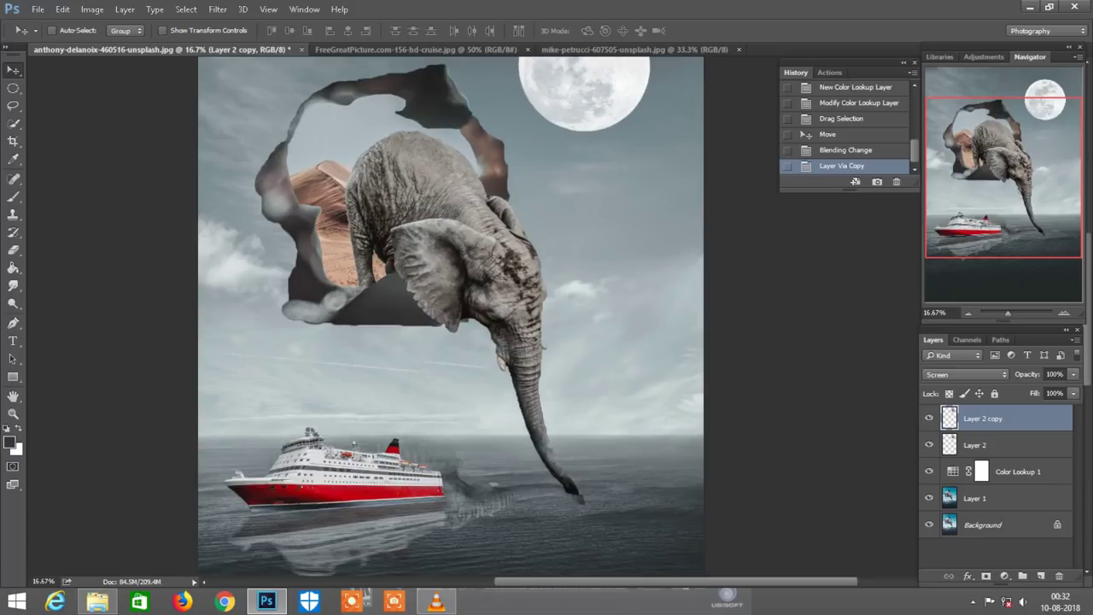
{"action": "scroll", "coordinate": [451, 316], "scroll_direction": "down", "scroll_amount": 1}
{"action": "left_click_drag", "start_coordinate": [589, 375], "coordinate": [598, 546]}
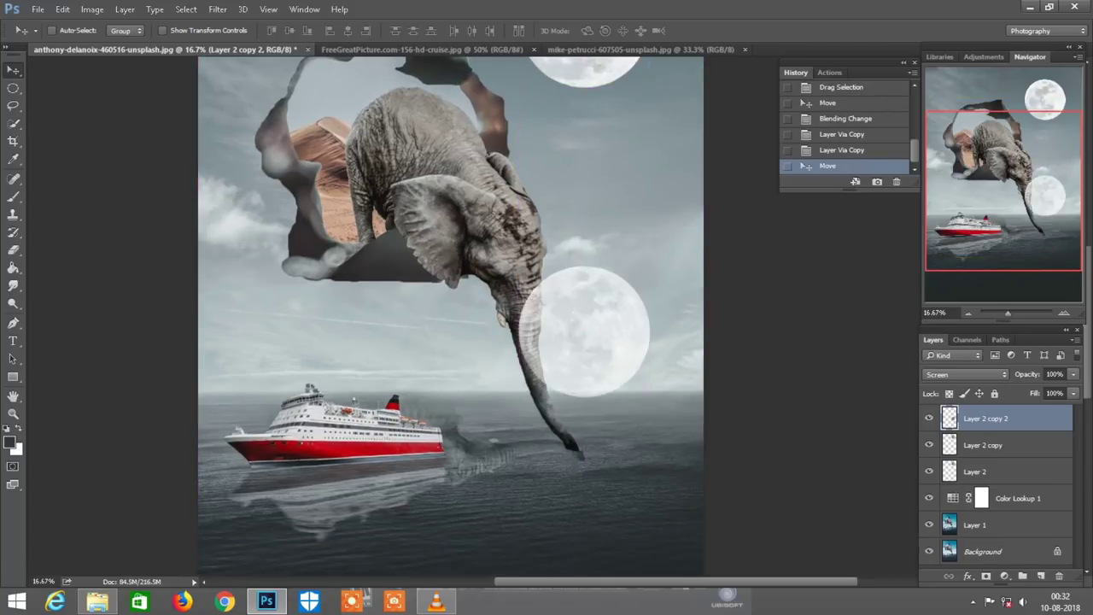
{"action": "scroll", "coordinate": [598, 547], "scroll_direction": "up", "scroll_amount": 1}
{"action": "key", "text": "ctrl+t"}
{"action": "scroll", "coordinate": [470, 316], "scroll_direction": "right", "scroll_amount": 1}
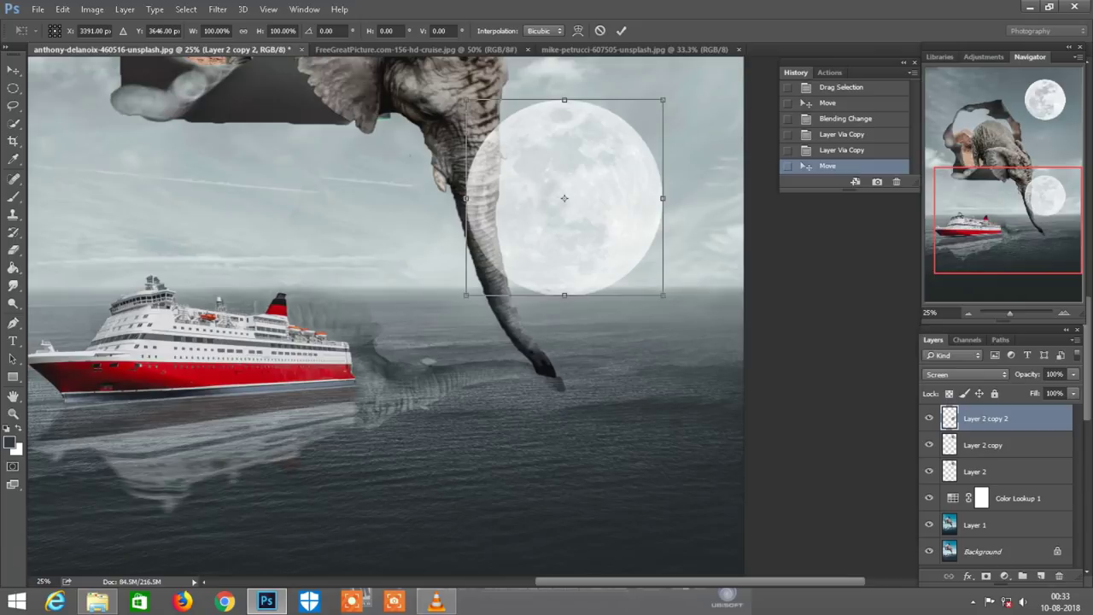
{"action": "left_click_drag", "start_coordinate": [563, 100], "coordinate": [564, 269]}
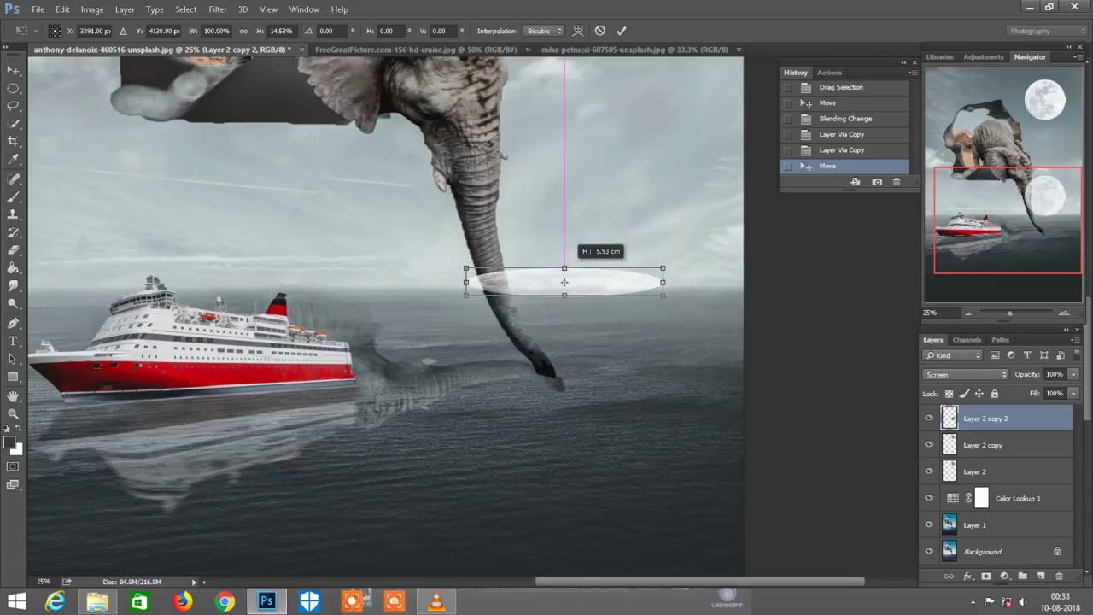
{"action": "left_click_drag", "start_coordinate": [563, 268], "coordinate": [564, 270]}
{"action": "scroll", "coordinate": [564, 270], "scroll_direction": "down", "scroll_amount": 1}
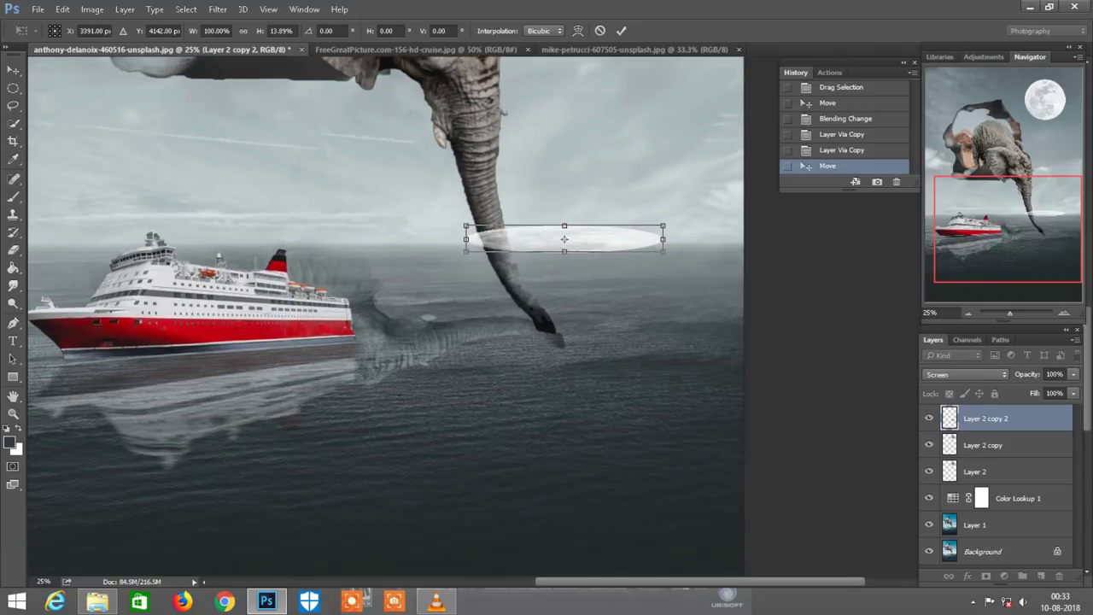
{"action": "key", "text": "Return"}
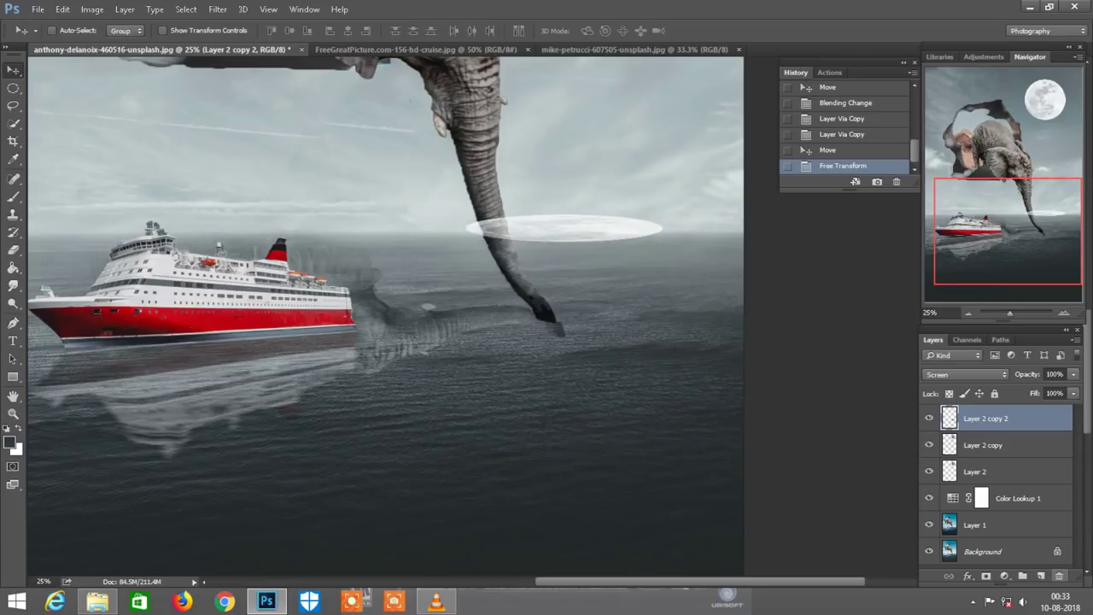
- Stretch the moon ellipse a little taller
{"action": "key", "text": "ctrl"}
{"action": "key", "text": "ctrl+t"}
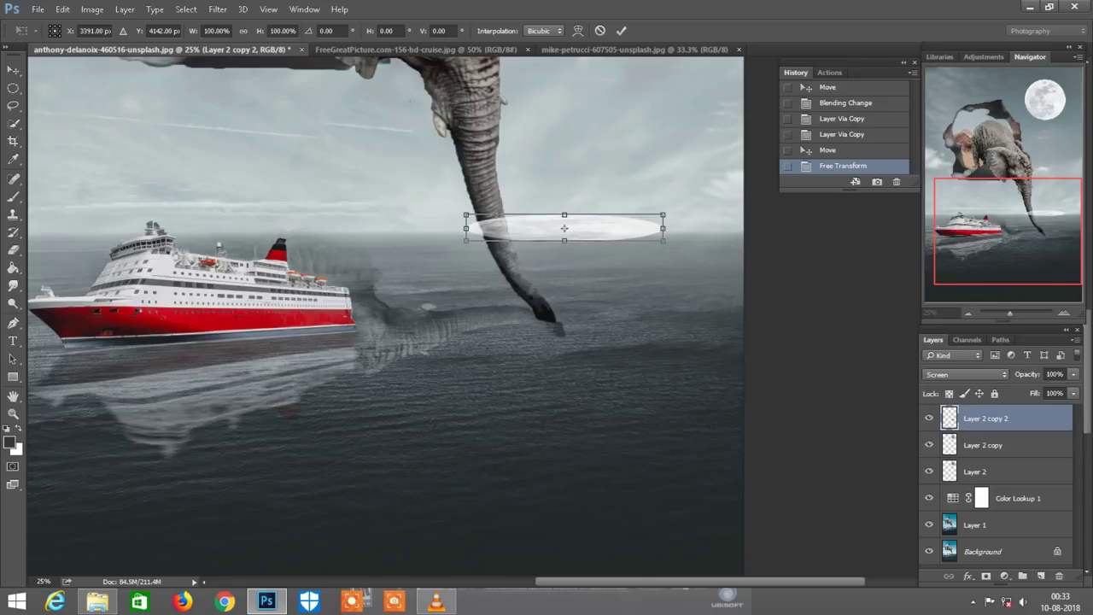
{"action": "mouse_move", "coordinate": [564, 241]}
{"action": "left_mouse_down"}
{"action": "mouse_move", "coordinate": [602, 308]}
{"action": "mouse_move", "coordinate": [595, 367]}
{"action": "left_mouse_up"}
{"action": "key", "text": "Return"}
{"action": "scroll", "coordinate": [595, 368], "scroll_direction": "down", "scroll_amount": 2}
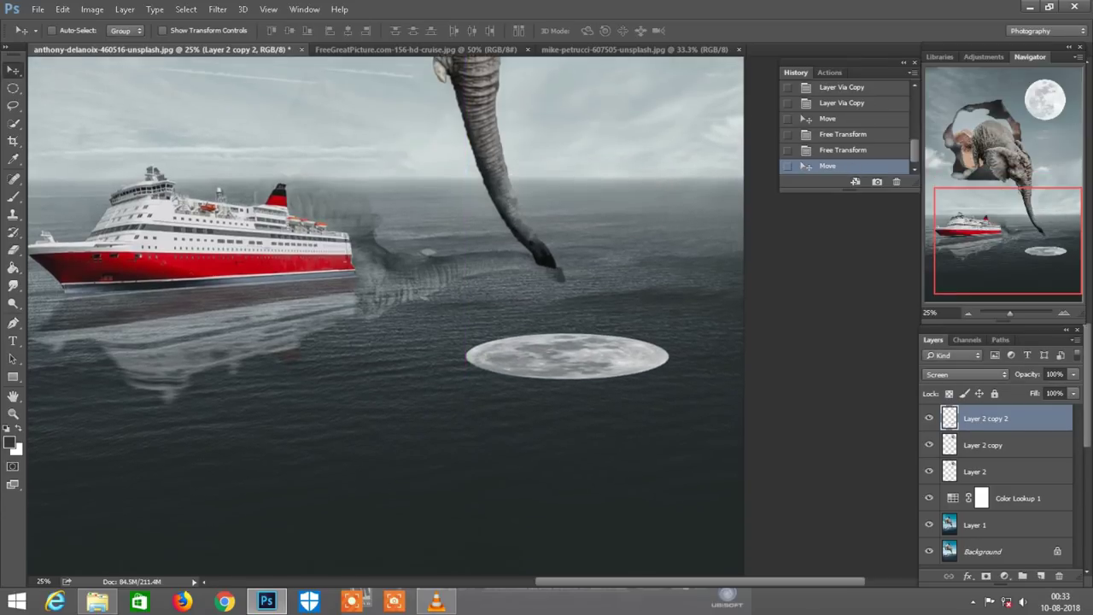
{"action": "scroll", "coordinate": [384, 316], "scroll_direction": "down", "scroll_amount": 2}
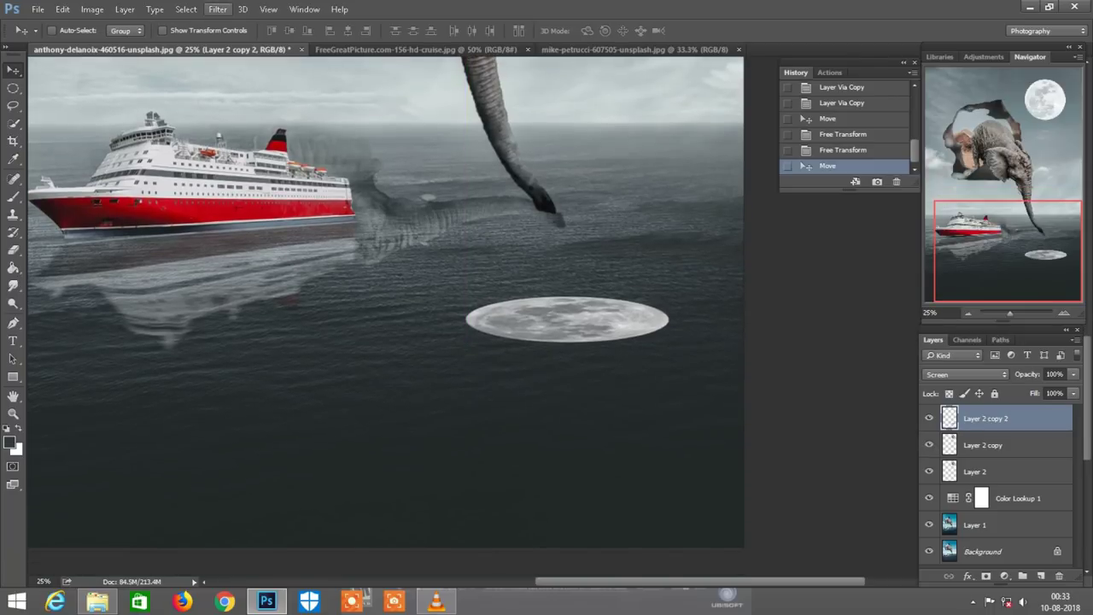
- Apply a Motion Blur with 0° angle and 190 px distance to the ellipse
{"action": "left_click", "coordinate": [218, 9]}
{"action": "mouse_move", "coordinate": [225, 160]}
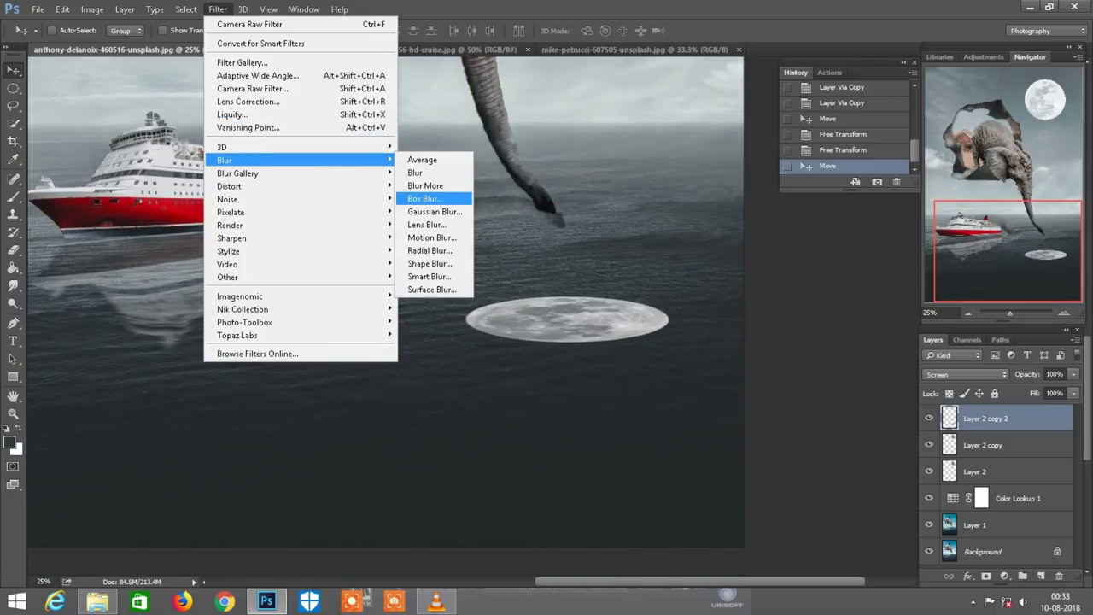
{"action": "left_click", "coordinate": [431, 237]}
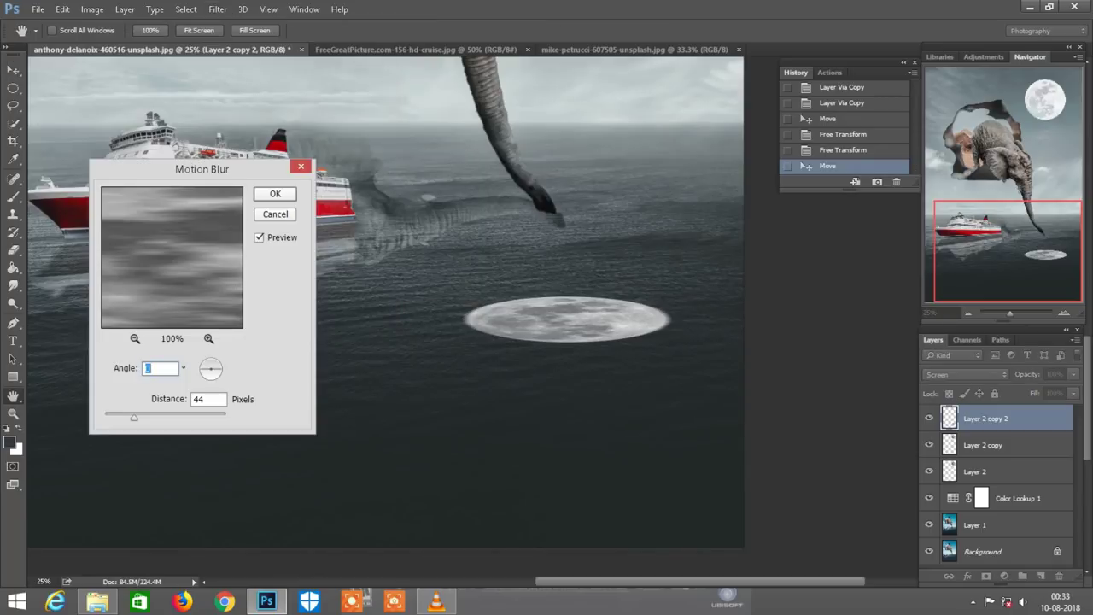
{"action": "type", "text": "0"}
{"action": "key", "text": "Tab"}
{"action": "type", "text": "190"}
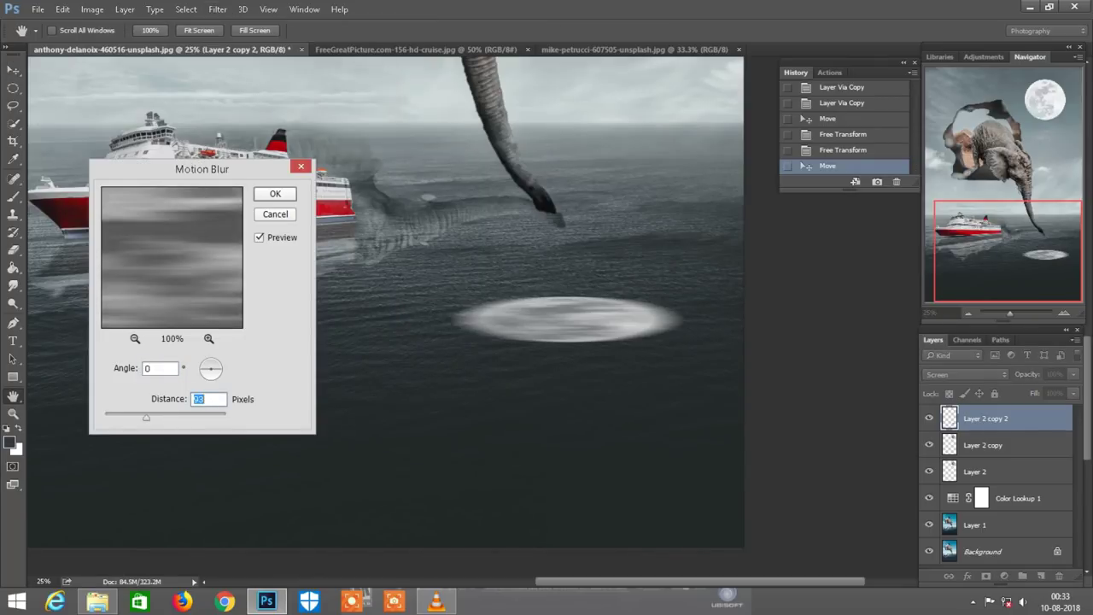
{"action": "key", "text": "Return"}
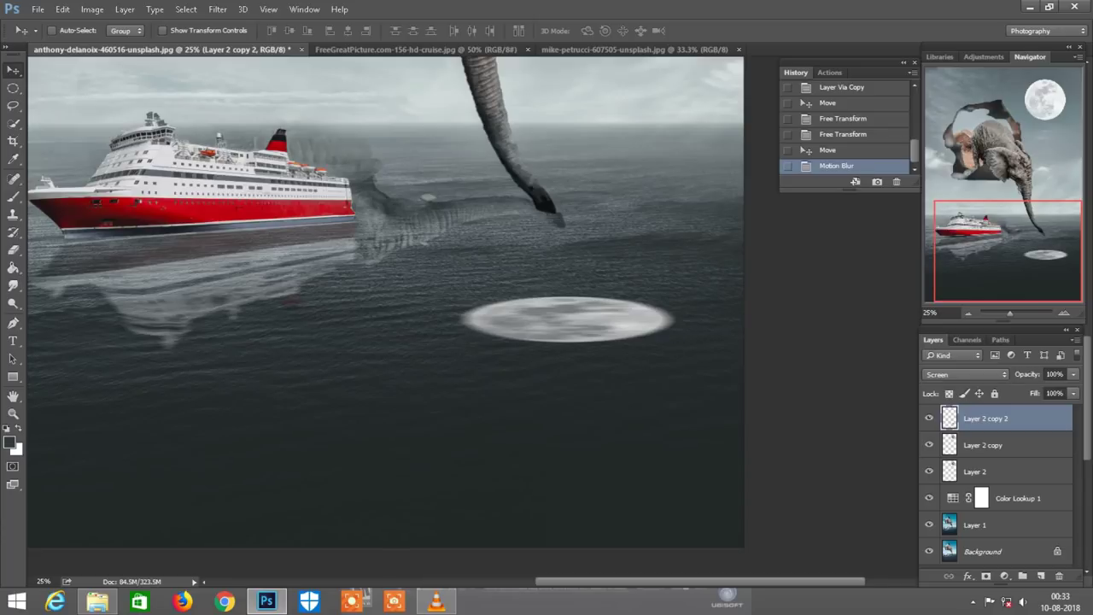
- Lower the reflection layer's fill to 39%
{"action": "key", "text": "shift+4"}
{"action": "key", "text": "shift+5"}
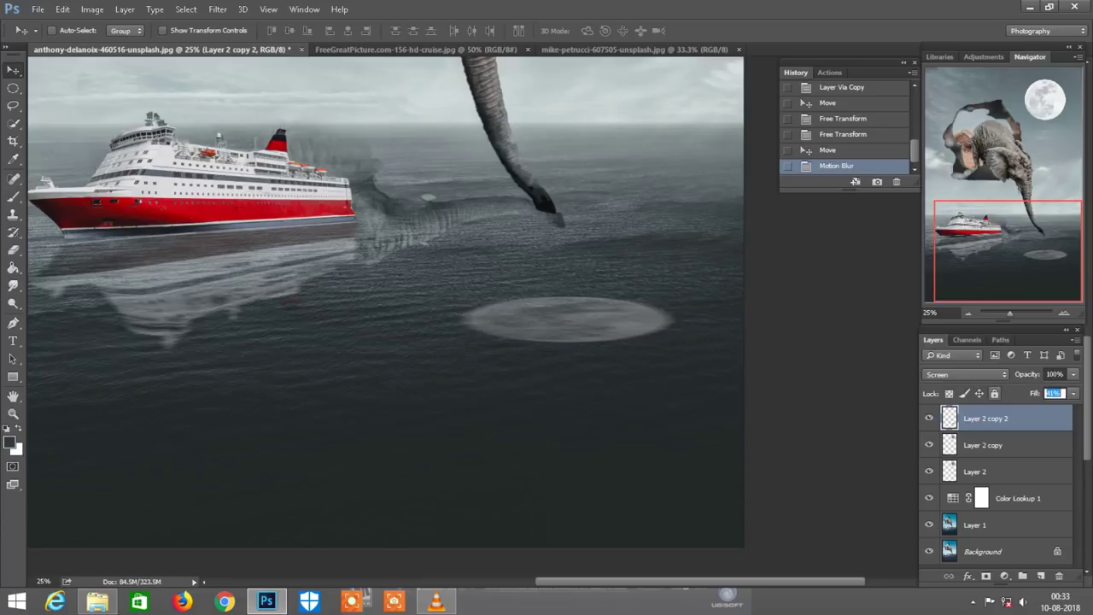
{"action": "type", "text": "39"}
{"action": "key", "text": "Return"}
- Stretch the blurred reflection slightly taller on the water
{"action": "key", "text": "ctrl+t"}
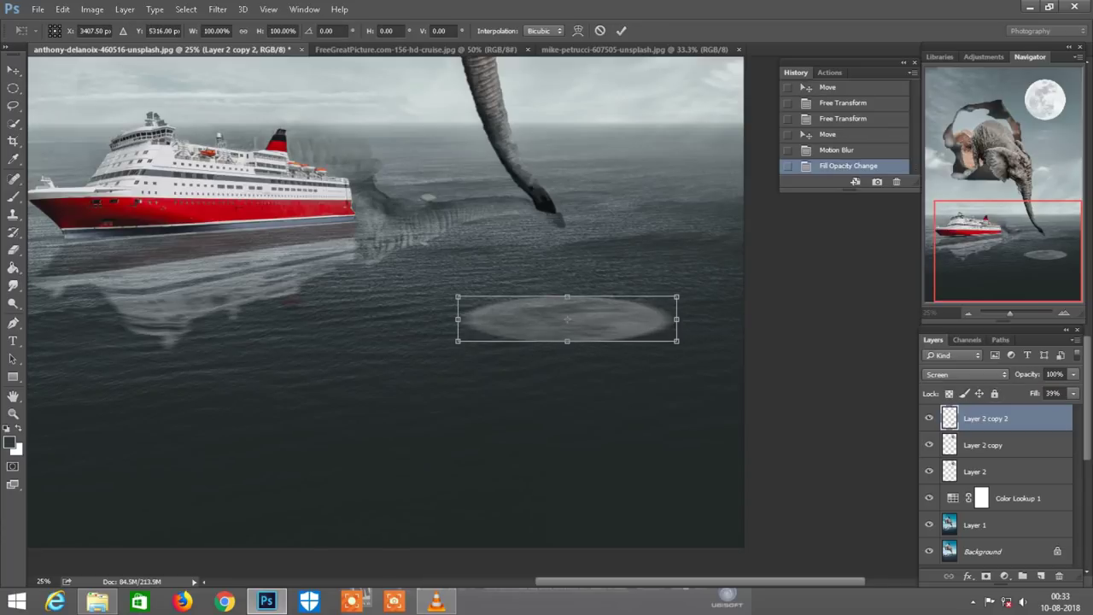
{"action": "left_click_drag", "start_coordinate": [568, 341], "coordinate": [567, 366]}
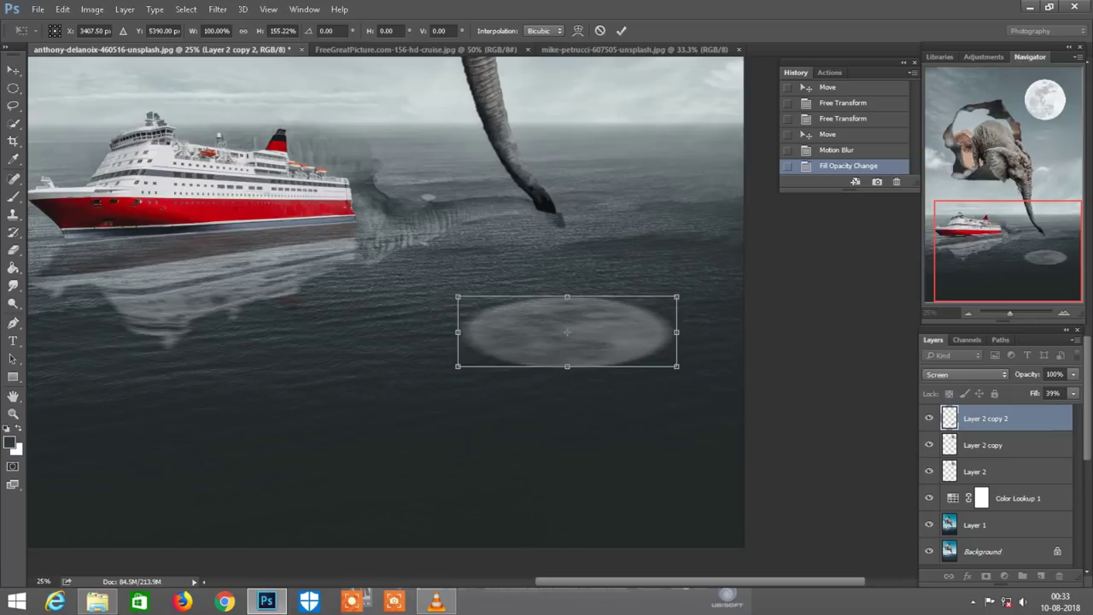
{"action": "key", "text": "Return"}
{"action": "scroll", "coordinate": [386, 316], "scroll_direction": "up", "scroll_amount": 5}
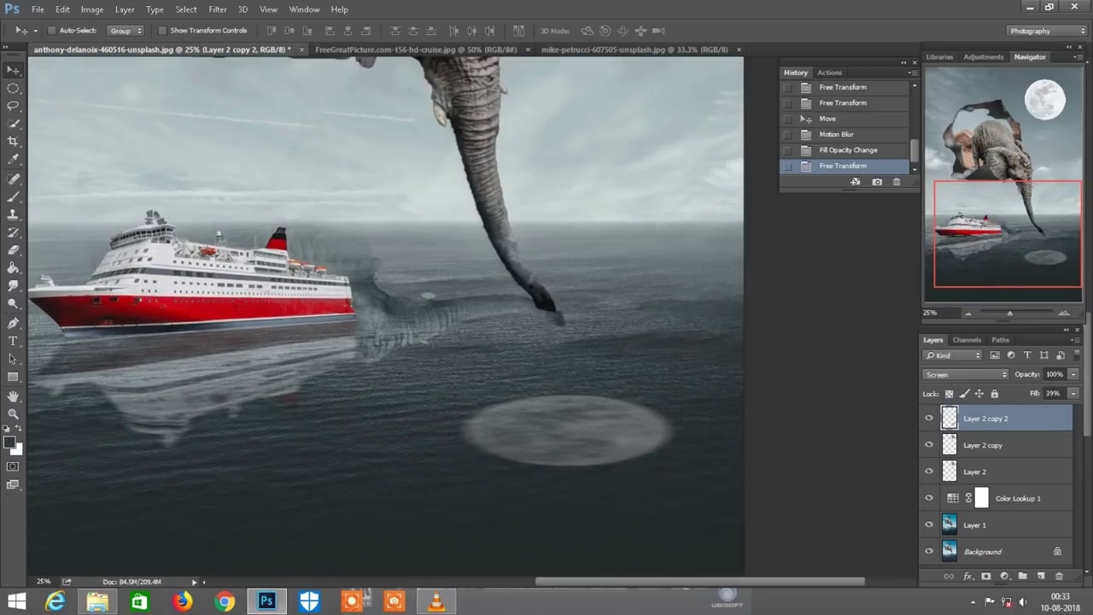
{"action": "scroll", "coordinate": [385, 316], "scroll_direction": "down", "scroll_amount": 1}
{"action": "scroll", "coordinate": [386, 316], "scroll_direction": "right", "scroll_amount": 1}
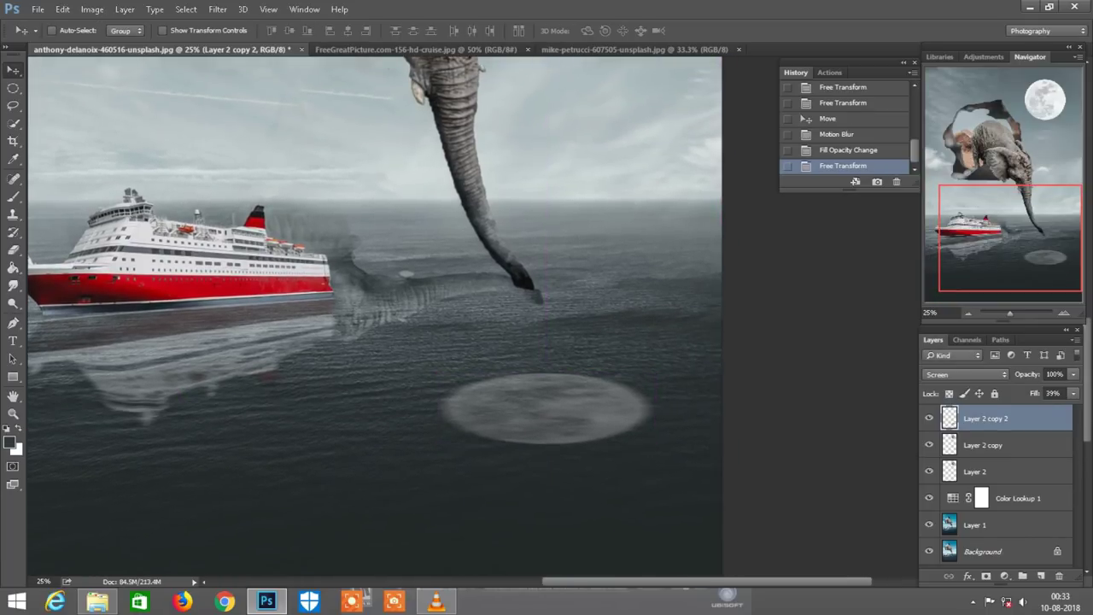
{"action": "scroll", "coordinate": [375, 316], "scroll_direction": "up", "scroll_amount": 1}
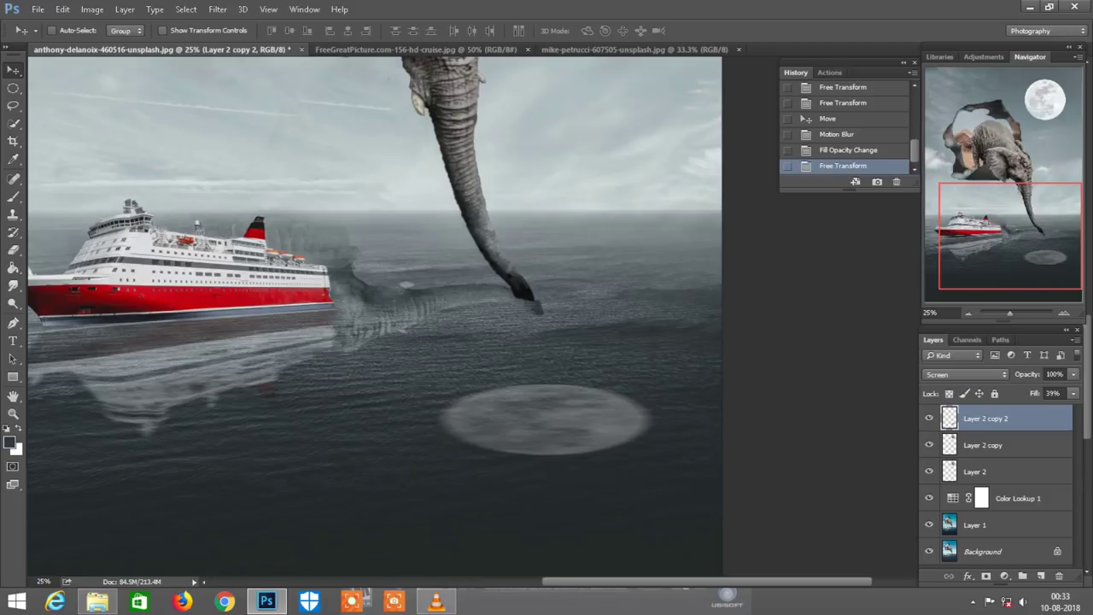
{"action": "left_click", "coordinate": [974, 524]}
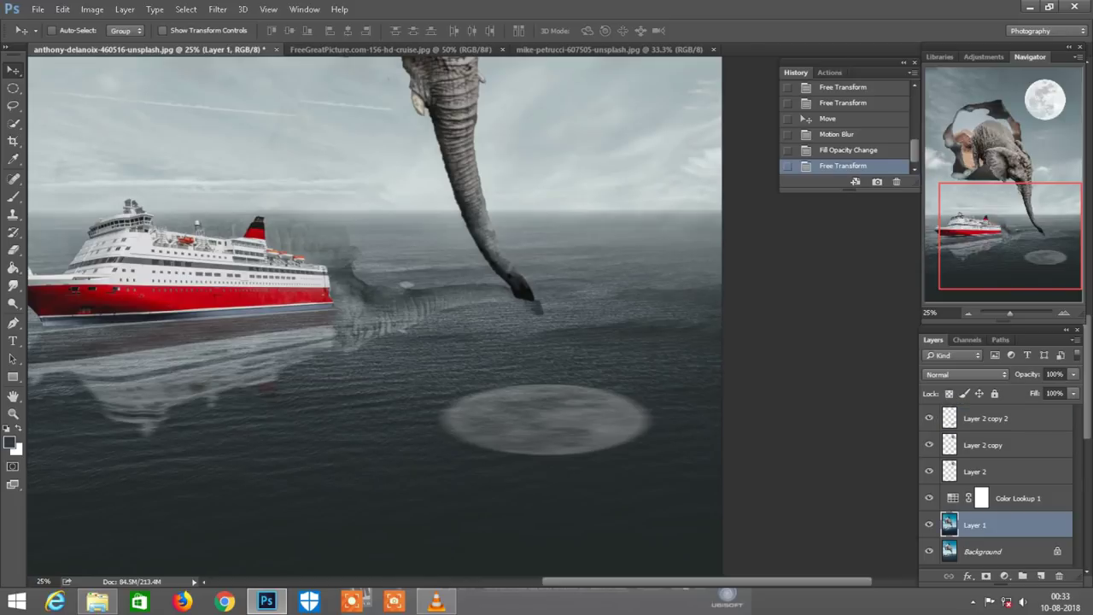
- Pick the water-splash brush preset with white as the painting colour
{"action": "key", "text": "x"}
{"action": "key", "text": "b"}
{"action": "right_click", "coordinate": [510, 236]}
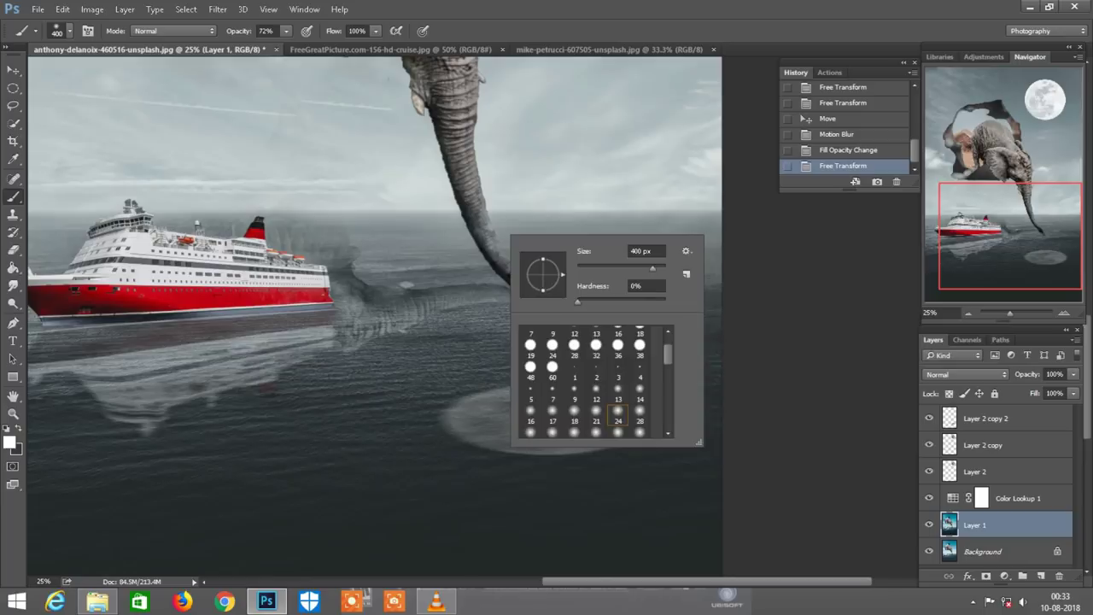
{"action": "scroll", "coordinate": [594, 380], "scroll_direction": "down", "scroll_amount": 3}
{"action": "scroll", "coordinate": [594, 380], "scroll_direction": "down", "scroll_amount": 3}
{"action": "scroll", "coordinate": [593, 380], "scroll_direction": "down", "scroll_amount": 3}
{"action": "scroll", "coordinate": [594, 380], "scroll_direction": "down", "scroll_amount": 2}
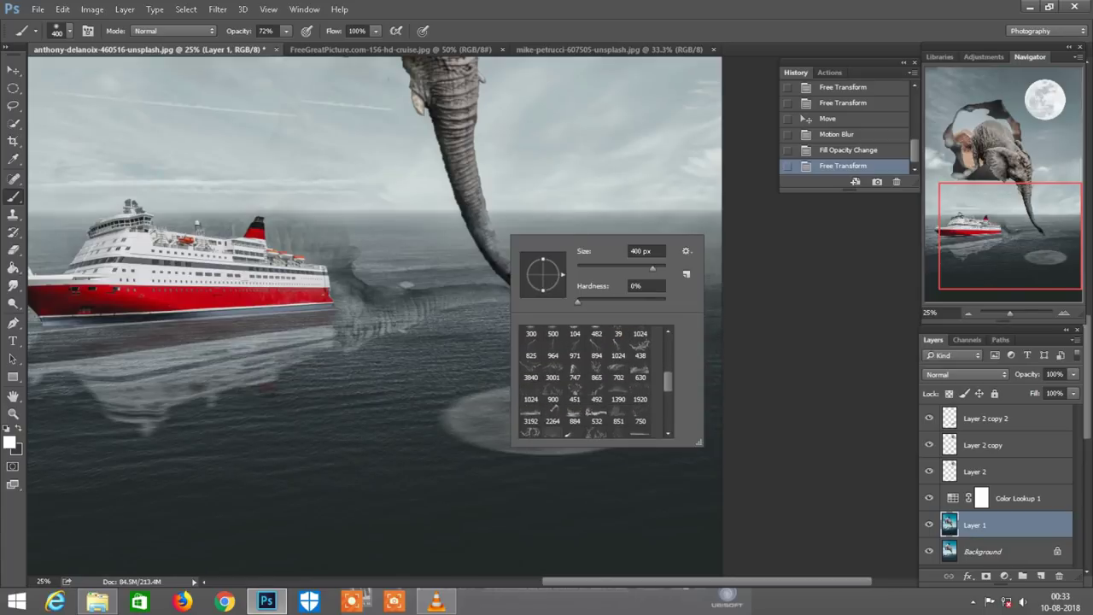
{"action": "left_click", "coordinate": [574, 388]}
{"action": "double_click", "coordinate": [552, 366]}
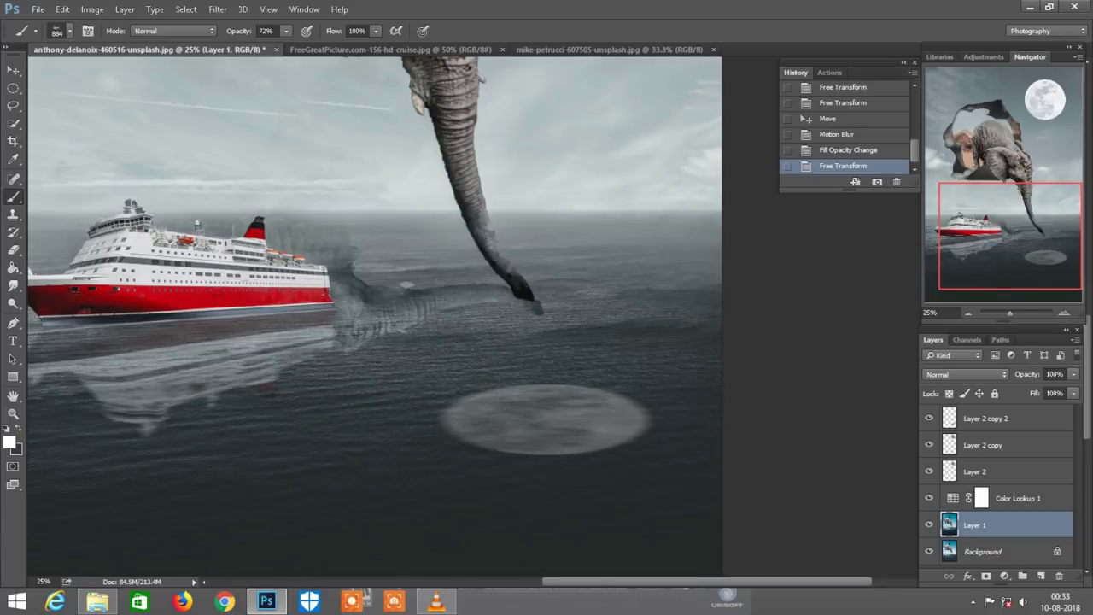
- Stamp the splash at the trunk tip with a 1400 px brush at 80% opacity
{"action": "key", "text": "ctrl+plus"}
{"action": "key", "text": "bracketright"}
{"action": "key", "text": "bracketright"}
{"action": "key", "text": "bracketright"}
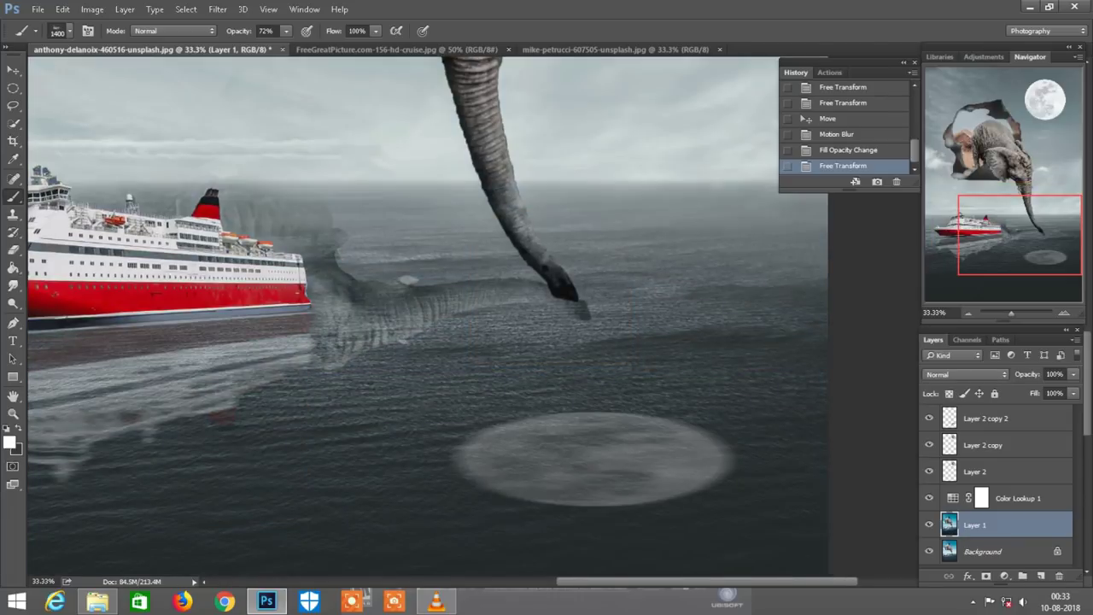
{"action": "left_click", "coordinate": [564, 282]}
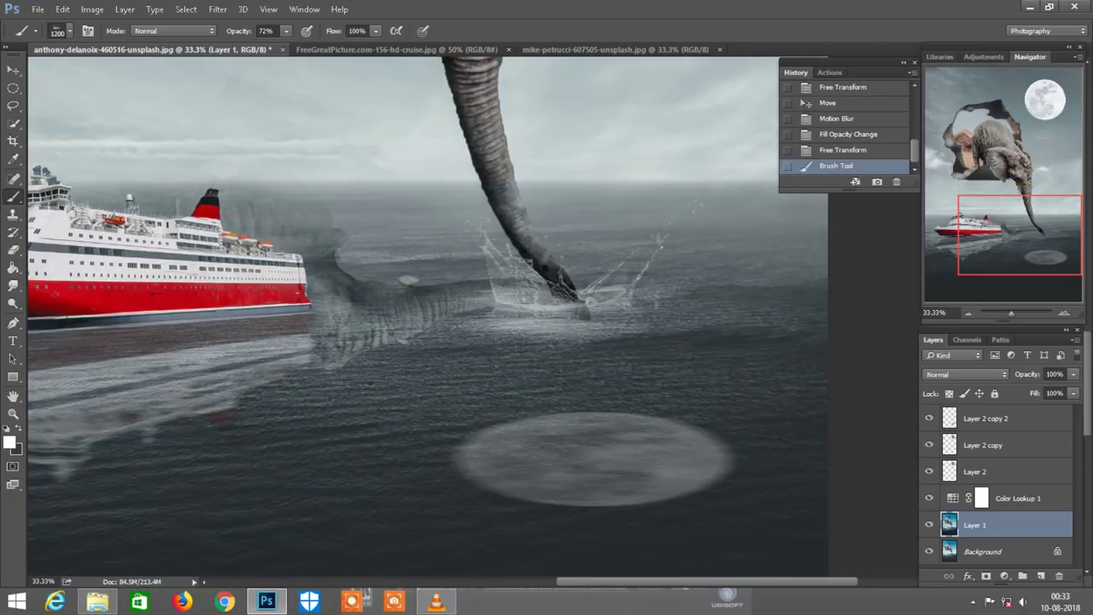
{"action": "key", "text": "ctrl+minus"}
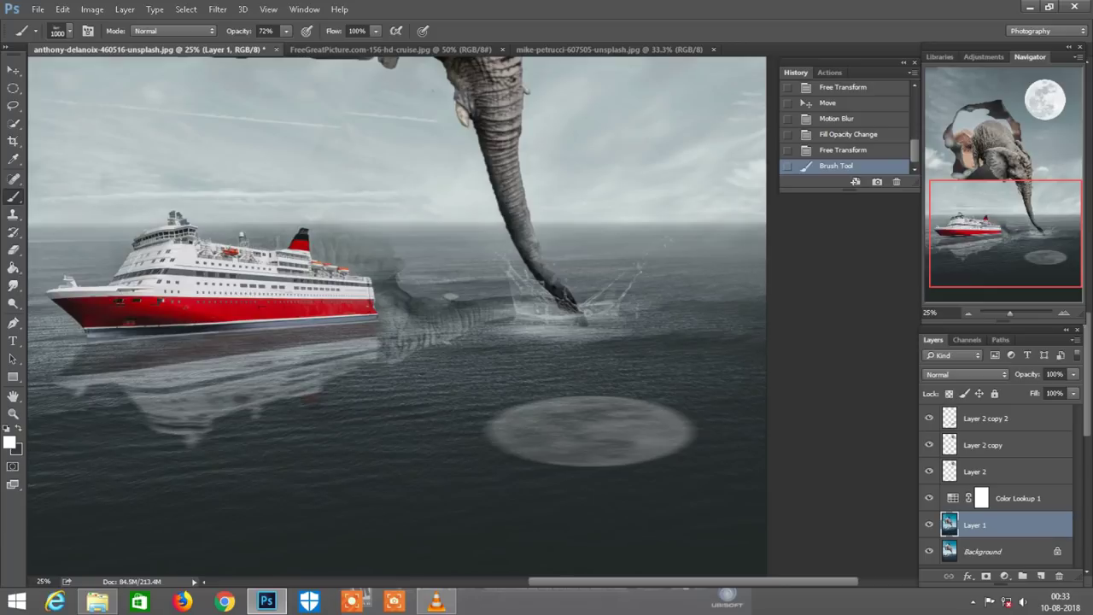
{"action": "key", "text": "ctrl+z"}
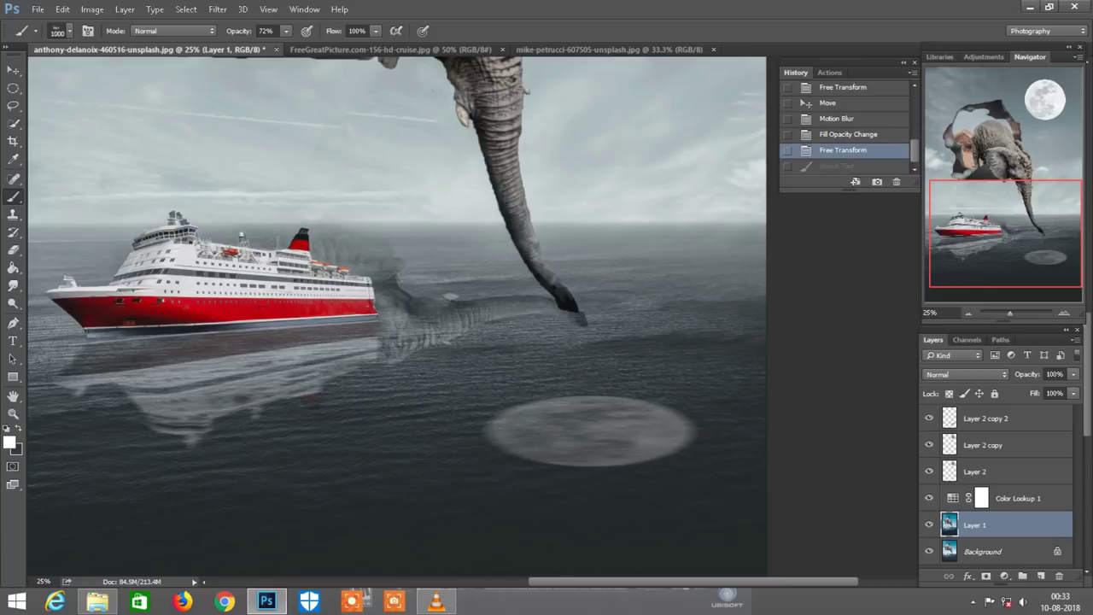
{"action": "key", "text": "7"}
{"action": "key", "text": "6"}
{"action": "key", "text": "8"}
{"action": "left_click", "coordinate": [572, 299]}
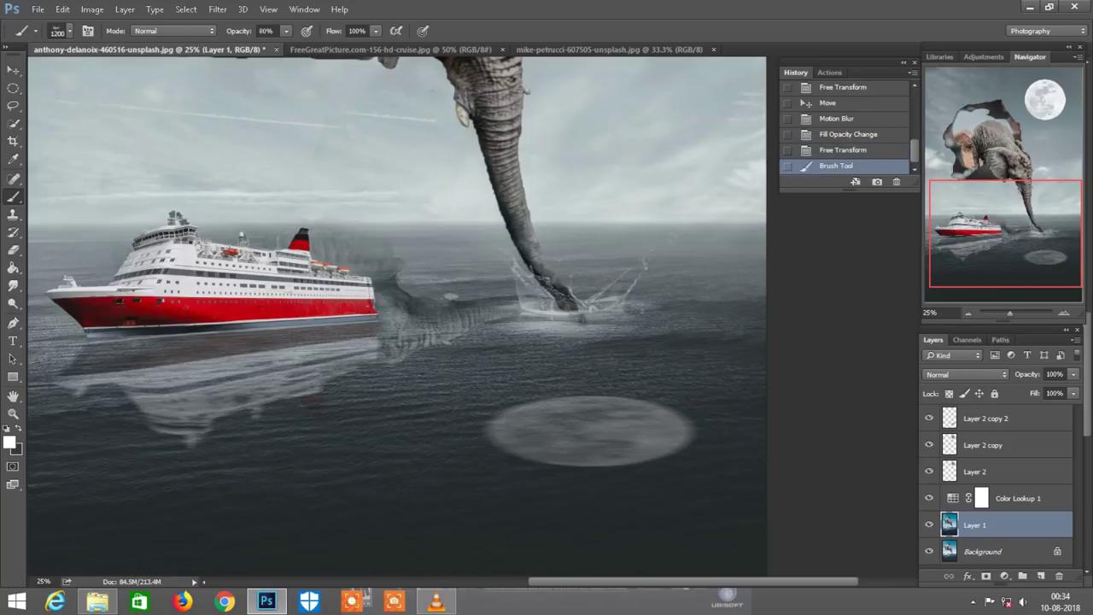
{"action": "key", "text": "ctrl+minus"}
{"action": "key", "text": "ctrl+minus"}
{"action": "key", "text": "ctrl+minus"}
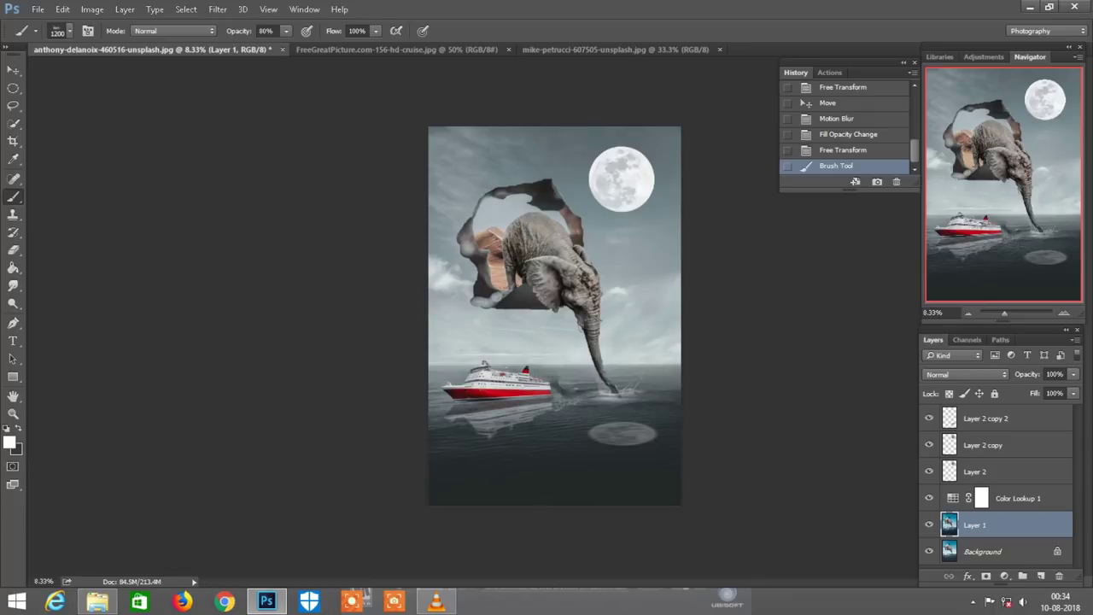
- Fade the Layer 2 copy 2 moon reflection to 12% fill
{"action": "key", "text": "ctrl+plus"}
{"action": "scroll", "coordinate": [555, 316], "scroll_direction": "down", "scroll_amount": 2}
{"action": "scroll", "coordinate": [556, 316], "scroll_direction": "down", "scroll_amount": 2}
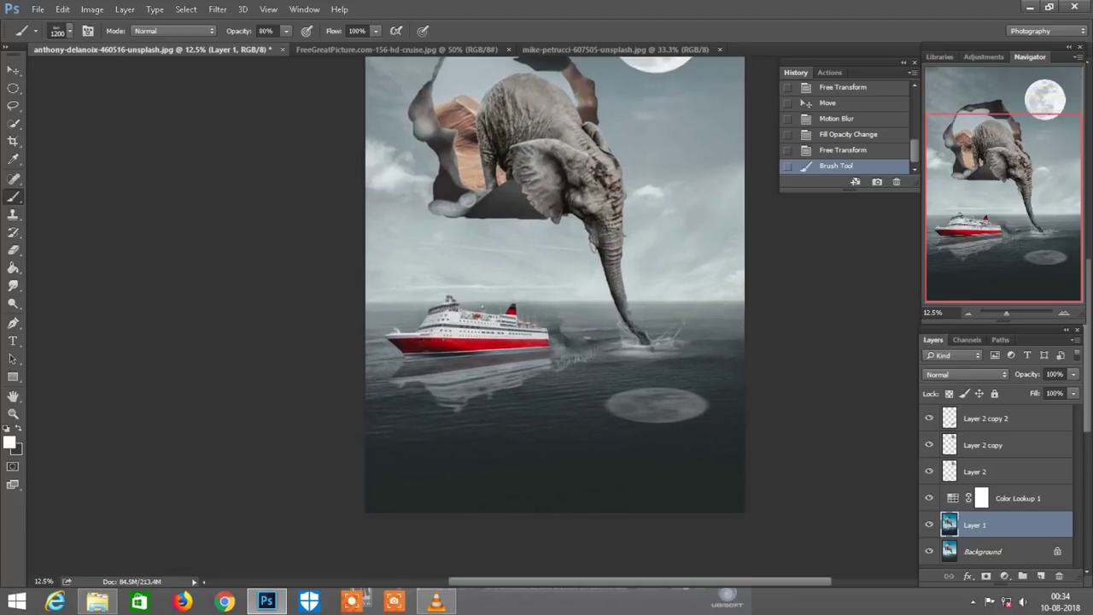
{"action": "scroll", "coordinate": [555, 316], "scroll_direction": "down", "scroll_amount": 2}
{"action": "scroll", "coordinate": [538, 247], "scroll_direction": "right", "scroll_amount": 2}
{"action": "key", "text": "alt+period"}
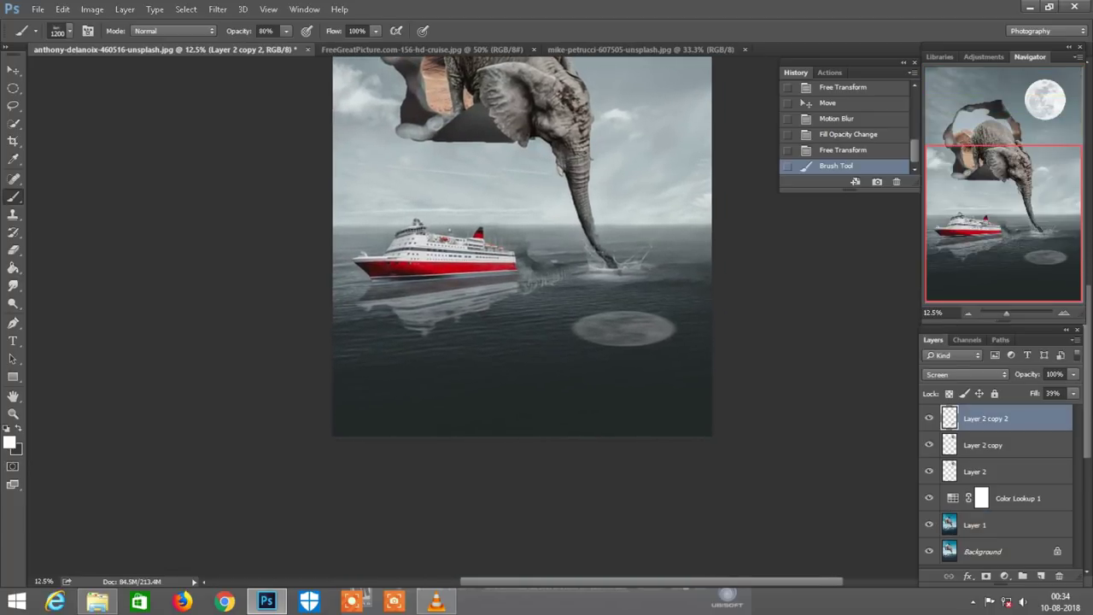
{"action": "left_click_drag", "start_coordinate": [1034, 393], "coordinate": [1008, 393]}
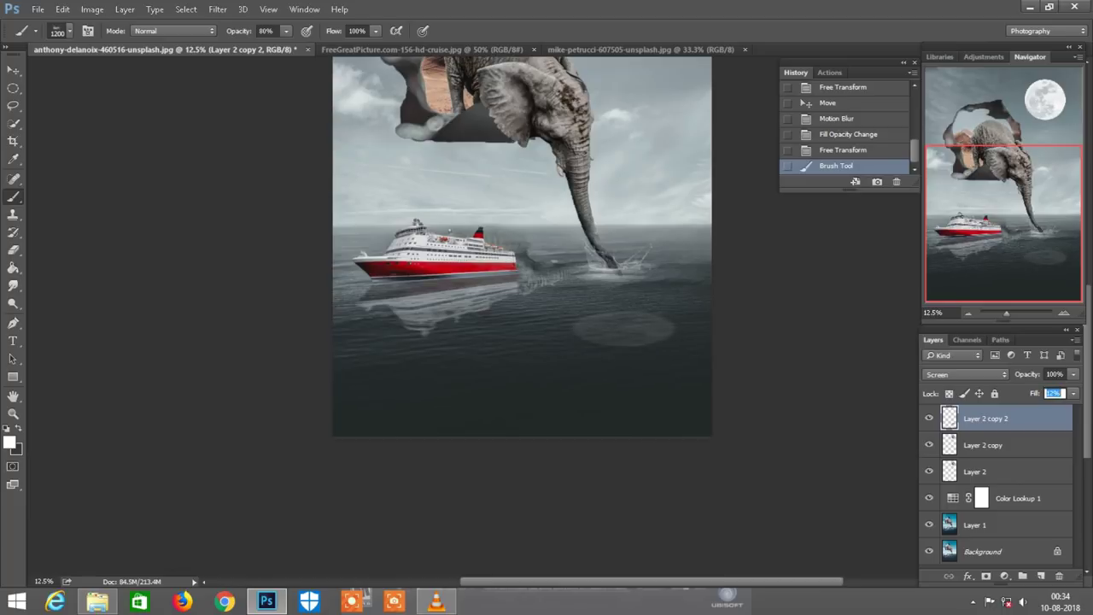
{"action": "key", "text": "Return"}
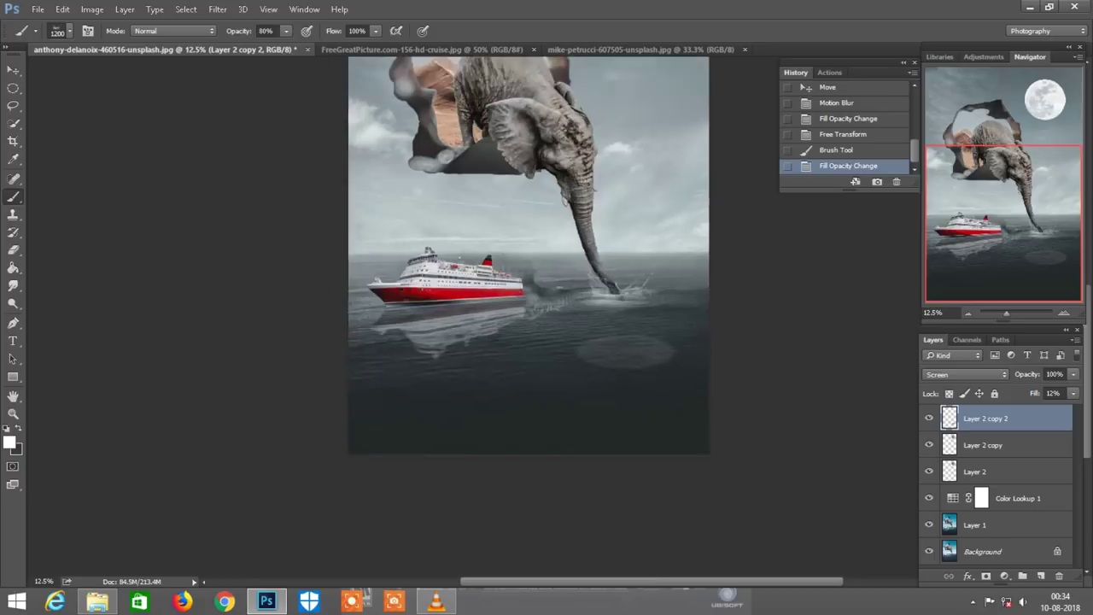
- Toggle the reflection's visibility to compare the sea with and without it
{"action": "key", "text": "ctrl+minus"}
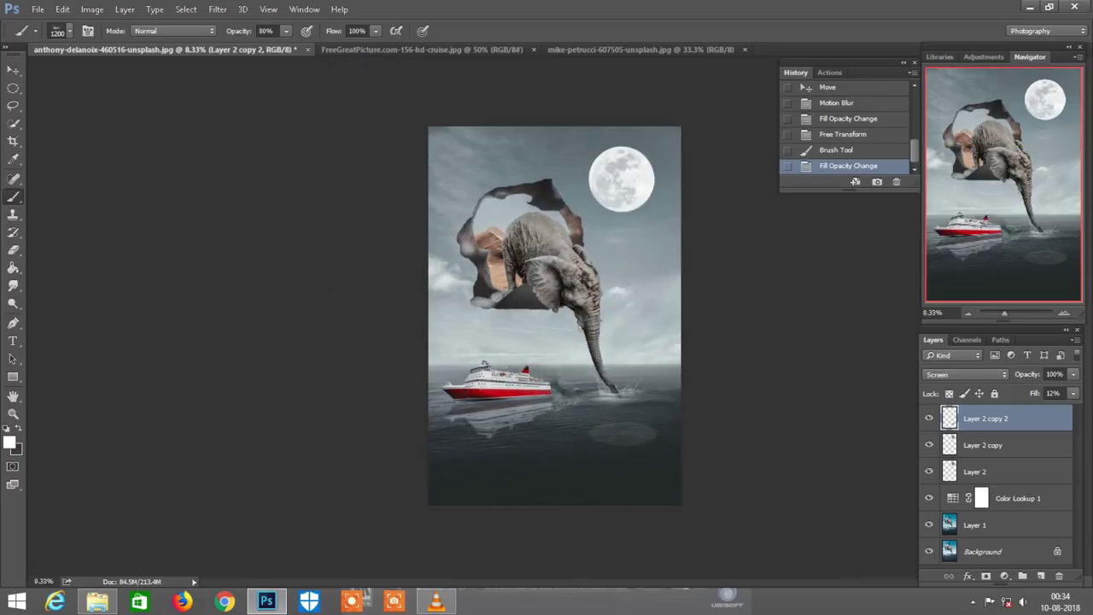
{"action": "left_click", "coordinate": [929, 418]}
{"action": "key", "text": "ctrl+plus"}
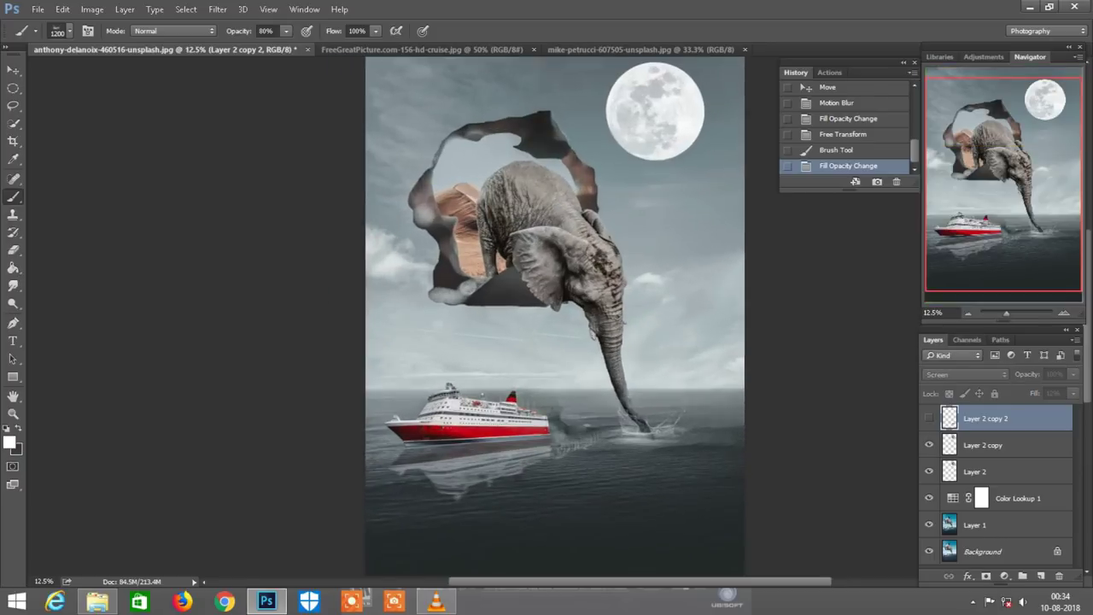
{"action": "left_click_drag", "start_coordinate": [538, 342], "coordinate": [516, 210]}
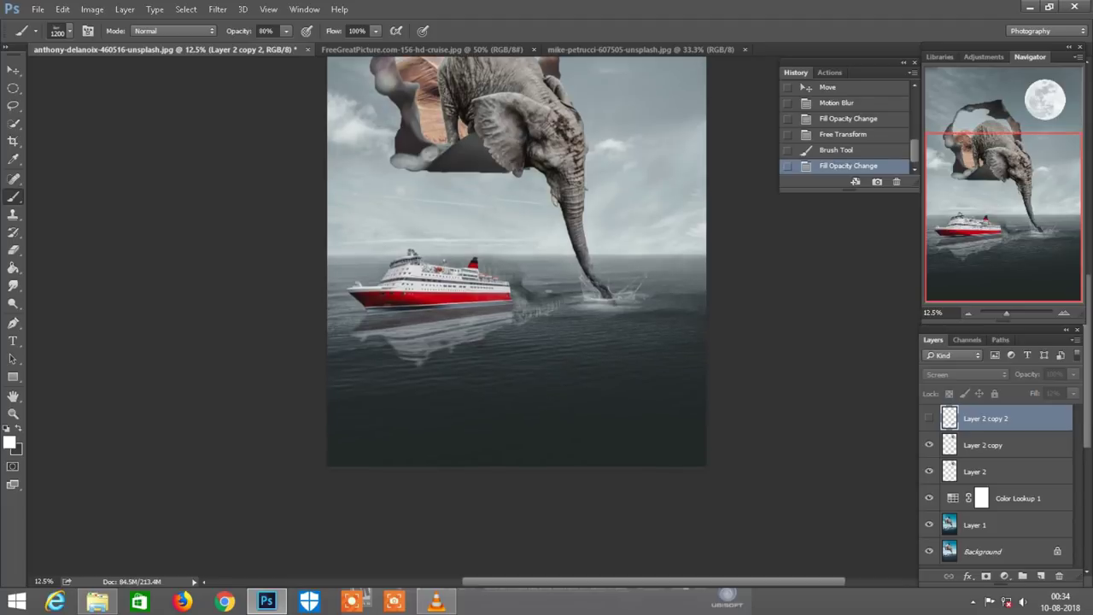
{"action": "left_click", "coordinate": [929, 417]}
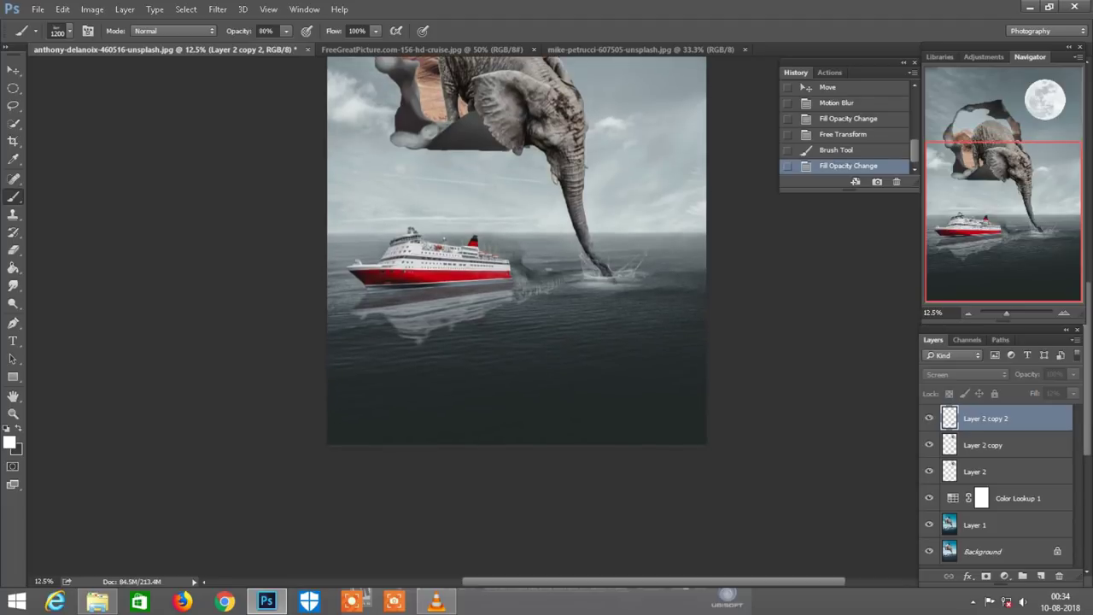
- Move the reflection glow lower on the water, then hide its layer
{"action": "left_click_drag", "start_coordinate": [617, 337], "coordinate": [615, 418]}
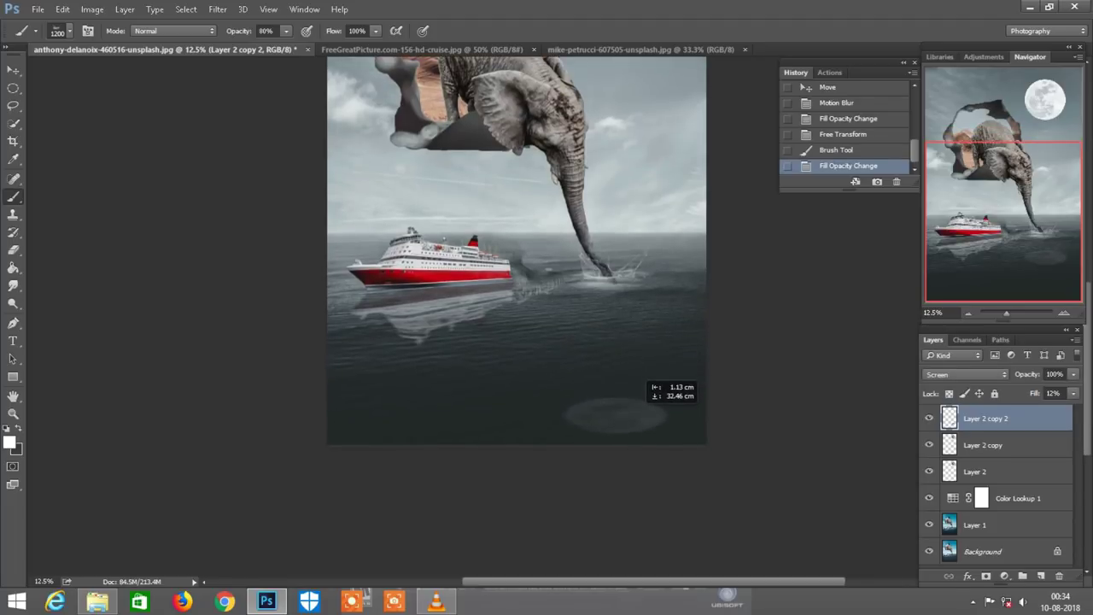
{"action": "scroll", "coordinate": [615, 397], "scroll_direction": "down", "scroll_amount": 1}
{"action": "scroll", "coordinate": [516, 239], "scroll_direction": "right", "scroll_amount": 3}
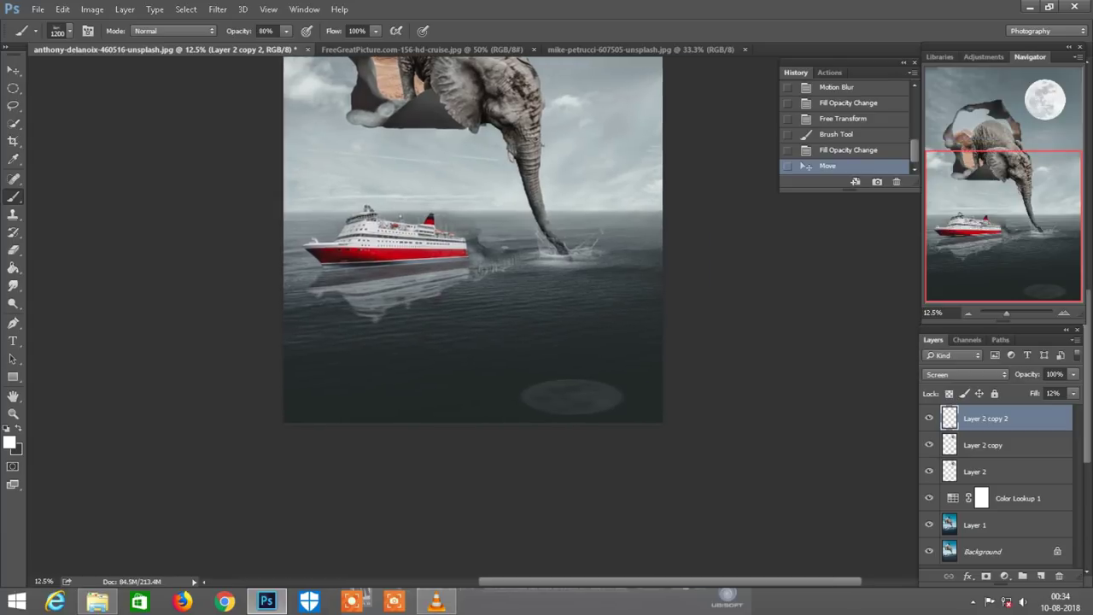
{"action": "left_click", "coordinate": [929, 417]}
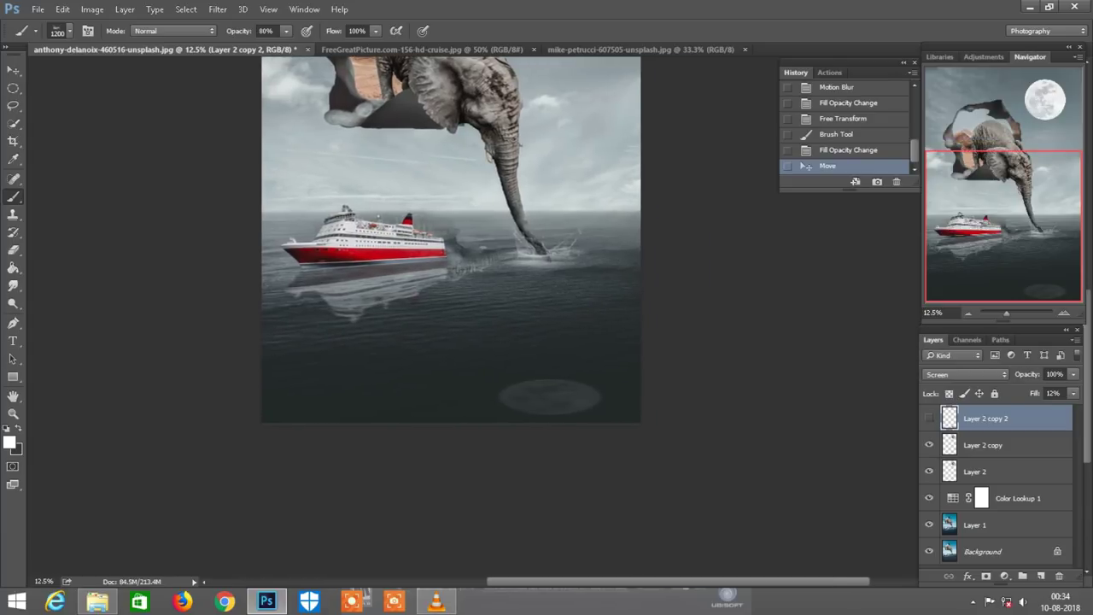
{"action": "scroll", "coordinate": [451, 308], "scroll_direction": "up", "scroll_amount": 5}
{"action": "scroll", "coordinate": [451, 308], "scroll_direction": "up", "scroll_amount": 2}
{"action": "scroll", "coordinate": [451, 307], "scroll_direction": "left", "scroll_amount": 2}
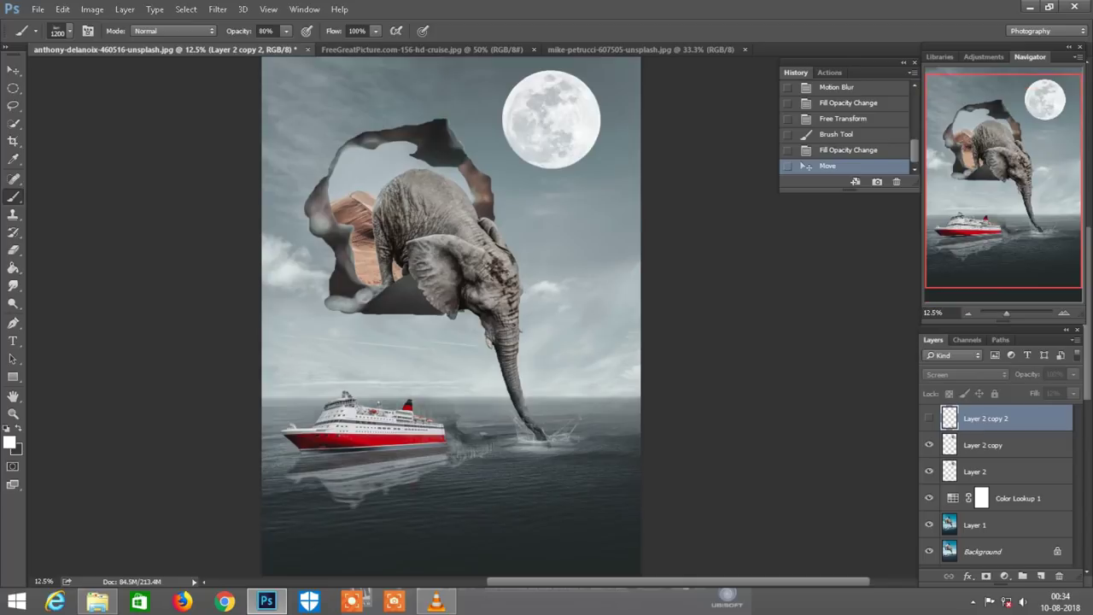
{"action": "right_click", "coordinate": [1008, 418]}
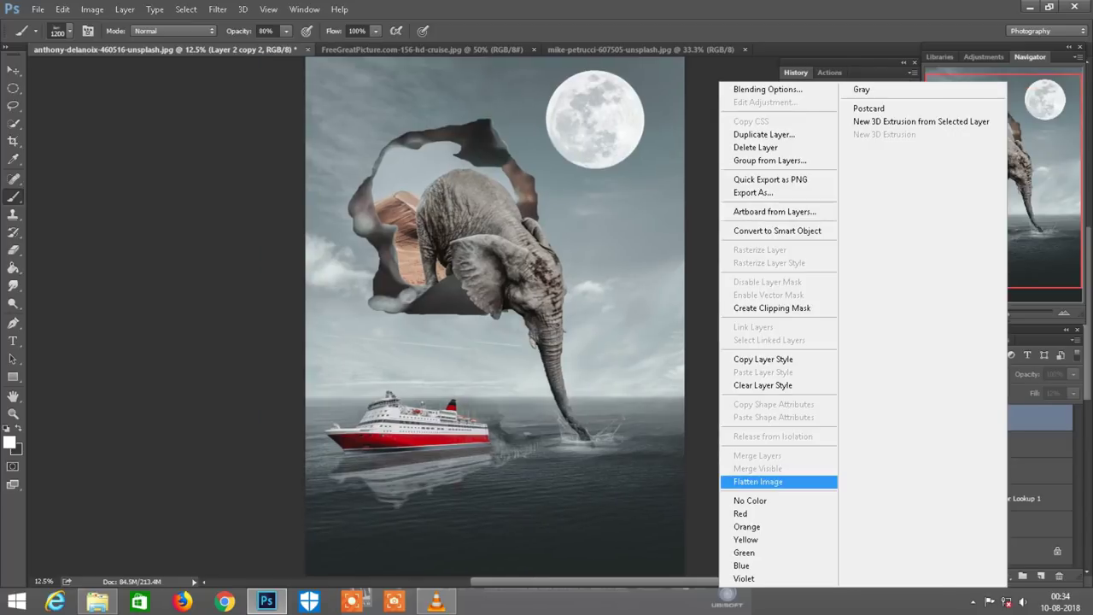
- Flatten the image, discarding the hidden layer, and duplicate the result
{"action": "left_click", "coordinate": [769, 482]}
{"action": "left_click", "coordinate": [490, 232]}
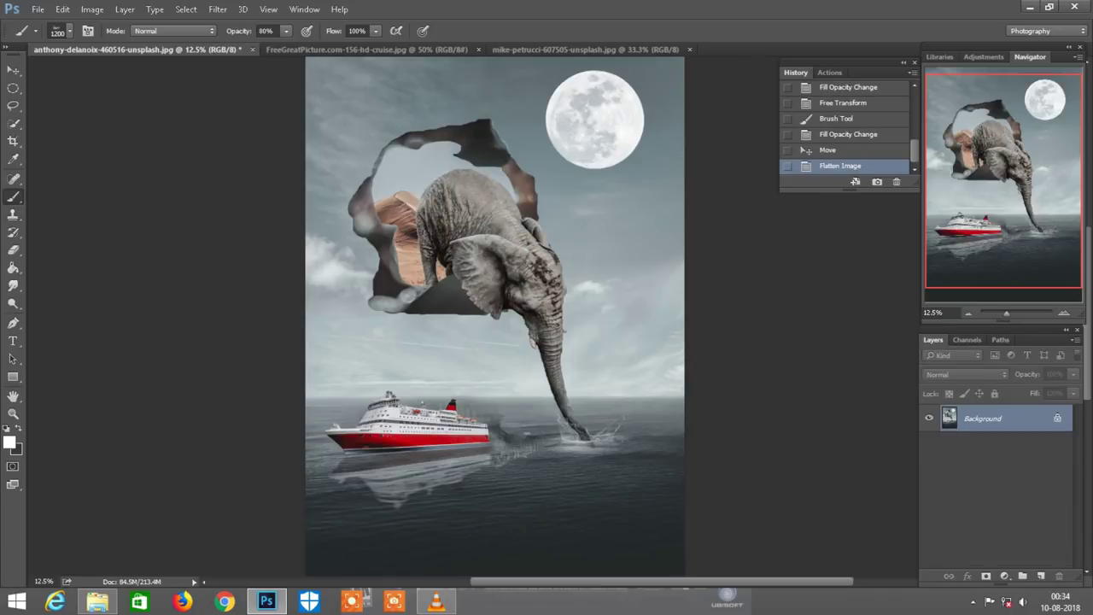
{"action": "key", "text": "ctrl+j"}
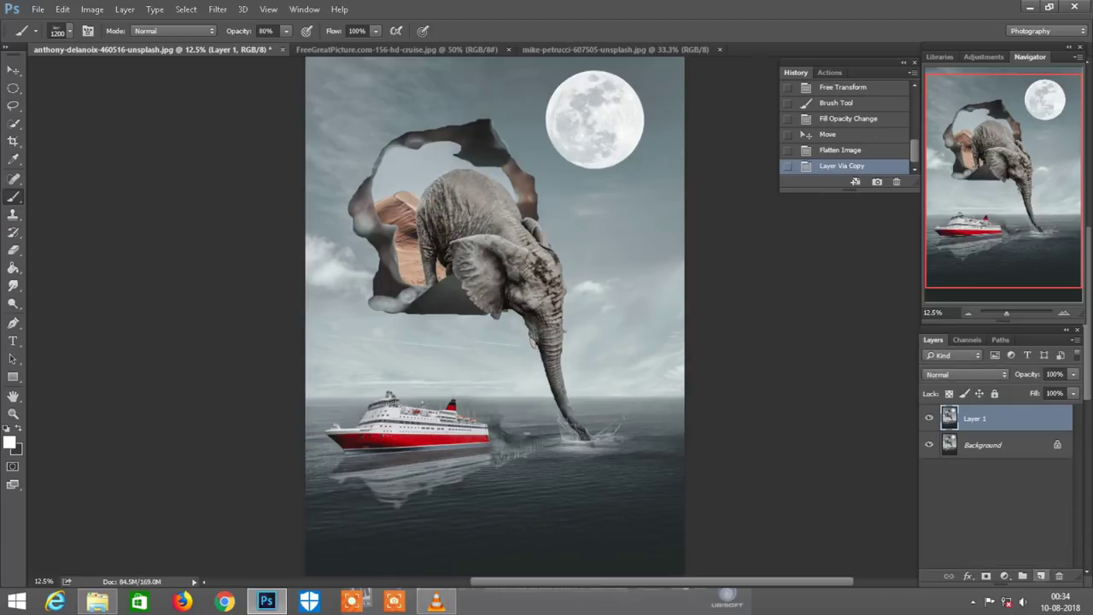
- Add a new layer filled with 50% gray and blended with Overlay
{"action": "left_click", "coordinate": [1041, 576]}
{"action": "left_click", "coordinate": [62, 8]}
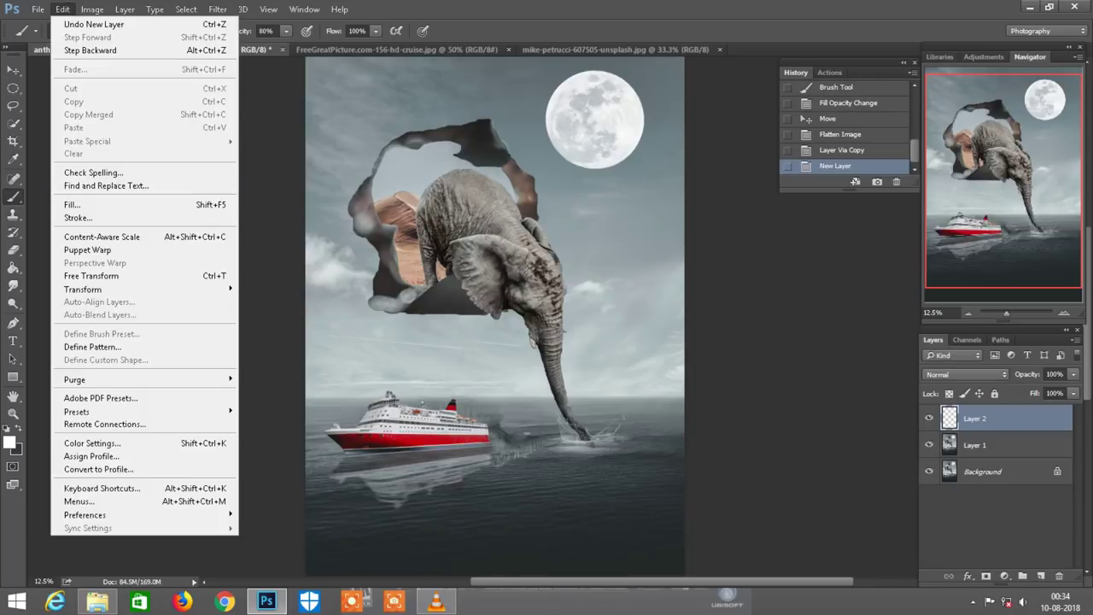
{"action": "left_click", "coordinate": [72, 204]}
{"action": "left_click", "coordinate": [641, 169]}
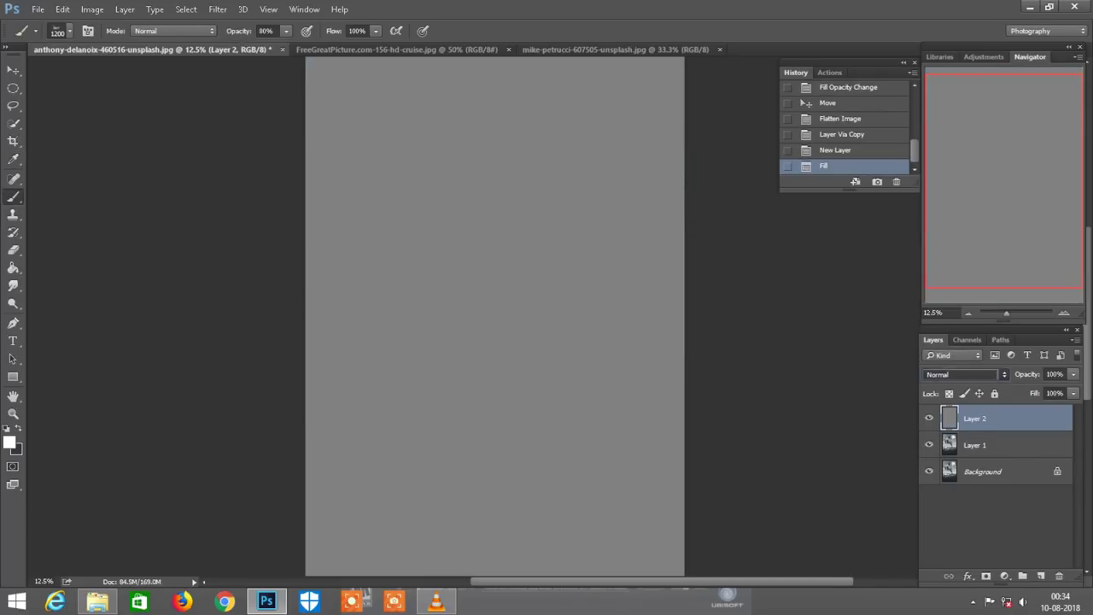
{"action": "left_click", "coordinate": [966, 374]}
{"action": "left_click", "coordinate": [965, 239]}
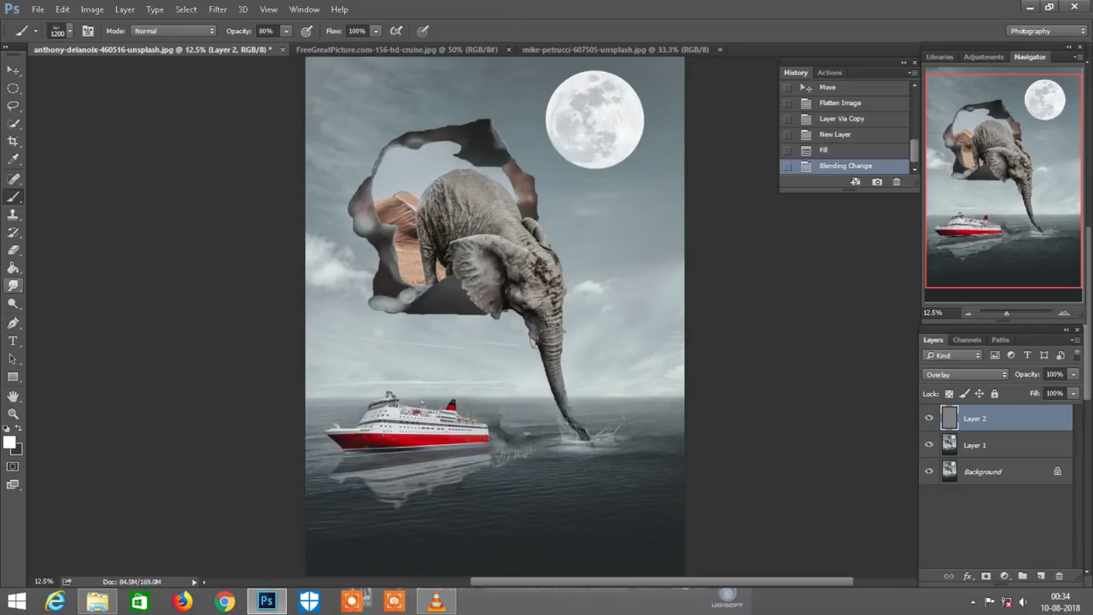
{"action": "left_click", "coordinate": [12, 303]}
- Dodge the elephant's ear and neck with several strokes, shrinking the brush to 200
{"action": "scroll", "coordinate": [674, 312], "scroll_direction": "up", "scroll_amount": 1}
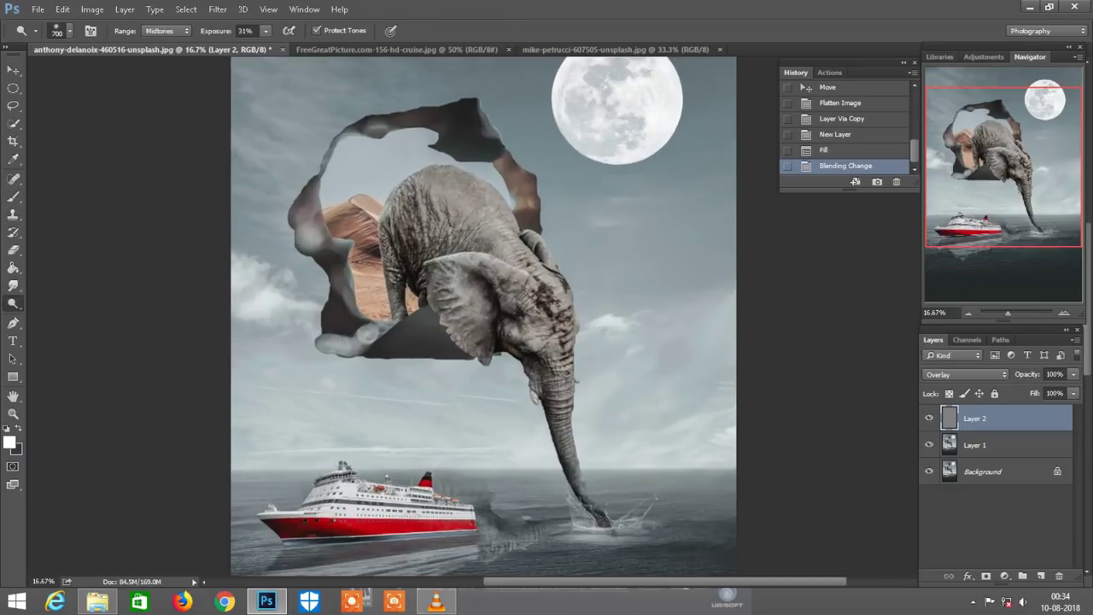
{"action": "key", "text": "bracketleft"}
{"action": "scroll", "coordinate": [485, 317], "scroll_direction": "down", "scroll_amount": 1}
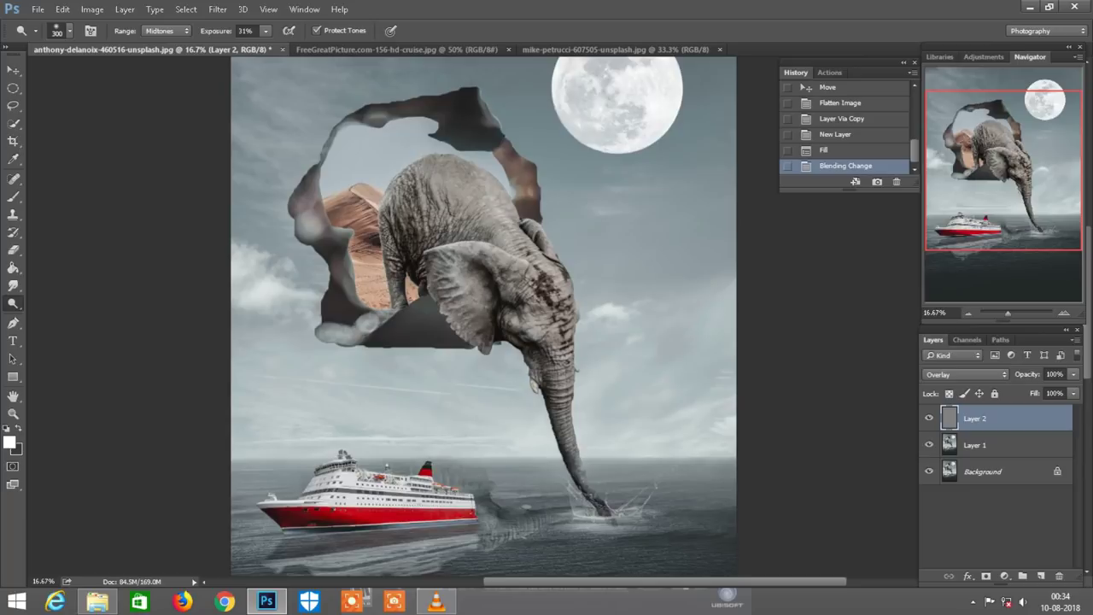
{"action": "left_click_drag", "start_coordinate": [561, 319], "coordinate": [556, 307]}
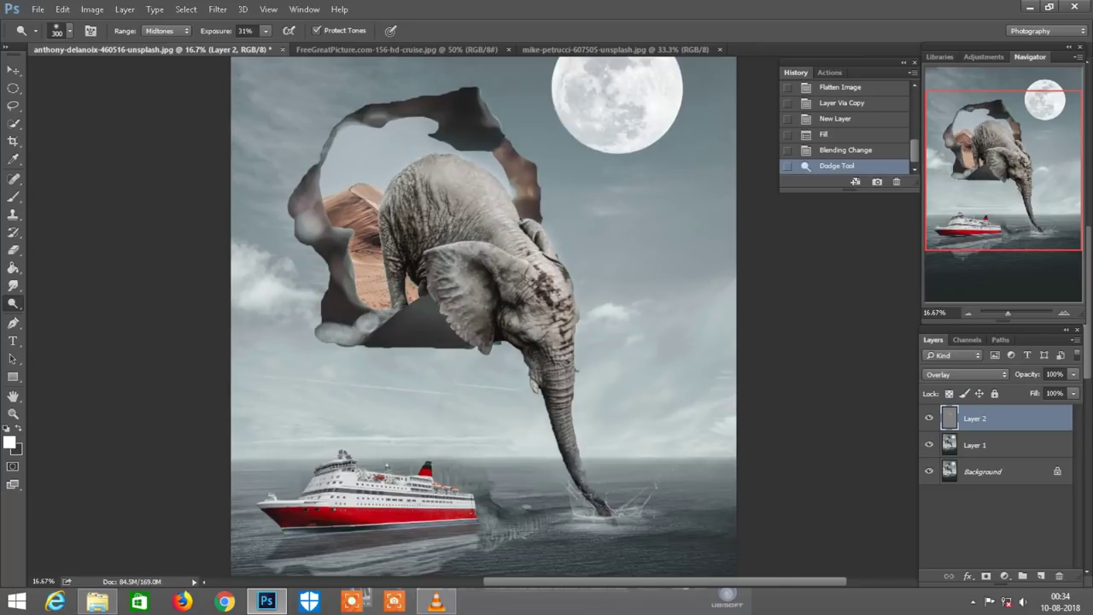
{"action": "left_click_drag", "start_coordinate": [418, 171], "coordinate": [484, 197]}
{"action": "left_click_drag", "start_coordinate": [516, 245], "coordinate": [531, 261]}
{"action": "scroll", "coordinate": [525, 257], "scroll_direction": "down", "scroll_amount": 2}
{"action": "key", "text": "bracketleft"}
{"action": "key", "text": "bracketleft"}
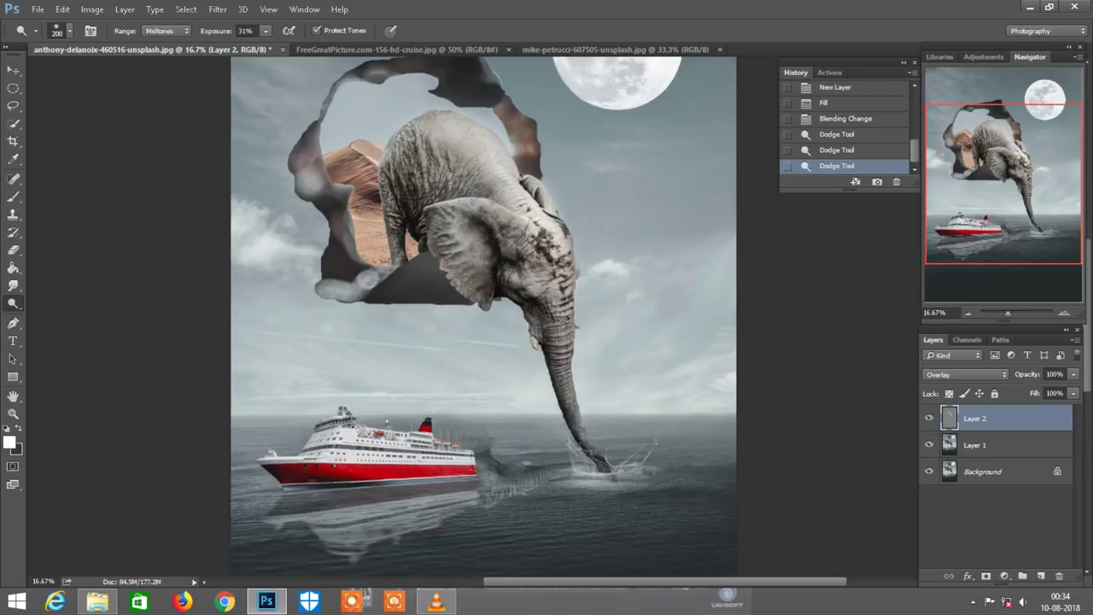
{"action": "left_click_drag", "start_coordinate": [512, 224], "coordinate": [463, 248]}
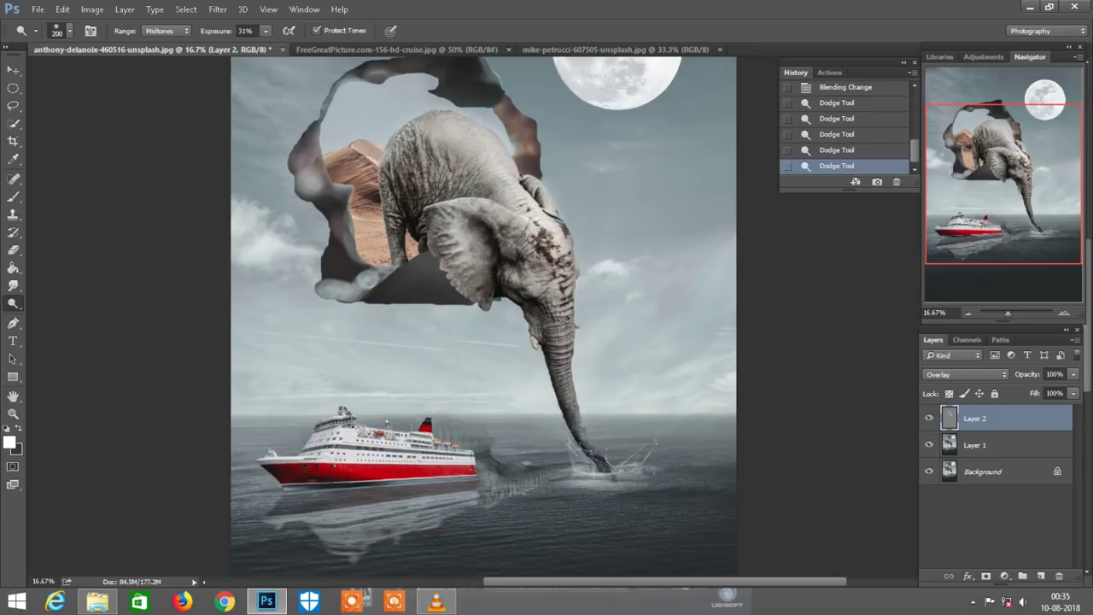
{"action": "left_click_drag", "start_coordinate": [516, 275], "coordinate": [560, 325]}
- Brighten the elephant's back and neck below the moon in one broad dodge pass with a large brush
{"action": "scroll", "coordinate": [560, 324], "scroll_direction": "up", "scroll_amount": 1}
{"action": "key", "text": "bracketright"}
{"action": "scroll", "coordinate": [484, 316], "scroll_direction": "up", "scroll_amount": 3}
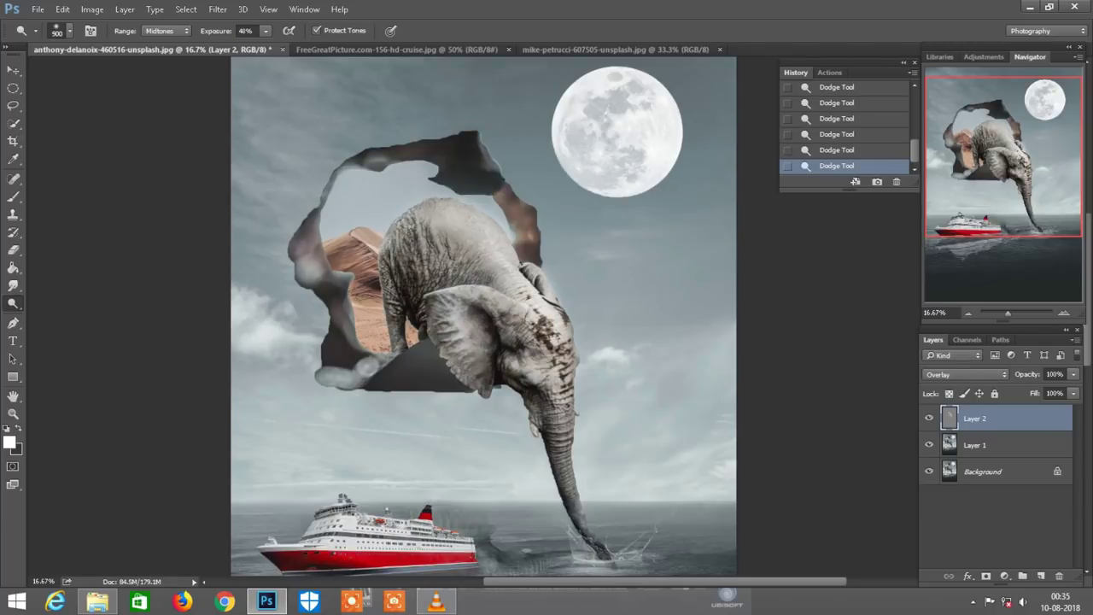
{"action": "key", "text": "bracketright"}
{"action": "key", "text": "bracketright"}
{"action": "key", "text": "bracketright"}
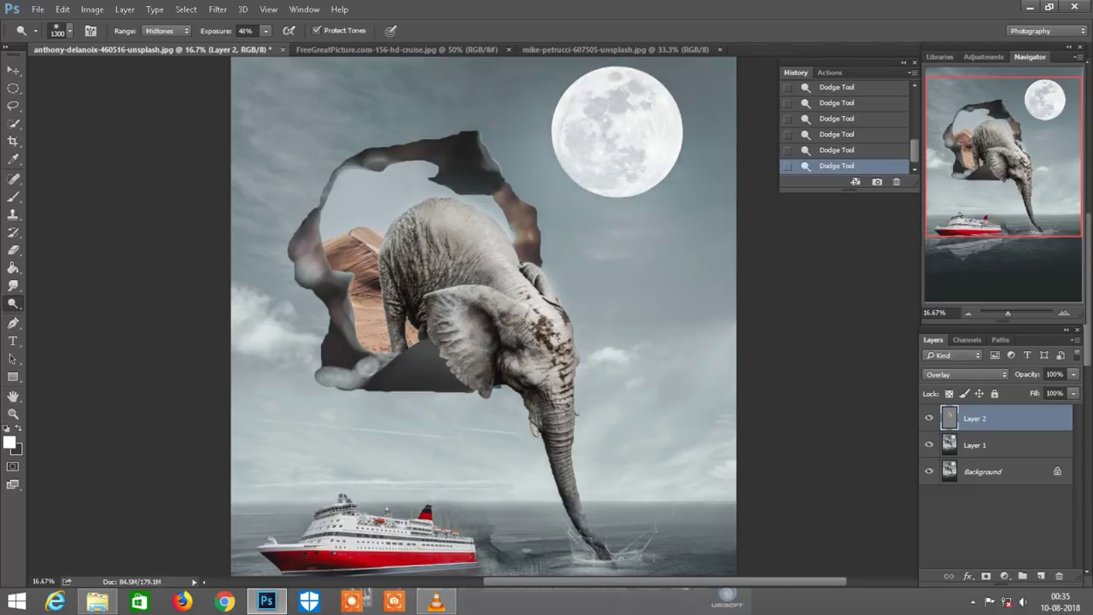
{"action": "left_click_drag", "start_coordinate": [570, 213], "coordinate": [582, 296]}
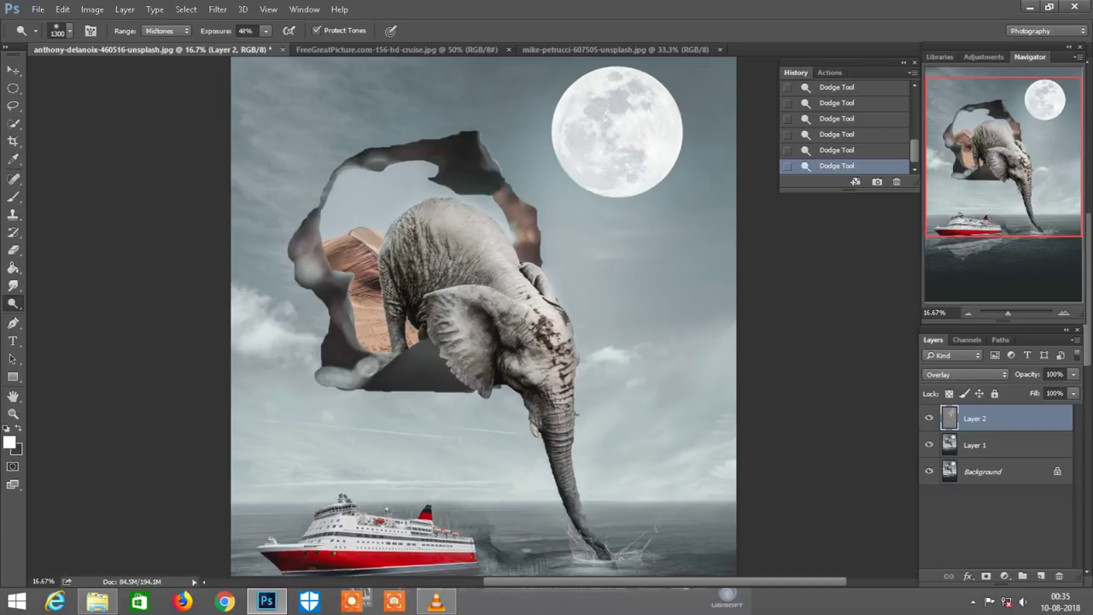
{"action": "scroll", "coordinate": [484, 316], "scroll_direction": "down", "scroll_amount": 2}
{"action": "scroll", "coordinate": [485, 316], "scroll_direction": "down", "scroll_amount": 3}
{"action": "scroll", "coordinate": [485, 316], "scroll_direction": "down", "scroll_amount": 2}
{"action": "key", "text": "bracketleft"}
{"action": "key", "text": "bracketleft"}
{"action": "key", "text": "bracketleft"}
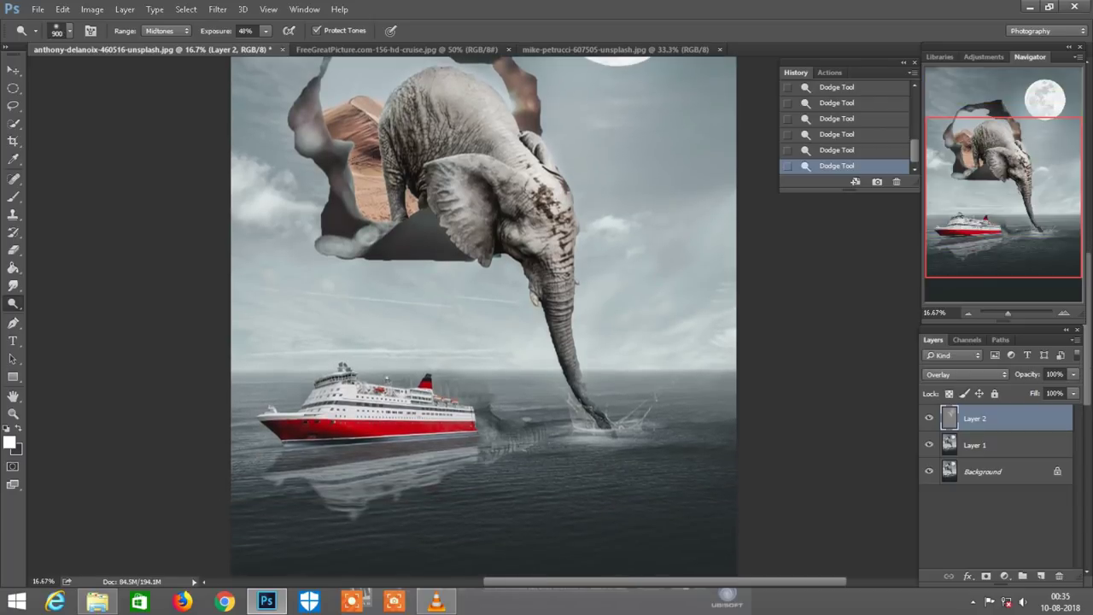
{"action": "key", "text": "bracketleft"}
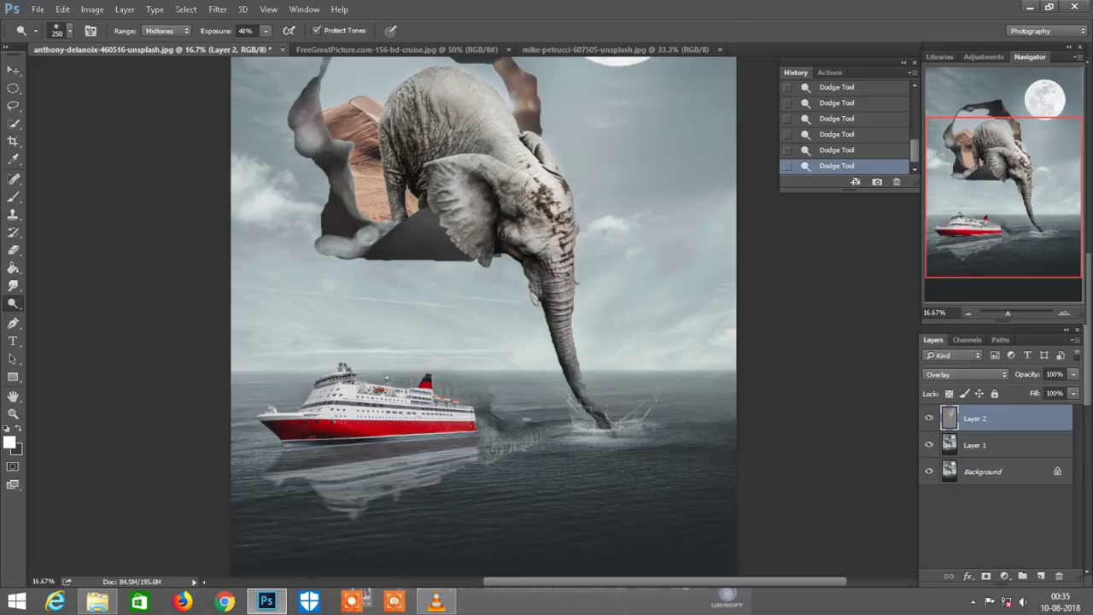
{"action": "key", "text": "ctrl+minus"}
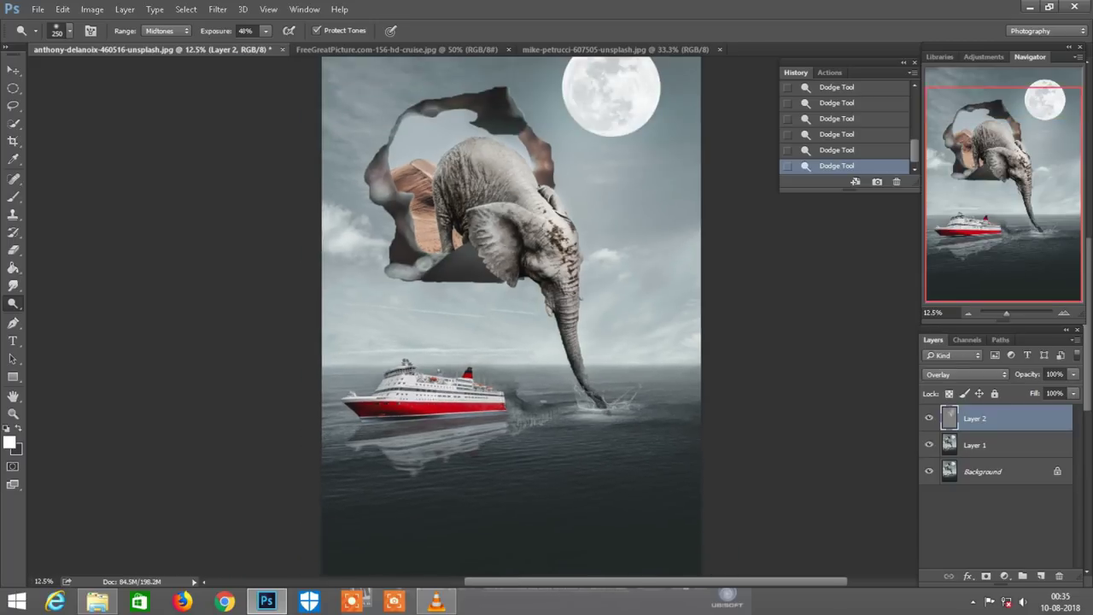
- Burn the elephant's ear, trunk and back at 31% exposure
{"action": "right_click", "coordinate": [13, 303]}
{"action": "left_click", "coordinate": [64, 316]}
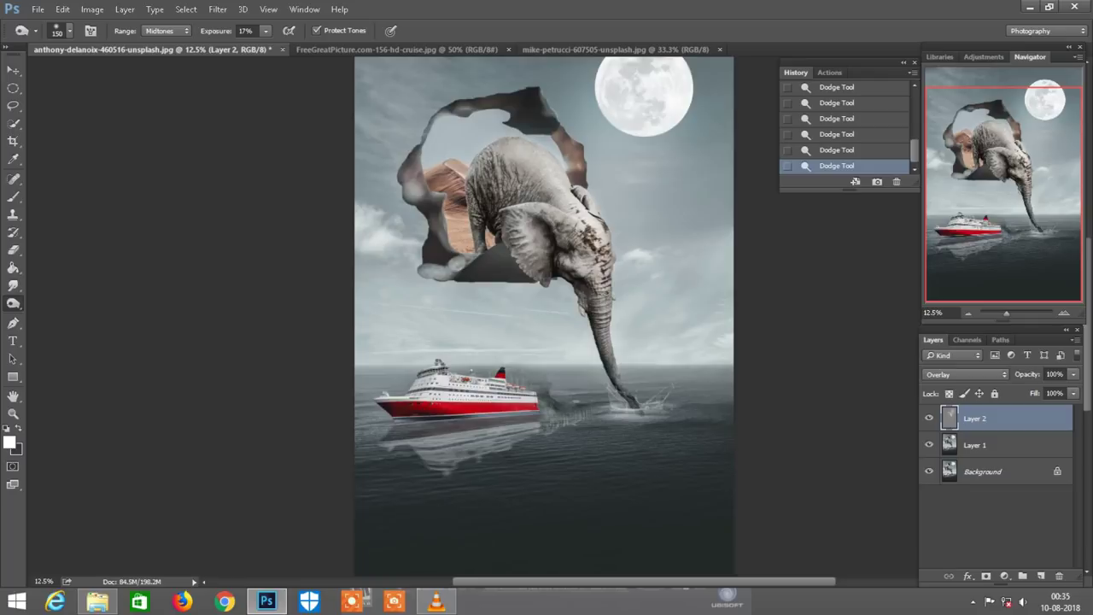
{"action": "key", "text": "ctrl+plus"}
{"action": "key", "text": "ctrl+plus"}
{"action": "key", "text": "3"}
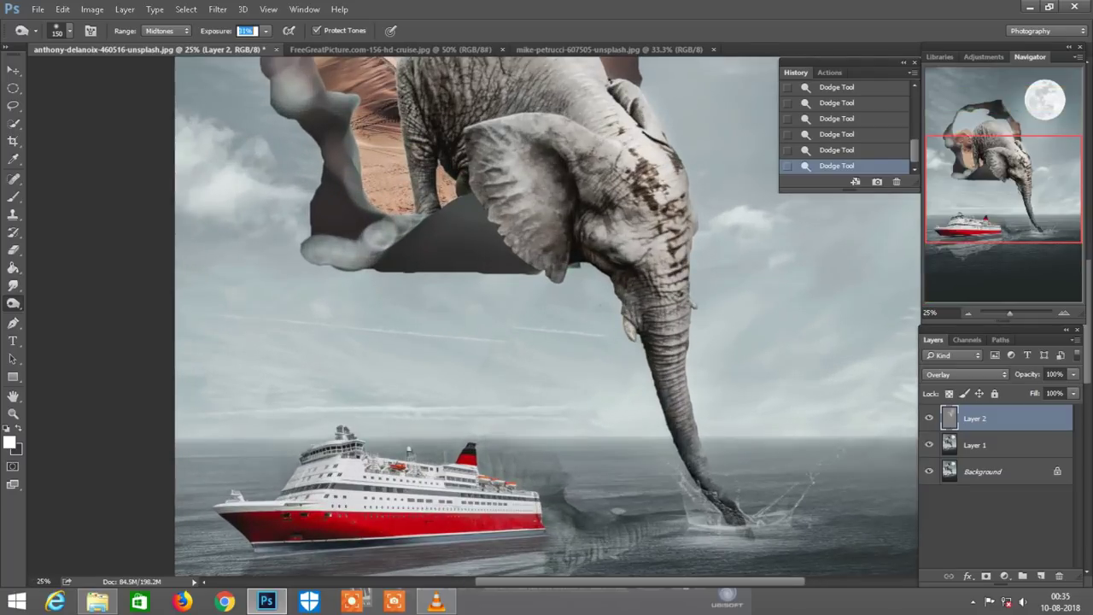
{"action": "key", "text": "1"}
{"action": "scroll", "coordinate": [547, 316], "scroll_direction": "up", "scroll_amount": 1}
{"action": "left_click_drag", "start_coordinate": [615, 257], "coordinate": [547, 222]}
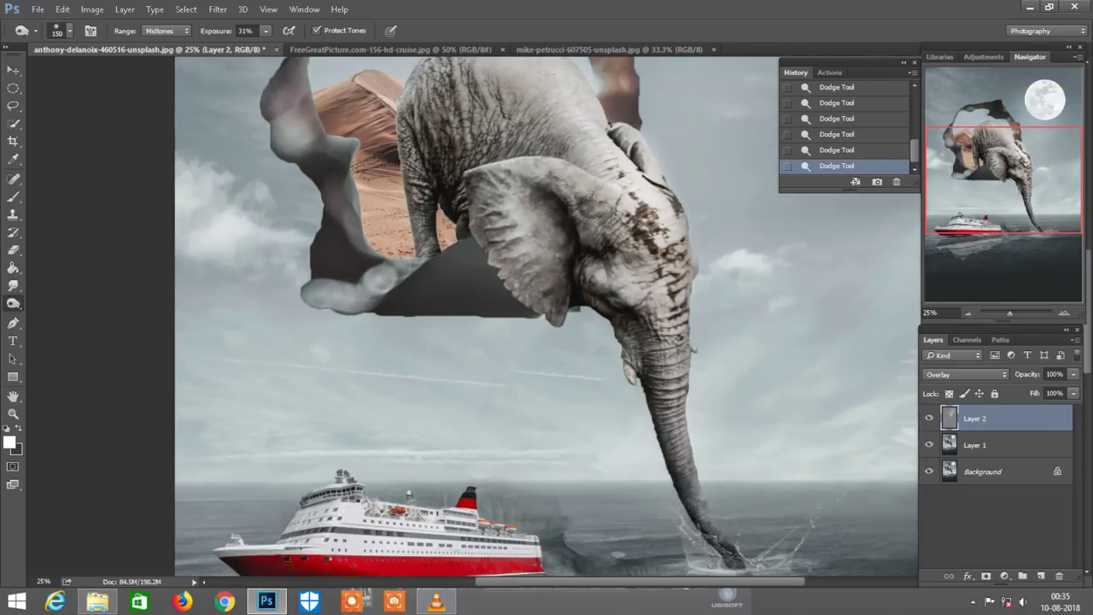
{"action": "left_click_drag", "start_coordinate": [637, 325], "coordinate": [650, 346]}
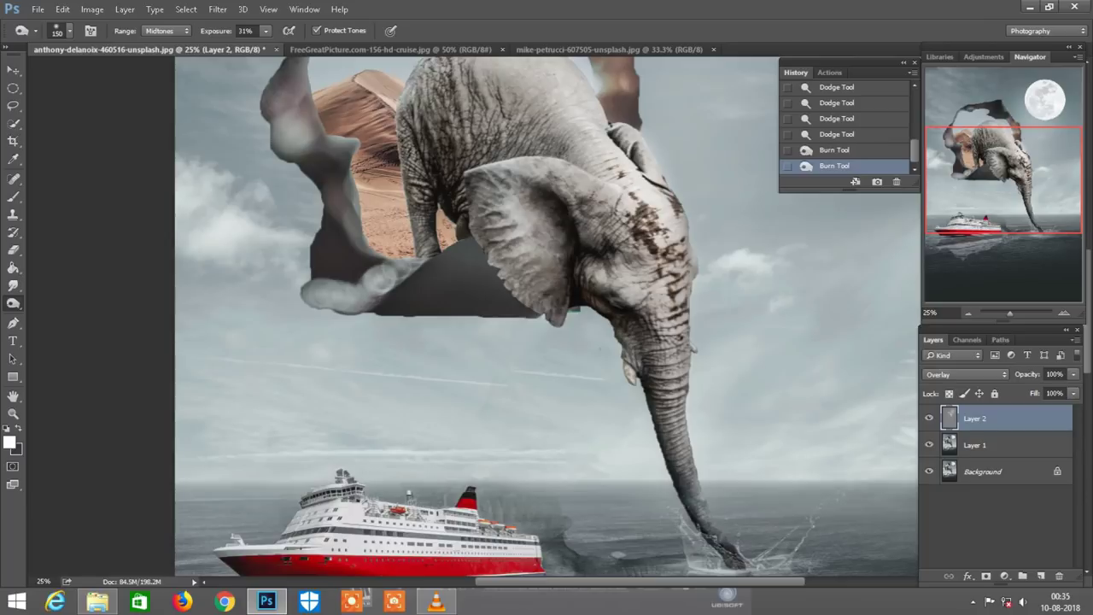
{"action": "scroll", "coordinate": [649, 267], "scroll_direction": "up", "scroll_amount": 1}
{"action": "left_click_drag", "start_coordinate": [640, 256], "coordinate": [652, 267]}
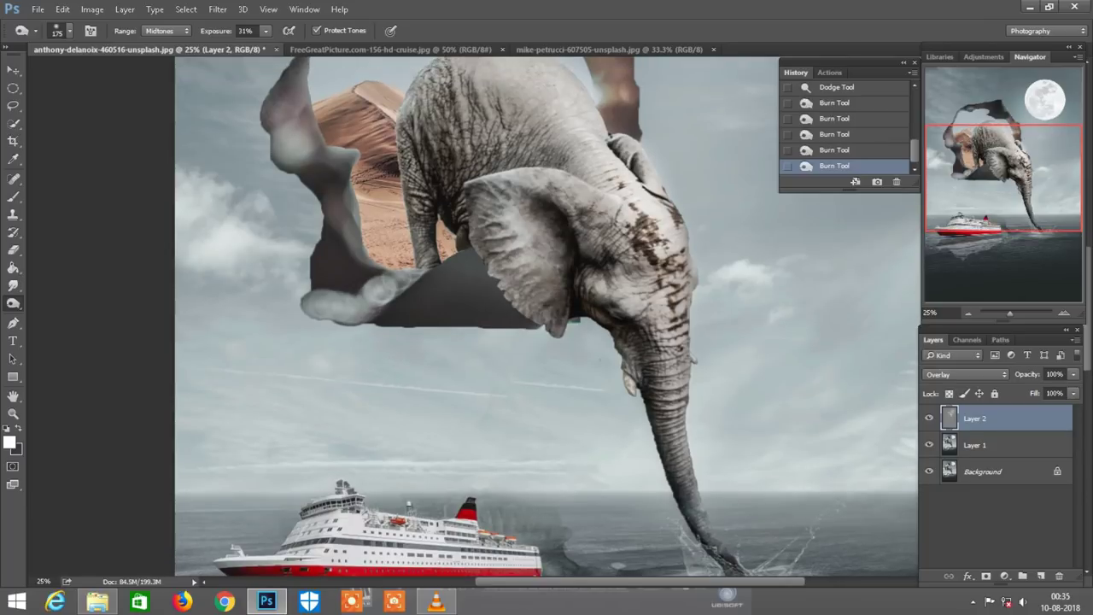
{"action": "left_click_drag", "start_coordinate": [521, 156], "coordinate": [474, 175]}
{"action": "key", "text": "bracketright"}
{"action": "key", "text": "bracketright"}
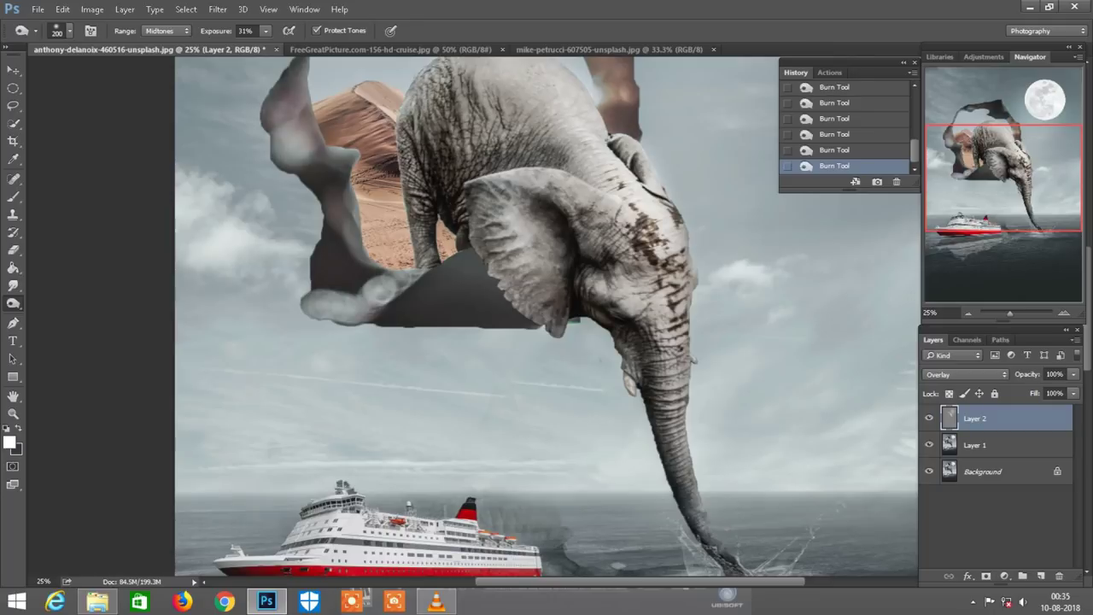
- Darken the cruise ship's hull along the waterline and its upper decks with a 175 burn brush
{"action": "key", "text": "ctrl+minus"}
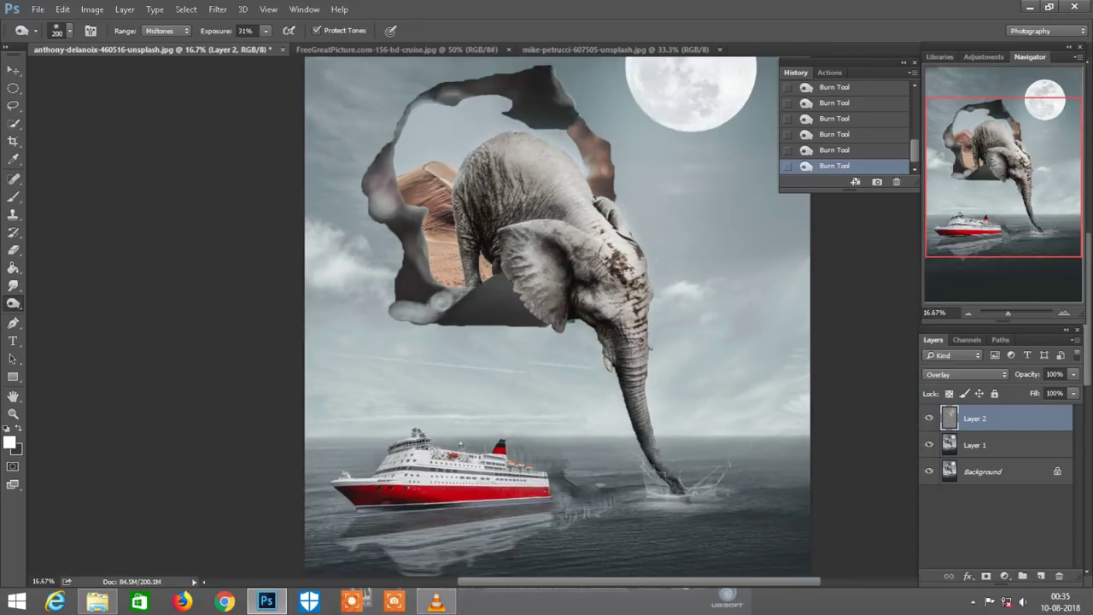
{"action": "scroll", "coordinate": [557, 317], "scroll_direction": "down", "scroll_amount": 2}
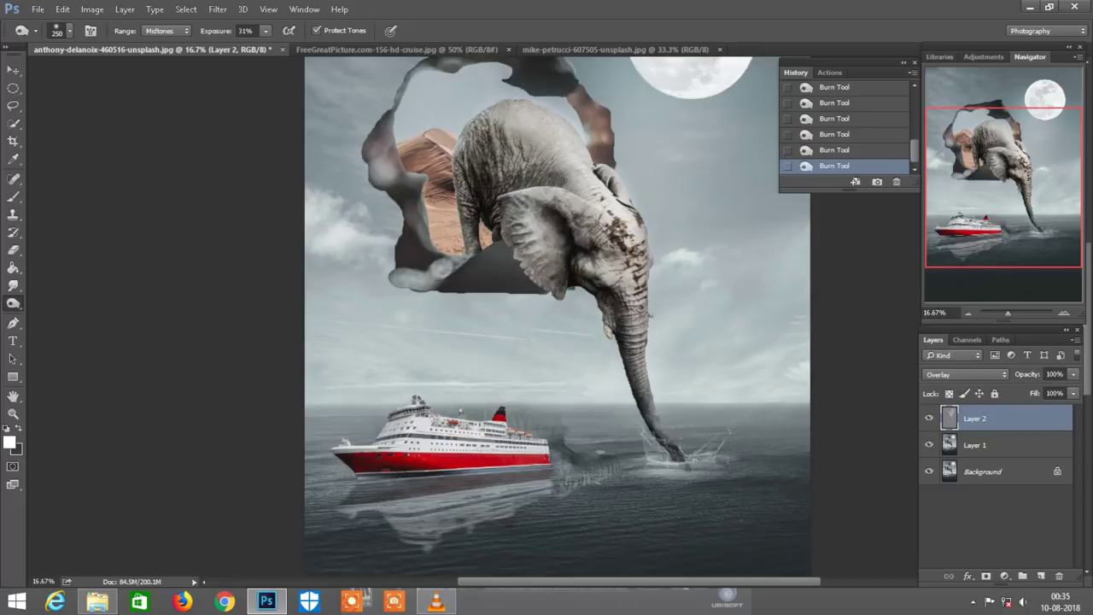
{"action": "scroll", "coordinate": [557, 316], "scroll_direction": "down", "scroll_amount": 1}
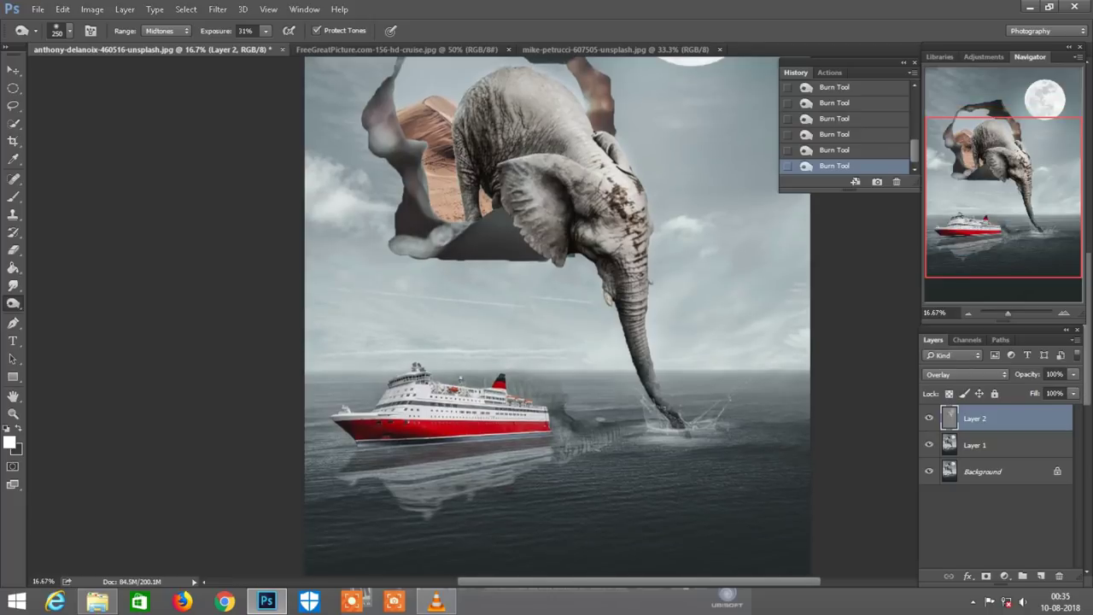
{"action": "key", "text": "ctrl+minus"}
{"action": "scroll", "coordinate": [558, 316], "scroll_direction": "down", "scroll_amount": 4}
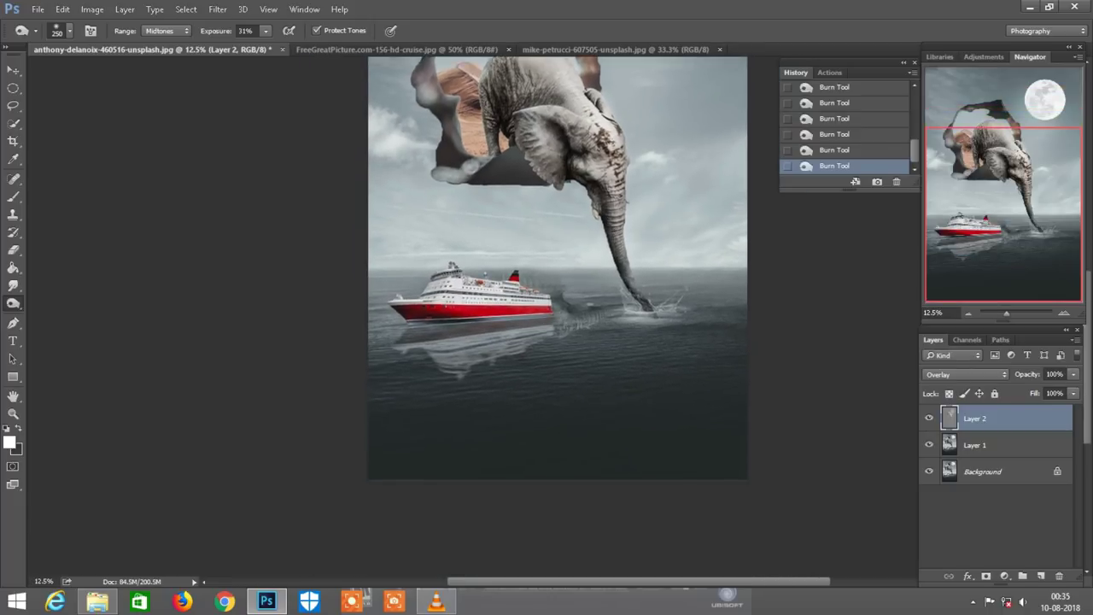
{"action": "key", "text": "ctrl+plus"}
{"action": "key", "text": "ctrl+plus"}
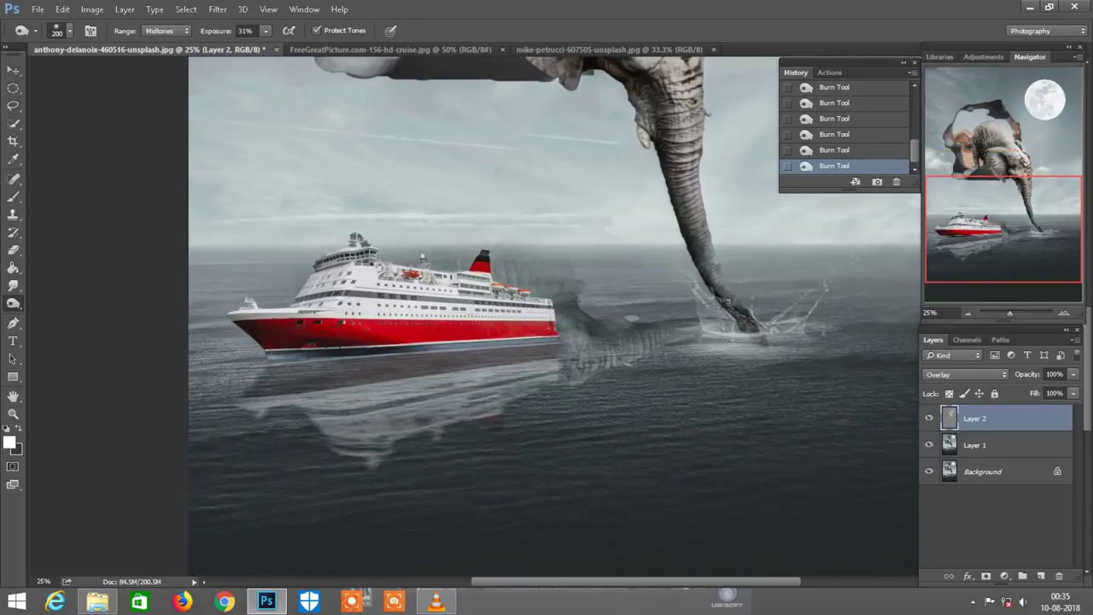
{"action": "key", "text": "ctrl+plus"}
{"action": "key", "text": "bracketleft"}
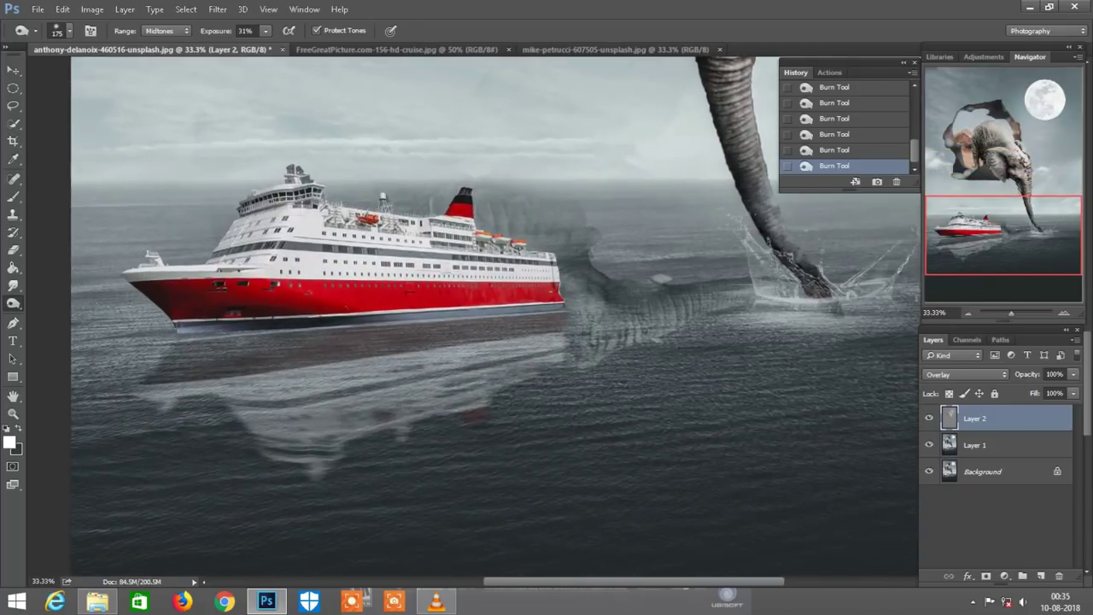
{"action": "left_click_drag", "start_coordinate": [246, 317], "coordinate": [547, 308]}
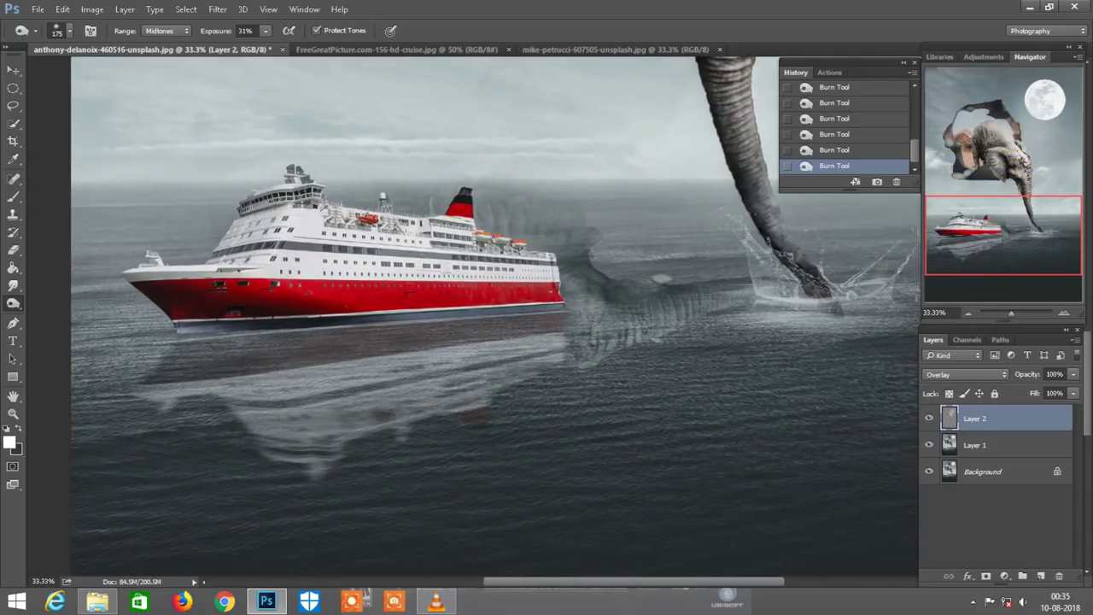
{"action": "left_click_drag", "start_coordinate": [345, 252], "coordinate": [465, 258]}
{"action": "mouse_move", "coordinate": [249, 247]}
{"action": "left_mouse_down"}
{"action": "mouse_move", "coordinate": [478, 246]}
{"action": "mouse_move", "coordinate": [405, 259]}
{"action": "mouse_move", "coordinate": [345, 252]}
{"action": "left_mouse_up"}
{"action": "key", "text": "ctrl+minus"}
{"action": "key", "text": "ctrl+minus"}
{"action": "key", "text": "ctrl+minus"}
{"action": "key", "text": "ctrl+minus"}
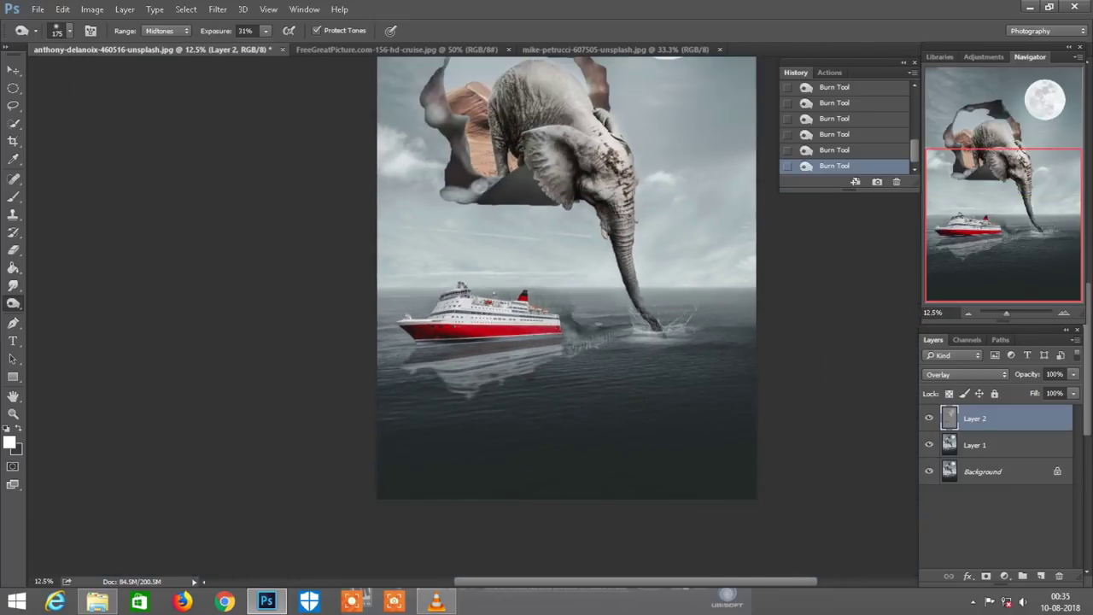
{"action": "key", "text": "ctrl+plus"}
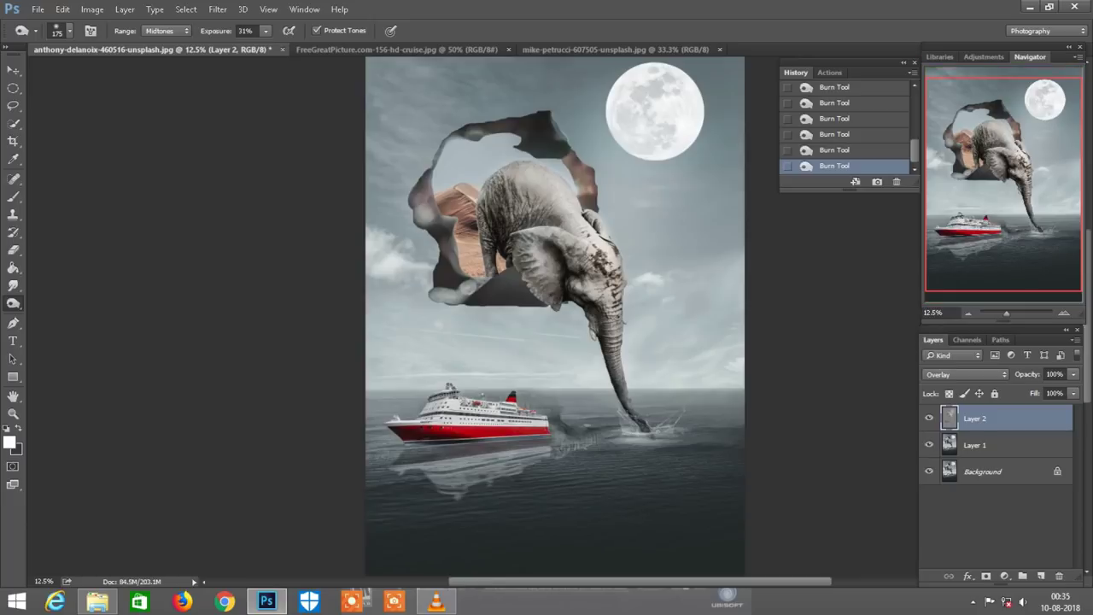
{"action": "key", "text": "ctrl+plus"}
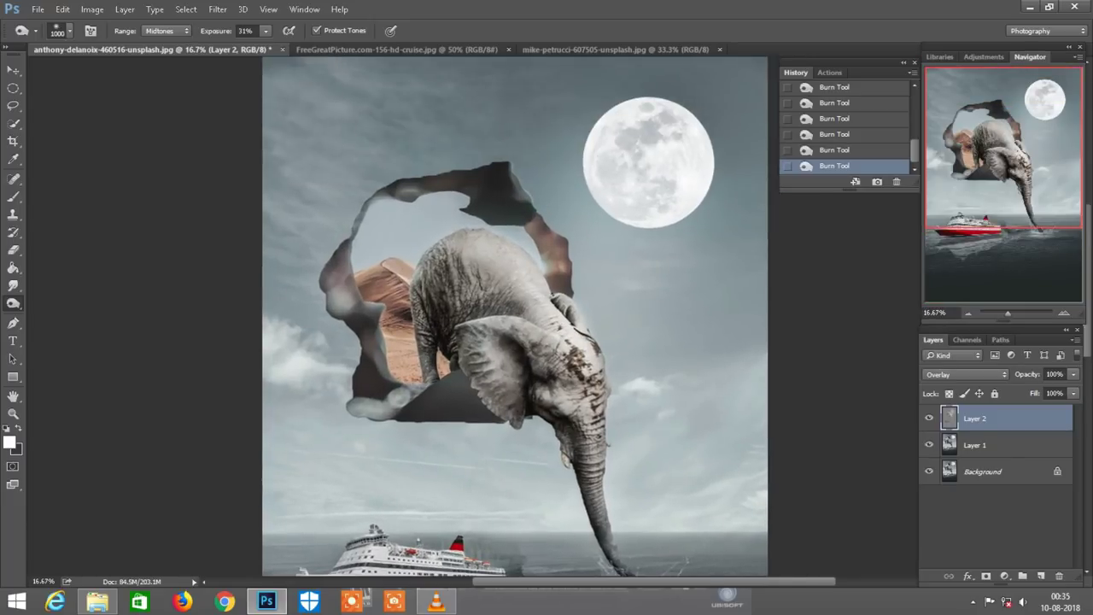
{"action": "scroll", "coordinate": [513, 316], "scroll_direction": "down", "scroll_amount": 3}
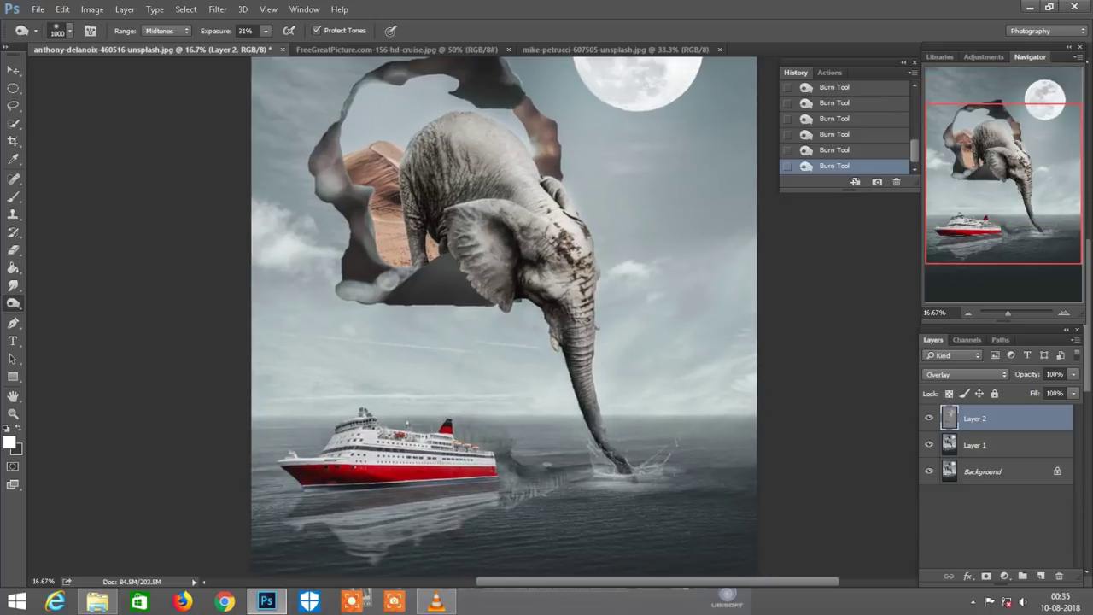
- Merge all visible layers into one
{"action": "right_click", "coordinate": [982, 419]}
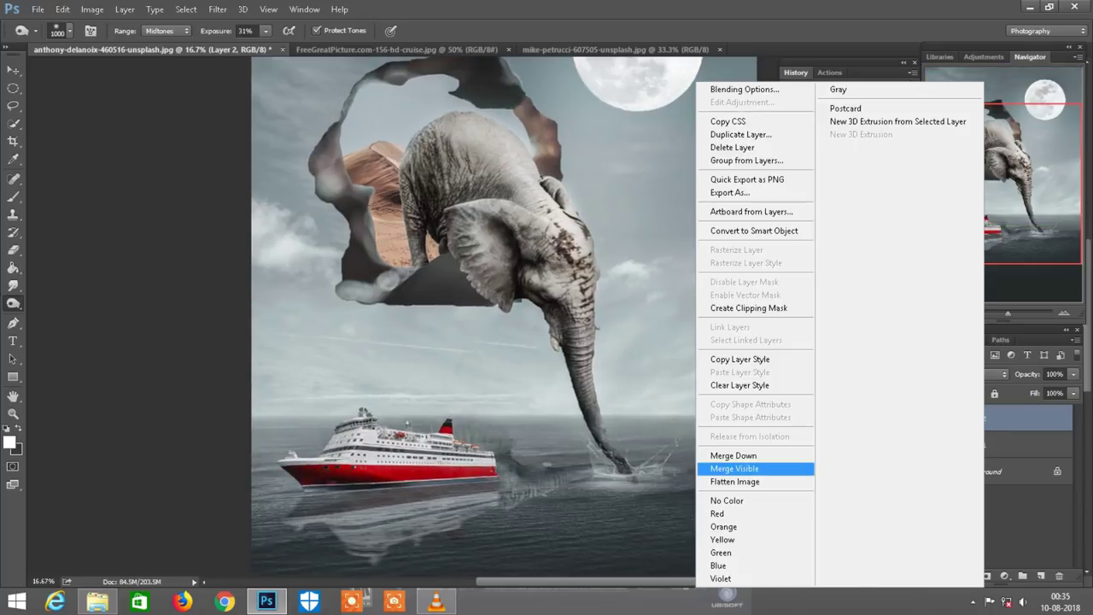
{"action": "left_click", "coordinate": [735, 469]}
{"action": "key", "text": "ctrl+minus"}
{"action": "key", "text": "ctrl+minus"}
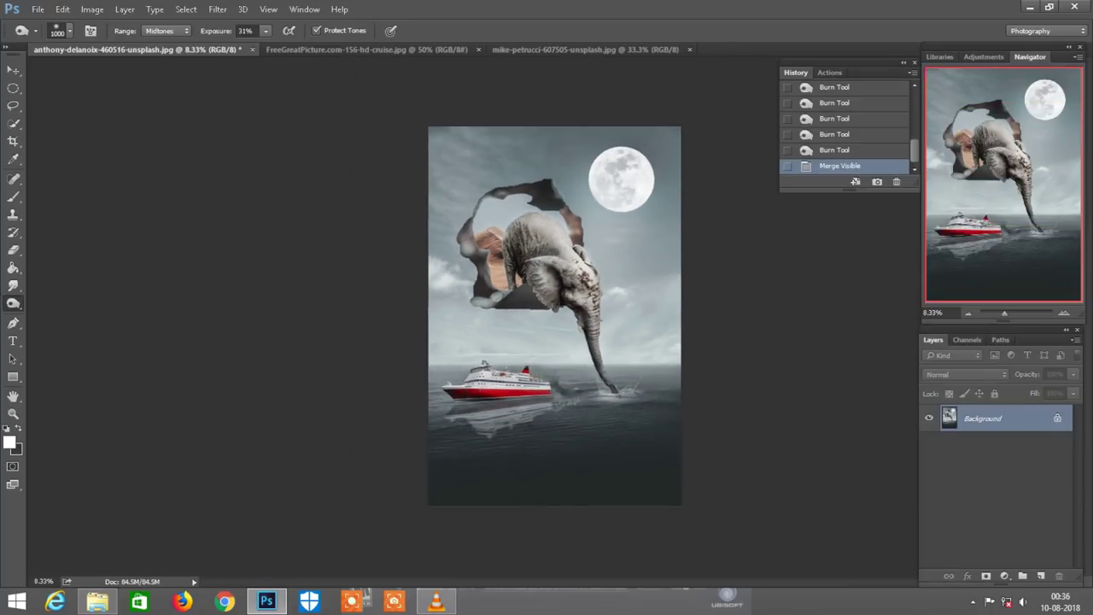
- Add a Color Balance adjustment with a -2 value and merge it visibly into the Background
{"action": "left_click", "coordinate": [1004, 575]}
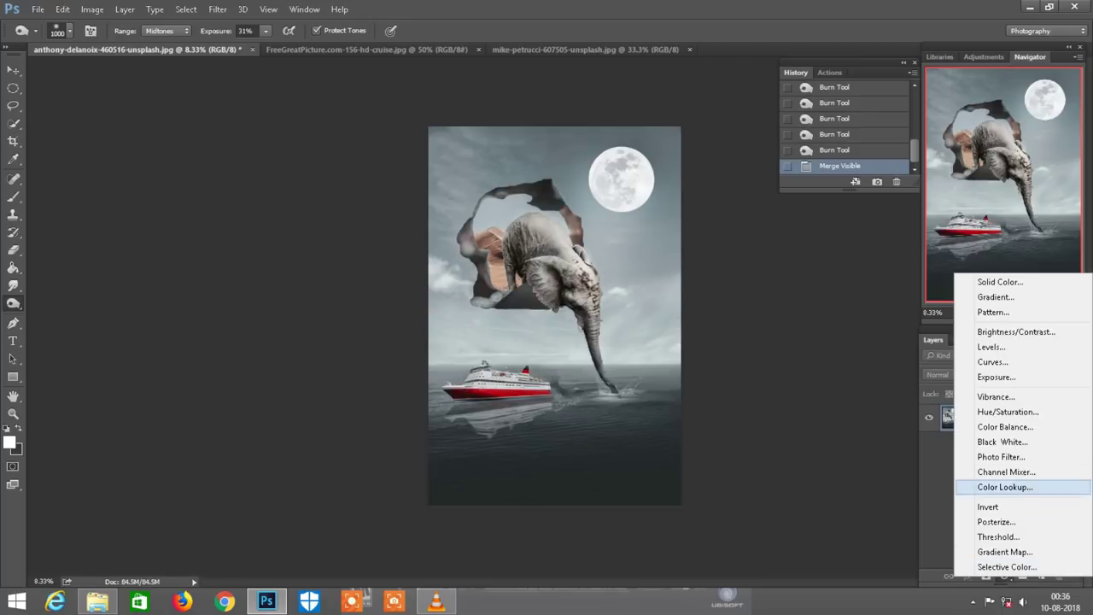
{"action": "left_click", "coordinate": [1005, 426]}
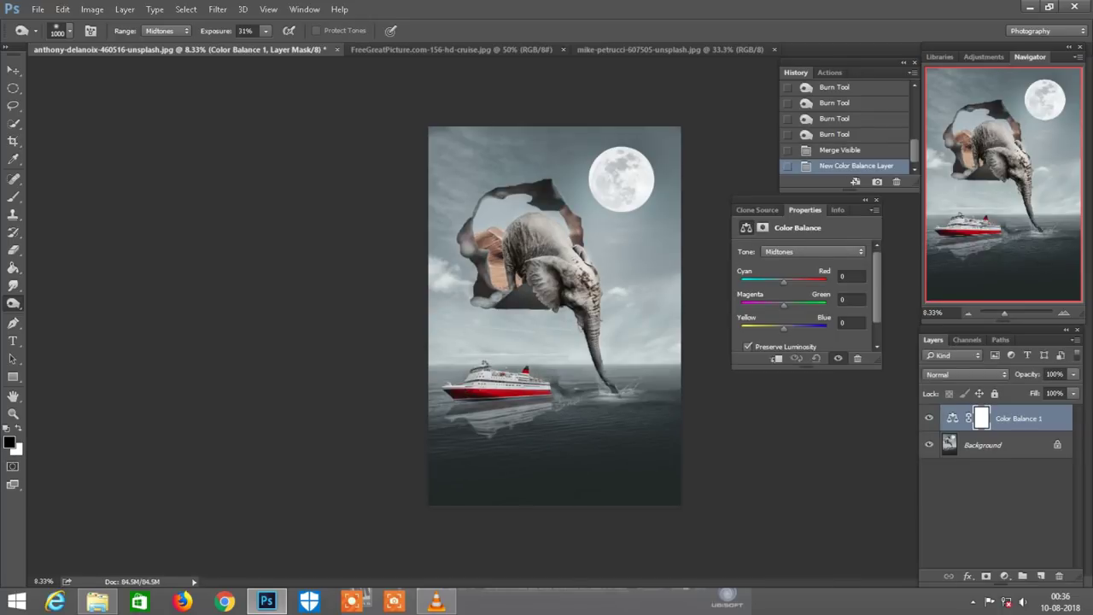
{"action": "type", "text": "-2"}
{"action": "key", "text": "Return"}
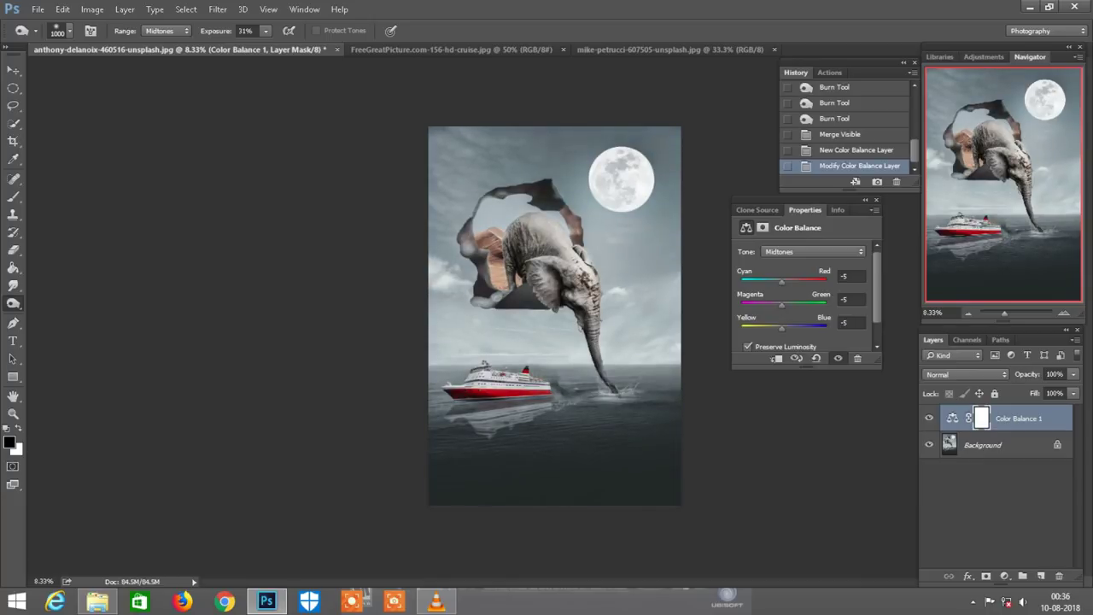
{"action": "left_click", "coordinate": [875, 199]}
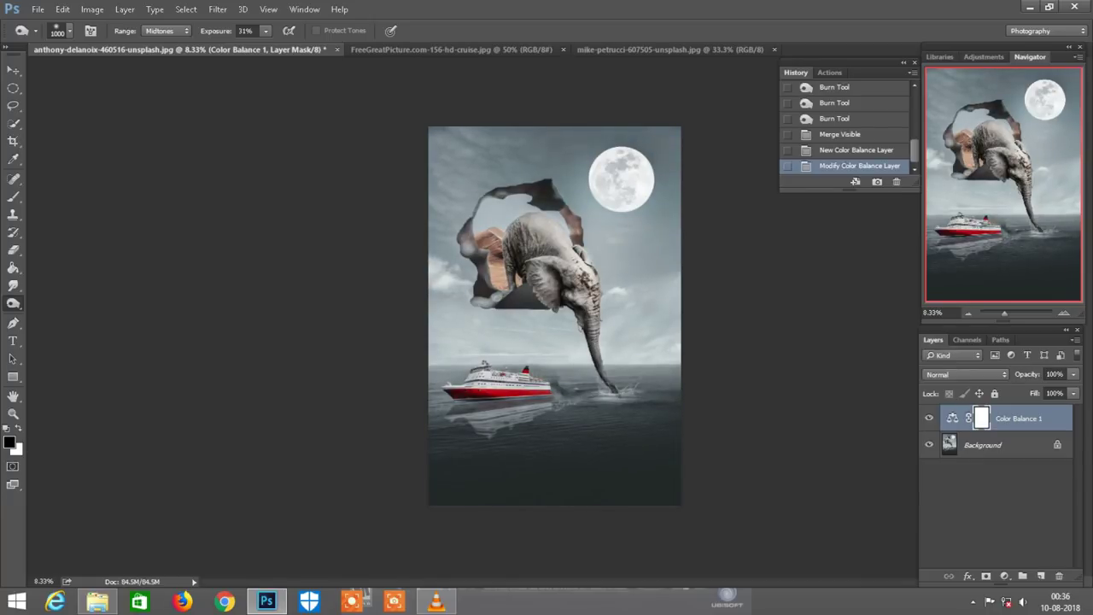
{"action": "right_click", "coordinate": [1016, 418]}
{"action": "left_click", "coordinate": [786, 469]}
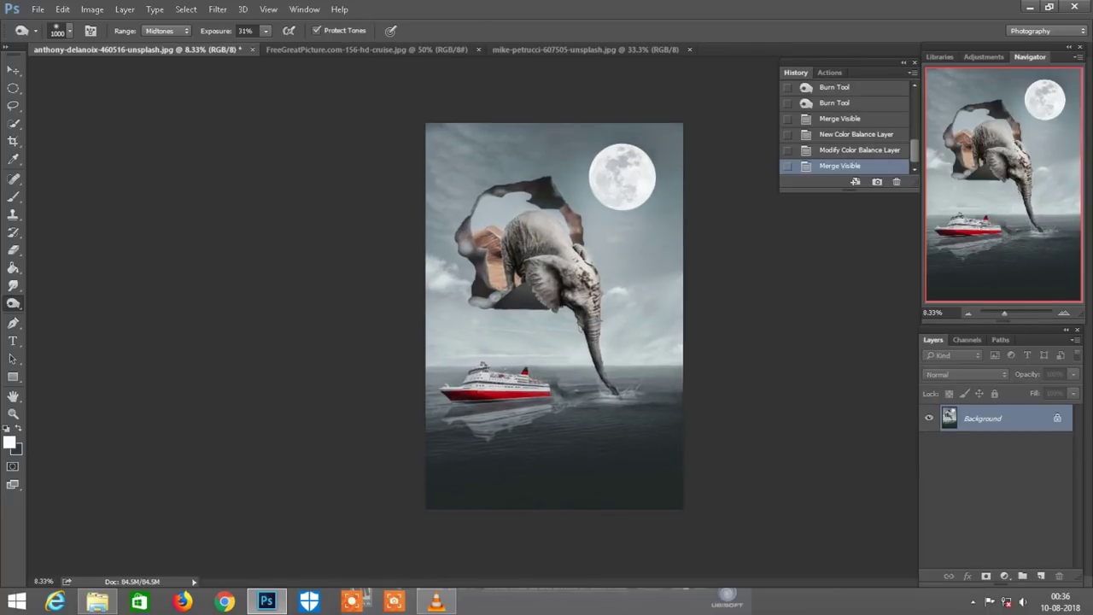
- Add an Exposure adjustment layer with Offset +0.0056
{"action": "key", "text": "ctrl+plus"}
{"action": "scroll", "coordinate": [555, 316], "scroll_direction": "down", "scroll_amount": 2}
{"action": "left_click", "coordinate": [1004, 577]}
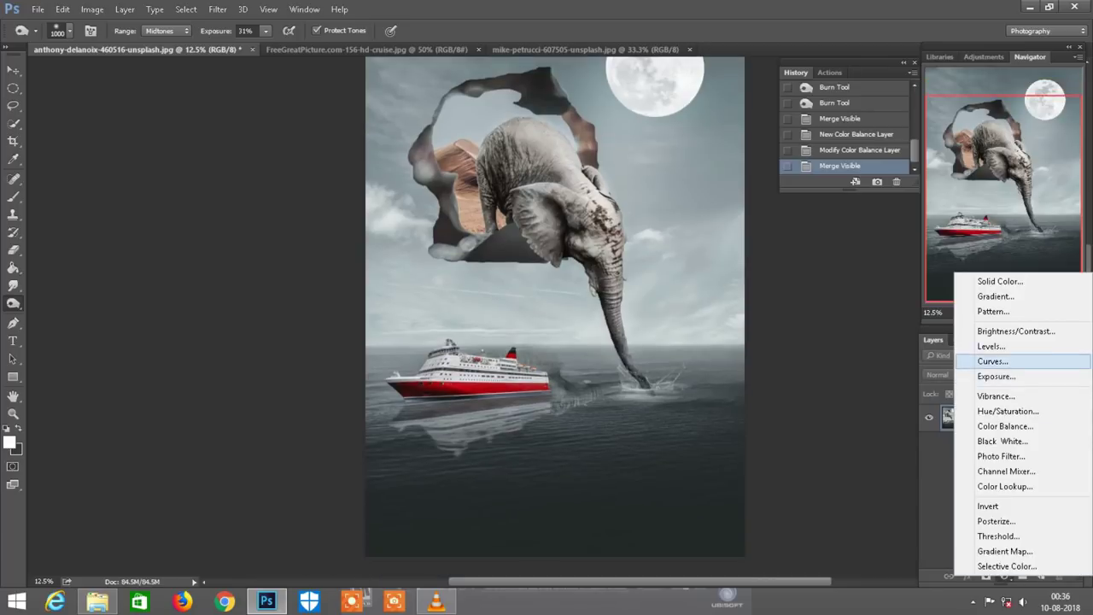
{"action": "left_click", "coordinate": [996, 376]}
{"action": "key", "text": "ctrl+minus"}
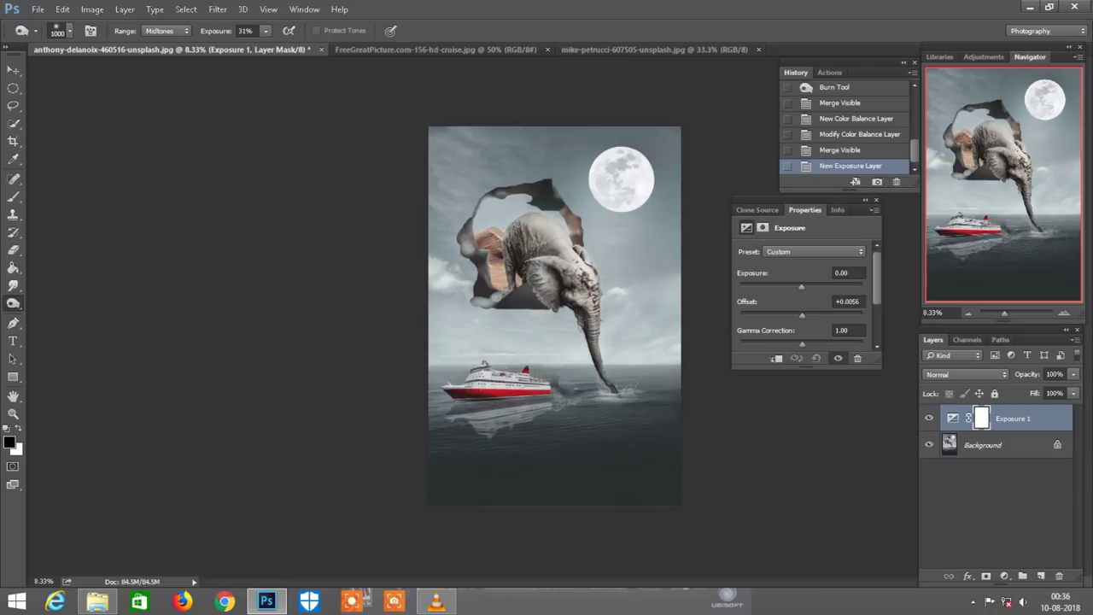
{"action": "left_click", "coordinate": [875, 200]}
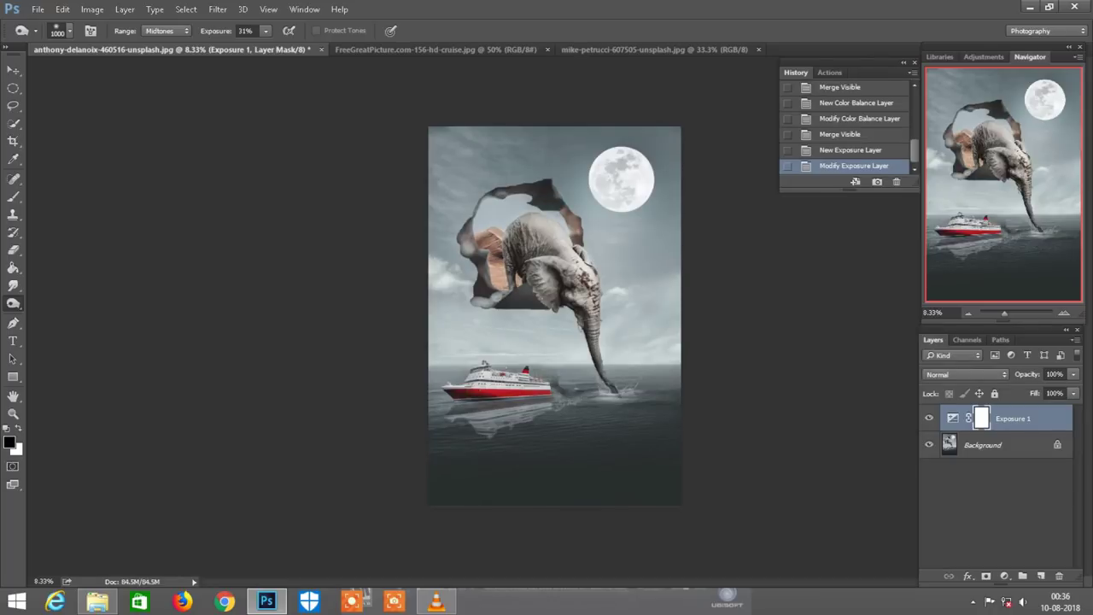
- Merge the Exposure layer down into the Background with Ctrl+E
{"action": "key", "text": "ctrl+plus"}
{"action": "key", "text": "ctrl+plus"}
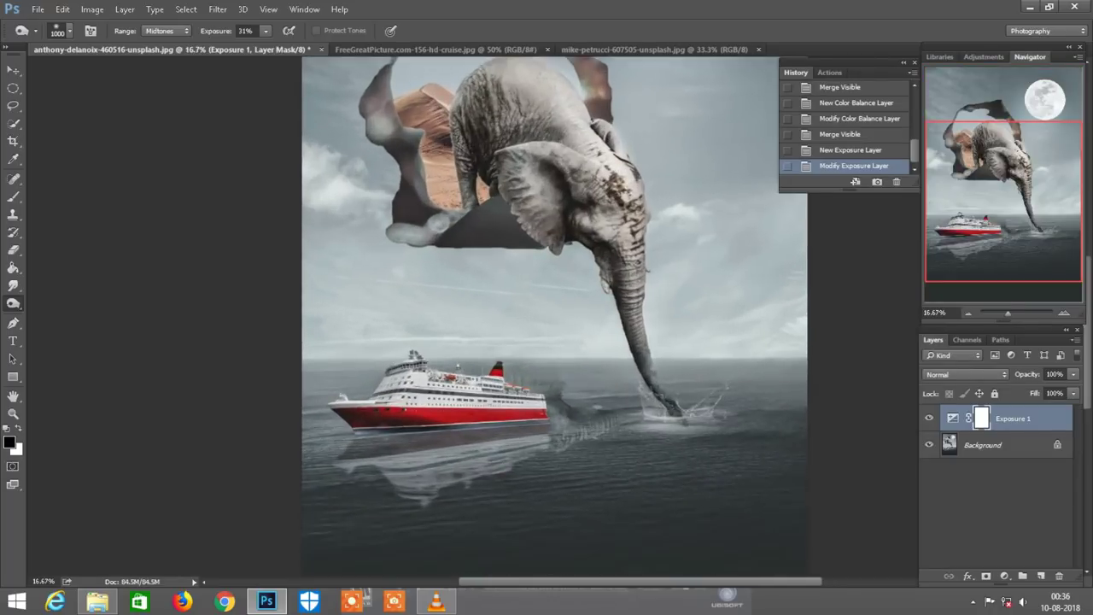
{"action": "scroll", "coordinate": [598, 308], "scroll_direction": "left", "scroll_amount": 3}
{"action": "scroll", "coordinate": [598, 307], "scroll_direction": "left", "scroll_amount": 1}
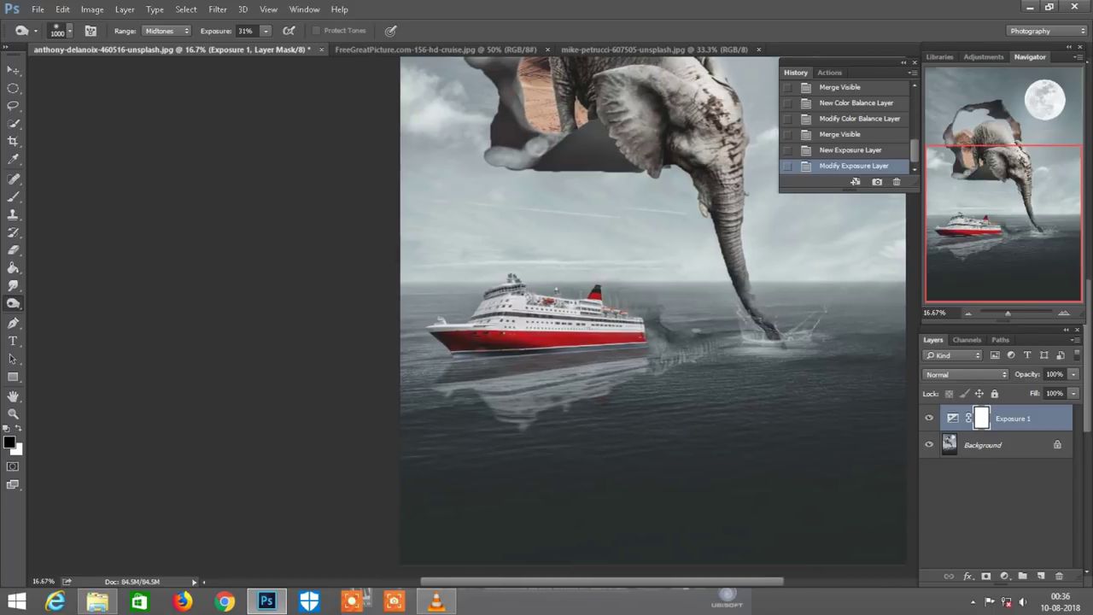
{"action": "scroll", "coordinate": [598, 307], "scroll_direction": "left", "scroll_amount": 1}
{"action": "right_click", "coordinate": [739, 457]}
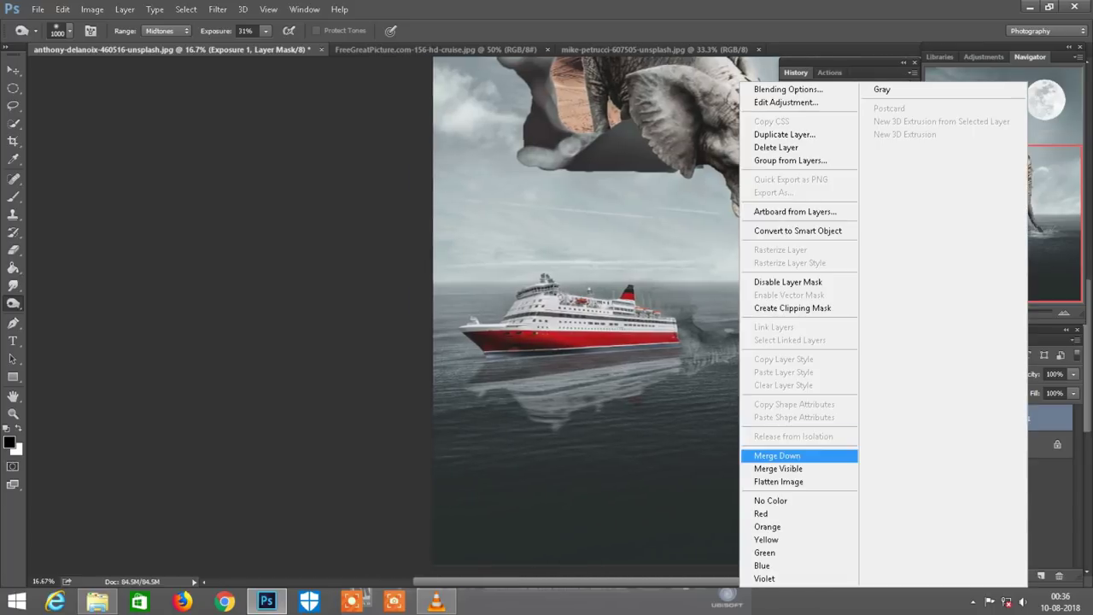
{"action": "key", "text": "Escape"}
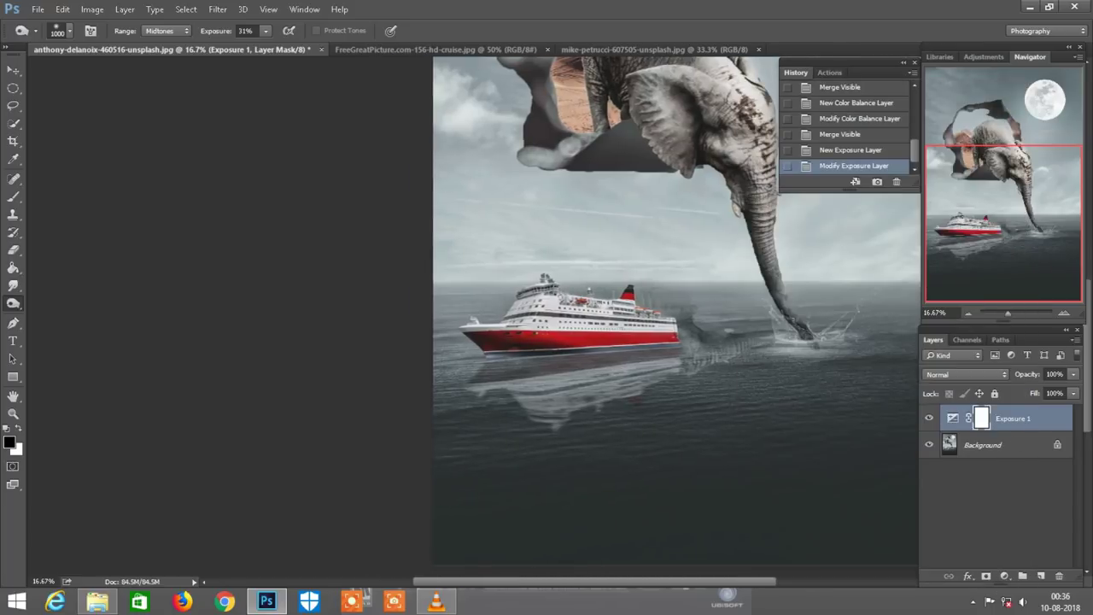
{"action": "key", "text": "ctrl+e"}
{"action": "scroll", "coordinate": [649, 307], "scroll_direction": "right", "scroll_amount": 2}
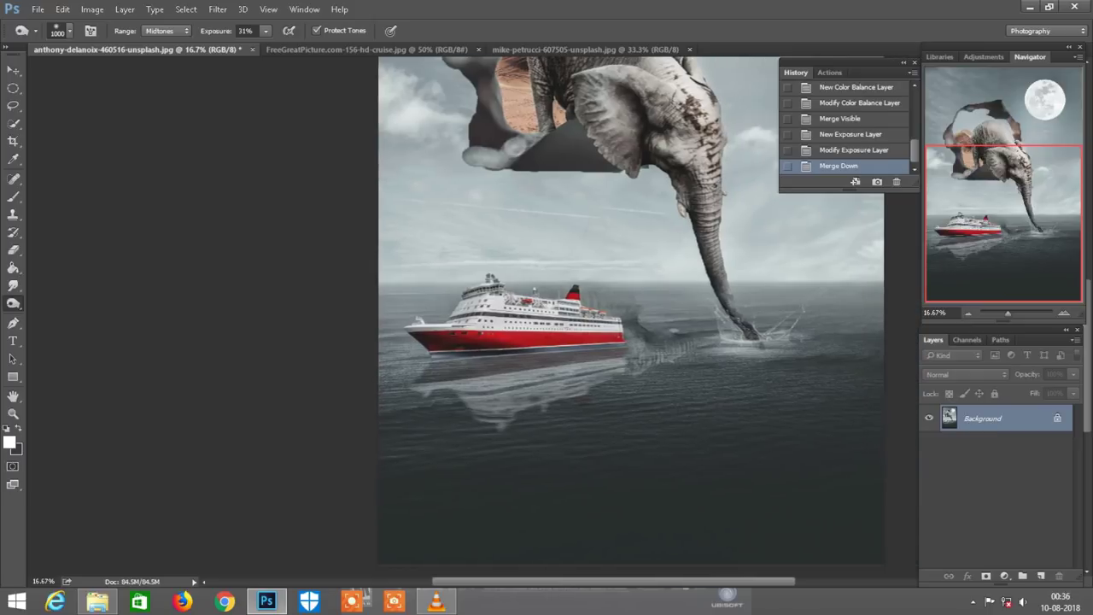
{"action": "key", "text": "ctrl+minus"}
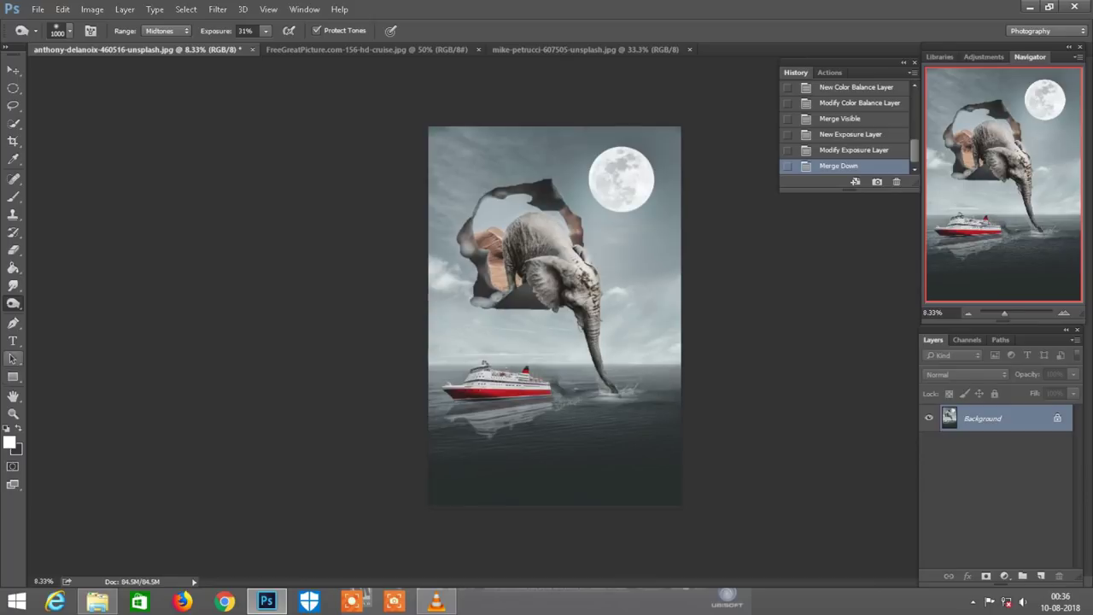
- Select the Type tool and zoom in on the sea below the ship
{"action": "left_click", "coordinate": [13, 340]}
{"action": "key", "text": "ctrl+plus"}
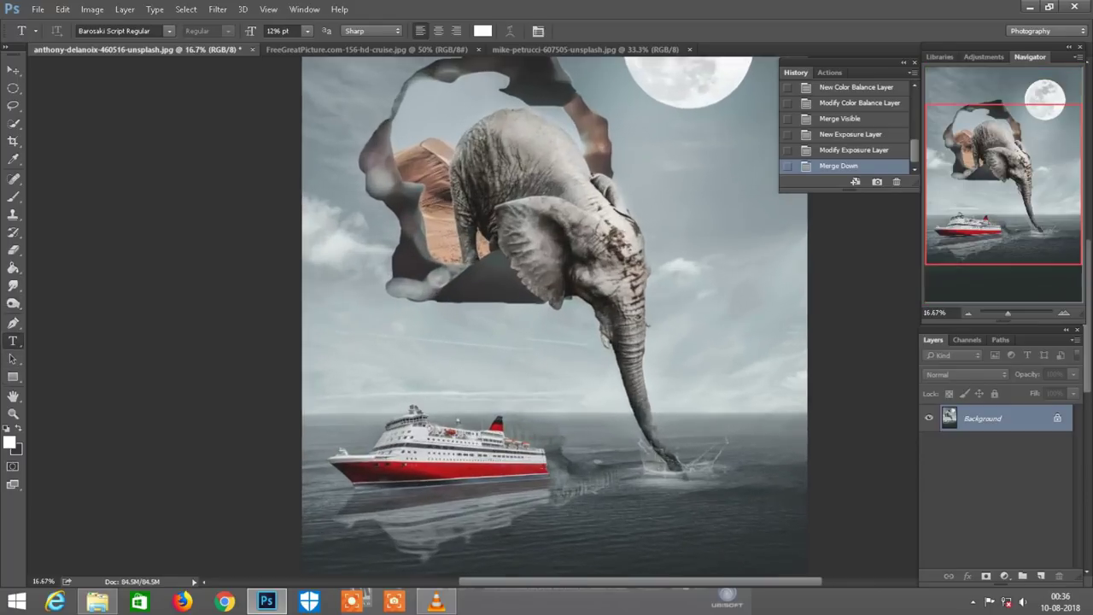
{"action": "key", "text": "ctrl+plus"}
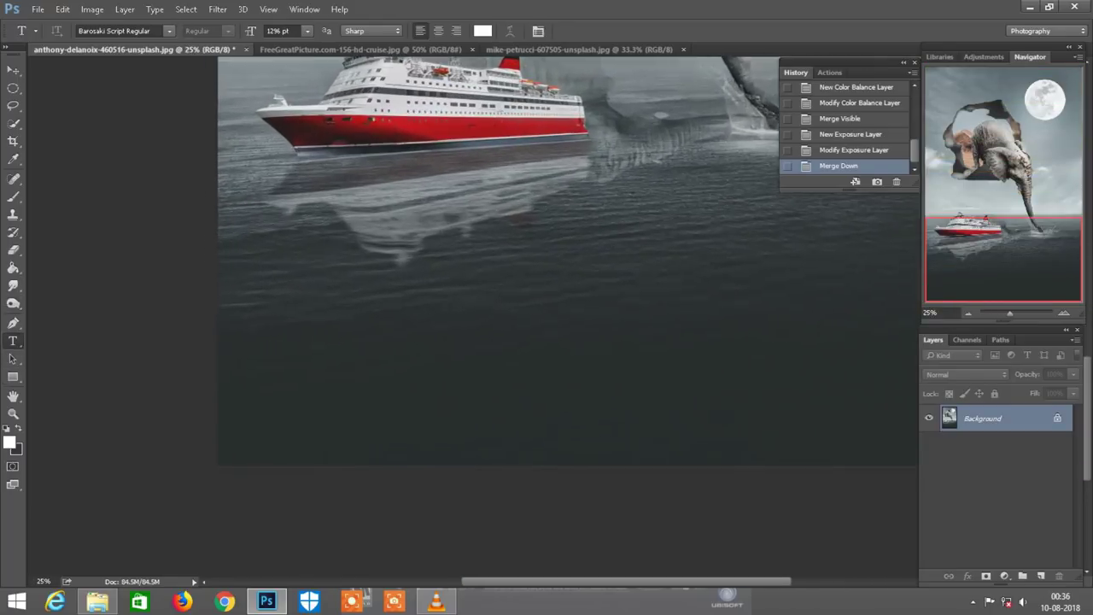
- Type 'Elephant' on the sea below the ship, move it lower-left, and commit it
{"action": "left_click", "coordinate": [571, 311]}
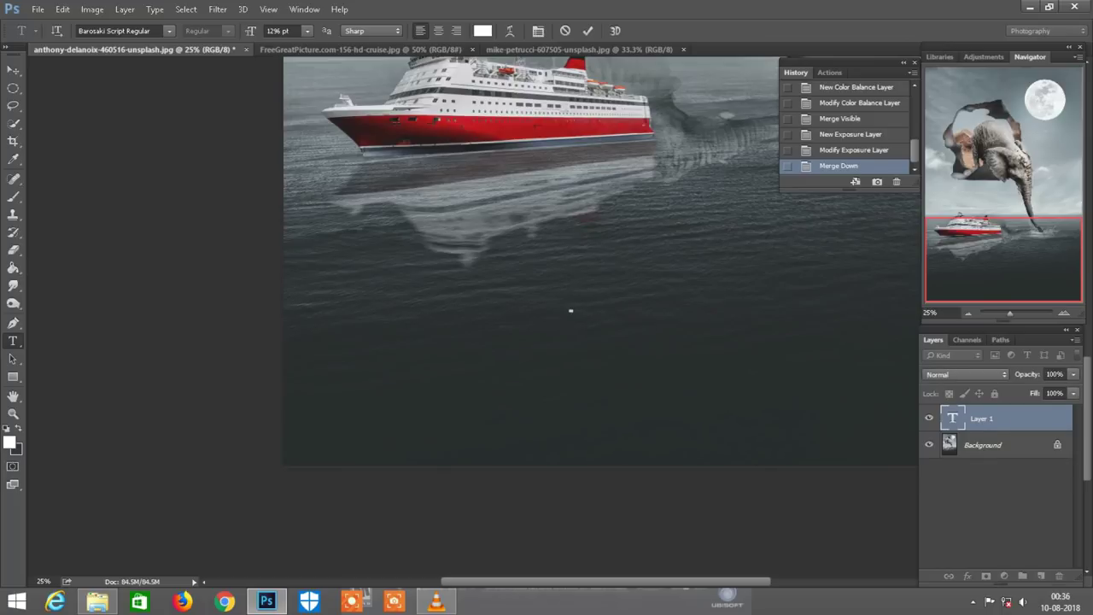
{"action": "type", "text": "E"}
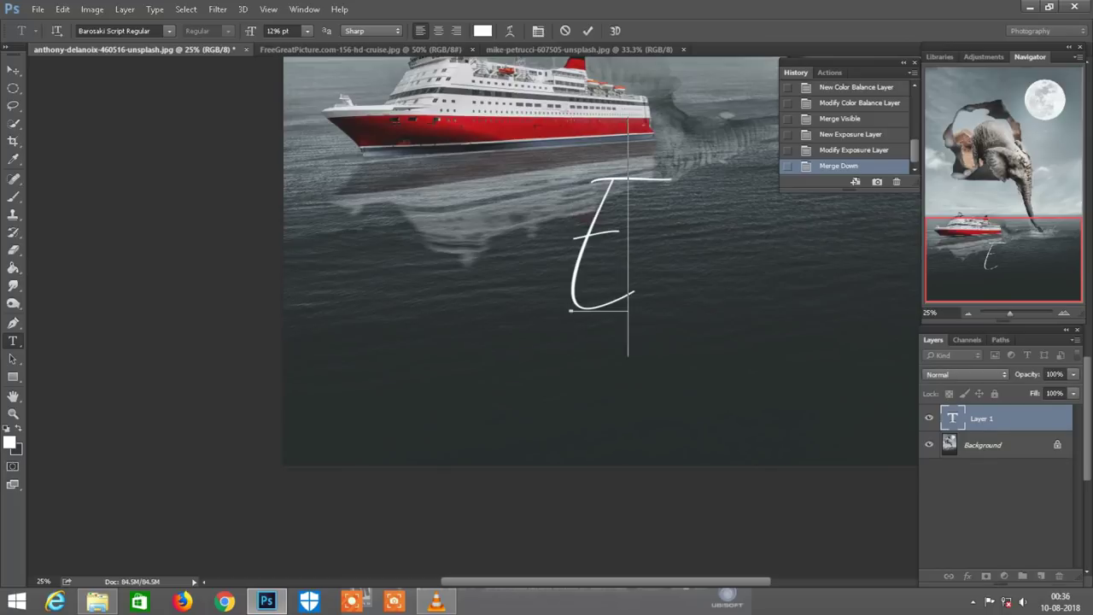
{"action": "type", "text": "leph"}
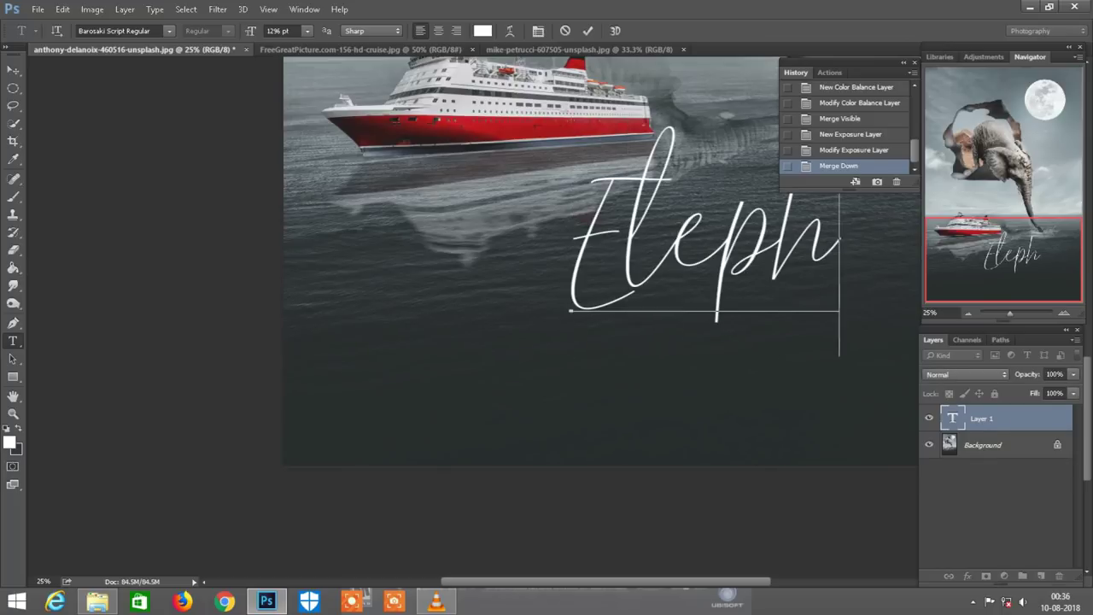
{"action": "type", "text": "an"}
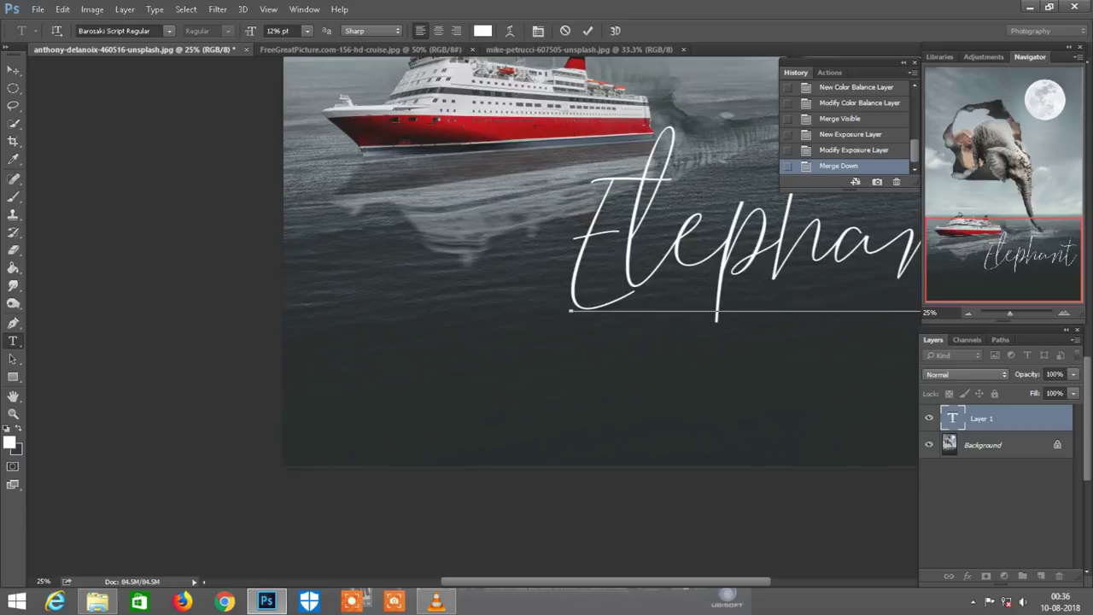
{"action": "type", "text": "t"}
{"action": "key", "text": "ctrl+minus"}
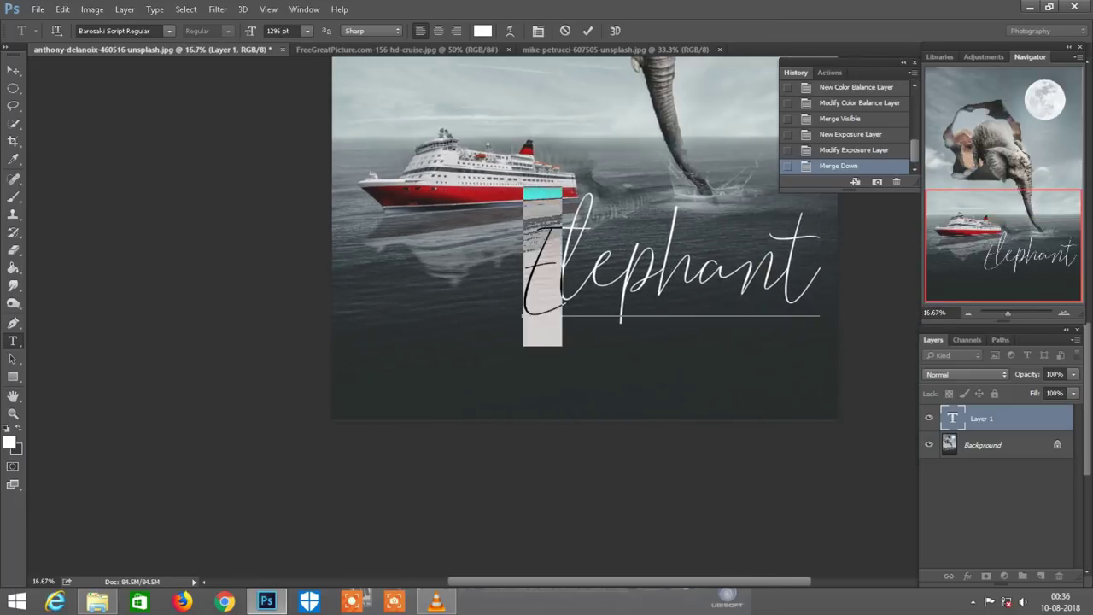
{"action": "left_click_drag", "start_coordinate": [562, 256], "coordinate": [820, 256]}
{"action": "left_click_drag", "start_coordinate": [524, 314], "coordinate": [445, 346]}
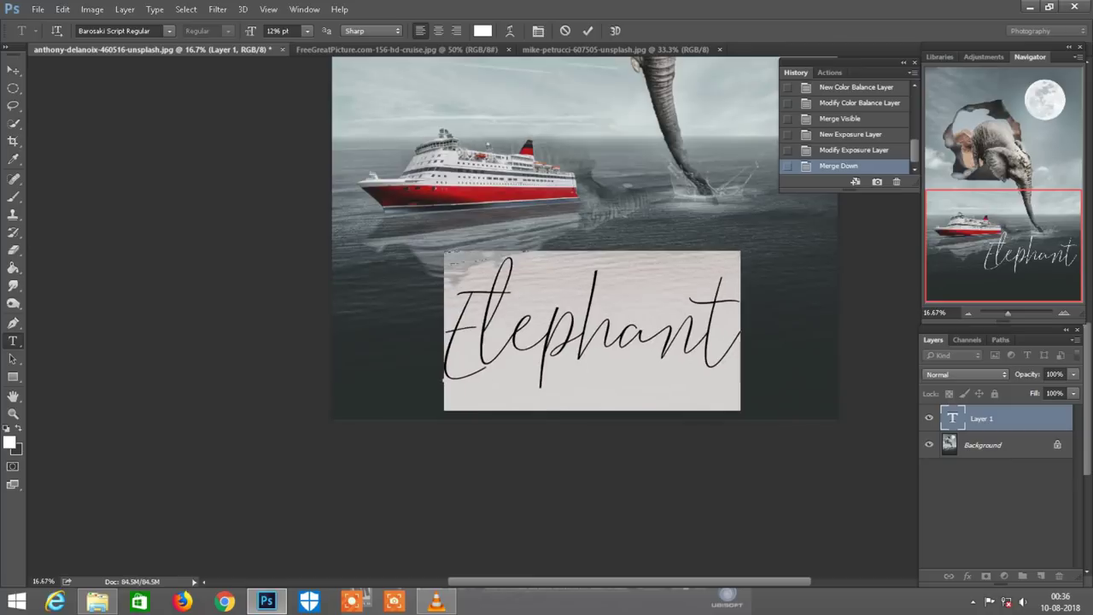
{"action": "scroll", "coordinate": [445, 346], "scroll_direction": "down", "scroll_amount": 1}
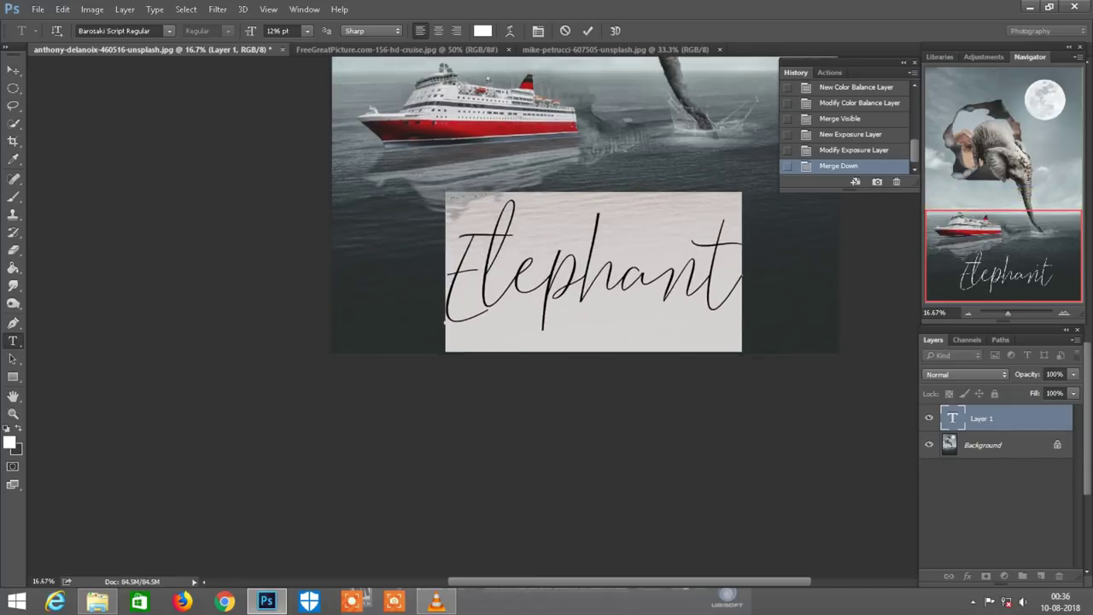
{"action": "left_click_drag", "start_coordinate": [445, 346], "coordinate": [445, 360]}
{"action": "left_click", "coordinate": [587, 31]}
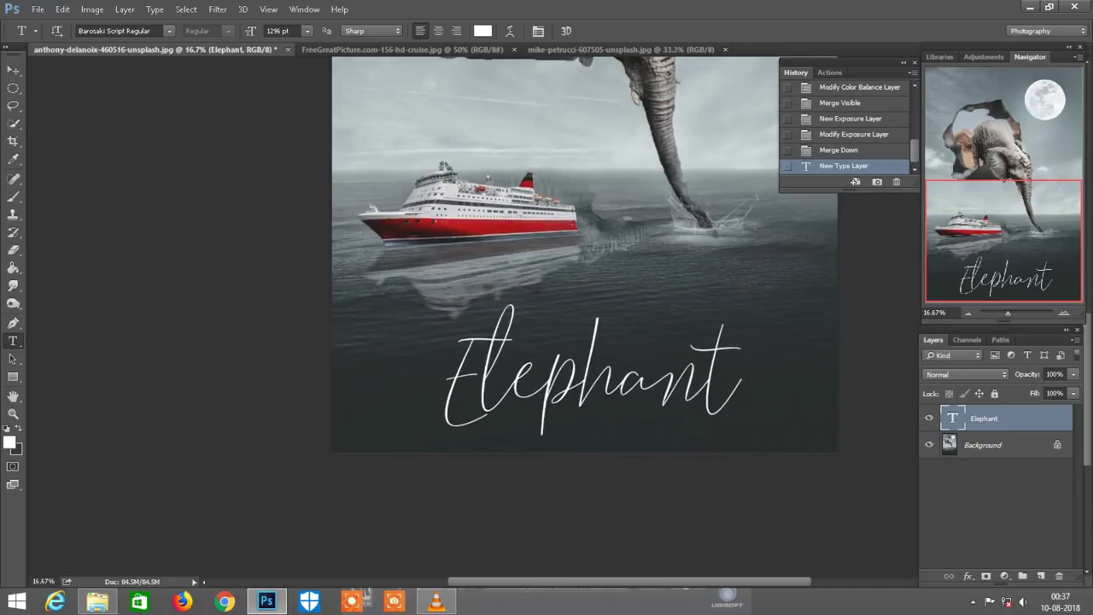
- Add the 'Thirsty' text in the sky by the trunk and change its font size
{"action": "left_click", "coordinate": [570, 160]}
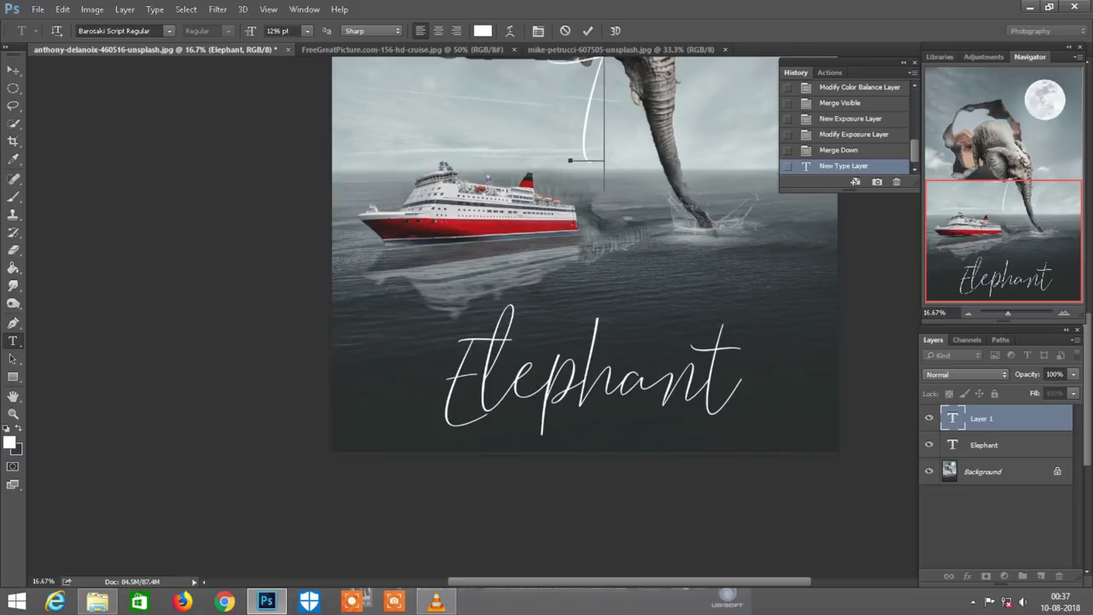
{"action": "type", "text": "h"}
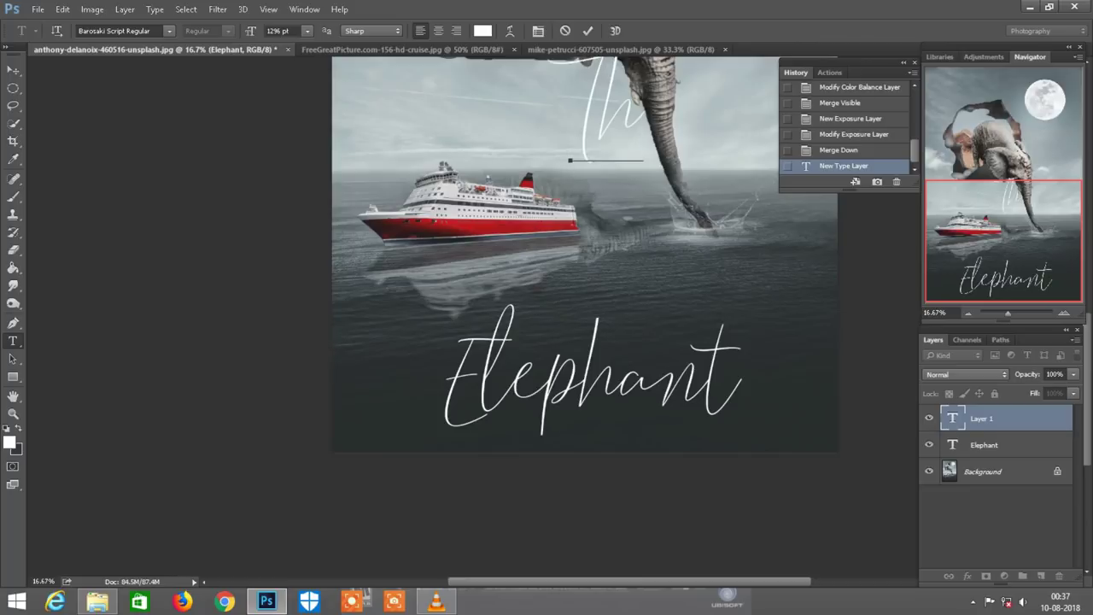
{"action": "type", "text": "ir"}
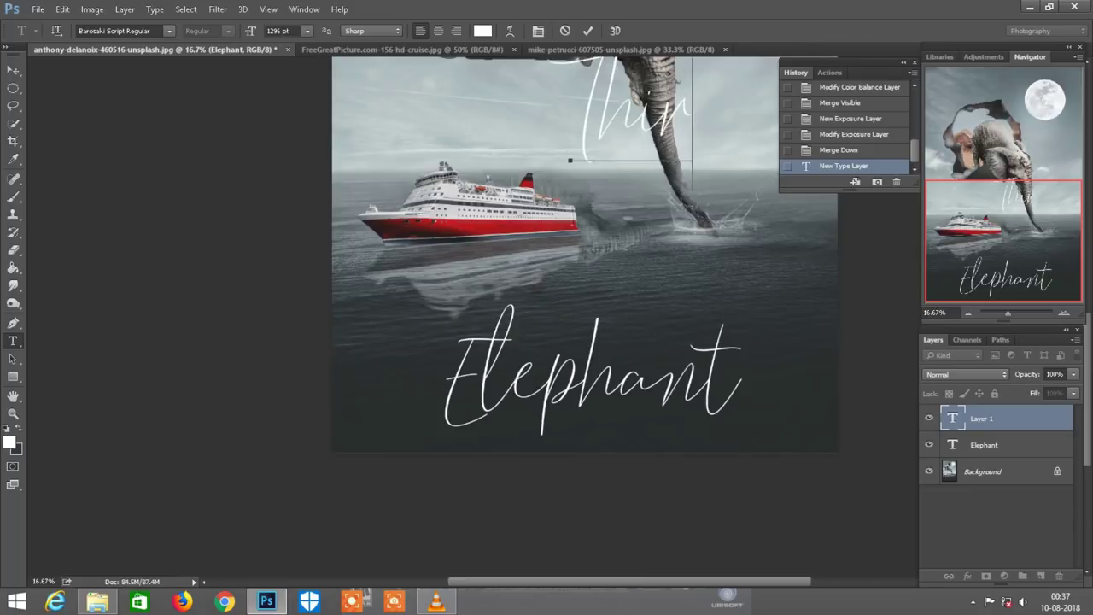
{"action": "type", "text": "sty"}
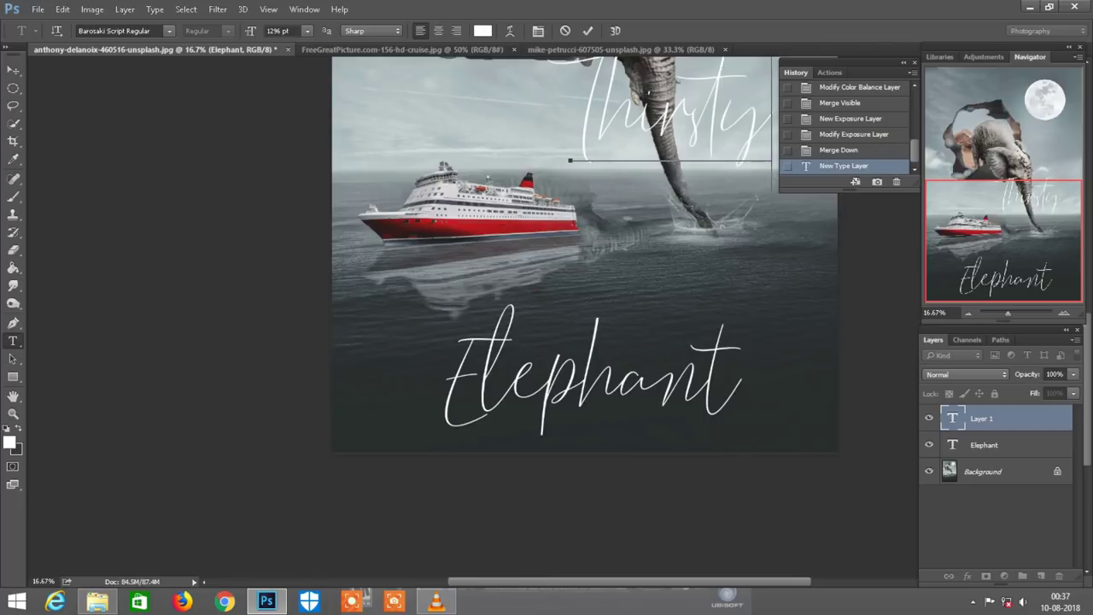
{"action": "scroll", "coordinate": [585, 256], "scroll_direction": "up", "scroll_amount": 2}
{"action": "left_click_drag", "start_coordinate": [571, 171], "coordinate": [772, 171]}
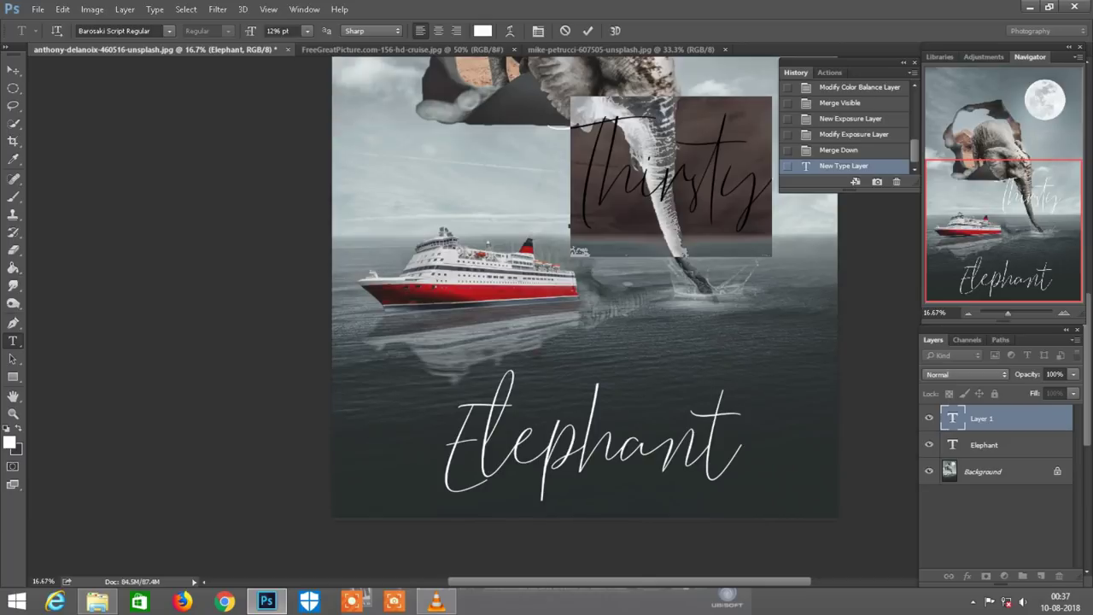
{"action": "key", "text": "ctrl+minus"}
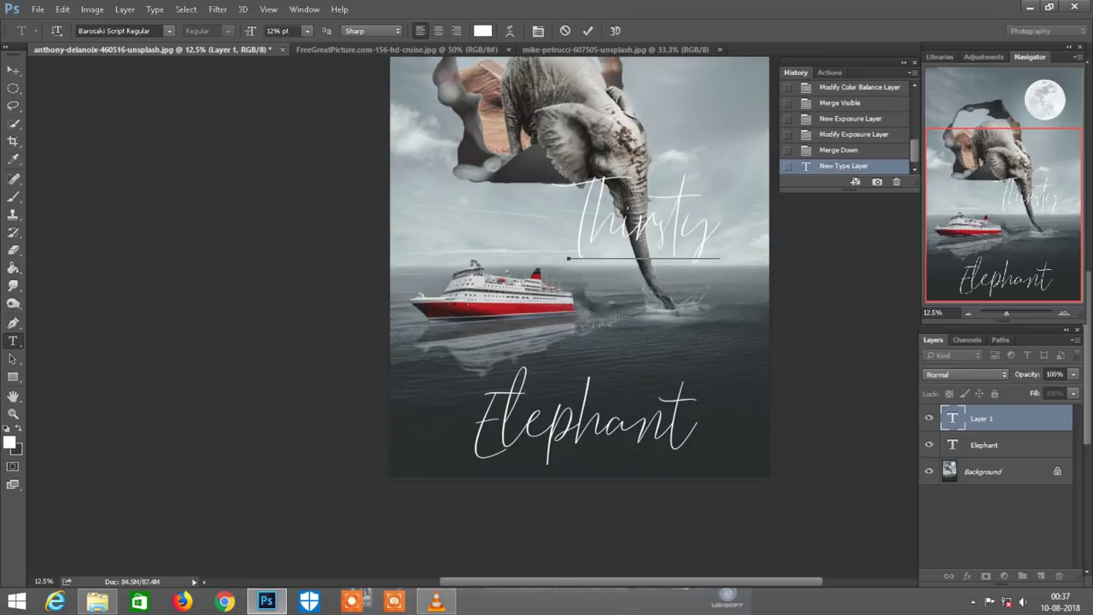
{"action": "left_click", "coordinate": [282, 30]}
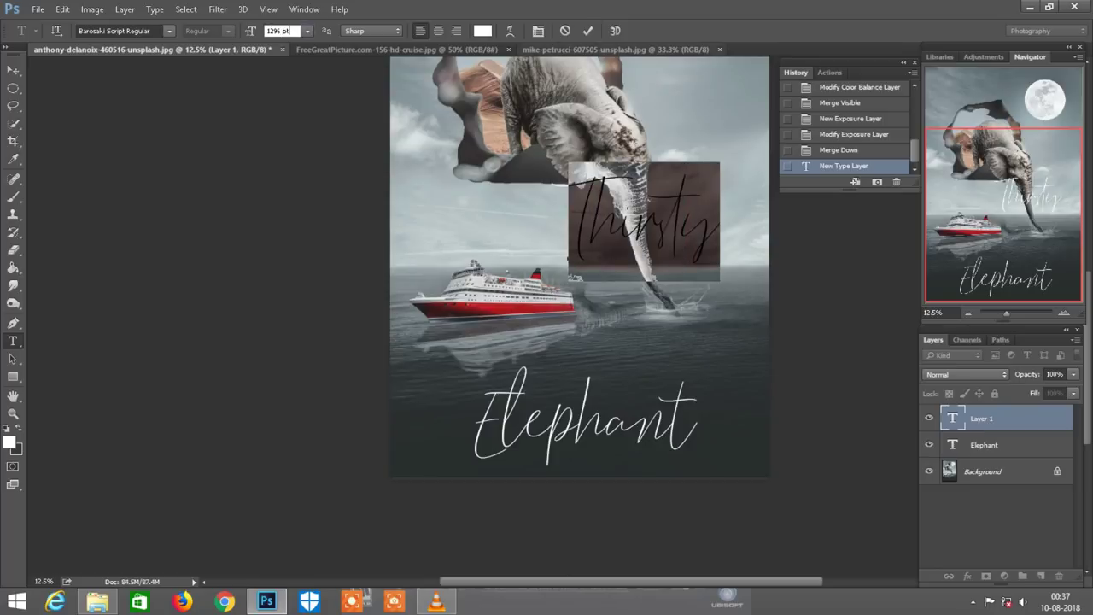
{"action": "left_click", "coordinate": [588, 31]}
{"action": "key", "text": "Return"}
{"action": "key", "text": "ctrl+Return"}
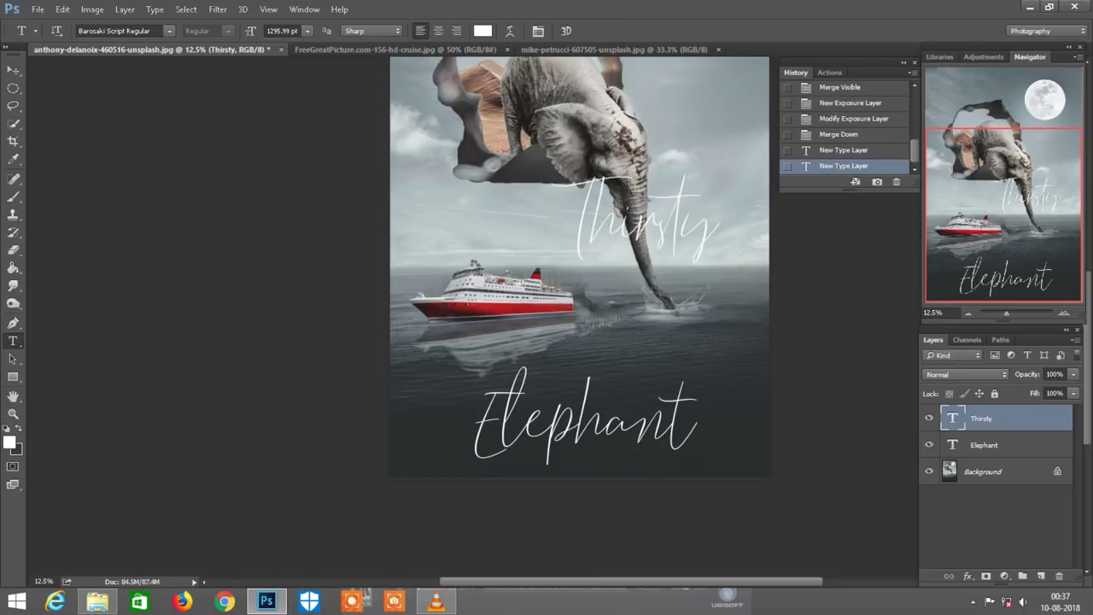
- Scale the Thirsty text proportionally to 42% with Free Transform
{"action": "key", "text": "ctrl+t"}
{"action": "left_click", "coordinate": [243, 31]}
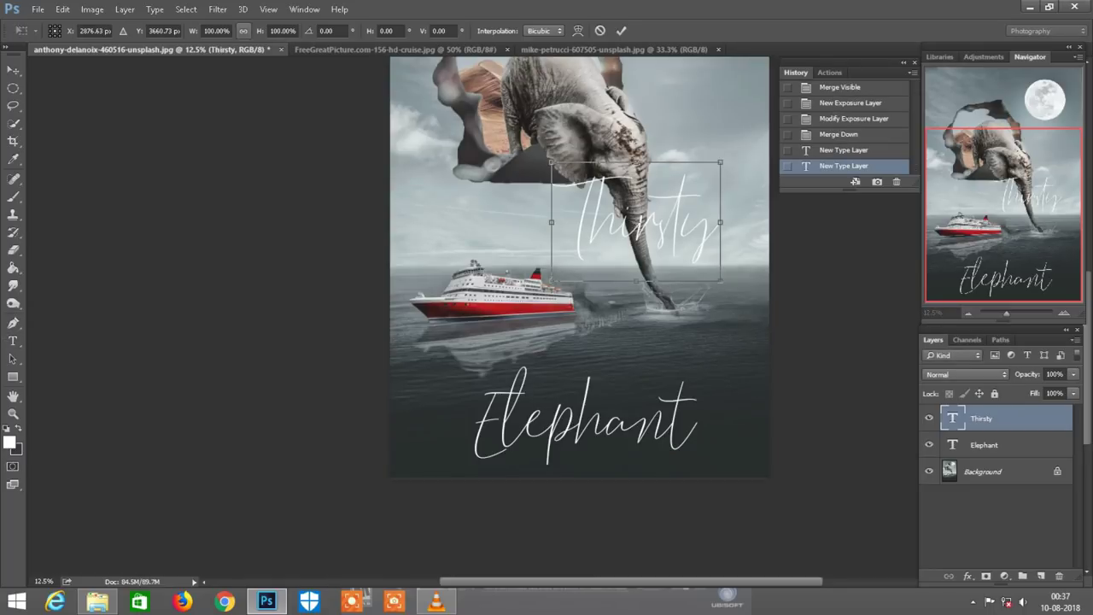
{"action": "double_click", "coordinate": [214, 31]}
{"action": "type", "text": "33"}
{"action": "key", "text": "Tab"}
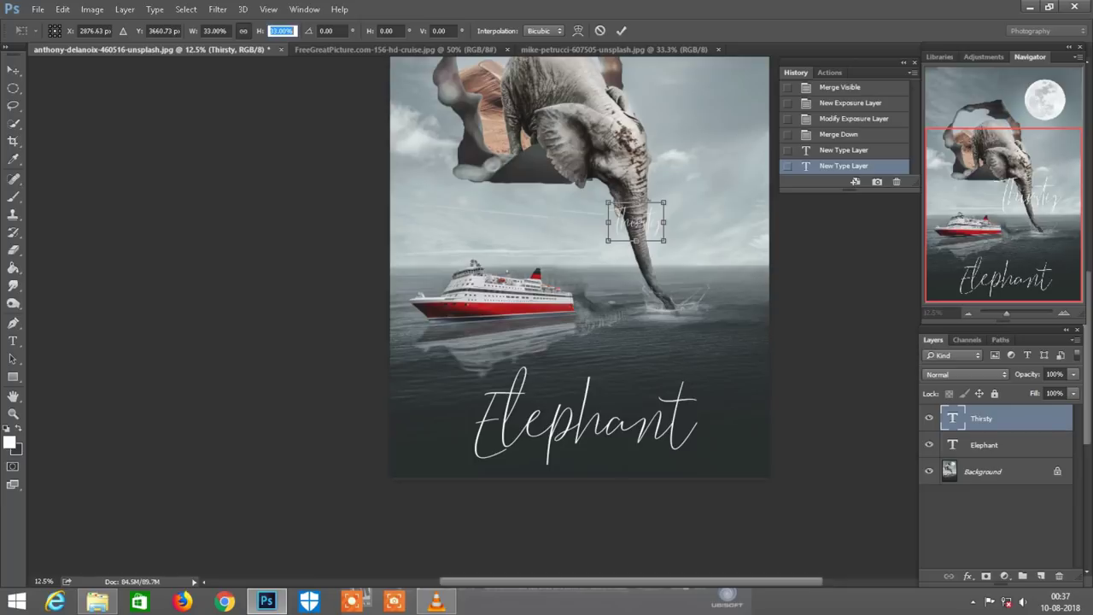
{"action": "type", "text": "42"}
{"action": "key", "text": "Tab"}
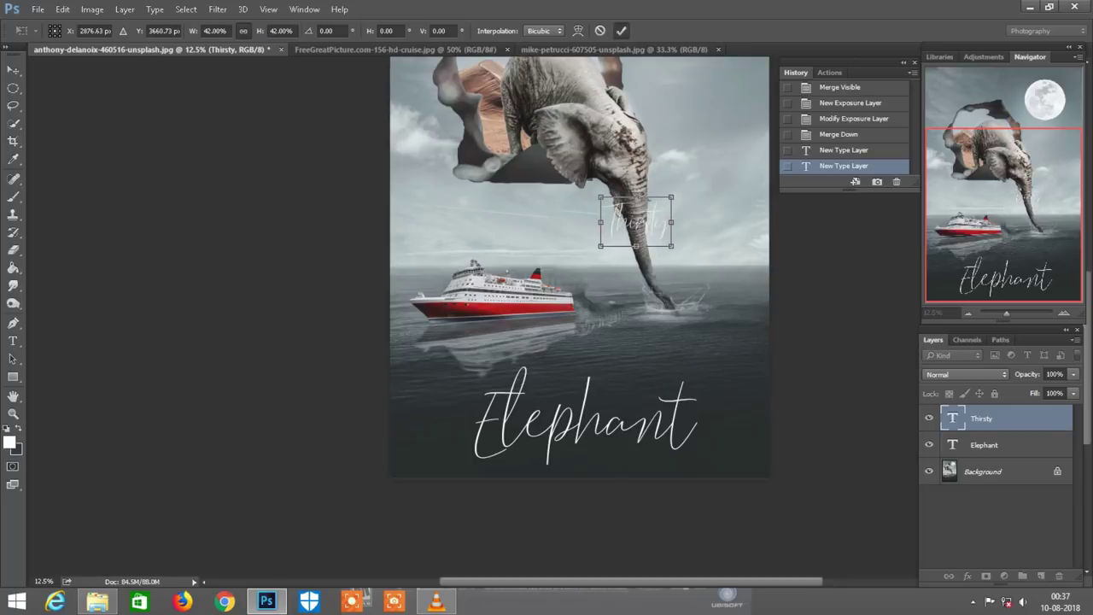
{"action": "key", "text": "Return"}
- Move Thirsty just above the word Elephant near the poster's bottom
{"action": "key", "text": "ctrl+plus"}
{"action": "left_click_drag", "start_coordinate": [702, 137], "coordinate": [645, 321]}
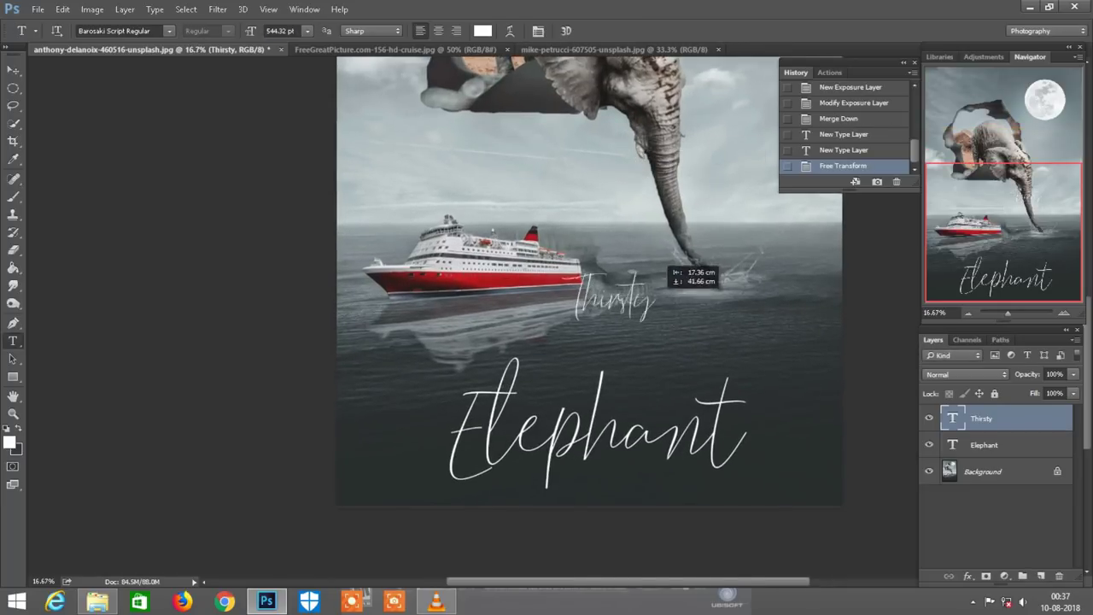
{"action": "scroll", "coordinate": [590, 273], "scroll_direction": "down", "scroll_amount": 3}
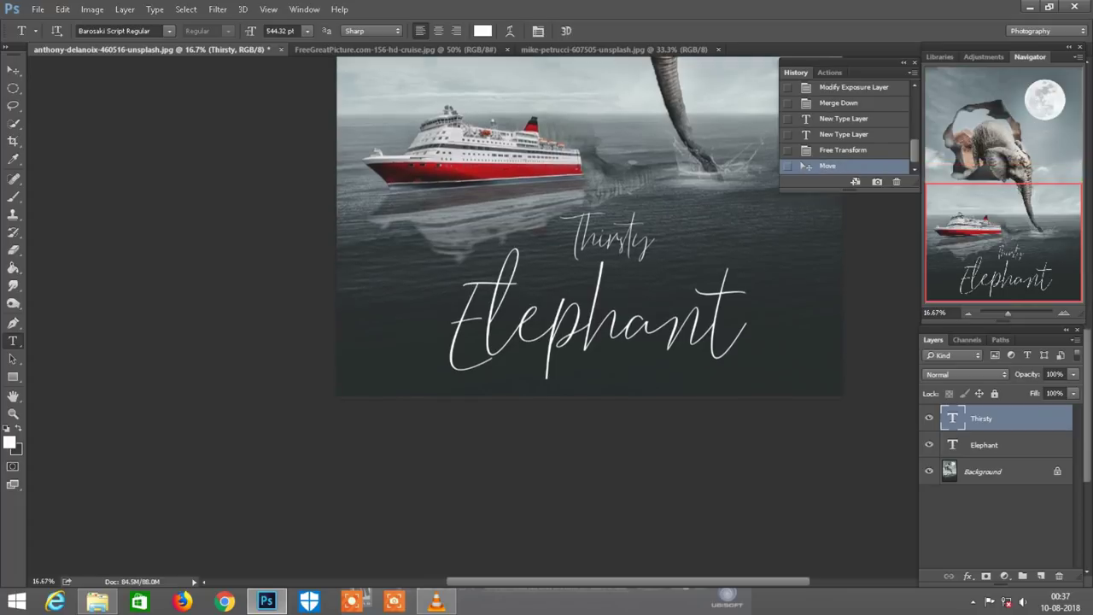
{"action": "key", "text": "ctrl+minus"}
{"action": "key", "text": "ctrl+minus"}
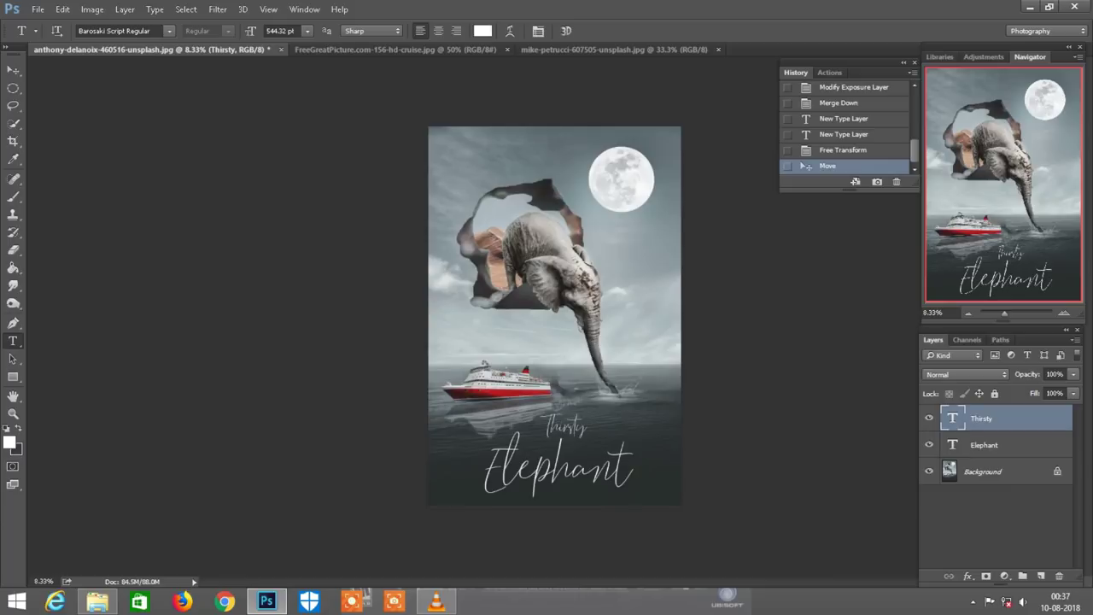
- Select the Background layer and pick the 786 cloud brush
{"action": "key", "text": "ctrl+plus"}
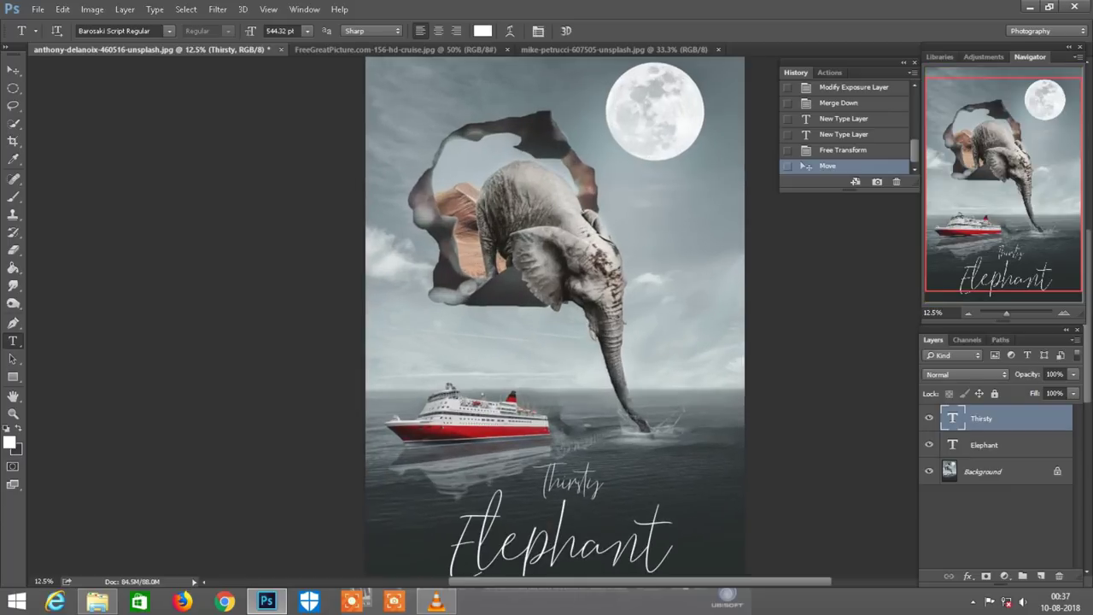
{"action": "key", "text": "alt+comma"}
{"action": "scroll", "coordinate": [511, 325], "scroll_direction": "up", "scroll_amount": 1}
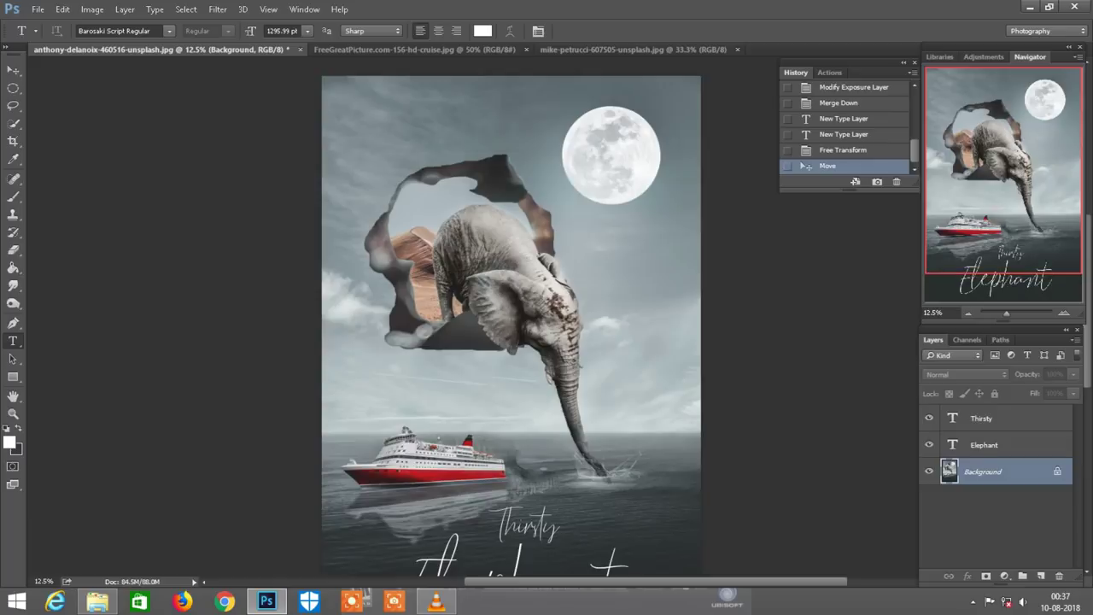
{"action": "key", "text": "b"}
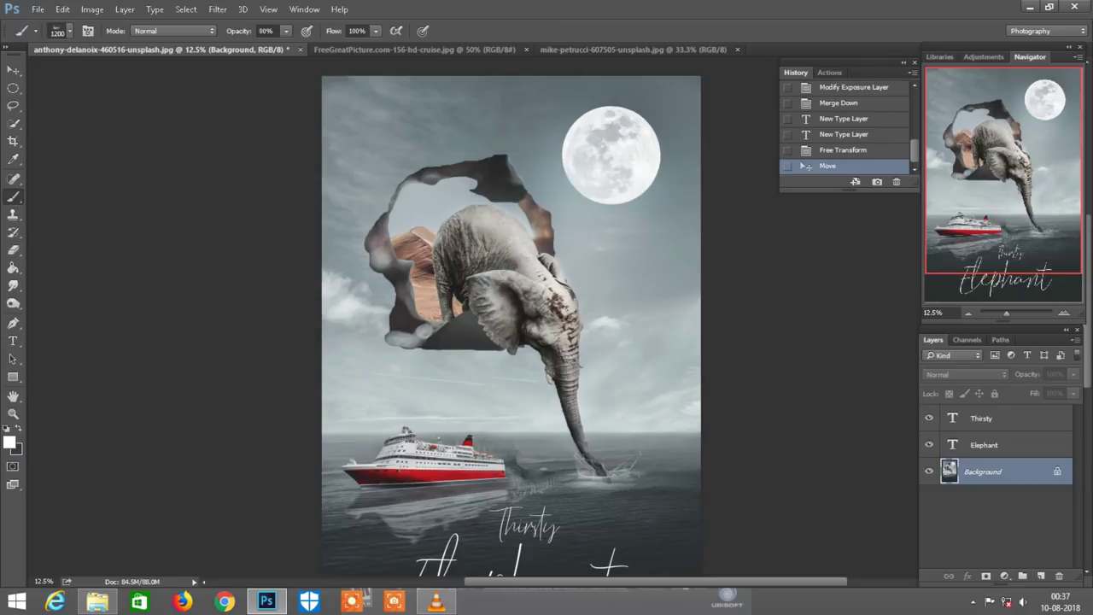
{"action": "right_click", "coordinate": [555, 190]}
{"action": "scroll", "coordinate": [640, 333], "scroll_direction": "down", "scroll_amount": 2}
{"action": "scroll", "coordinate": [640, 333], "scroll_direction": "down", "scroll_amount": 2}
{"action": "scroll", "coordinate": [640, 333], "scroll_direction": "down", "scroll_amount": 2}
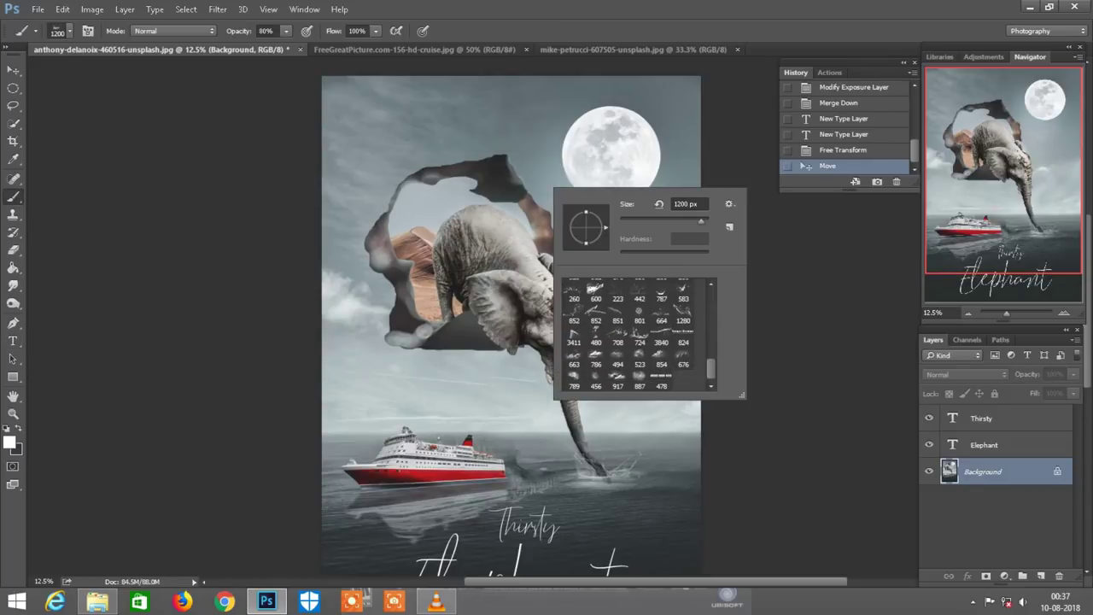
{"action": "left_click", "coordinate": [595, 357]}
- Stamp a cloud right of the moon at 61% opacity and brush size 800
{"action": "key", "text": "Return"}
{"action": "key", "text": "ctrl+plus"}
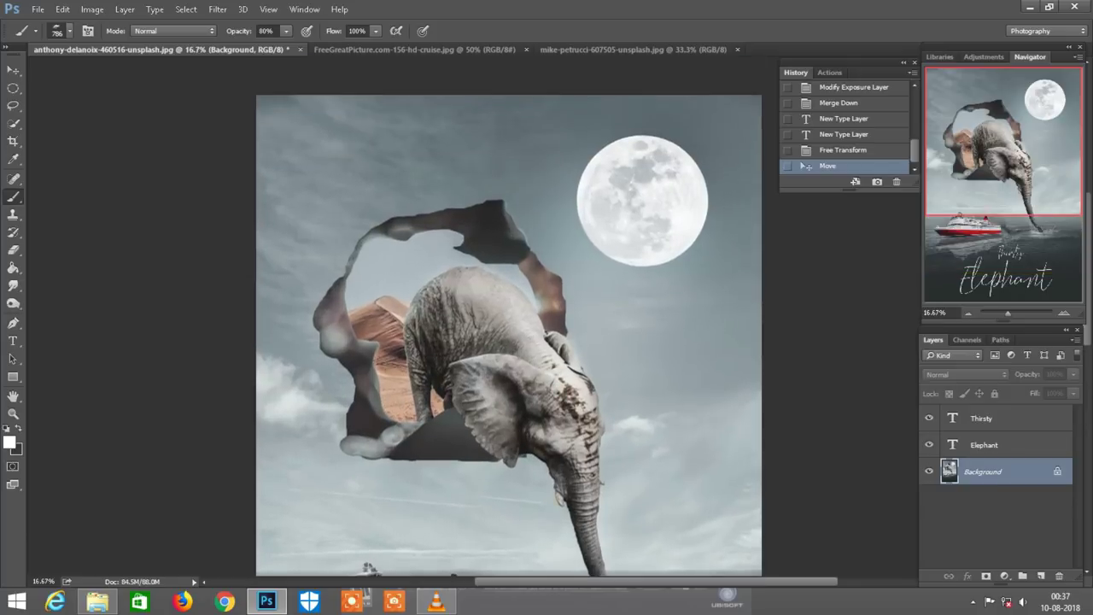
{"action": "scroll", "coordinate": [466, 333], "scroll_direction": "right", "scroll_amount": 2}
{"action": "key", "text": "Return"}
{"action": "key", "text": "Return"}
{"action": "key", "text": "bracketright"}
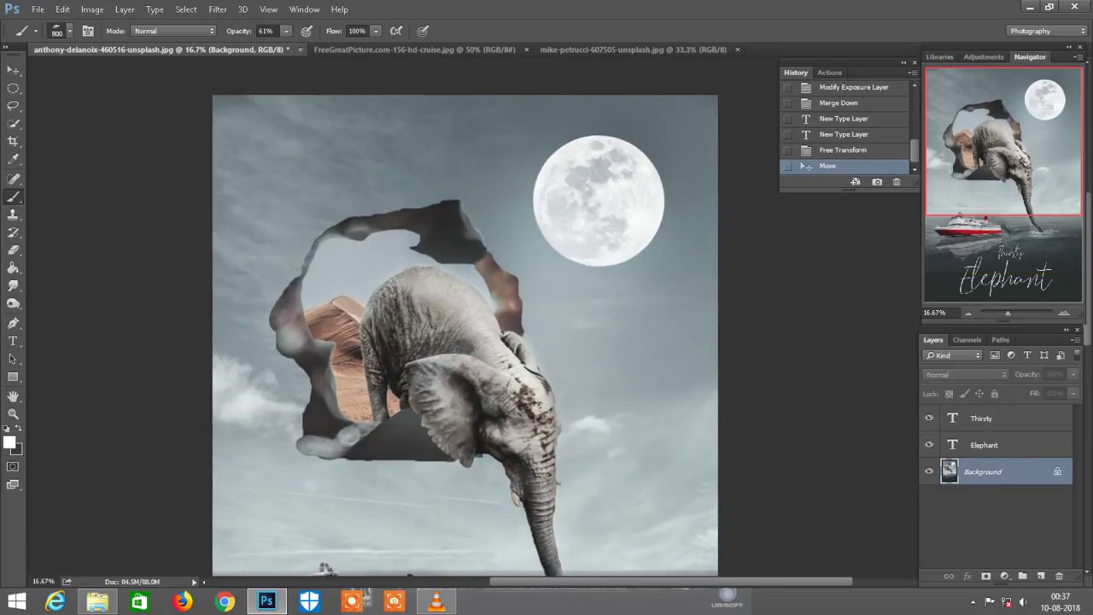
{"action": "left_click", "coordinate": [649, 258]}
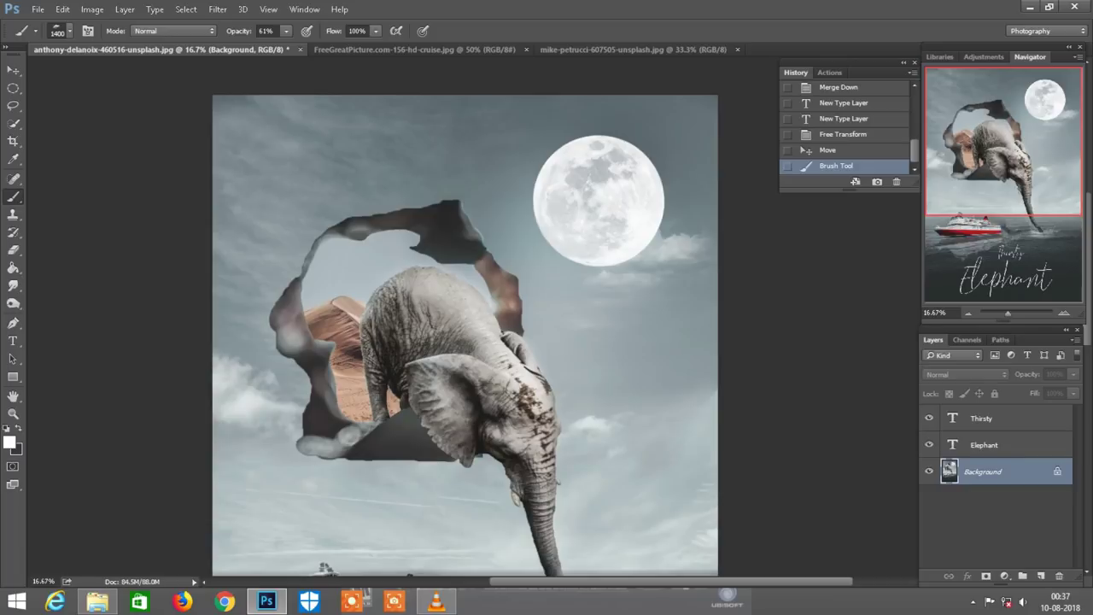
- Drag the flock-of-birds image from Explorer into Photoshop as a new document
{"action": "scroll", "coordinate": [625, 327], "scroll_direction": "down", "scroll_amount": 1}
{"action": "left_click", "coordinate": [96, 601]}
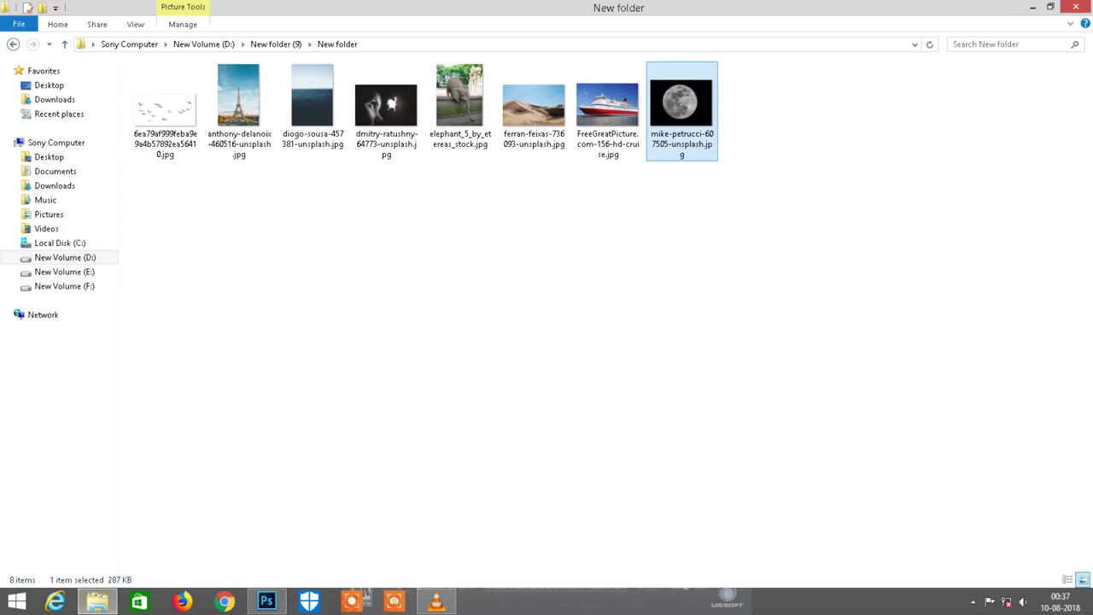
{"action": "mouse_move", "coordinate": [165, 107]}
{"action": "left_mouse_down"}
{"action": "mouse_move", "coordinate": [237, 220]}
{"action": "mouse_move", "coordinate": [267, 598]}
{"action": "mouse_move", "coordinate": [820, 49]}
{"action": "left_mouse_up"}
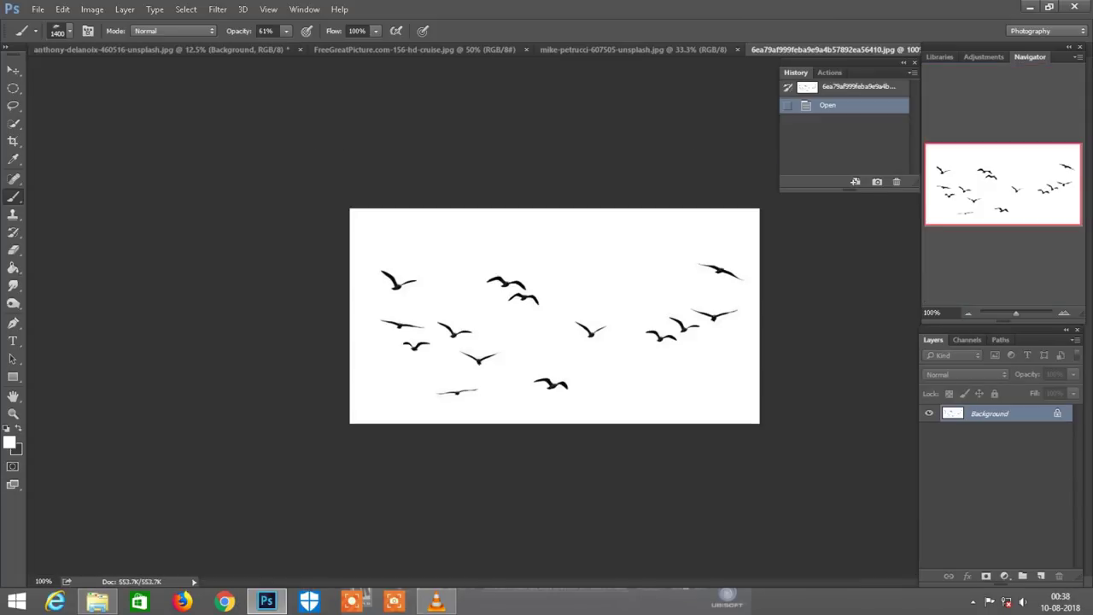
- Erase the birds image's white background with the Magic Eraser
{"action": "key", "text": "v"}
{"action": "key", "text": "ctrl+plus"}
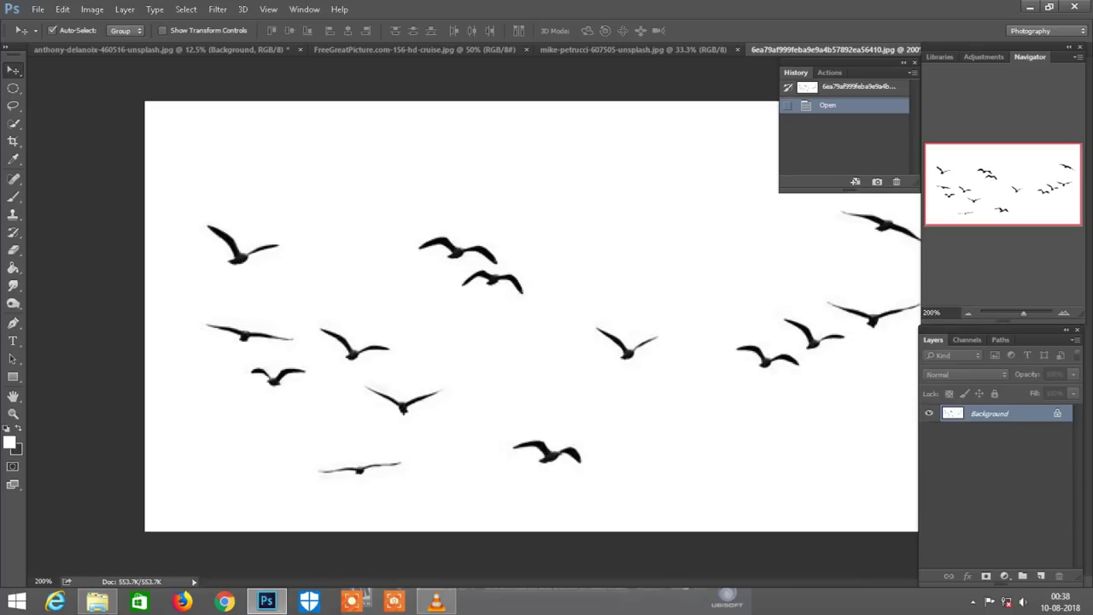
{"action": "key", "text": "ctrl+u"}
{"action": "key", "text": "shift+Down"}
{"action": "key", "text": "shift+Down"}
{"action": "key", "text": "shift+Down"}
{"action": "key", "text": "shift+Down"}
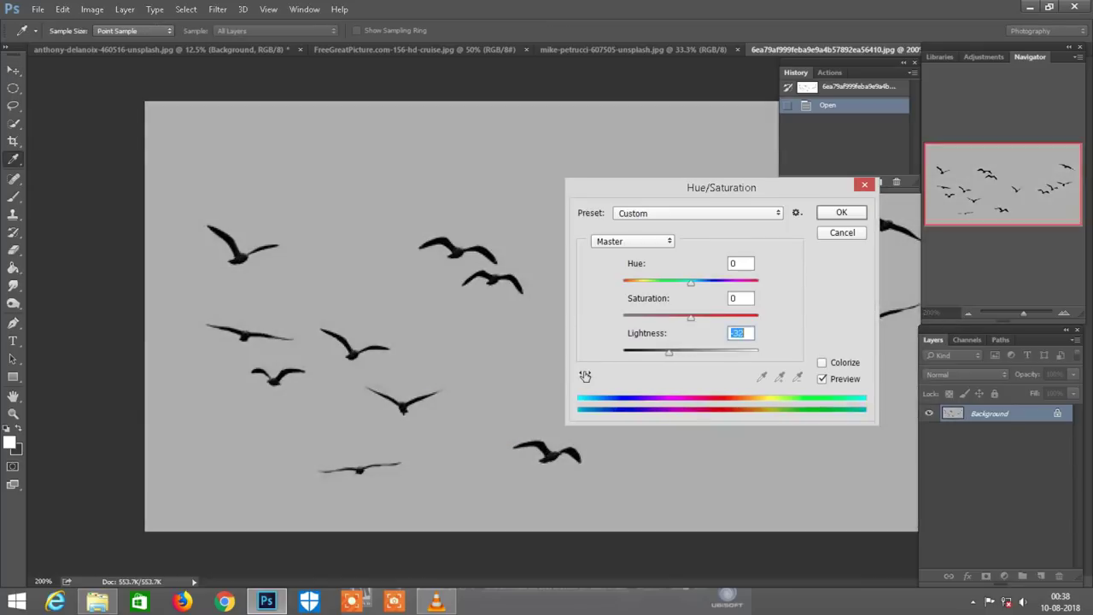
{"action": "key", "text": "Escape"}
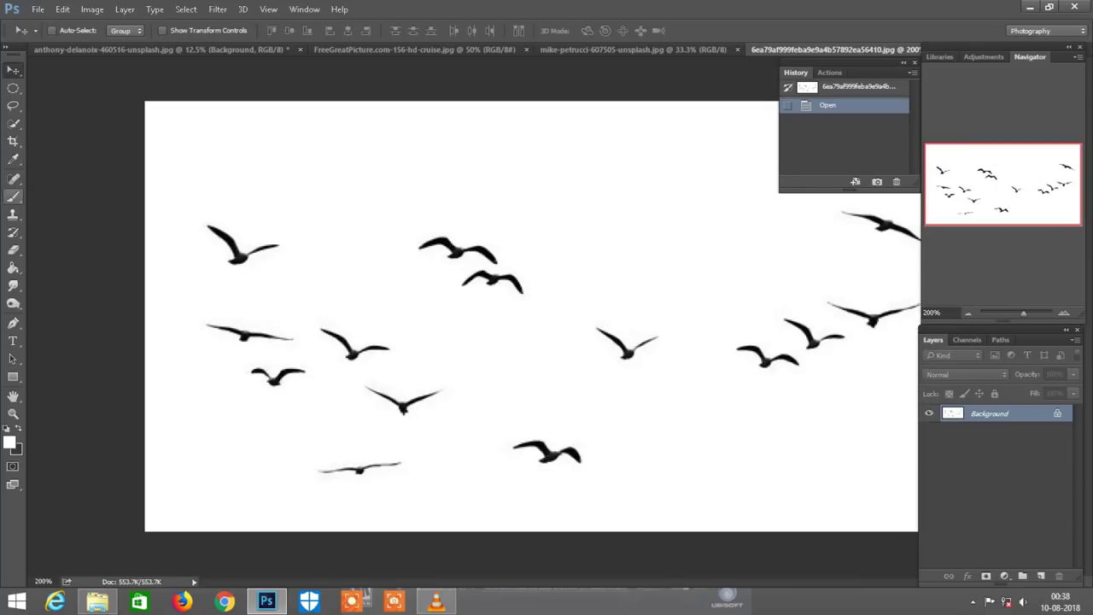
{"action": "left_click", "coordinate": [12, 249]}
{"action": "right_click", "coordinate": [12, 250]}
{"action": "left_click", "coordinate": [85, 277]}
{"action": "left_click", "coordinate": [513, 171]}
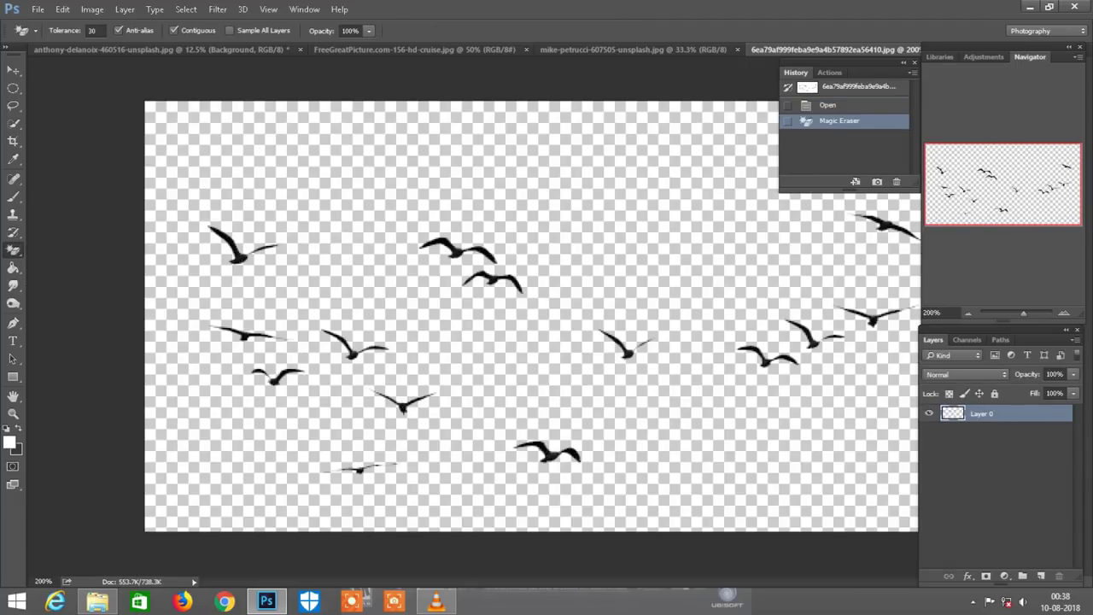
- Turn the birds black with Lightness -100 and drag the layer onto the elephant poster
{"action": "key", "text": "ctrl+u"}
{"action": "type", "text": "-100"}
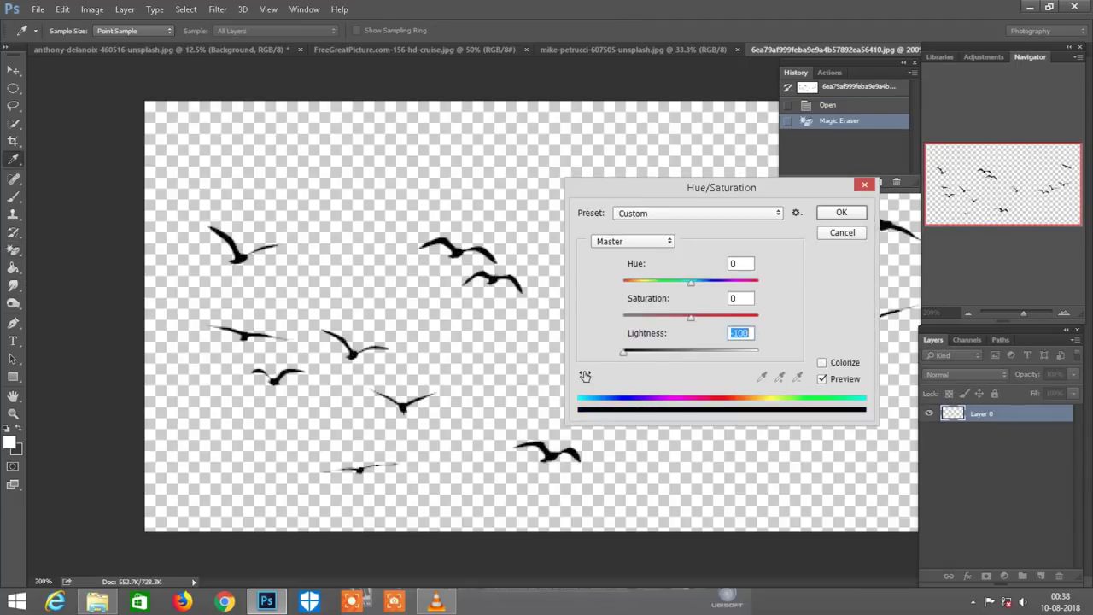
{"action": "key", "text": "Return"}
{"action": "key", "text": "v"}
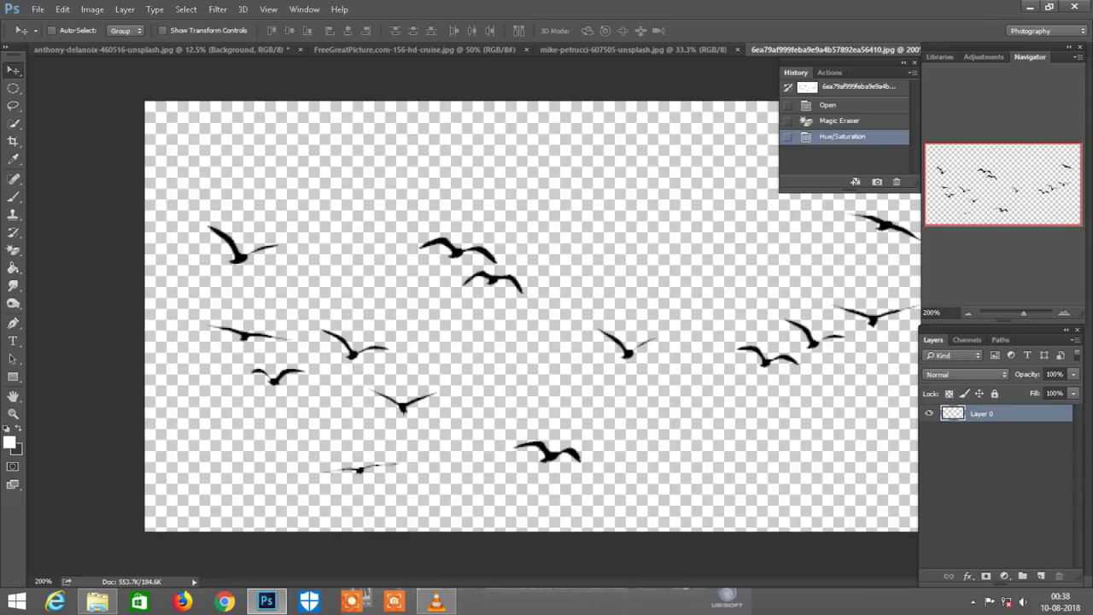
{"action": "mouse_move", "coordinate": [453, 124]}
{"action": "left_mouse_down"}
{"action": "mouse_move", "coordinate": [162, 50]}
{"action": "mouse_move", "coordinate": [513, 171]}
{"action": "left_mouse_up"}
- Zoom in on the sky and move the bird flock across the moon's left edge
{"action": "key", "text": "ctrl+plus"}
{"action": "key", "text": "ctrl+plus"}
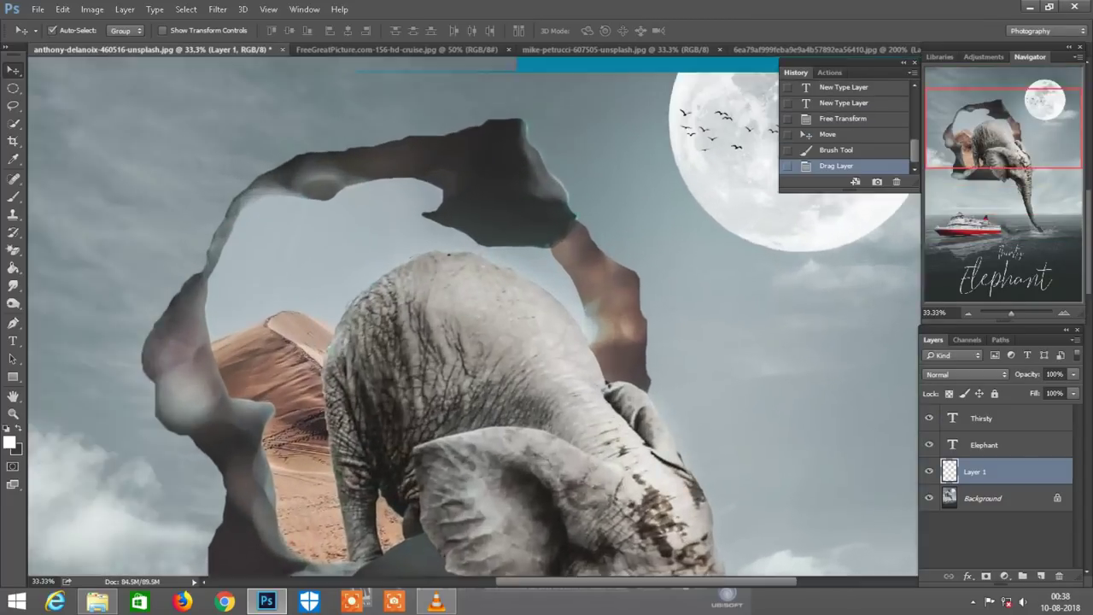
{"action": "left_click_drag", "start_coordinate": [709, 193], "coordinate": [630, 295]}
{"action": "key", "text": "ctrl+plus"}
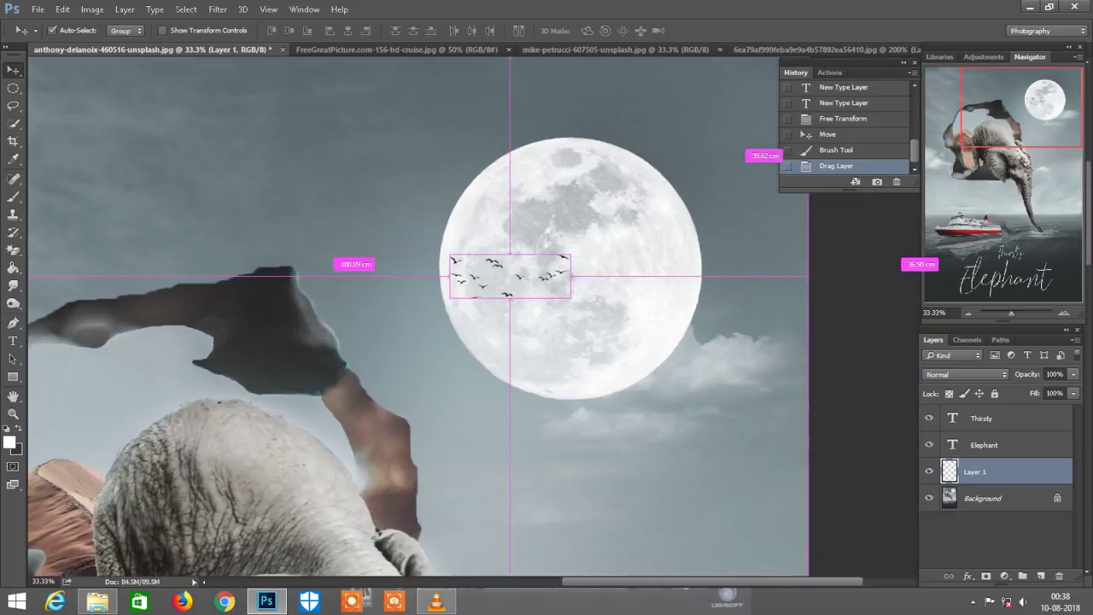
{"action": "left_click_drag", "start_coordinate": [548, 220], "coordinate": [474, 243]}
- Scale the bird flock up to about 130%, then fit the whole poster on screen
{"action": "key", "text": "ctrl+t"}
{"action": "left_click_drag", "start_coordinate": [524, 286], "coordinate": [590, 285]}
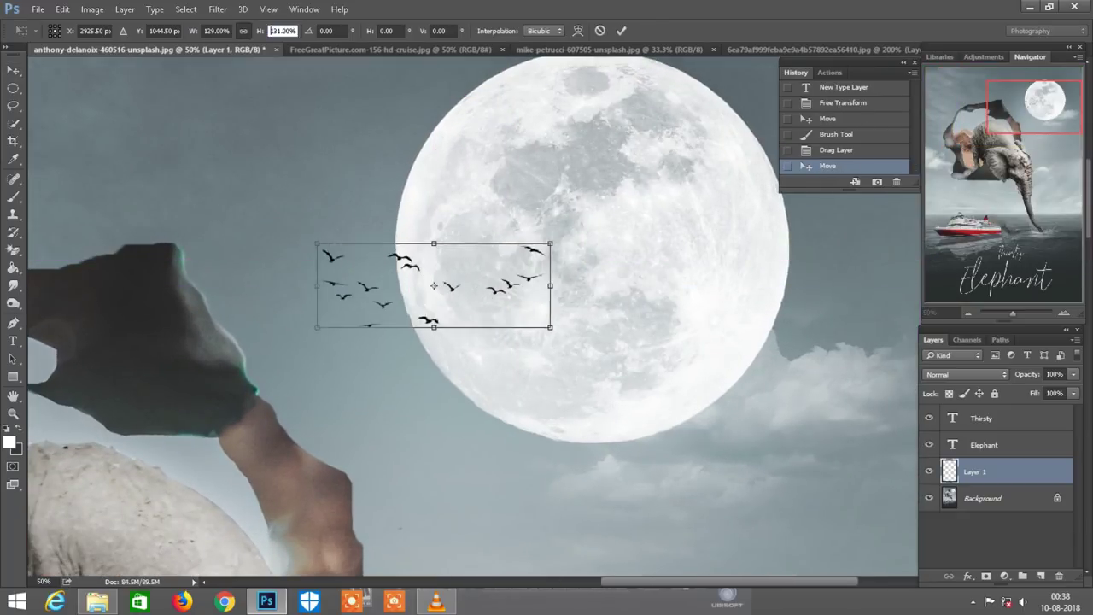
{"action": "key", "text": "Return"}
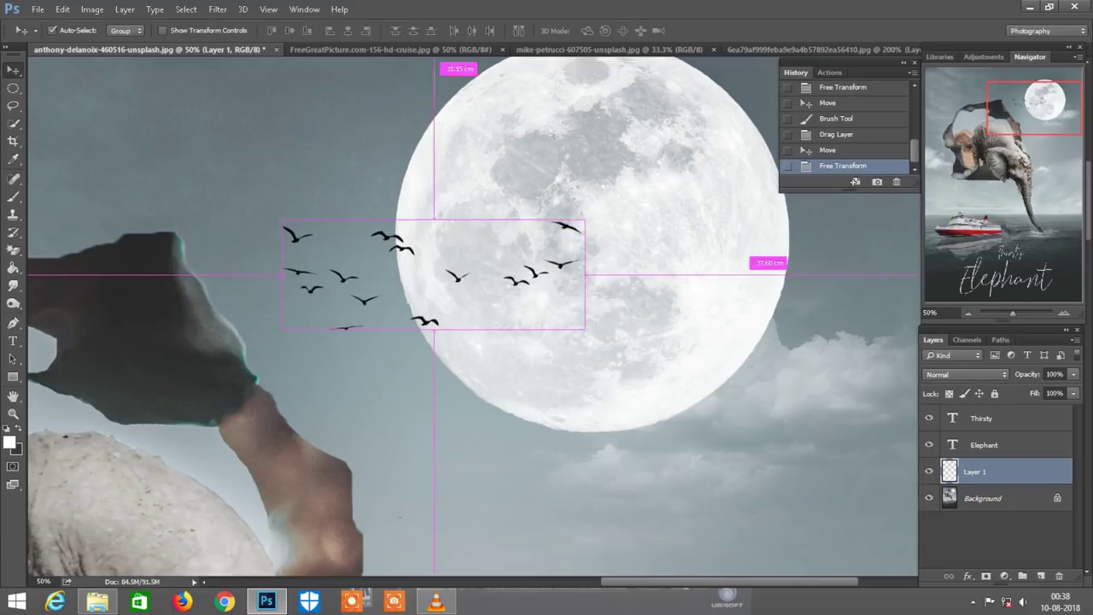
{"action": "key", "text": "ctrl+minus"}
{"action": "key", "text": "ctrl+minus"}
{"action": "key", "text": "ctrl+minus"}
{"action": "key", "text": "ctrl+0"}
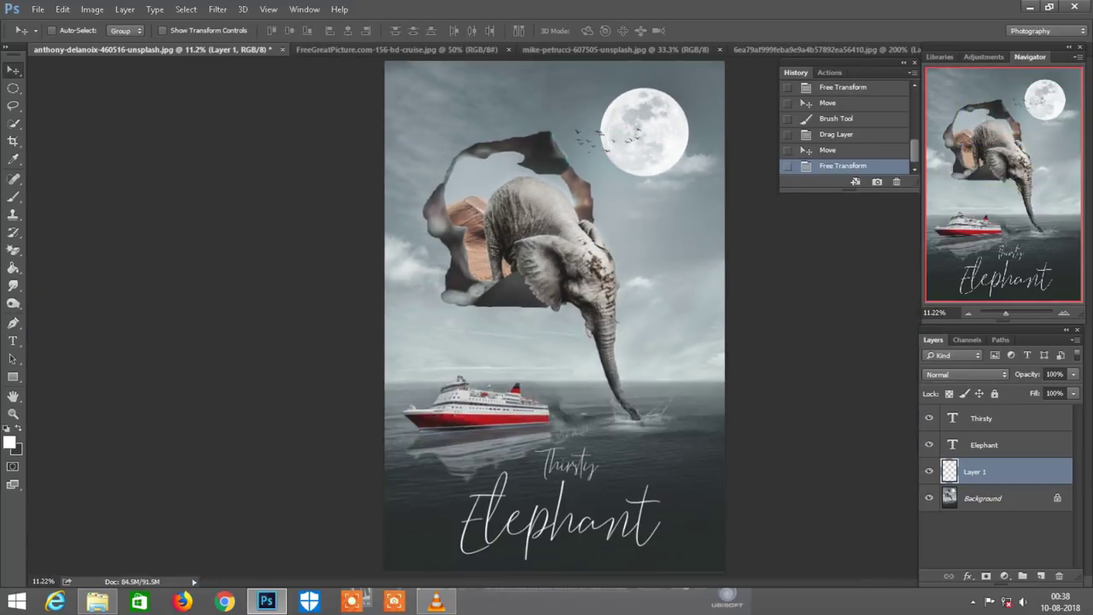